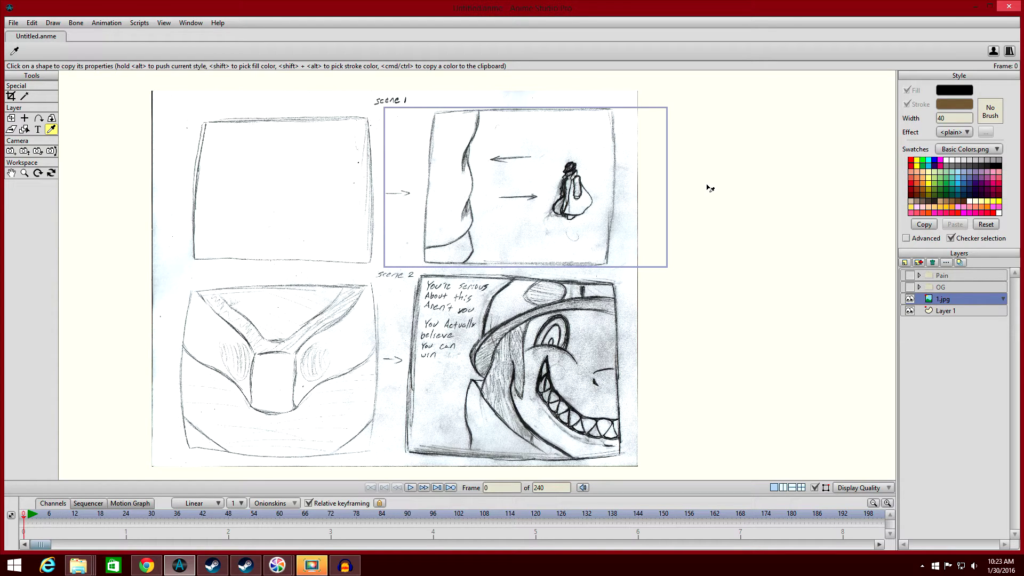
Show the OG and Pain layer groups over the storyboard sketch.
left_click(988, 7)
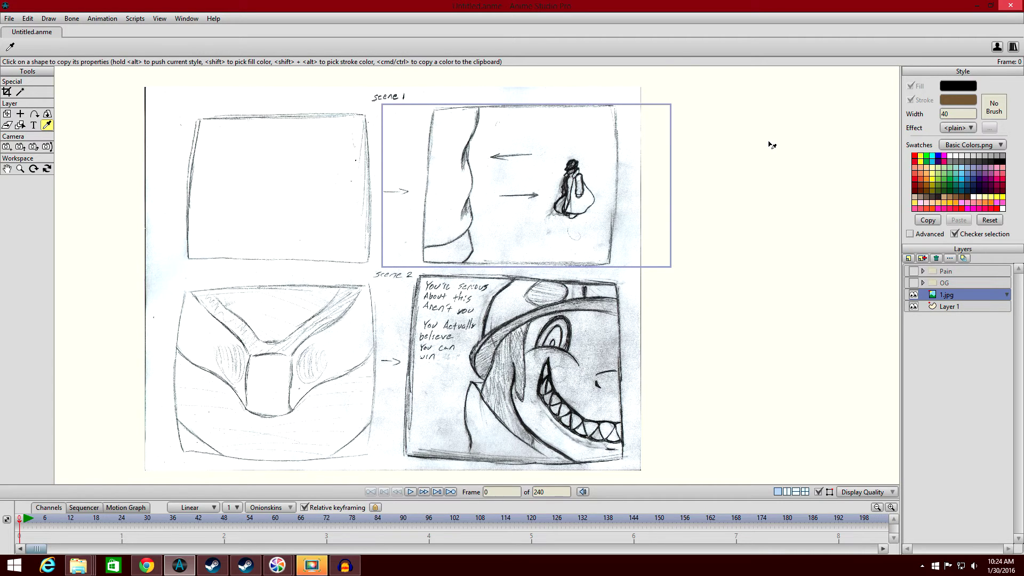
scroll(773, 145, "up", 1)
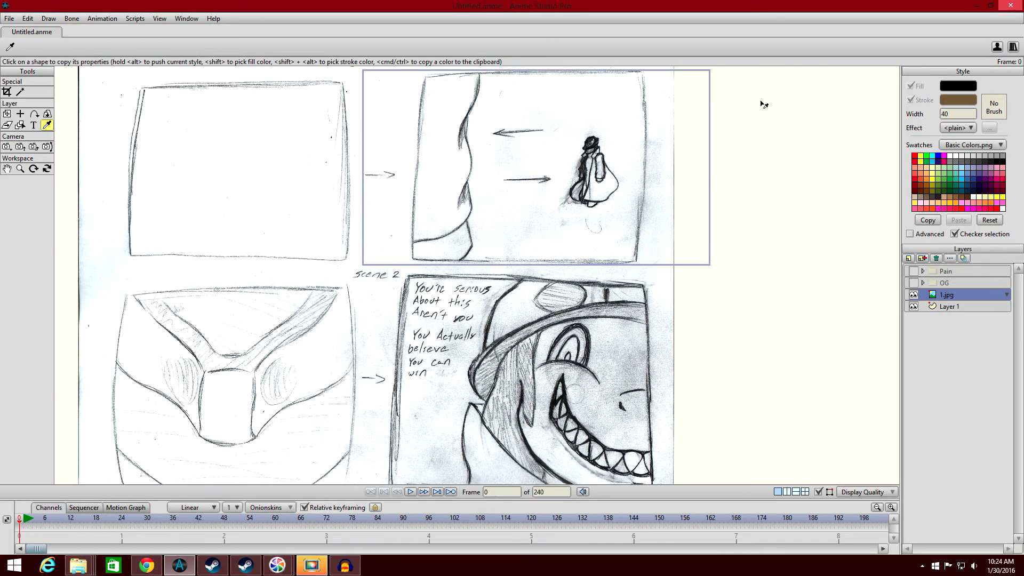
scroll(720, 184, "up", 3)
scroll(690, 279, "down", 1)
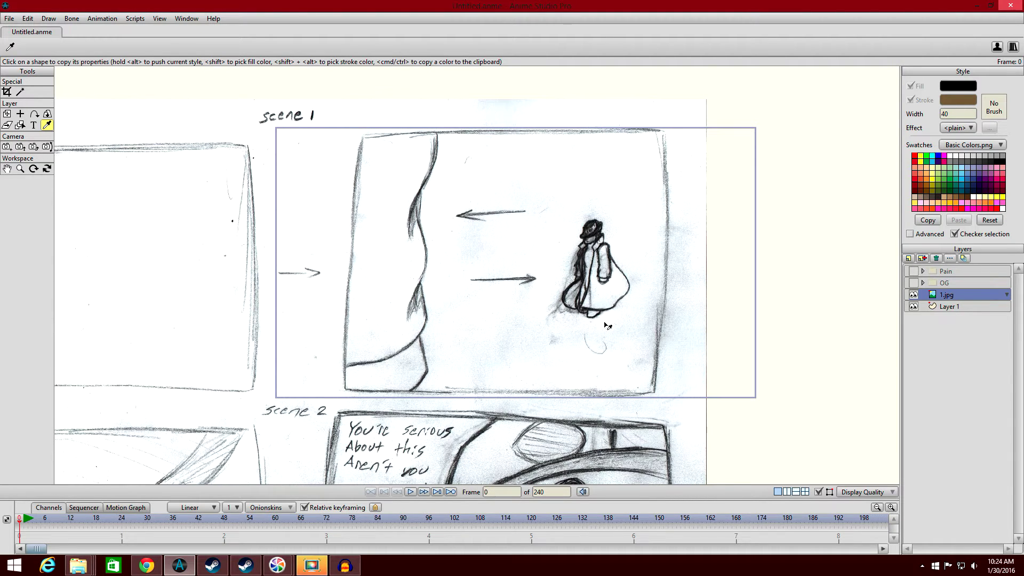
scroll(608, 302, "down", 1)
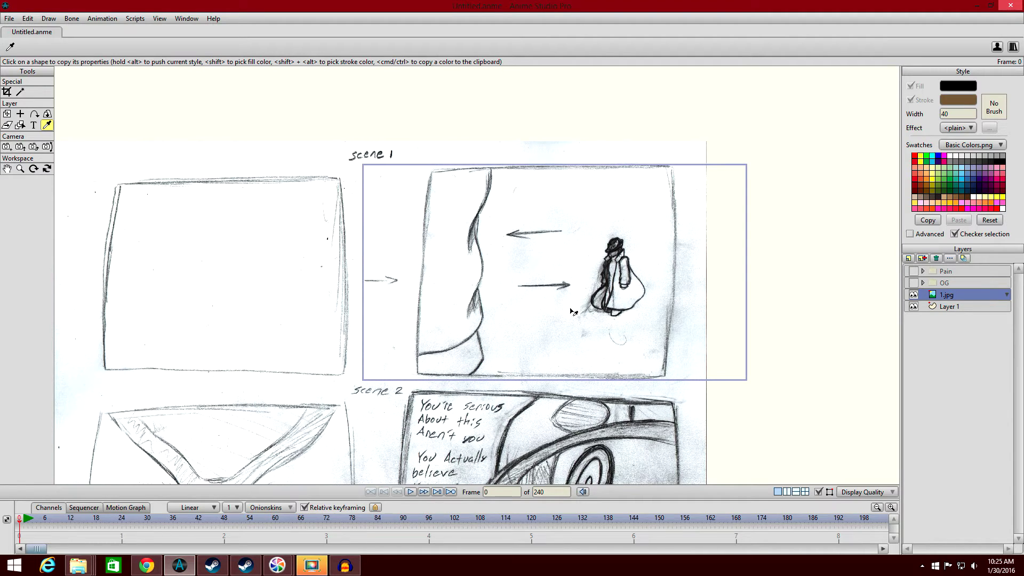
left_click(913, 283)
left_click(914, 271)
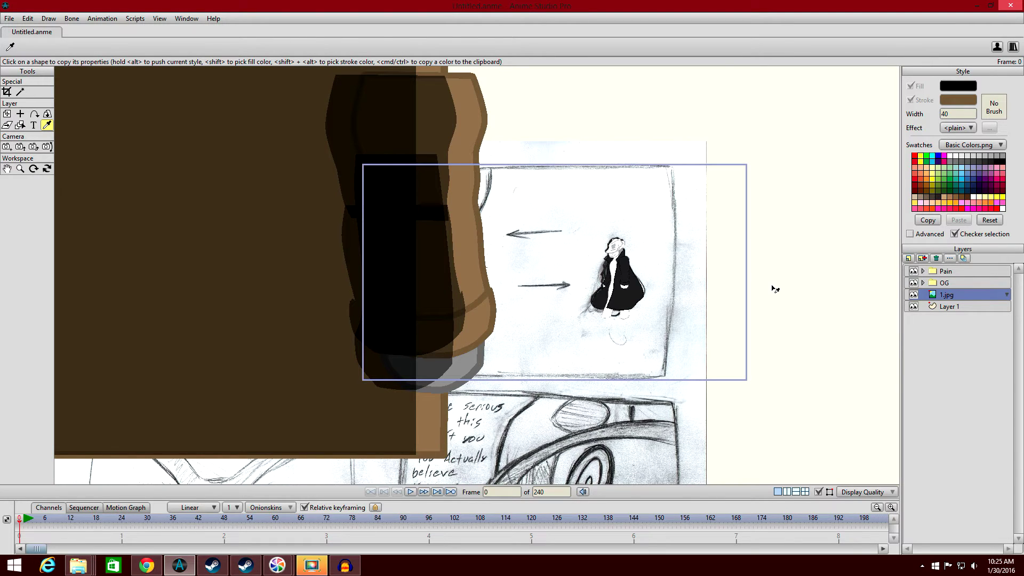
Examine how the leg artwork and the coated character line up with the scene 1 storyboard panel.
scroll(773, 285, "down", 3)
scroll(772, 283, "up", 3)
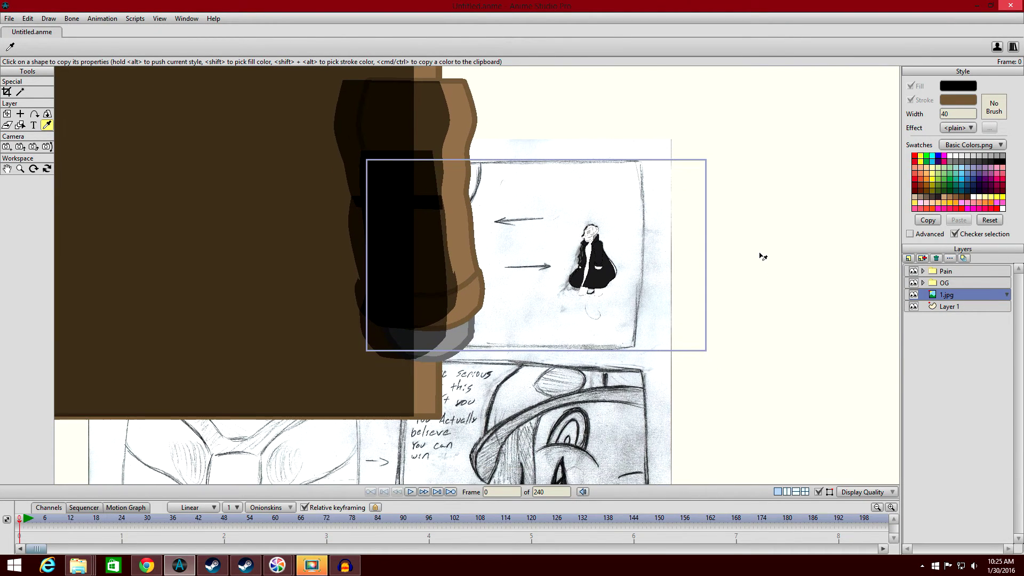
scroll(758, 224, "up", 2)
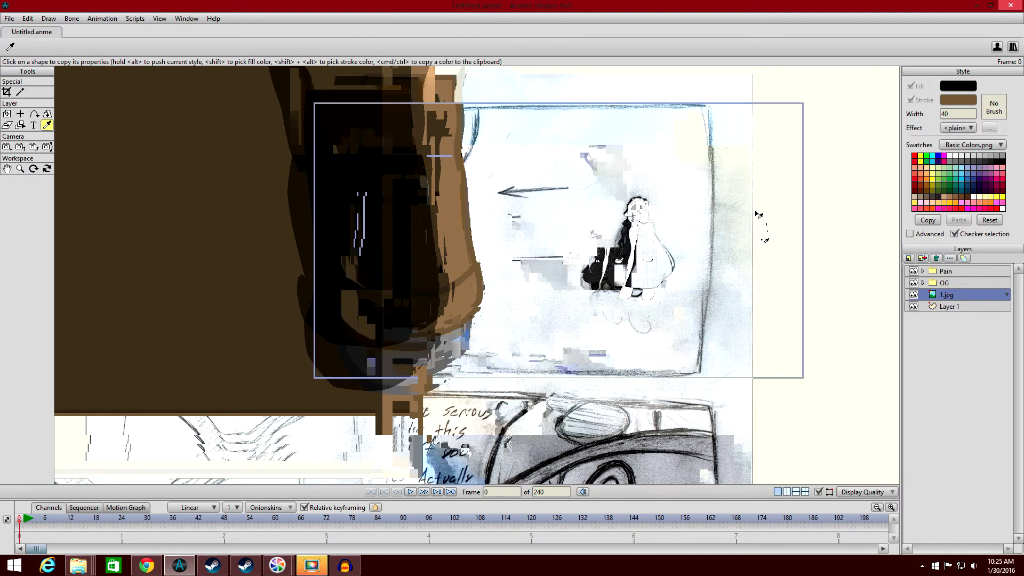
scroll(754, 202, "down", 1)
scroll(754, 199, "down", 2)
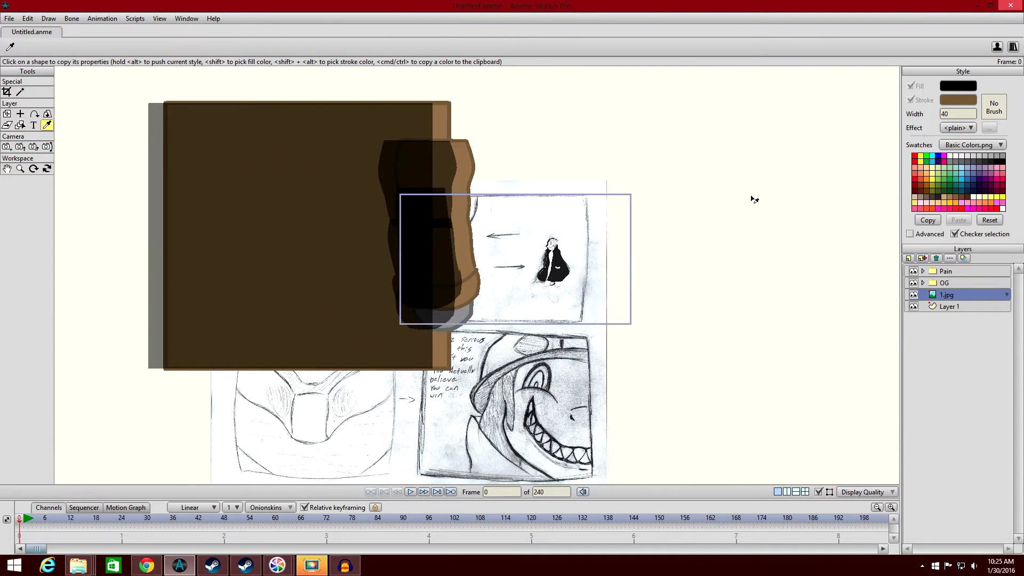
scroll(754, 199, "up", 1)
scroll(754, 198, "up", 3)
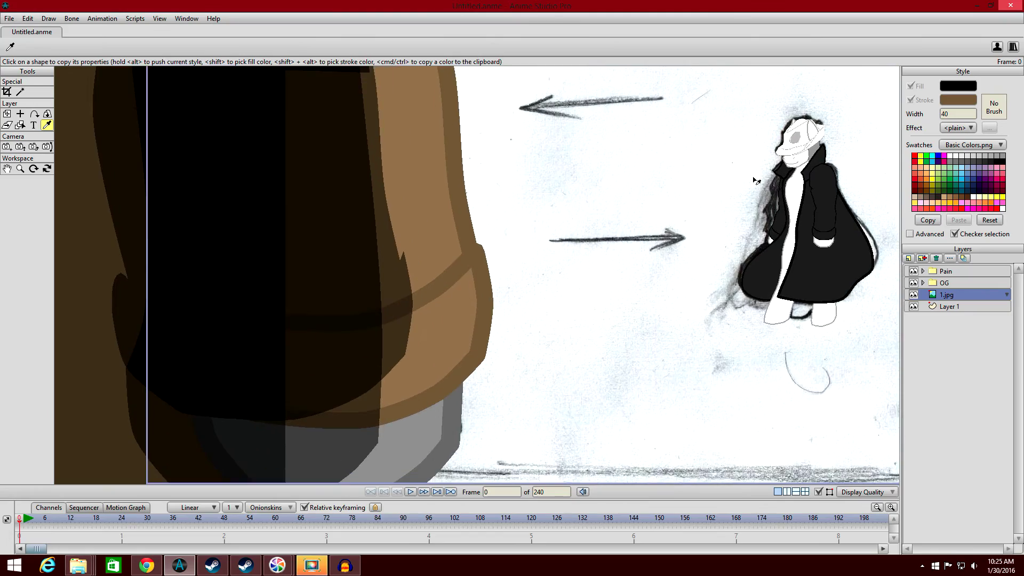
scroll(616, 225, "down", 3)
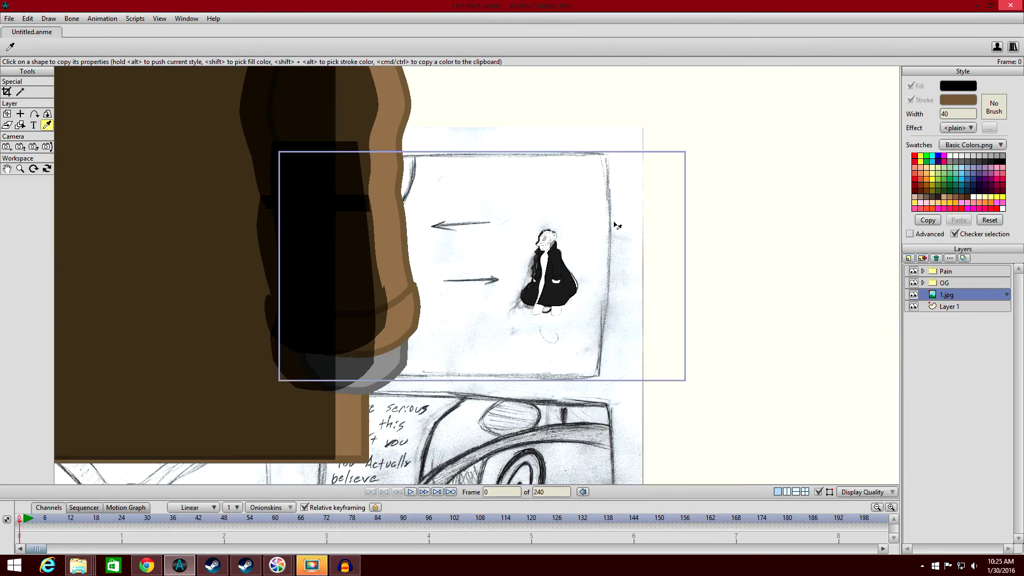
Render a preview of frame 0 and close the rendered image.
key("ctrl+r")
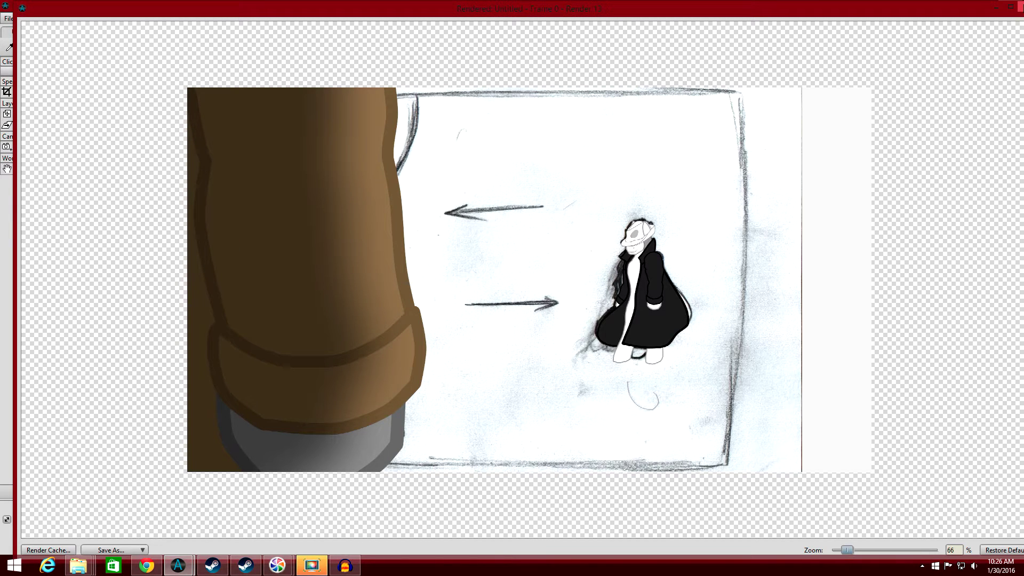
left_click(1011, 6)
left_click(984, 22)
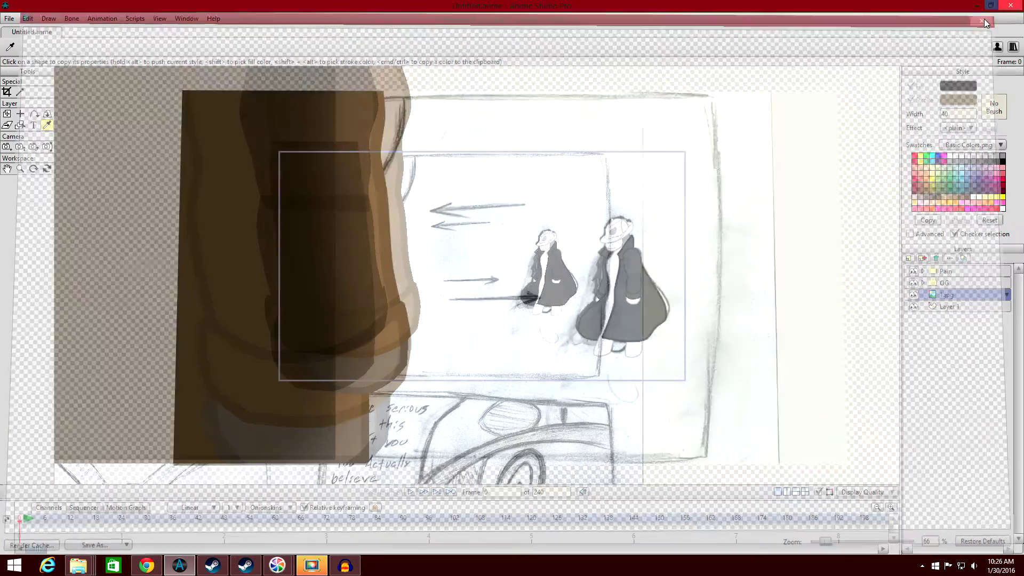
Hide the OG layer group and expand the Pain group to list its layers.
scroll(649, 160, "up", 5)
scroll(650, 179, "down", 5)
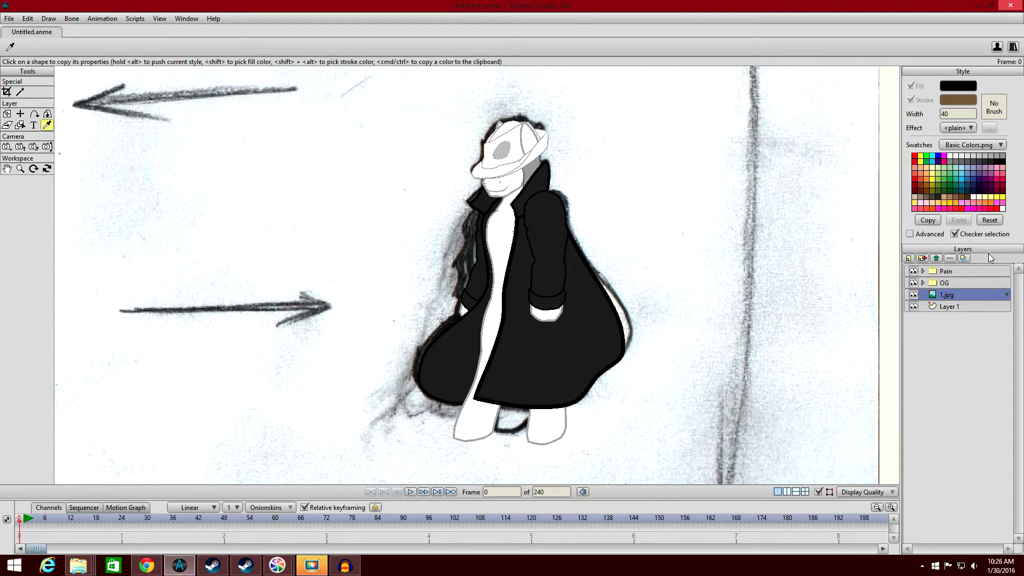
left_click(913, 282)
scroll(560, 311, "up", 3)
left_click(967, 271)
left_click(922, 271)
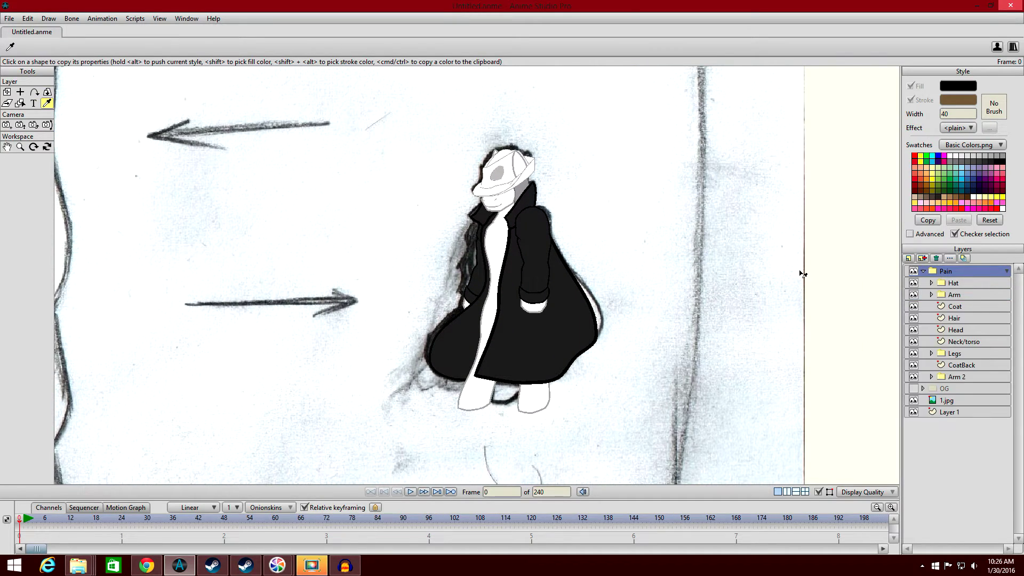
Enlarge the timeline and add a keyframe to the CoatBack layer at frame 1.
scroll(696, 288, "up", 3)
scroll(691, 272, "up", 1)
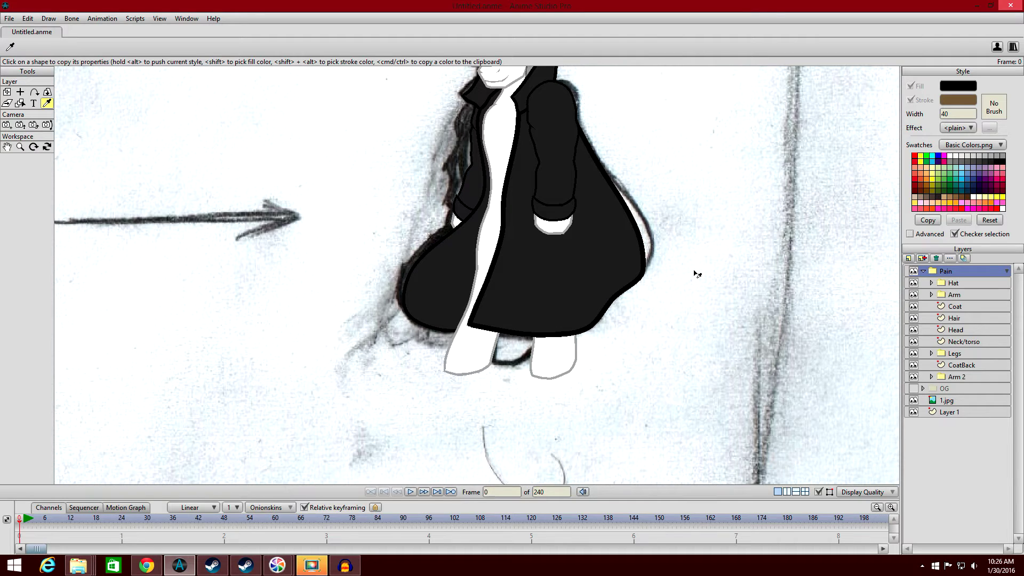
left_click(967, 305)
scroll(679, 258, "up", 2)
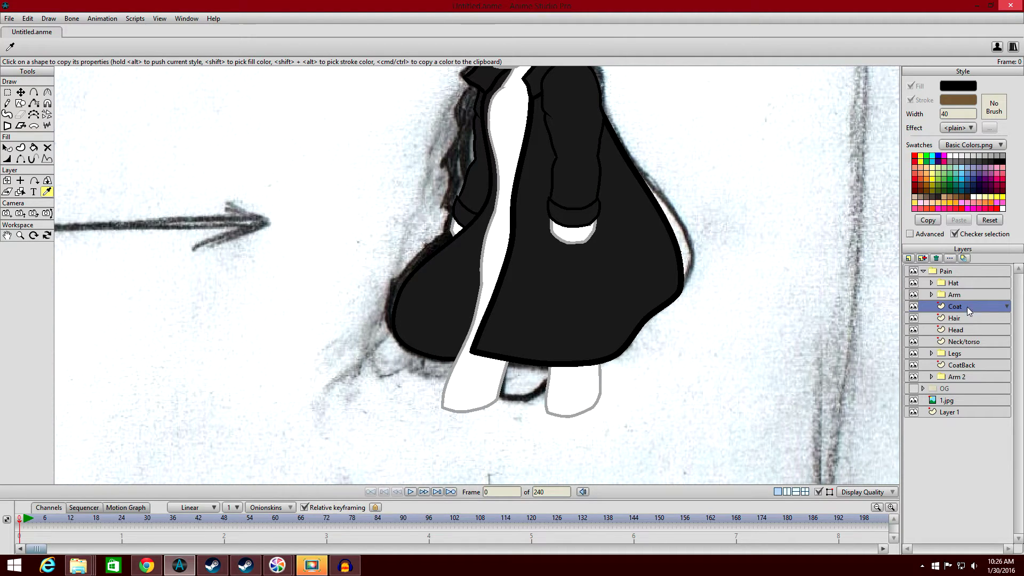
left_click(968, 365)
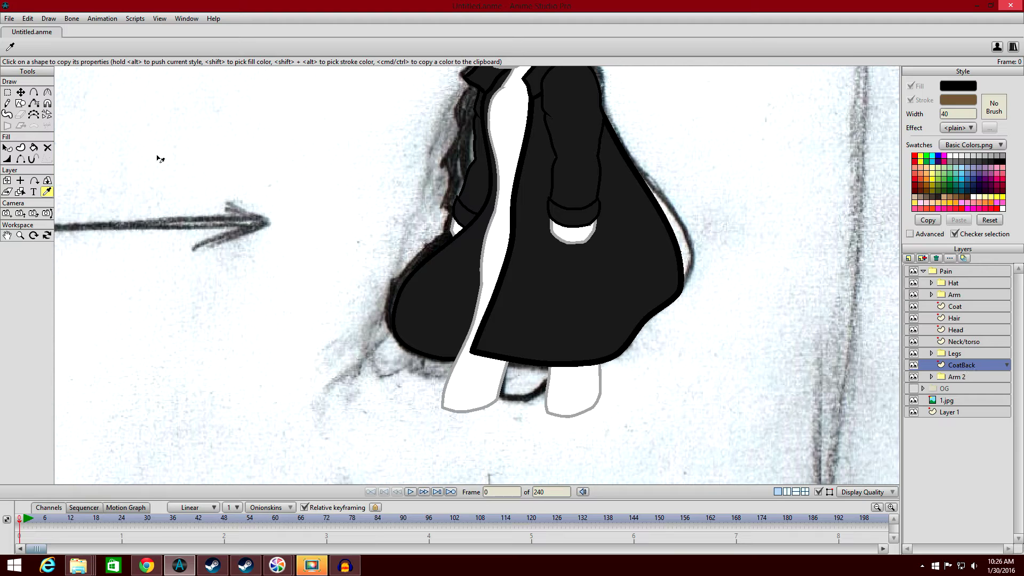
scroll(228, 350, "down", 2)
left_click_drag(228, 487, 43, 423)
left_click(24, 459)
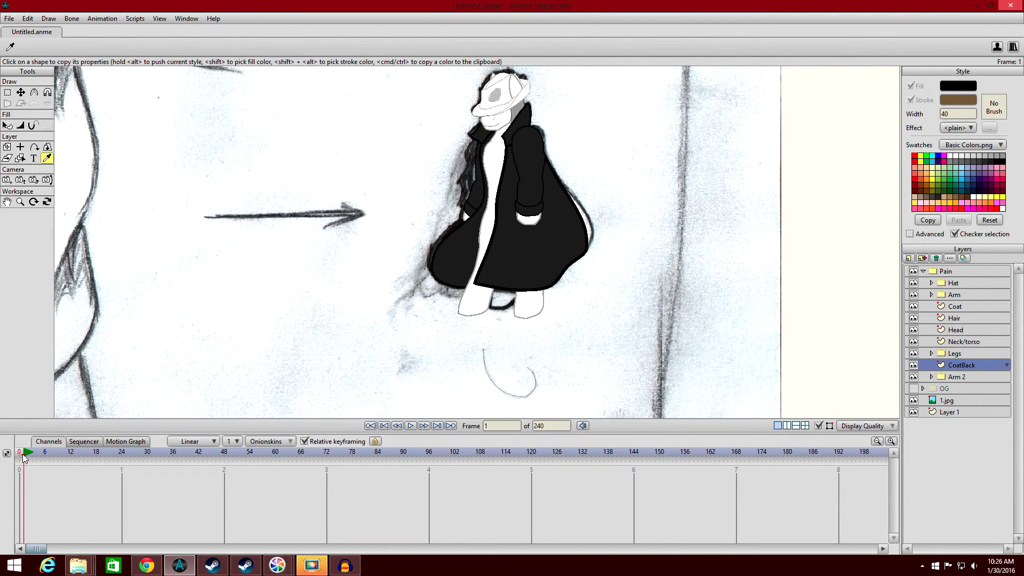
left_click(101, 19)
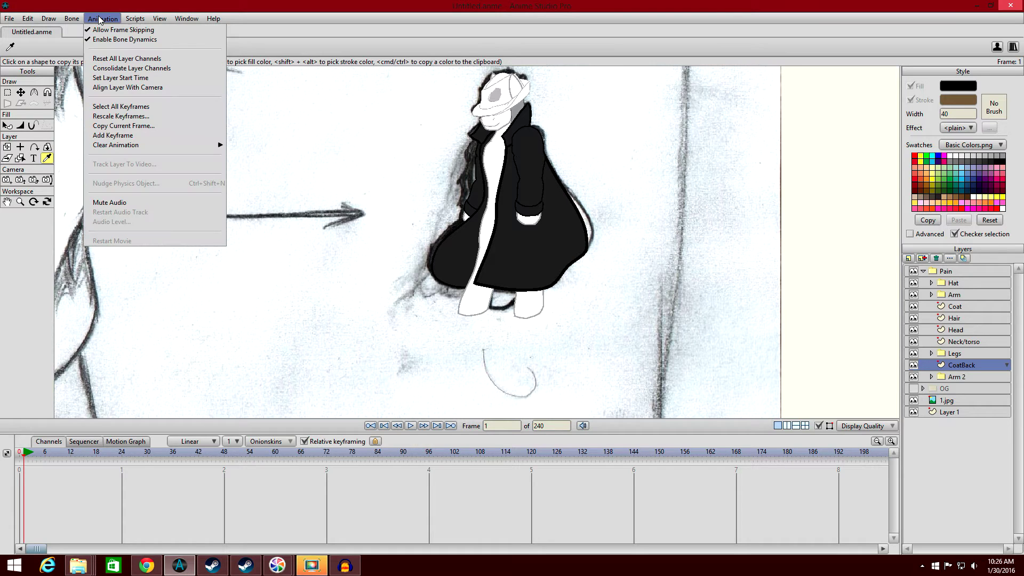
left_click(128, 135)
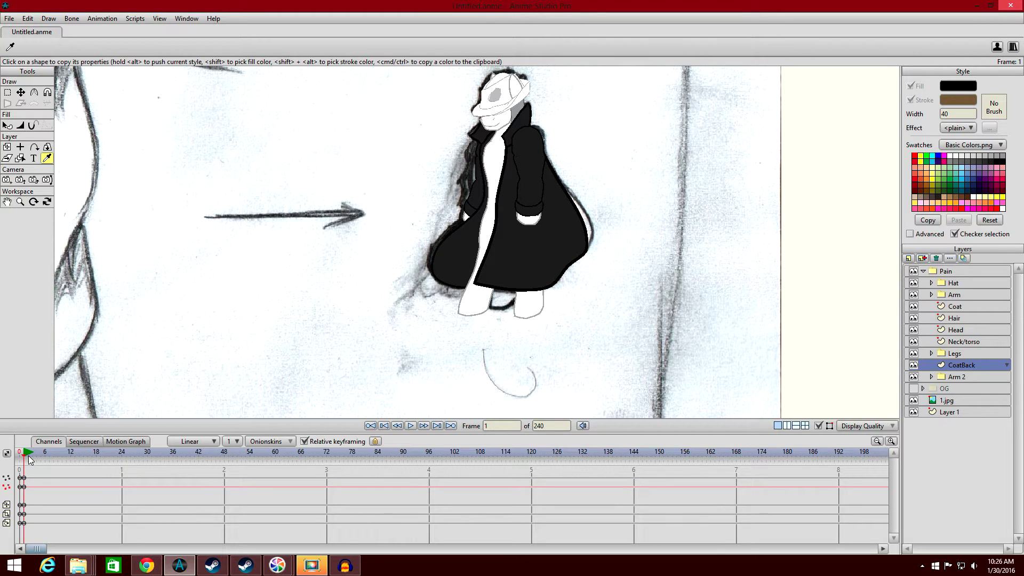
At frame 12, move the CoatBack layer's lower outer points inward toward the front leg.
left_click(69, 456)
left_click_drag(315, 433, 315, 445)
scroll(343, 304, "up", 5)
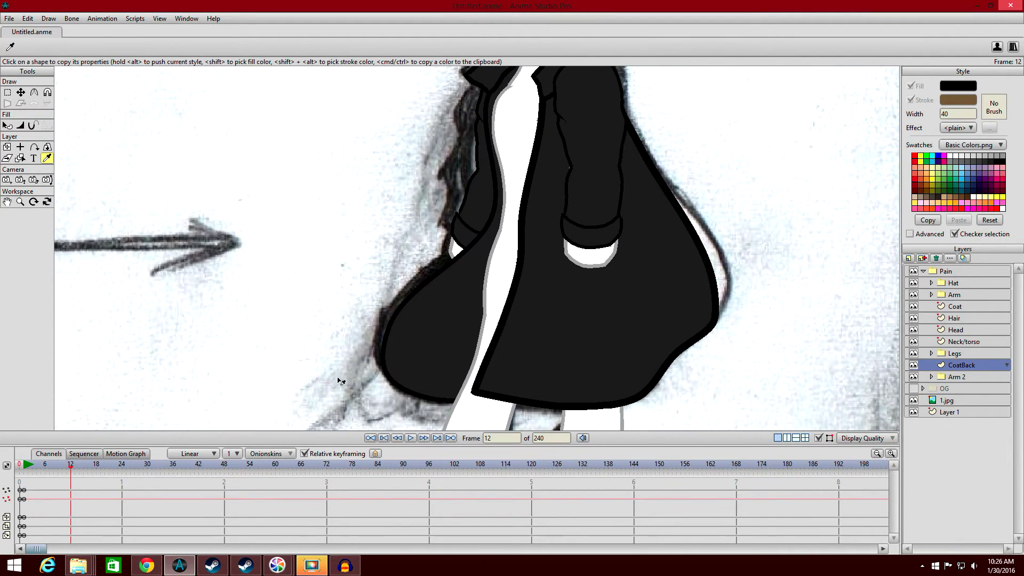
scroll(335, 373, "down", 5)
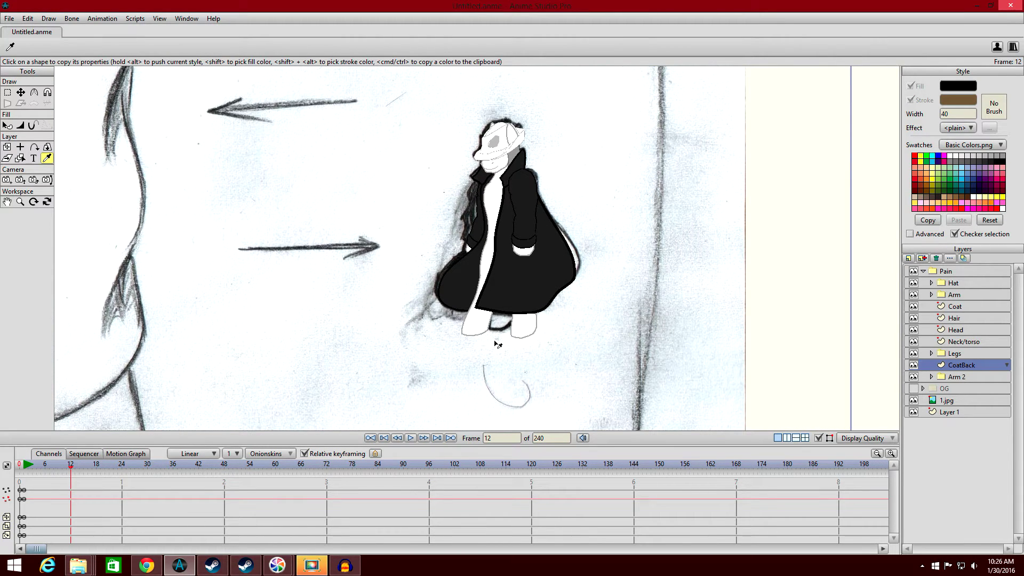
scroll(484, 319, "up", 3)
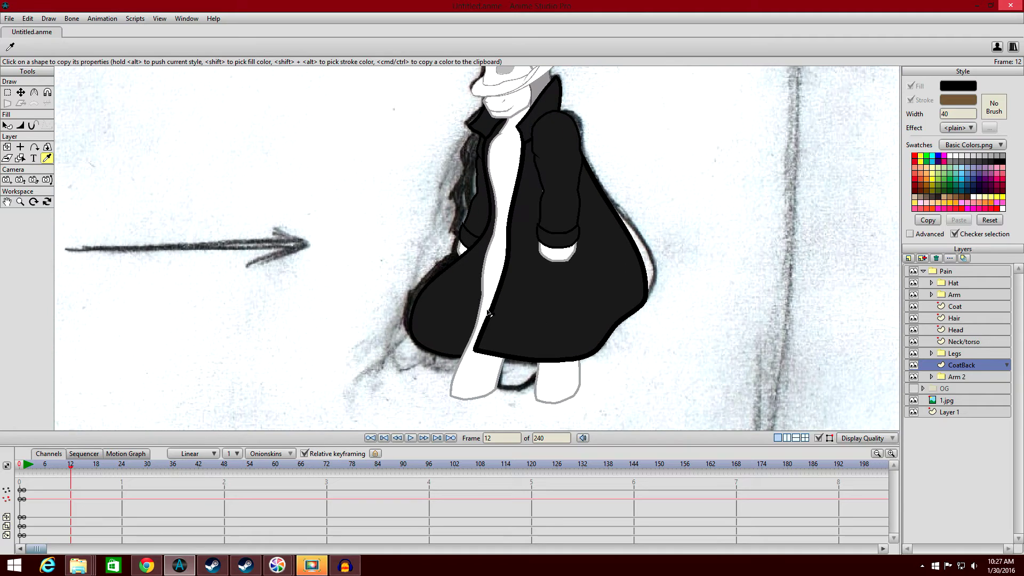
scroll(521, 332, "up", 3)
scroll(498, 300, "down", 2)
scroll(494, 296, "up", 3)
scroll(495, 296, "down", 3)
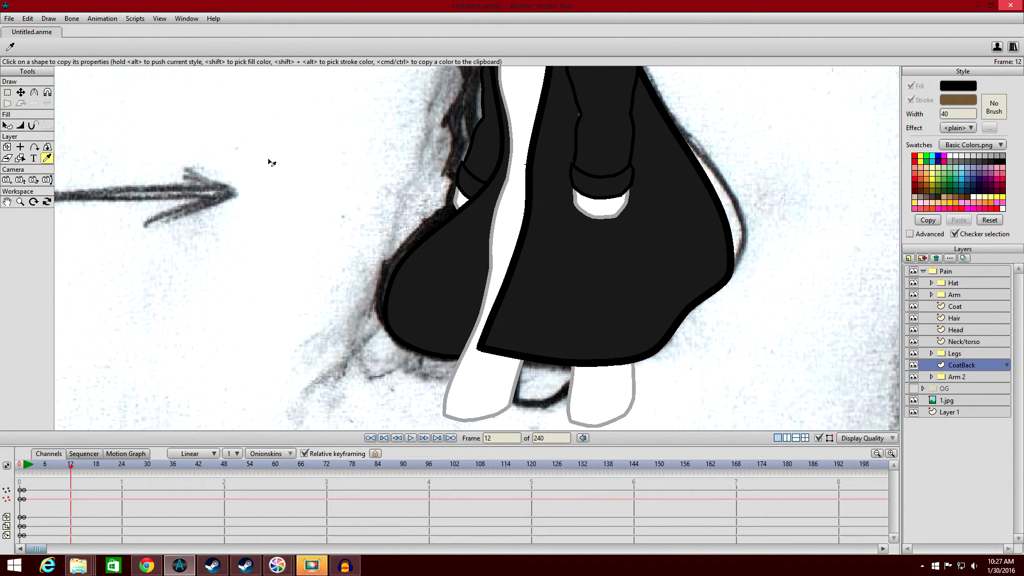
left_click(21, 92)
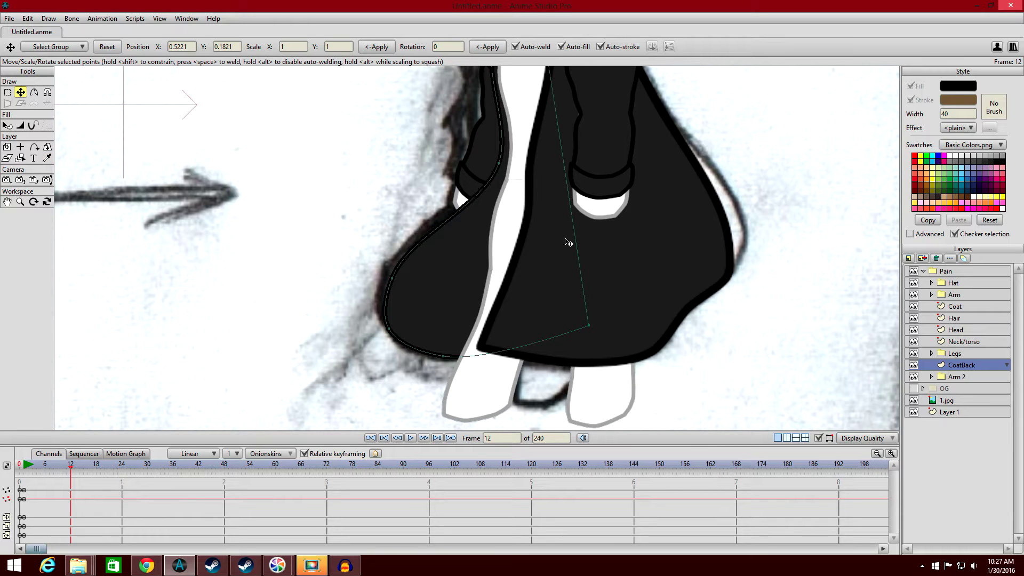
left_click_drag(390, 332, 449, 349)
left_click_drag(393, 279, 427, 338)
Move the CoatBack layer's upper edge points at frame 12 to straighten the coat's outer side below the sleeve.
left_click_drag(501, 171, 469, 181)
scroll(484, 184, "up", 2)
left_click_drag(495, 124, 500, 198)
left_click_drag(486, 237, 479, 237)
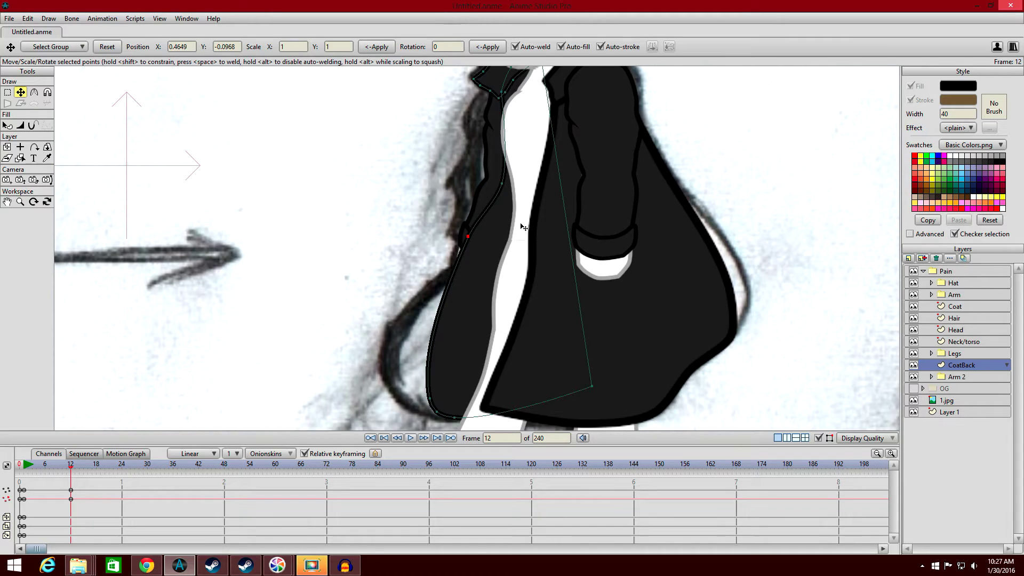
scroll(512, 216, "down", 2)
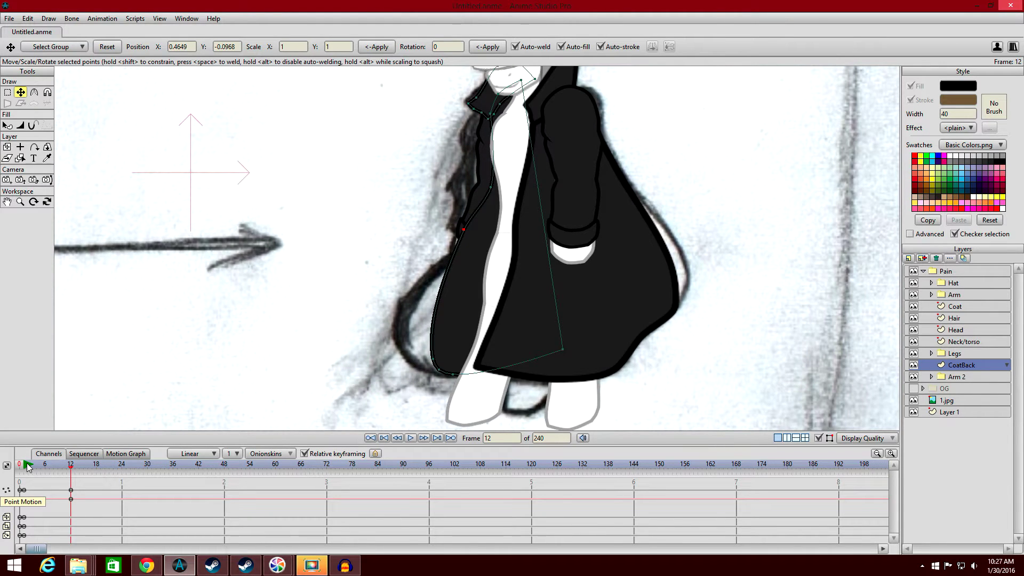
Scrub through the coat motion and add a keyframe to the CoatBack layer at frame 12.
left_click(28, 465)
left_click(97, 471)
left_click_drag(97, 472, 70, 472)
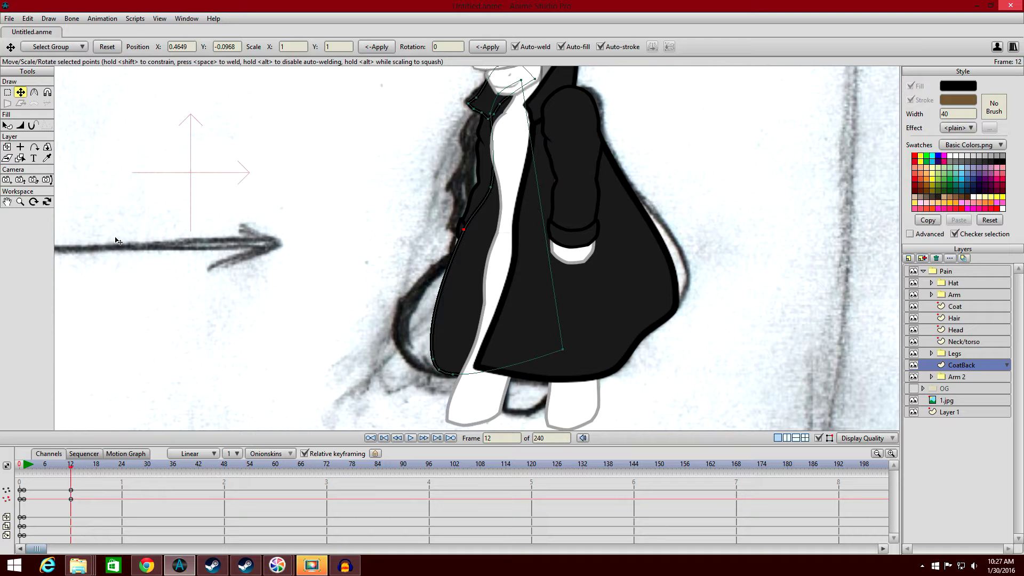
left_click(120, 19)
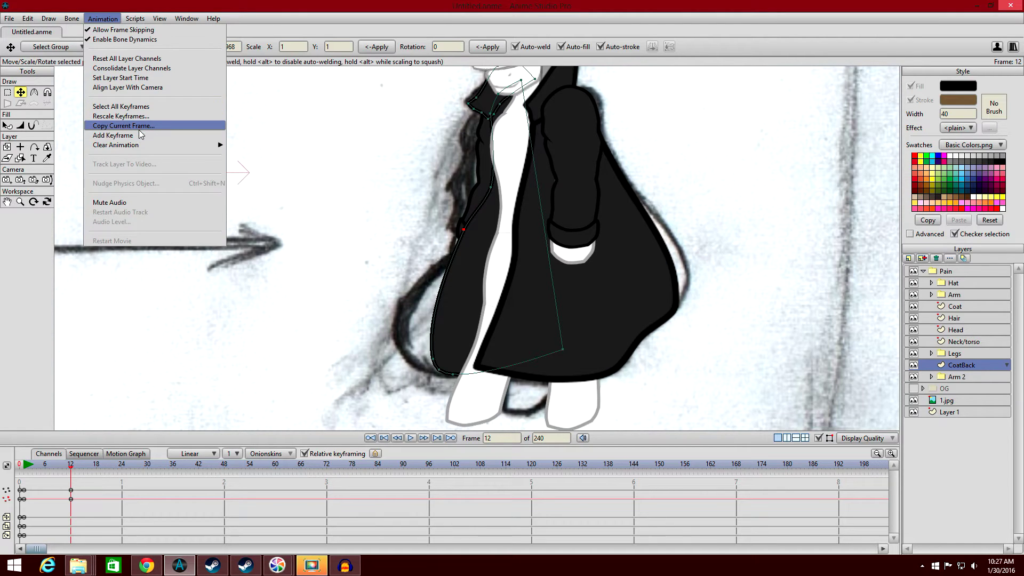
left_click(113, 135)
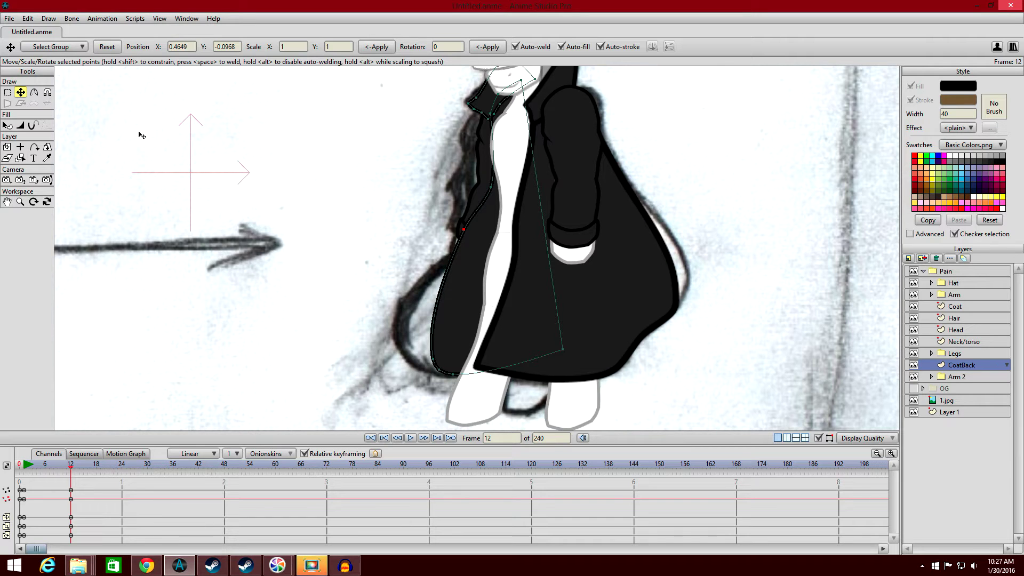
Copy the CoatBack keyframes from frame 1 and paste them at frame 22.
left_click(24, 473)
left_click_drag(170, 445, 171, 360)
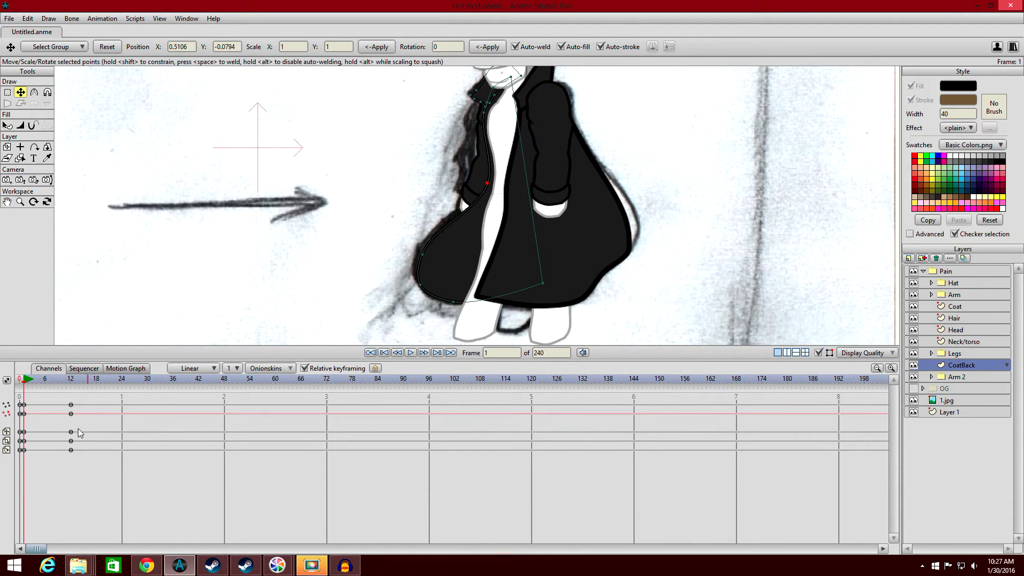
left_click_drag(36, 462, 23, 385)
left_click(113, 383)
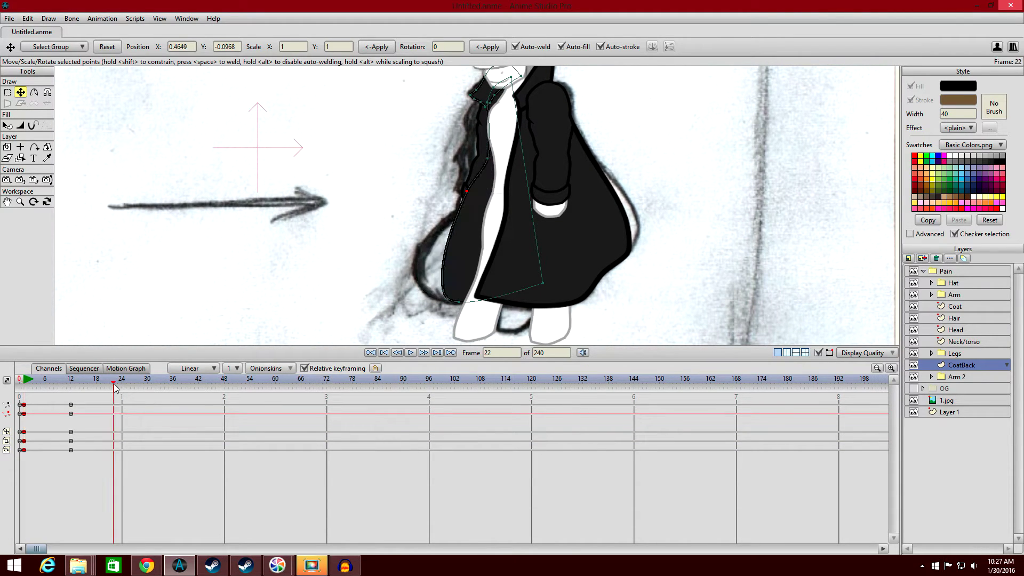
key("ctrl+v")
Shift the CoatBack keyframes at frames 12 and 22 to frames 6 and 12, and play the animation.
left_click_drag(85, 469, 46, 403)
left_click_drag(124, 463, 71, 408)
left_click(24, 379)
left_click(410, 353)
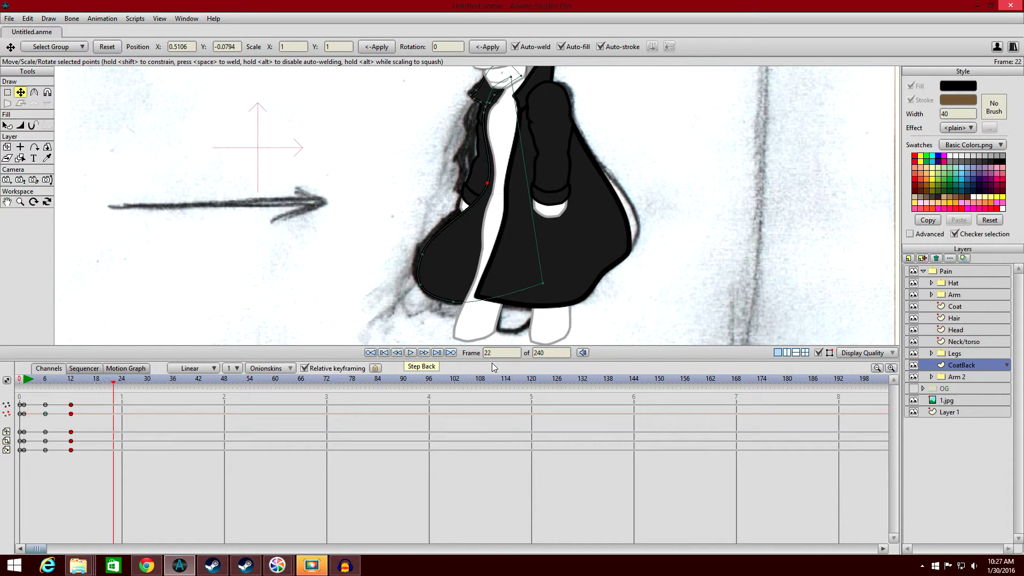
Reduce the timeline height and undo the pasting and shifting of the CoatBack keyframes.
left_click_drag(492, 363, 484, 431)
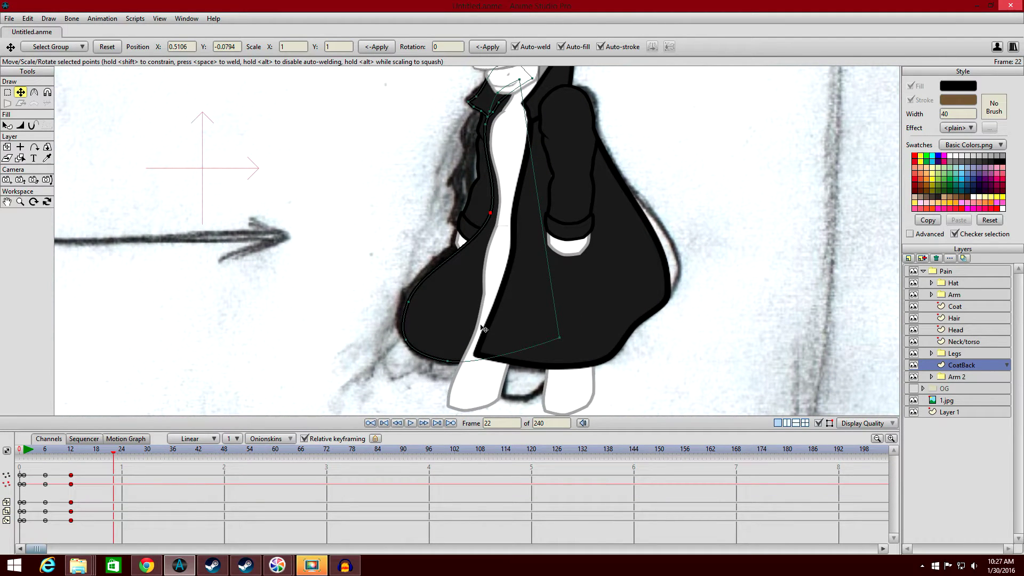
key("ctrl+z")
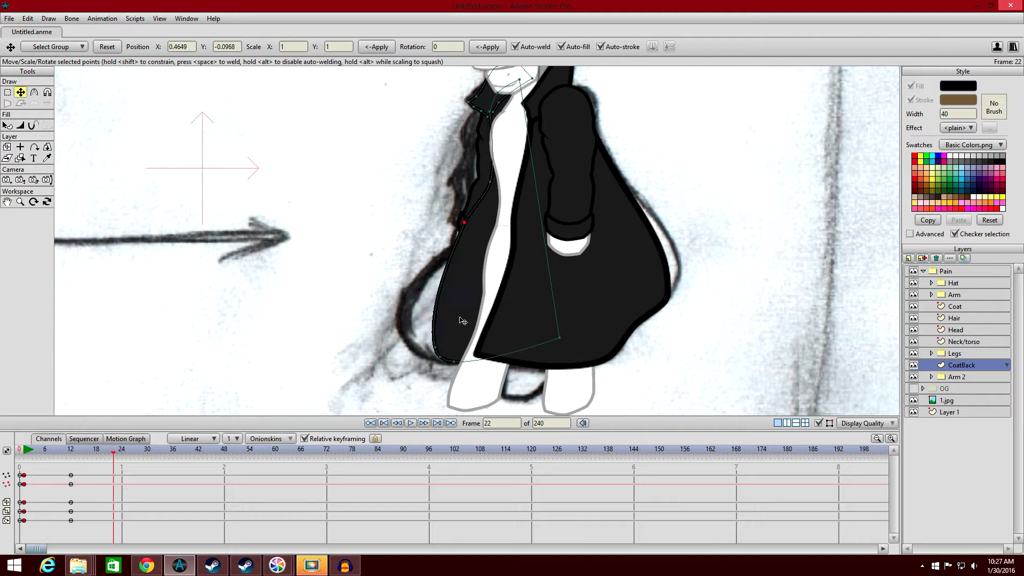
Undo the CoatBack point edits and the keyframes they created at frame 12.
key("ctrl+z")
key("ctrl+z")
key("ctrl+z")
key("ctrl+z")
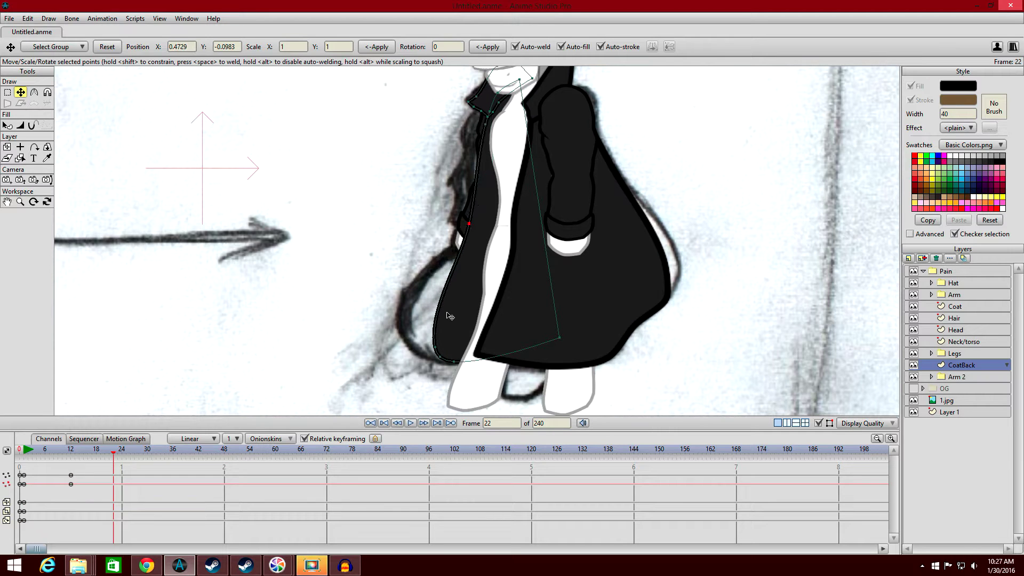
key("ctrl+z")
key("ctrl+z")
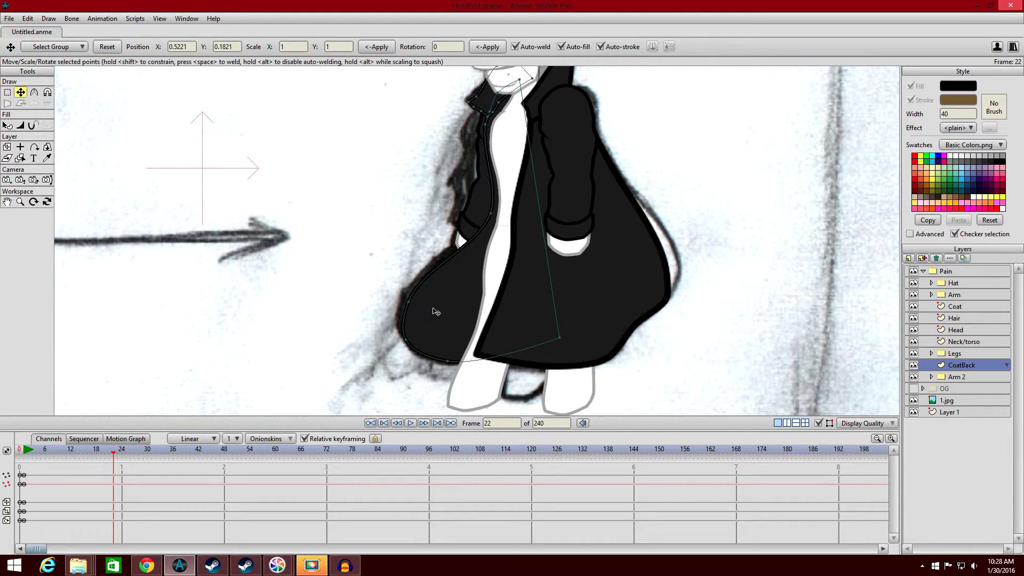
At frame 8, reshape the CoatBack layer's outer edge by pulling its lower and waist points inward toward the leg.
left_click(55, 454)
scroll(496, 219, "up", 2)
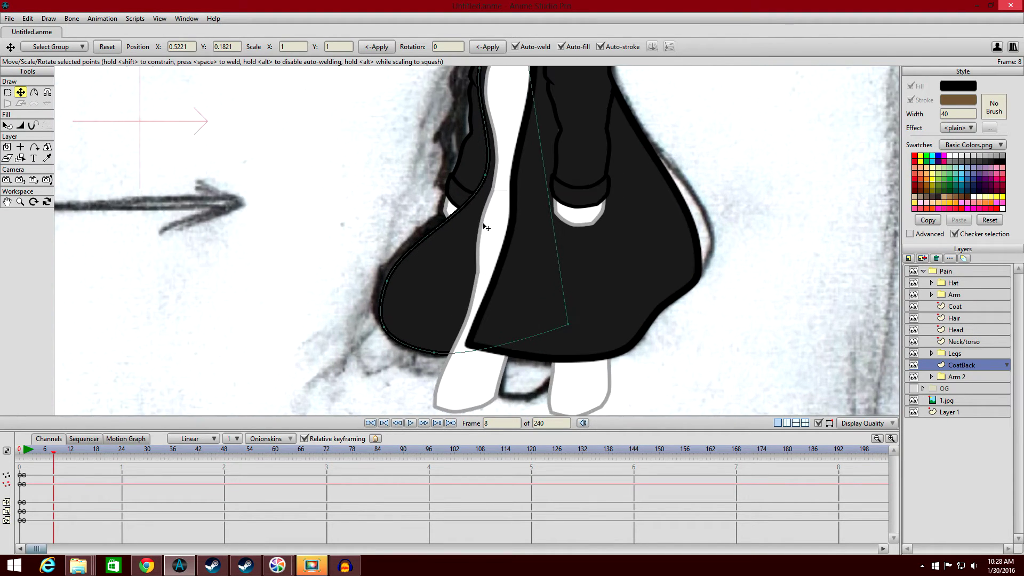
left_click_drag(388, 282, 442, 341)
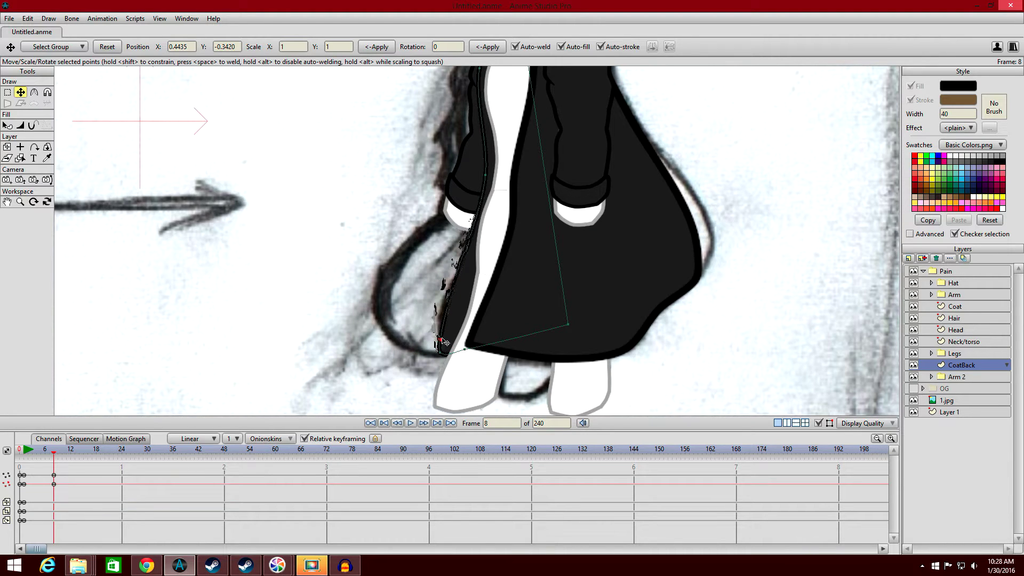
mouse_move(485, 175)
left_mouse_down()
mouse_move(469, 183)
mouse_move(476, 177)
left_mouse_up()
left_click_drag(457, 341, 434, 335)
left_click_drag(473, 184, 473, 188)
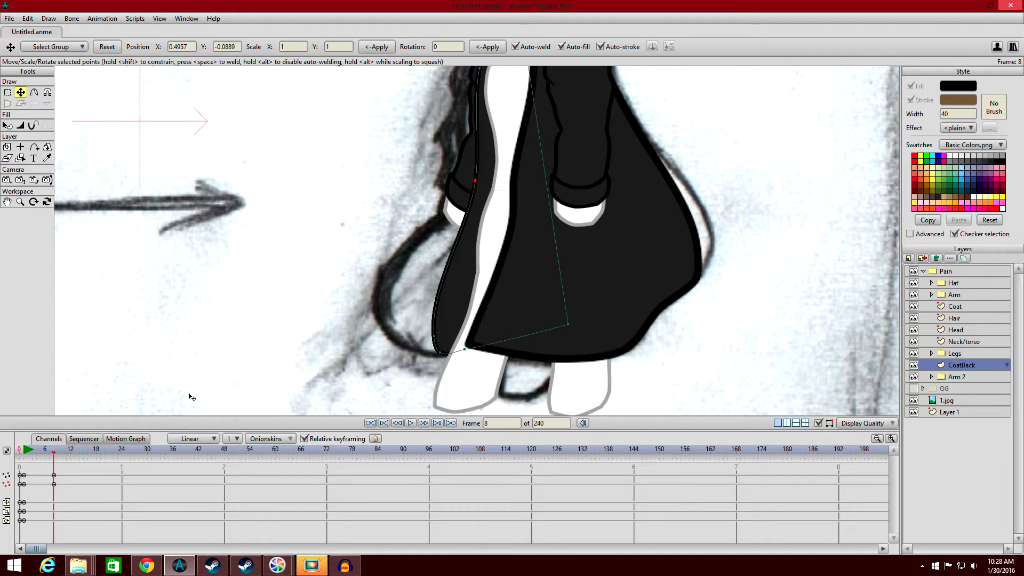
Add a keyframe to the CoatBack layer at frame 8, and copy the frame 1 keyframes to frame 12.
left_click(105, 18)
left_click(124, 138)
left_click_drag(36, 532, 26, 465)
left_click(25, 454)
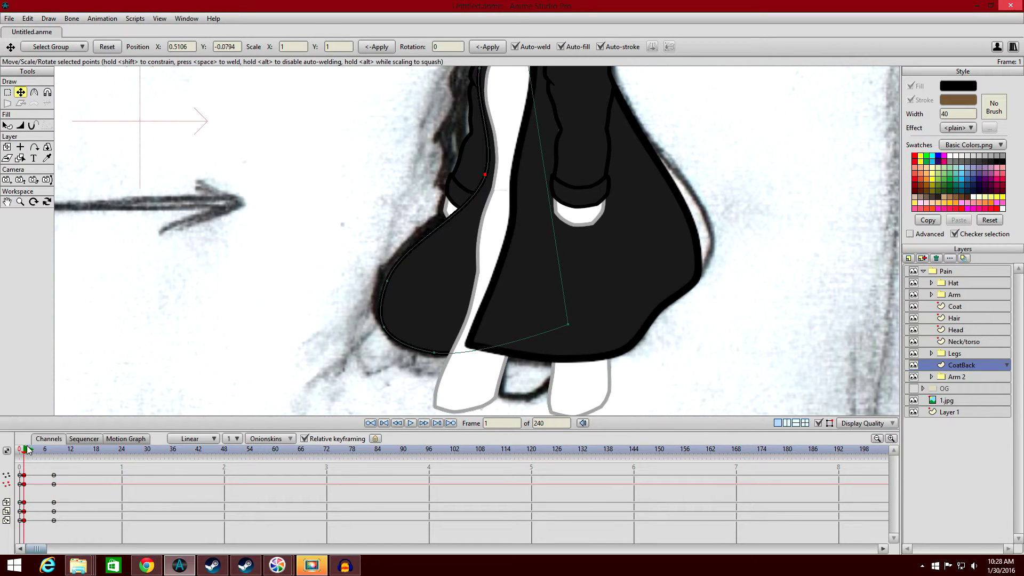
left_click(73, 454)
key("ctrl+v")
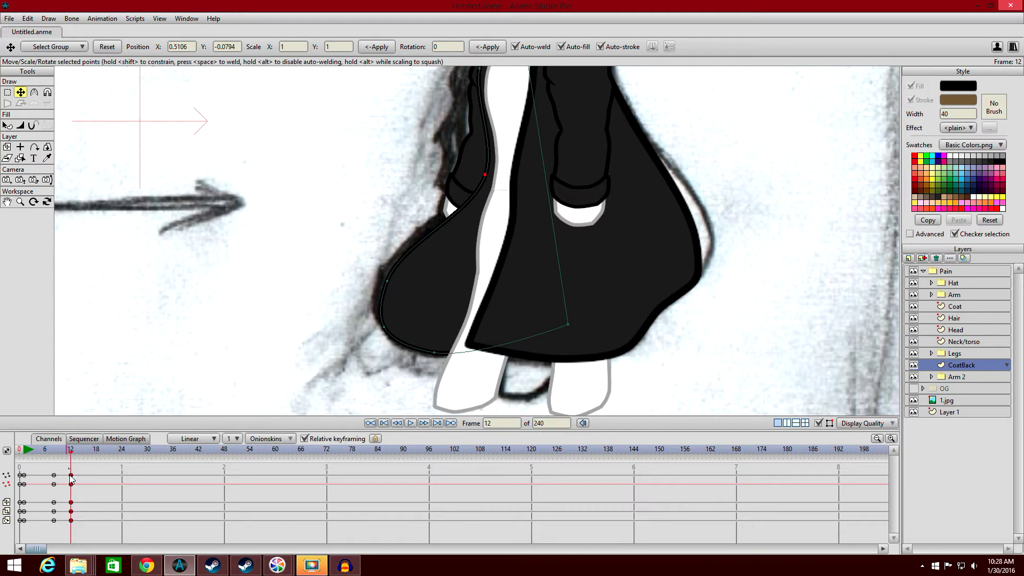
right_click(70, 475)
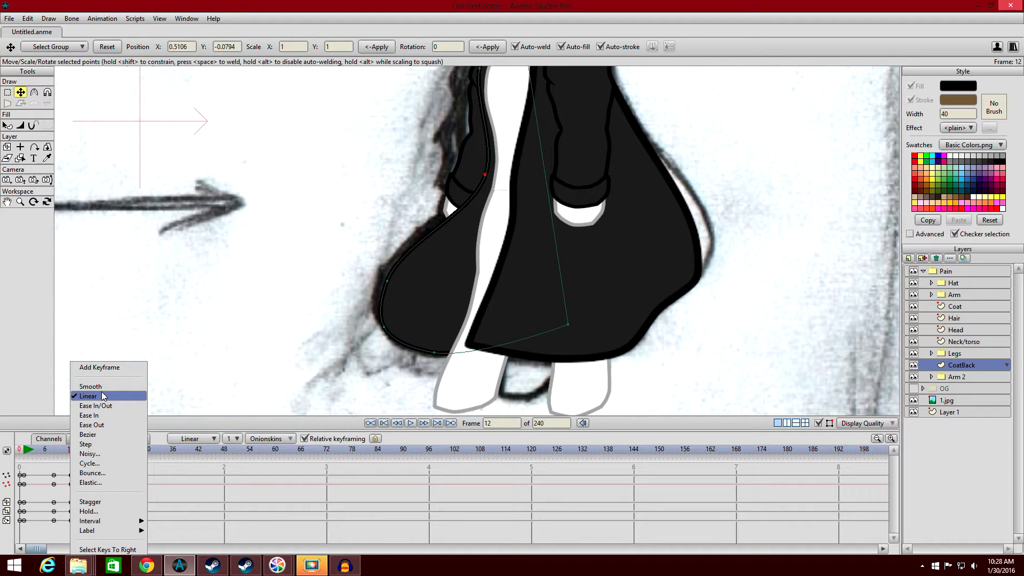
mouse_move(120, 529)
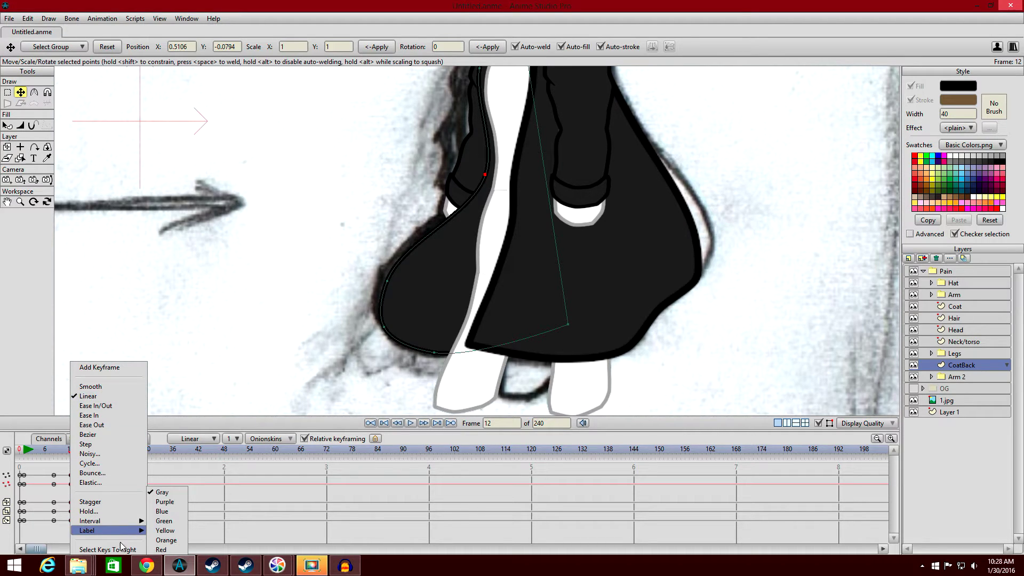
left_click(195, 514)
Shift the CoatBack keyframes at frames 8 and 12 to frames 6 and 11, and scrub through the motion.
left_click_drag(57, 537, 45, 475)
left_click(68, 535)
left_click_drag(29, 454, 66, 450)
left_click_drag(82, 530, 55, 449)
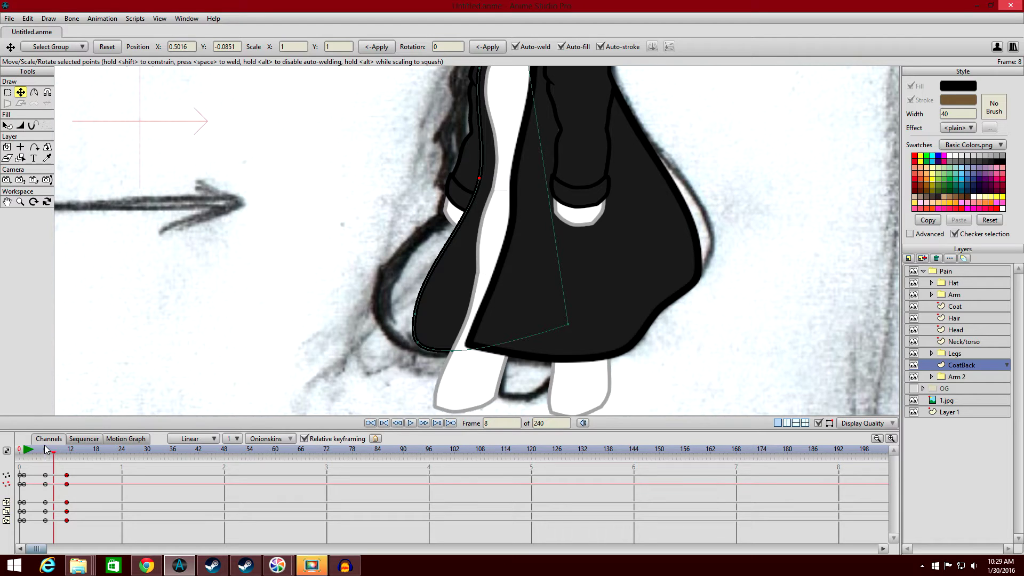
At frame 9, reshape the CoatBack's lower outer edge into a flared hem and add a keyframe to the layer.
left_click_drag(55, 456, 60, 456)
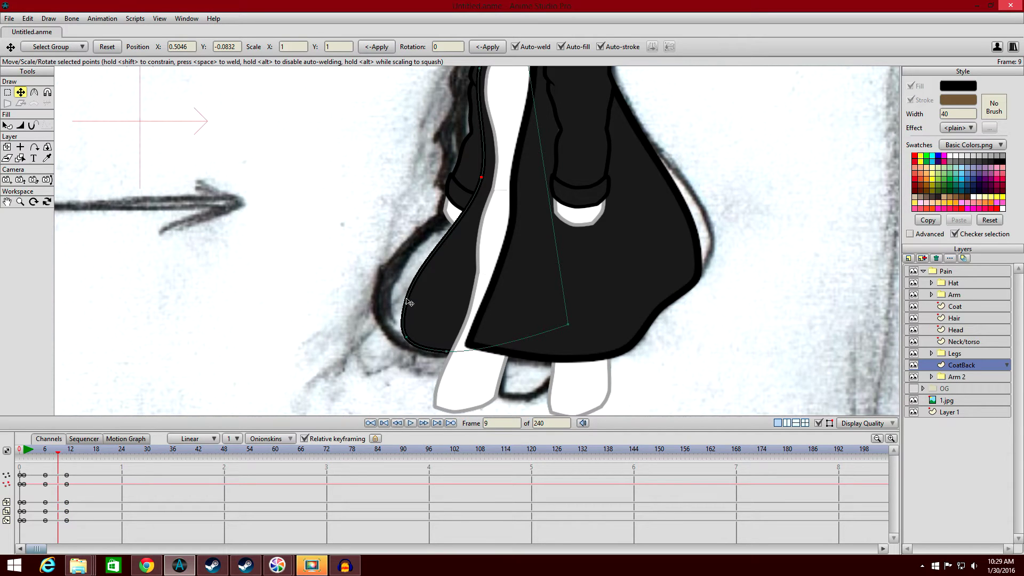
mouse_move(408, 305)
left_mouse_down()
mouse_move(417, 305)
mouse_move(411, 340)
mouse_move(391, 329)
mouse_move(422, 304)
left_mouse_up()
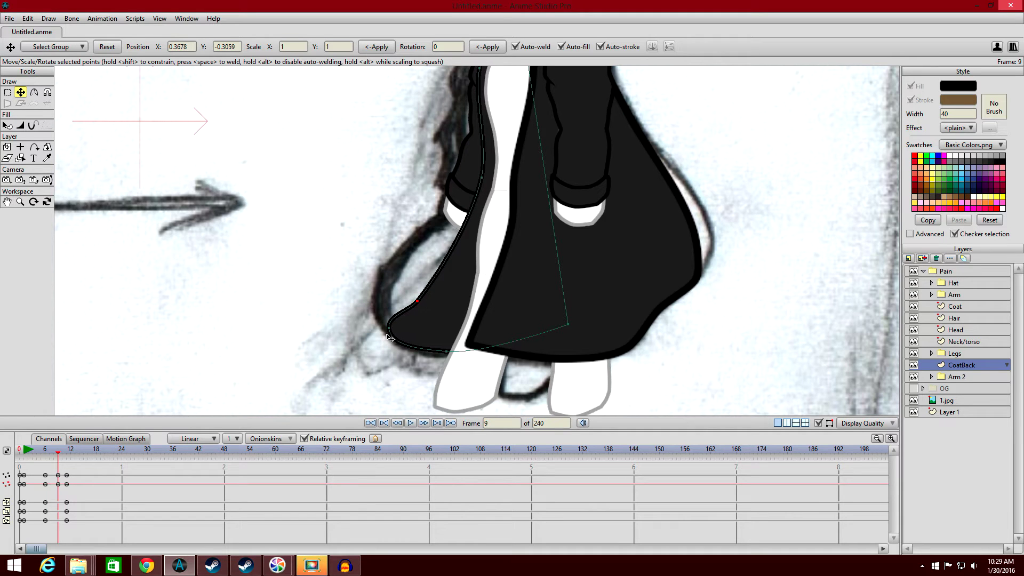
left_click_drag(446, 352, 441, 344)
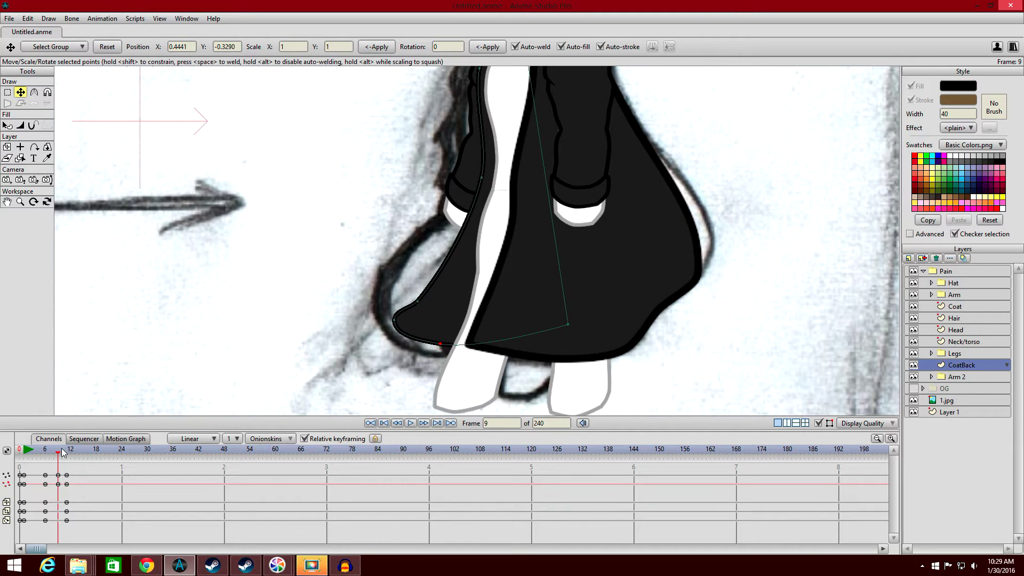
mouse_move(60, 454)
left_mouse_down()
mouse_move(48, 453)
mouse_move(79, 453)
mouse_move(60, 451)
left_mouse_up()
left_click(96, 19)
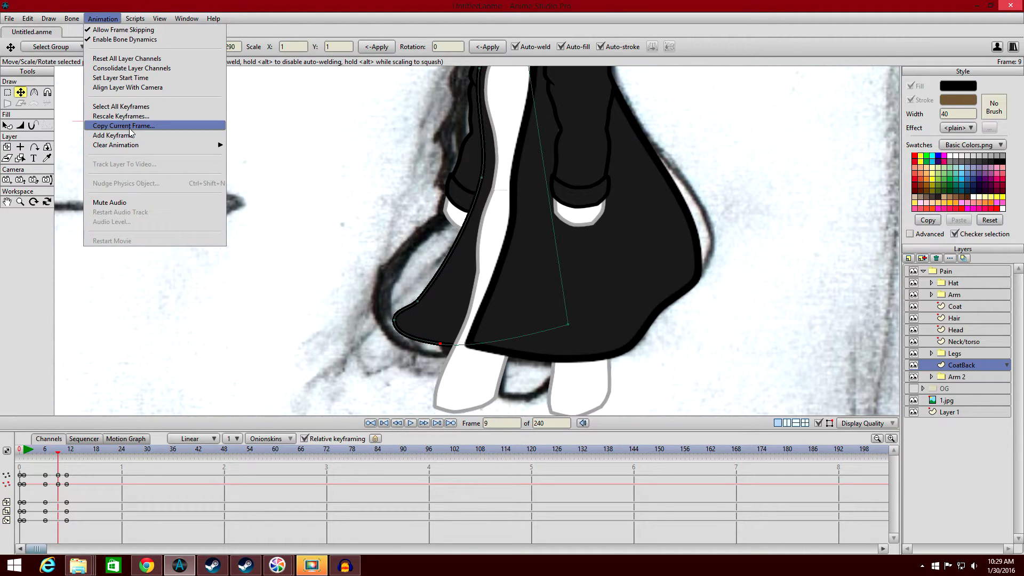
left_click(171, 135)
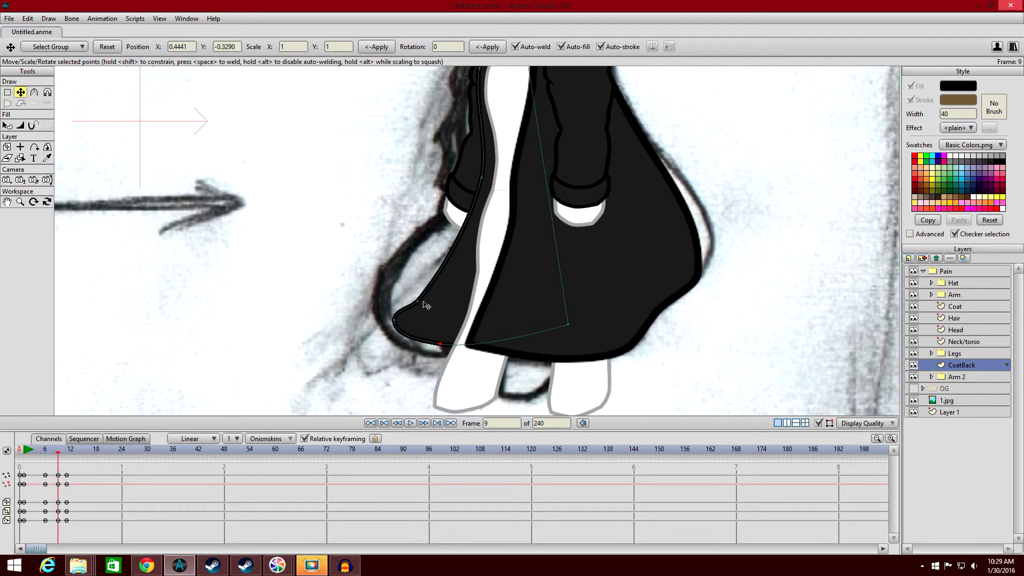
left_click_drag(420, 302, 411, 308)
Move the last CoatBack keyframes from frame 11 to frame 12 and scrub through the coat motion.
mouse_move(65, 452)
left_mouse_down()
mouse_move(43, 451)
mouse_move(74, 452)
mouse_move(67, 457)
left_mouse_up()
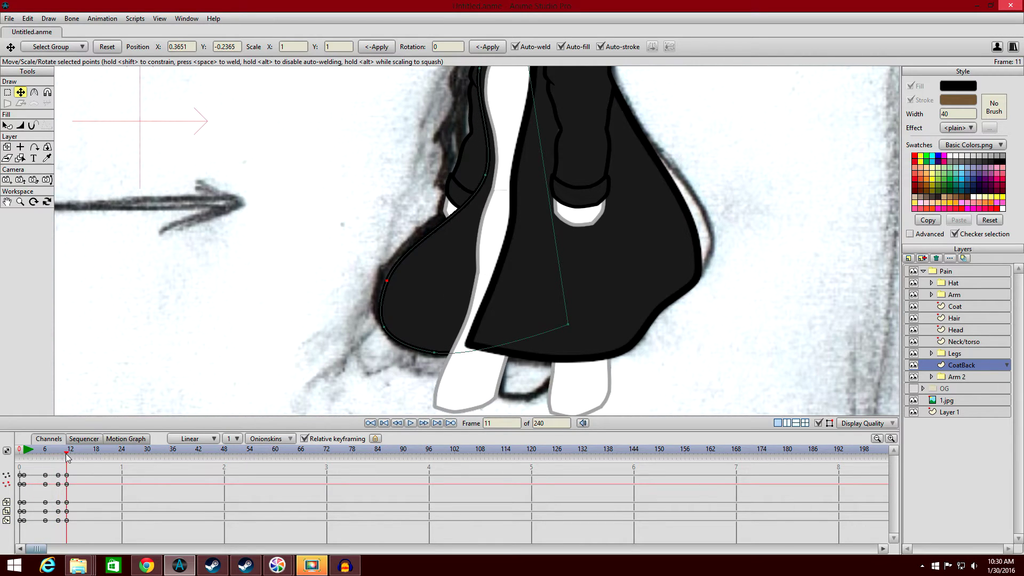
left_click_drag(76, 536, 71, 450)
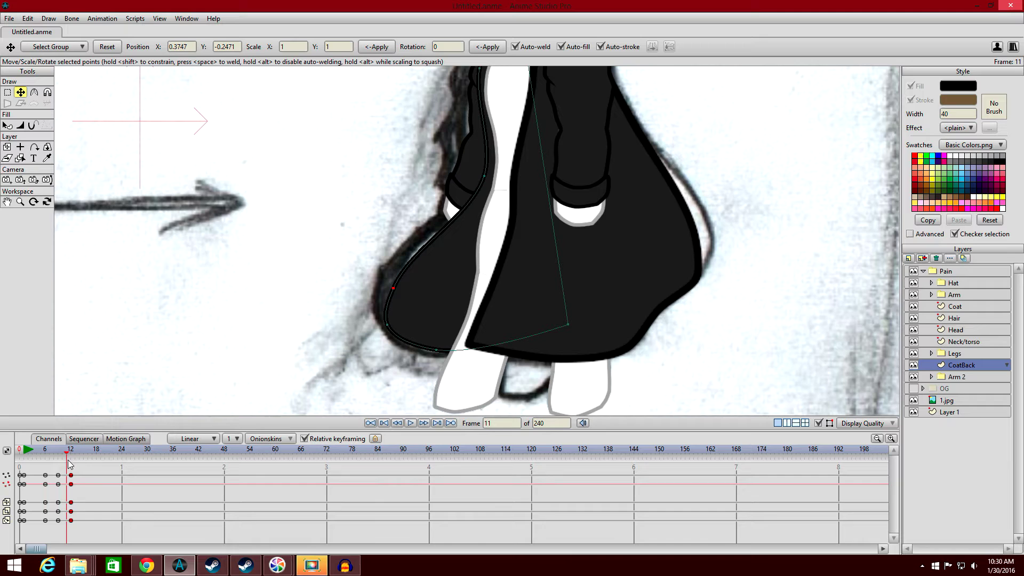
left_click(71, 454)
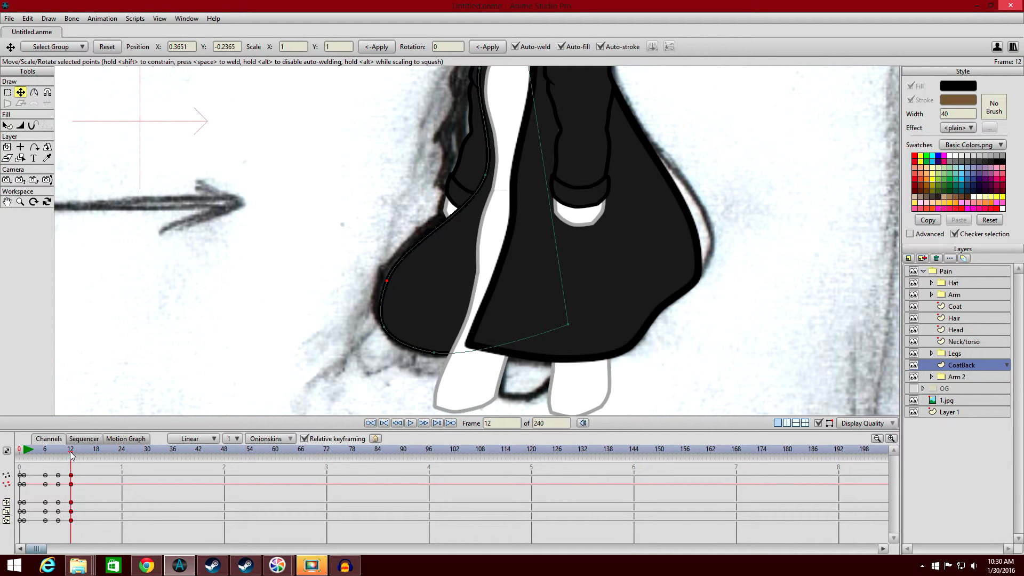
left_click(55, 453)
mouse_move(56, 452)
left_mouse_down()
mouse_move(91, 453)
mouse_move(72, 452)
left_mouse_up()
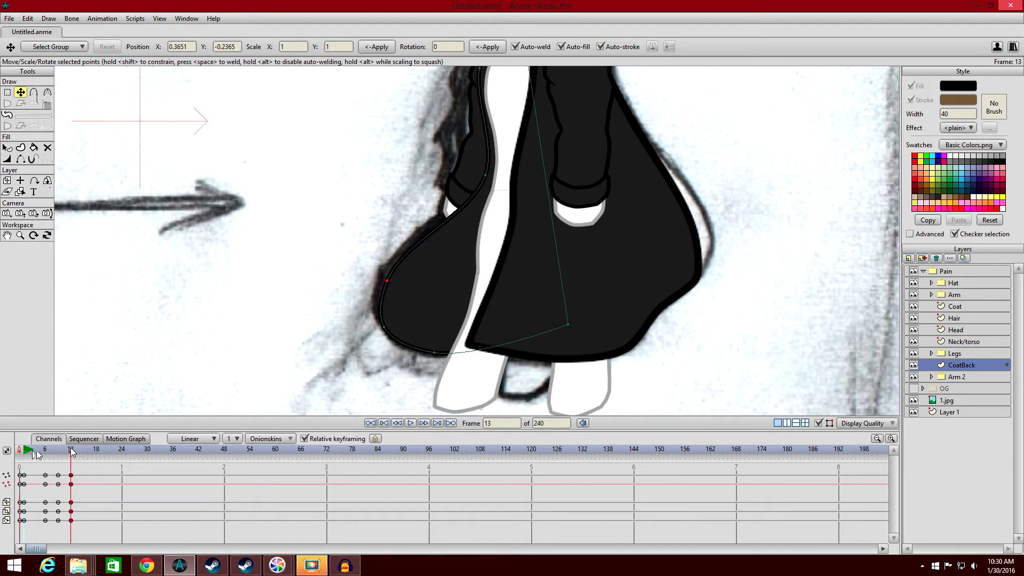
Set the CoatBack keyframes at frame 12 to Cycle interpolation back to absolute frame 1, and play the animation.
left_click(110, 493)
left_click_drag(80, 532, 67, 468)
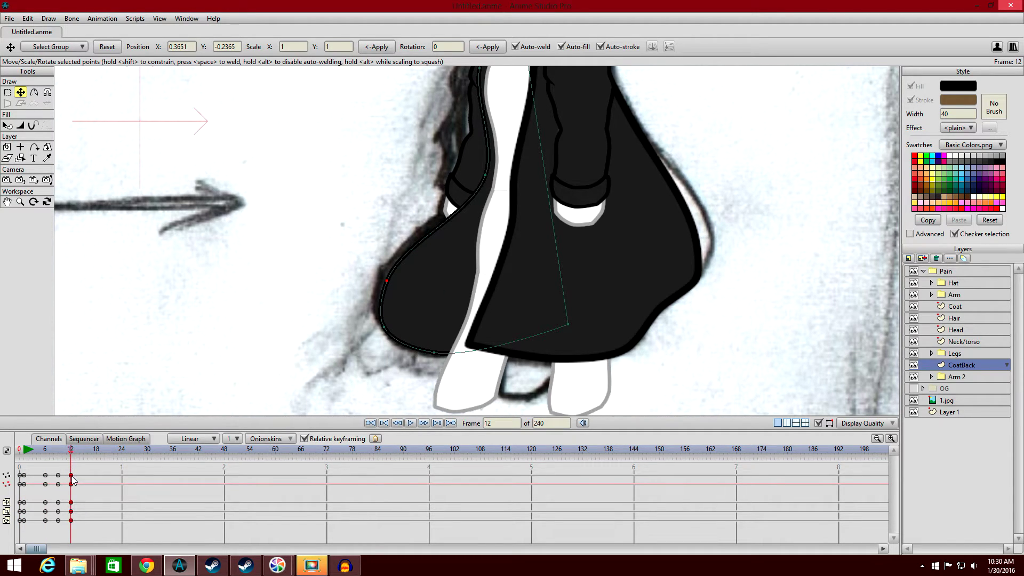
right_click(72, 476)
left_click(89, 464)
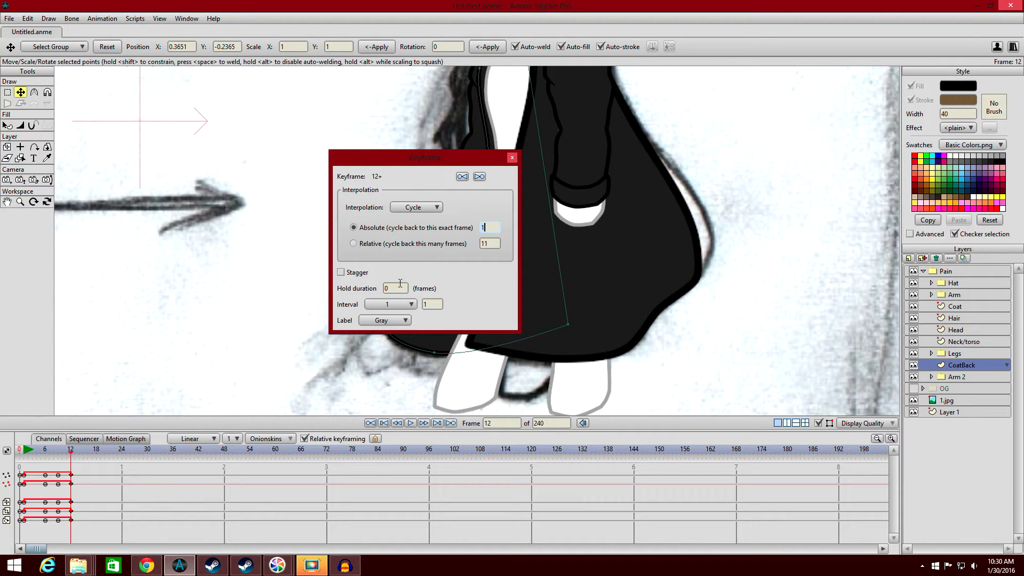
left_click(512, 157)
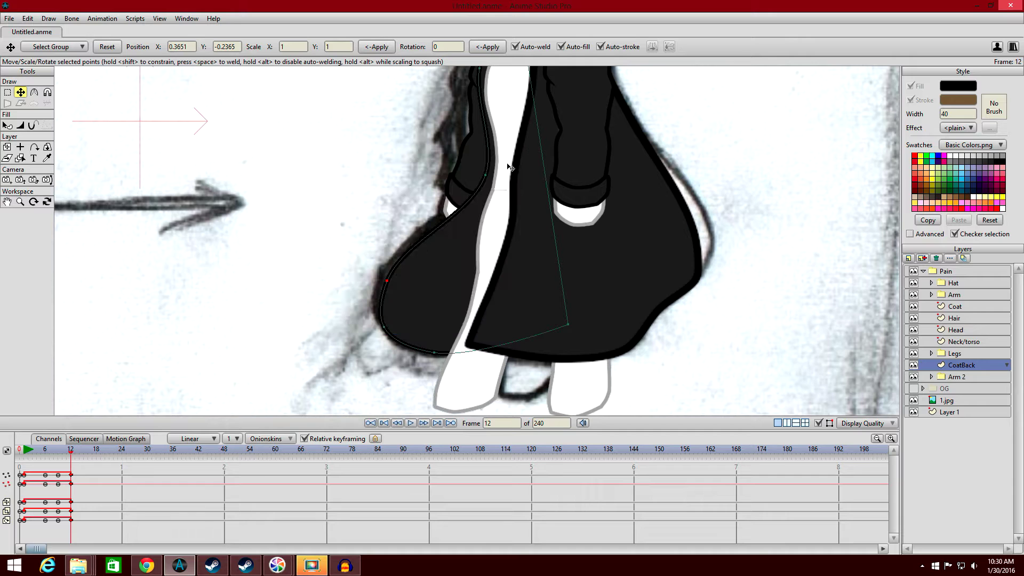
left_click(23, 458)
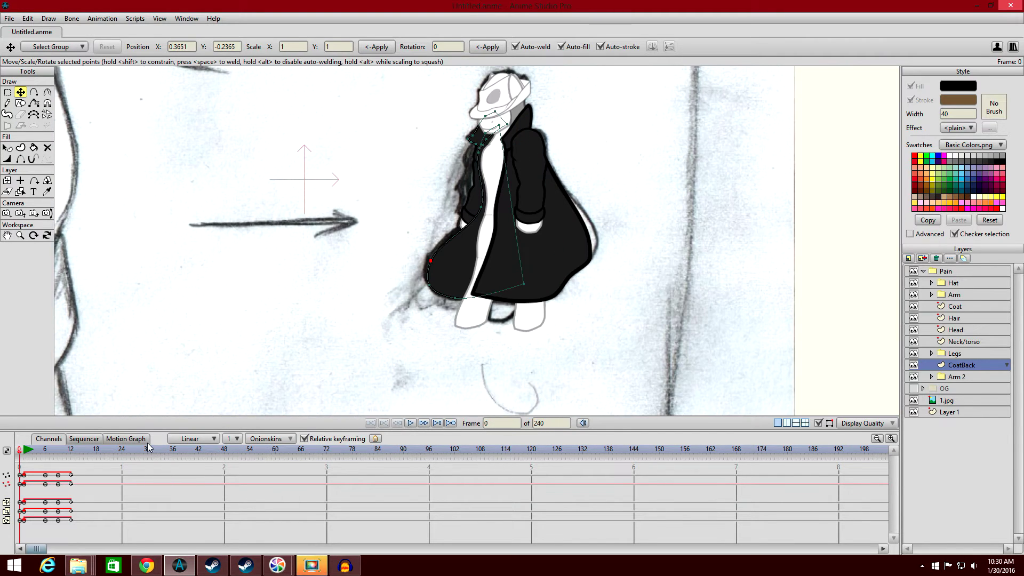
left_click(411, 424)
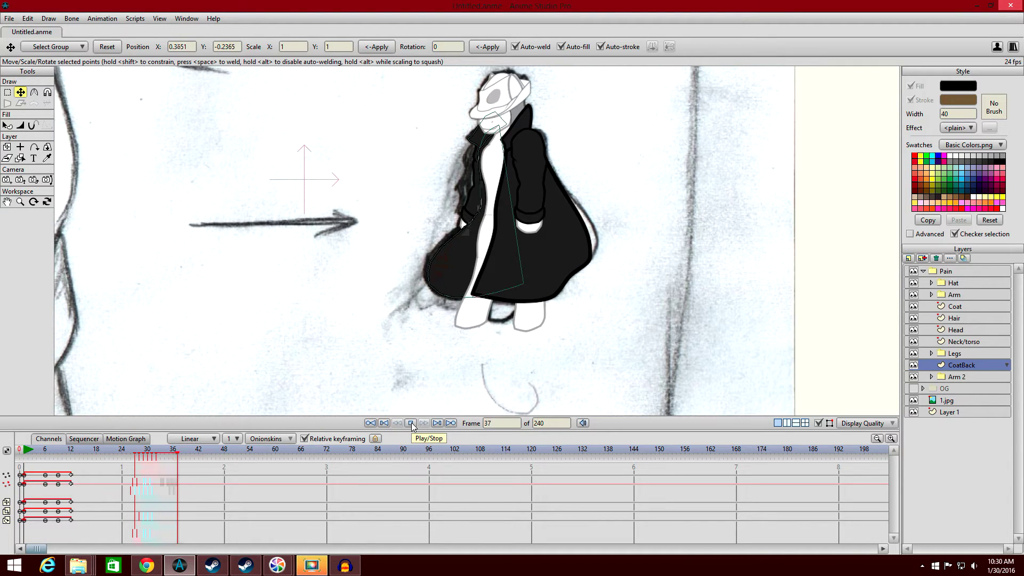
left_click(410, 422)
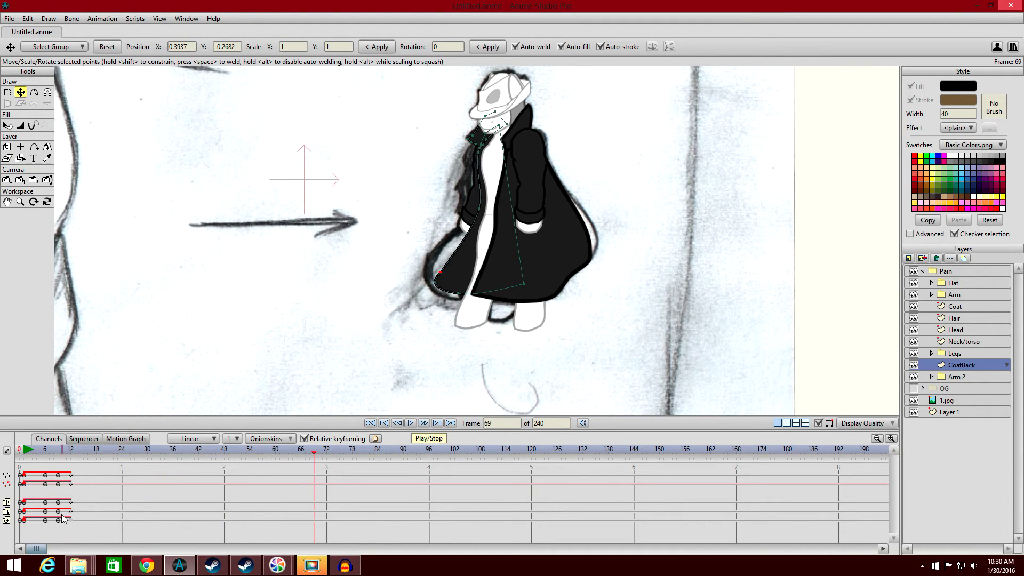
Spread the CoatBack keyframes at frames 6, 9 and 12 out to frames 11, 18 and 24, and play the animation.
left_click_drag(88, 533, 123, 475)
left_click_drag(72, 537, 67, 483)
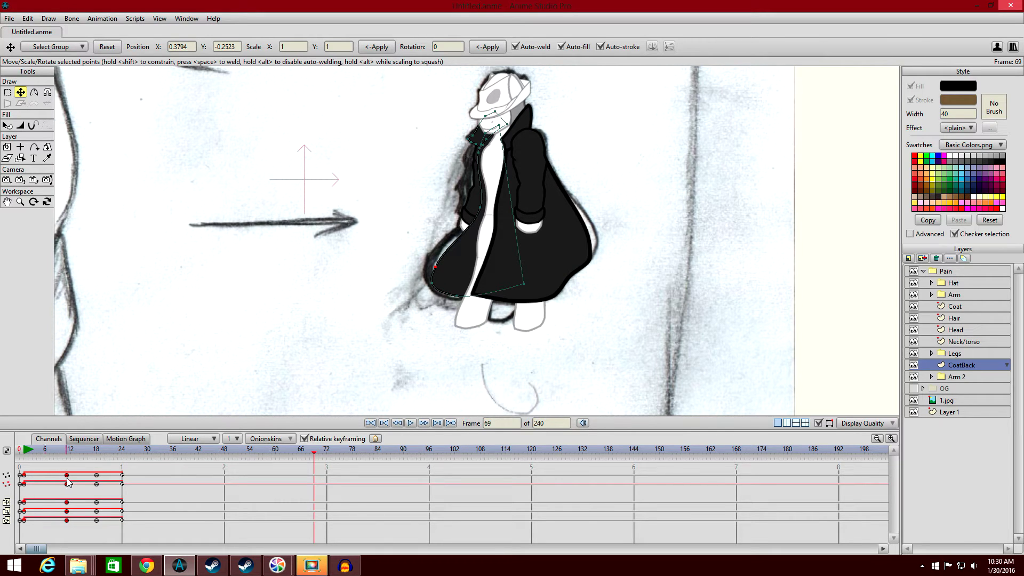
left_click(24, 452)
left_click(411, 423)
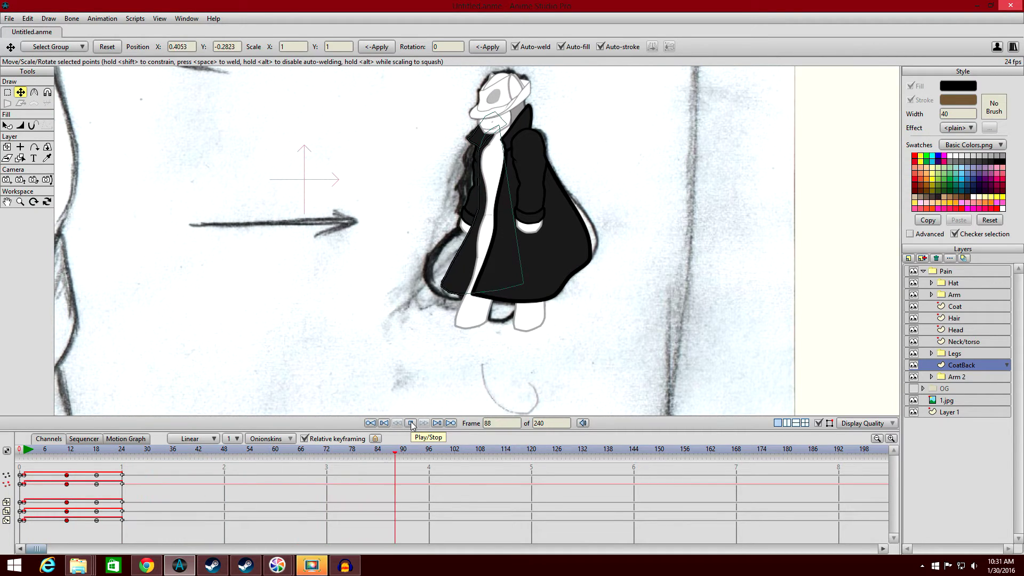
left_click(410, 423)
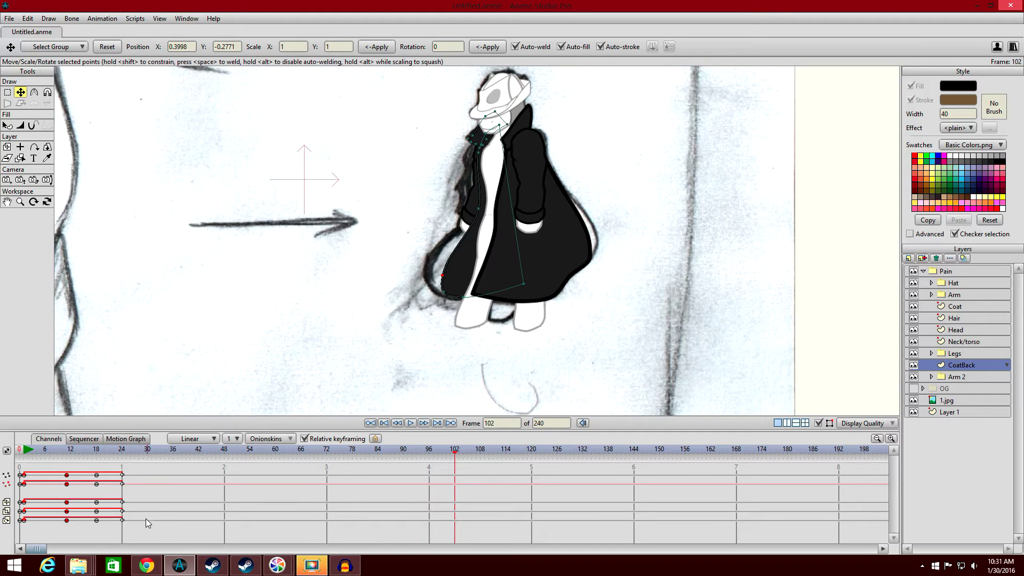
Shift the CoatBack keyframes at frames 11, 18 and 24 to frames 10, 17 and 23, and play the animation from frame 1.
left_click_drag(135, 529, 120, 464)
left_click(122, 451)
left_click_drag(134, 528, 122, 480)
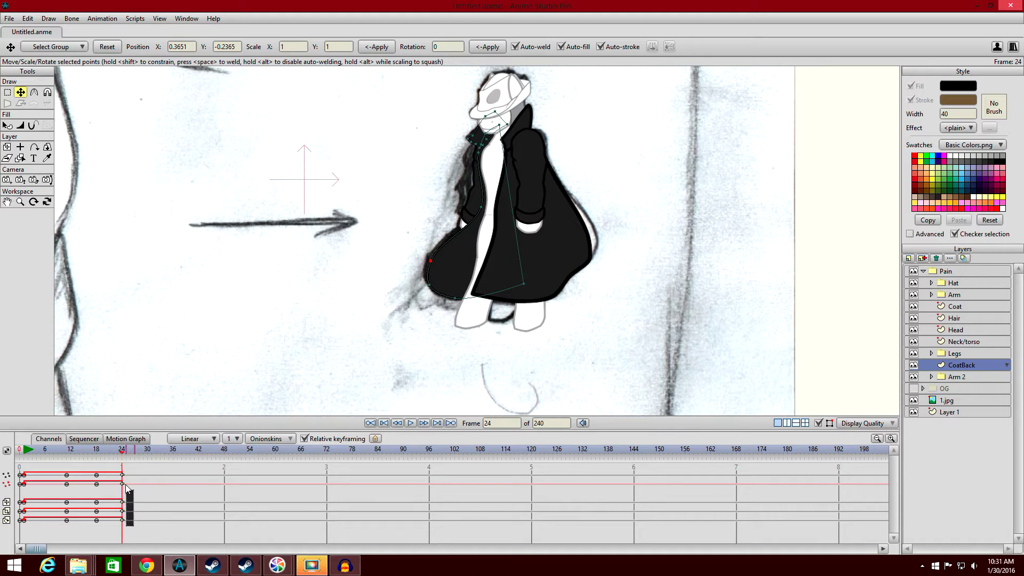
left_click_drag(134, 528, 123, 473)
left_click_drag(110, 529, 93, 477)
left_click_drag(75, 531, 63, 479)
left_click(140, 477)
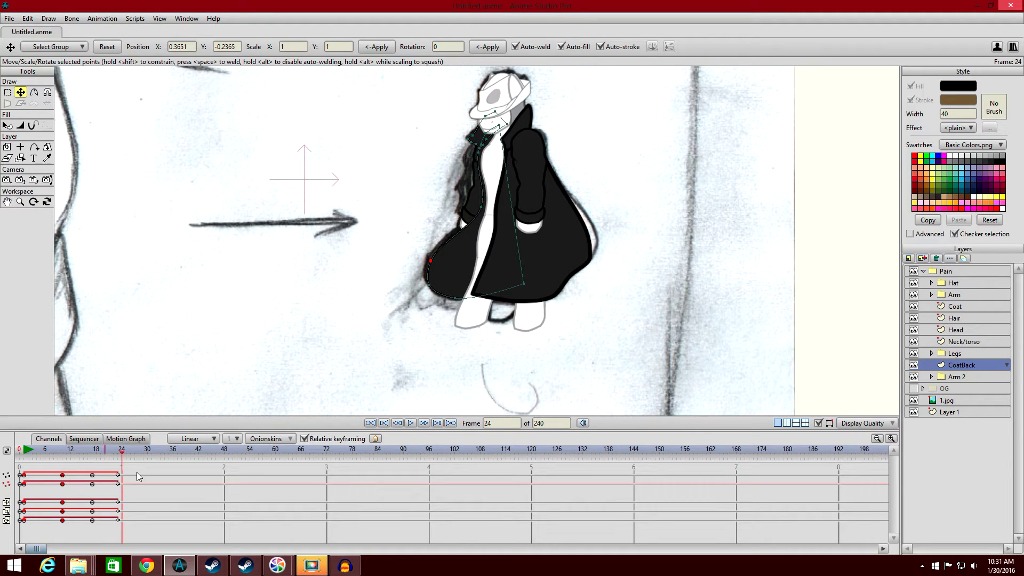
left_click(24, 451)
scroll(459, 319, "up", 4)
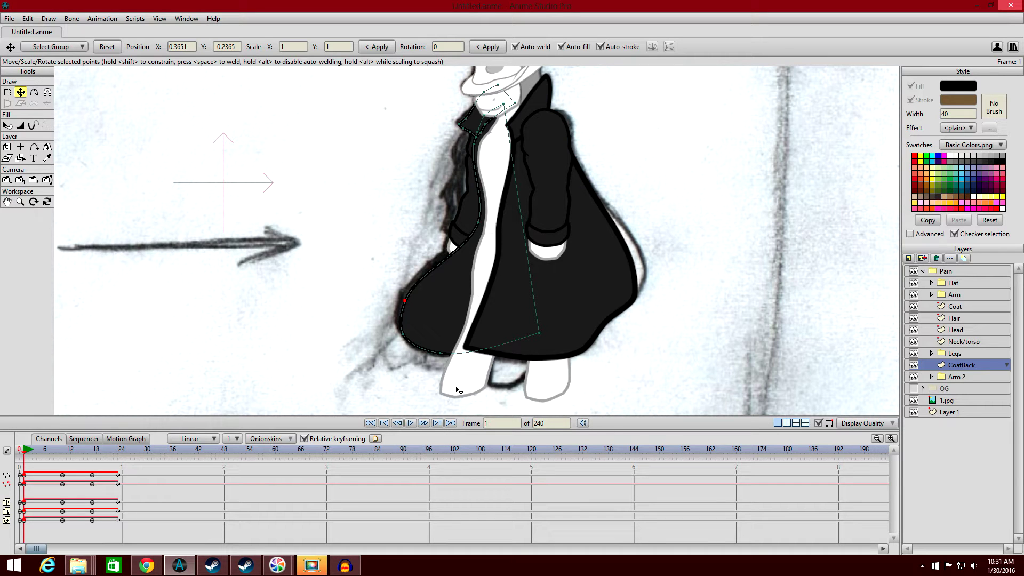
left_click(411, 423)
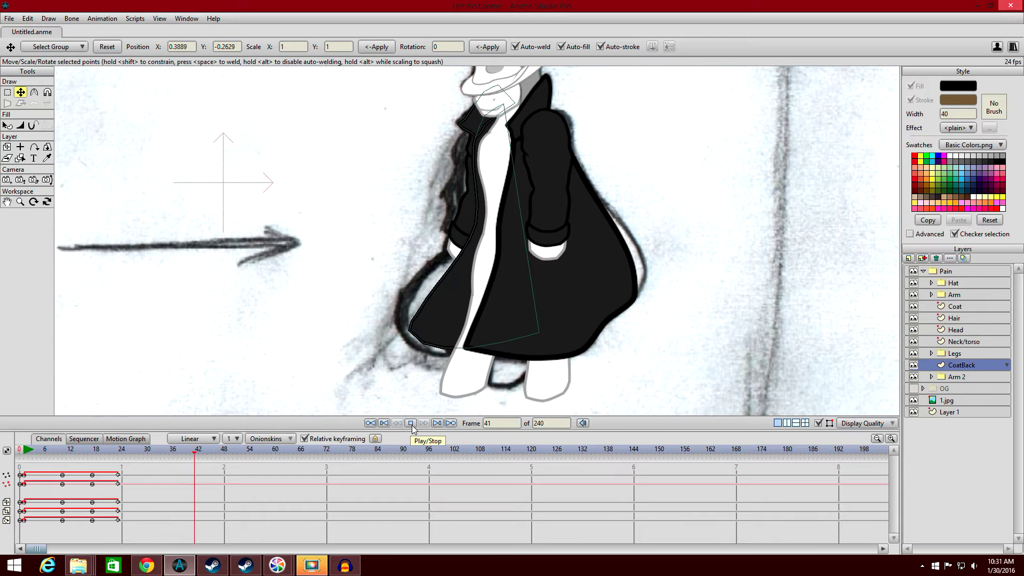
left_click(411, 423)
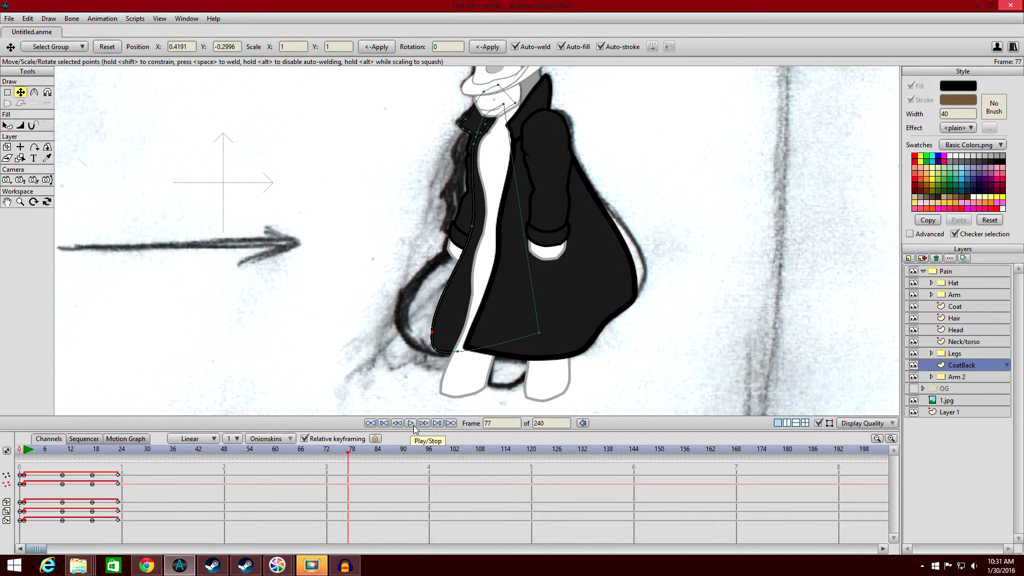
Set the interpolation of the CoatBack keyframes at frame 23 to Linear.
left_click(118, 452)
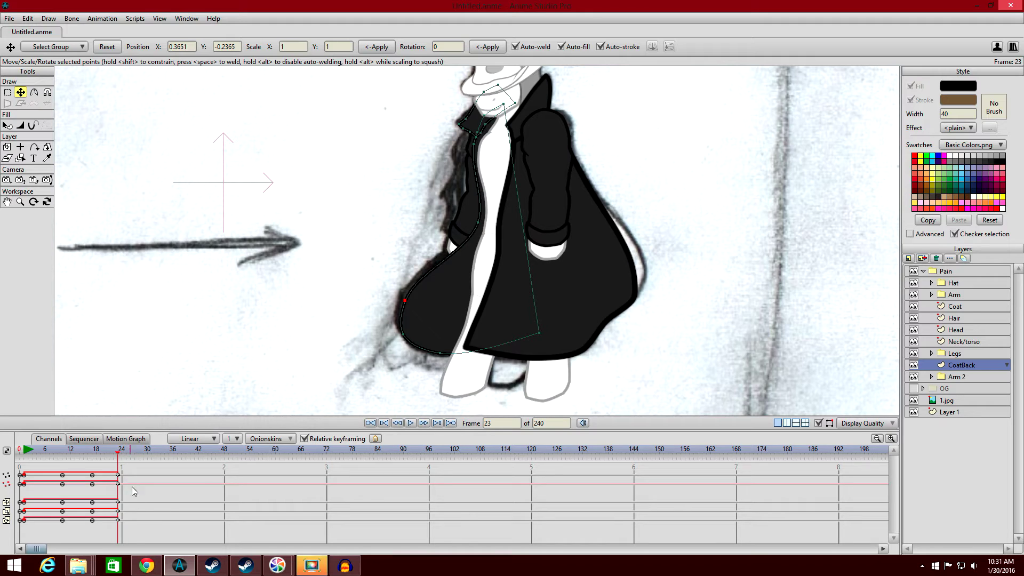
left_click_drag(131, 531, 110, 462)
right_click(119, 477)
left_click(132, 400)
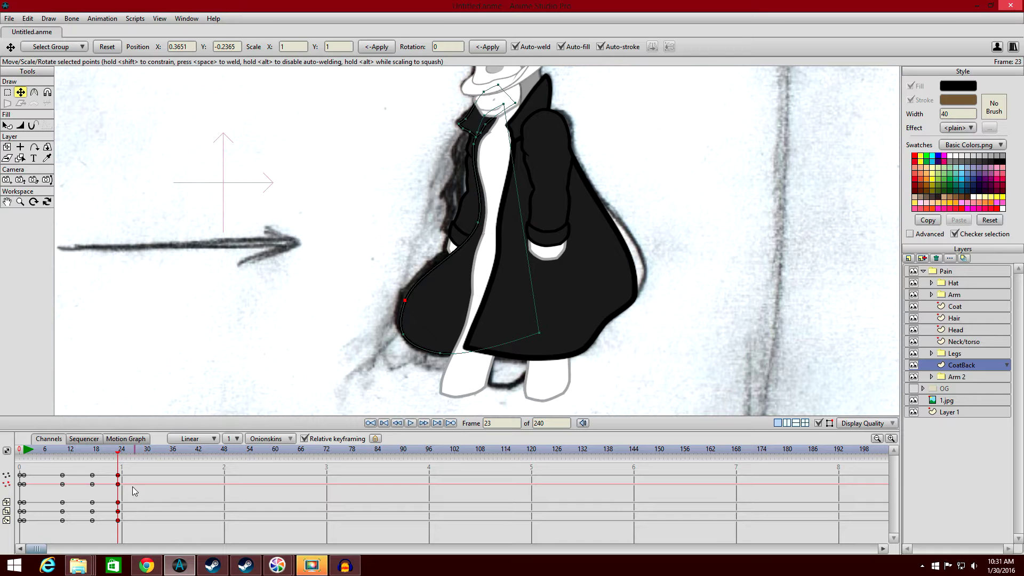
Add CoatBack keyframes at frame 22 and delete the ones at frame 23.
left_click(115, 454)
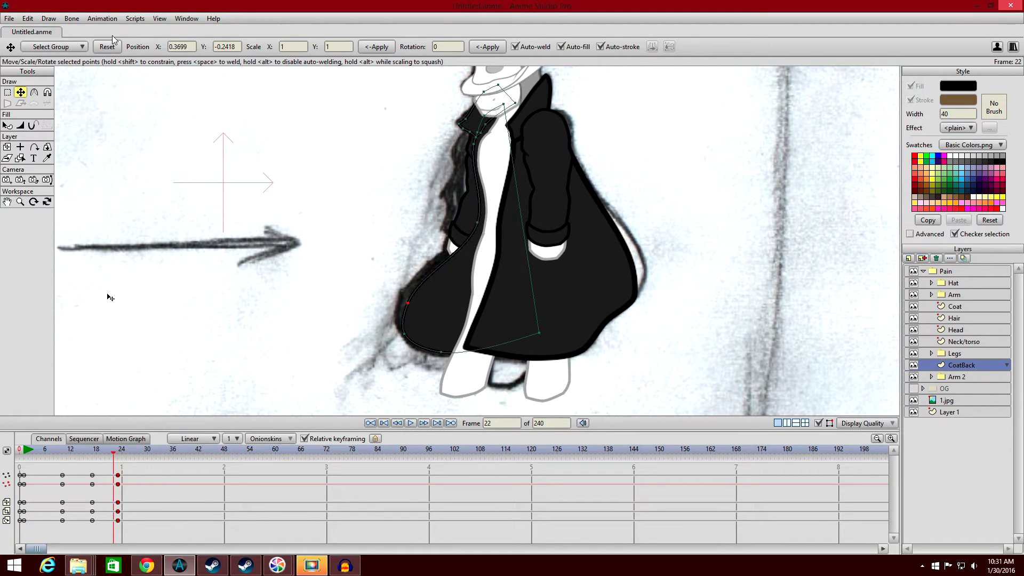
left_click(103, 18)
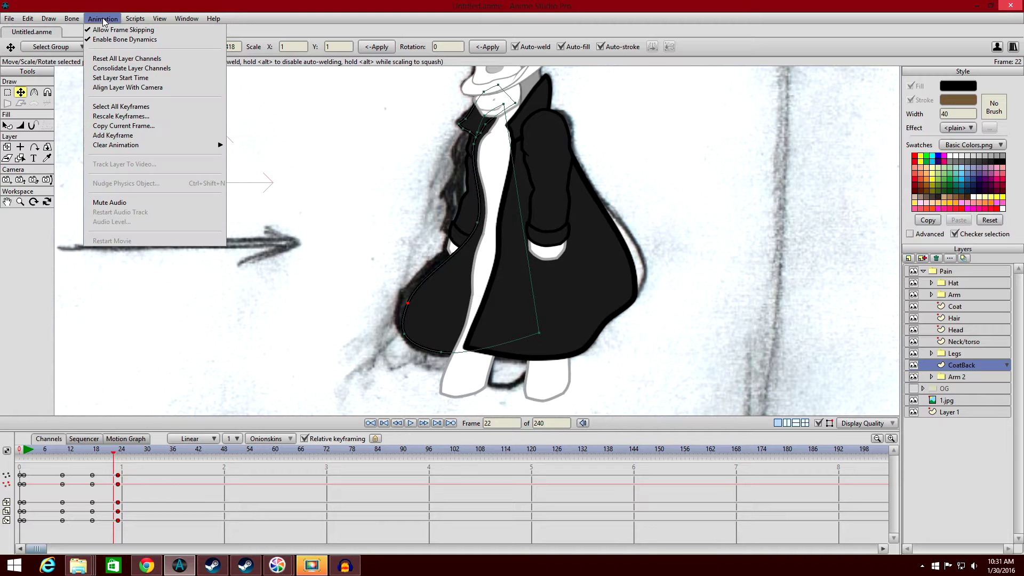
left_click(135, 136)
left_click(154, 504)
left_click_drag(114, 456, 114, 455)
left_click_drag(138, 533, 118, 474)
right_click(116, 476)
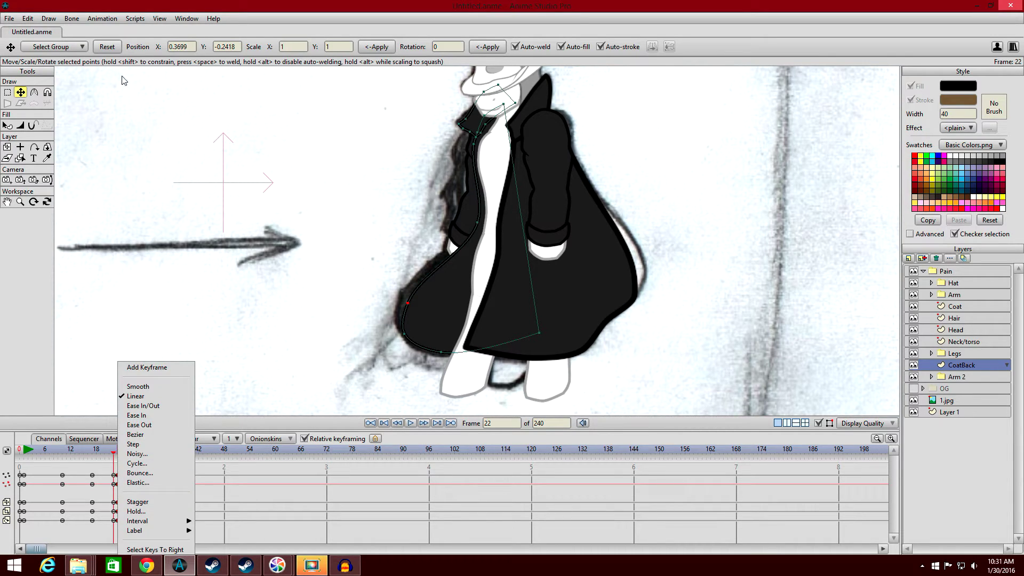
left_click(95, 528)
left_click_drag(136, 527, 118, 472)
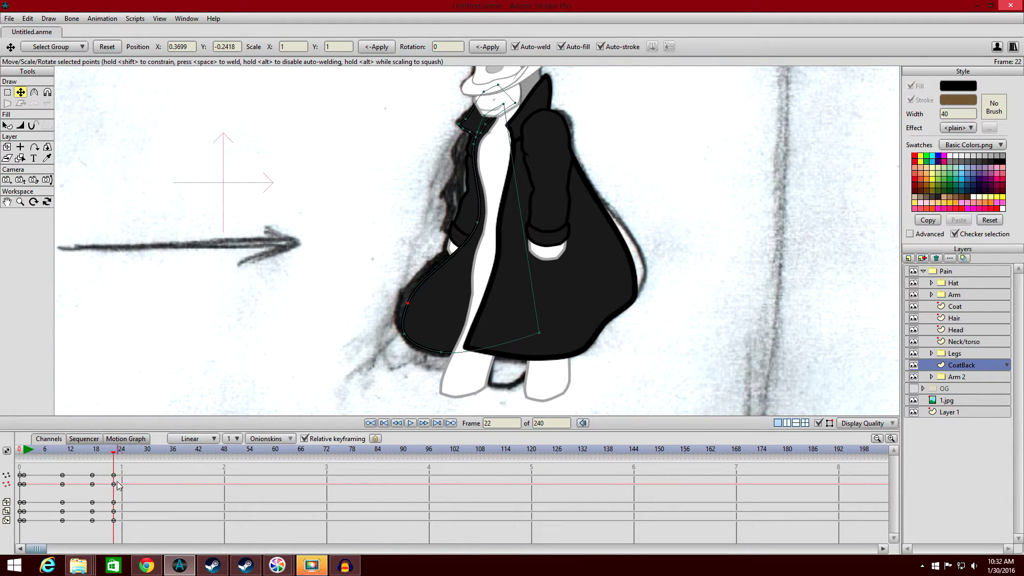
Set the CoatBack keyframes at frame 22 to Cycle interpolation back to absolute frame 1, and play the animation from frame 1.
left_click_drag(118, 483, 115, 480)
right_click(115, 480)
left_click(128, 460)
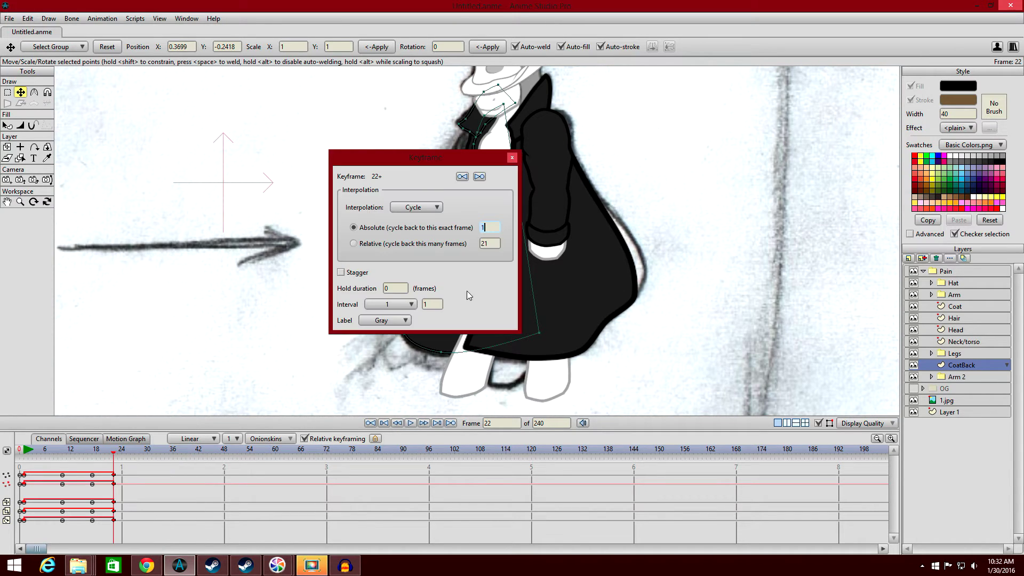
left_click(512, 158)
left_click(21, 453)
left_click(411, 423)
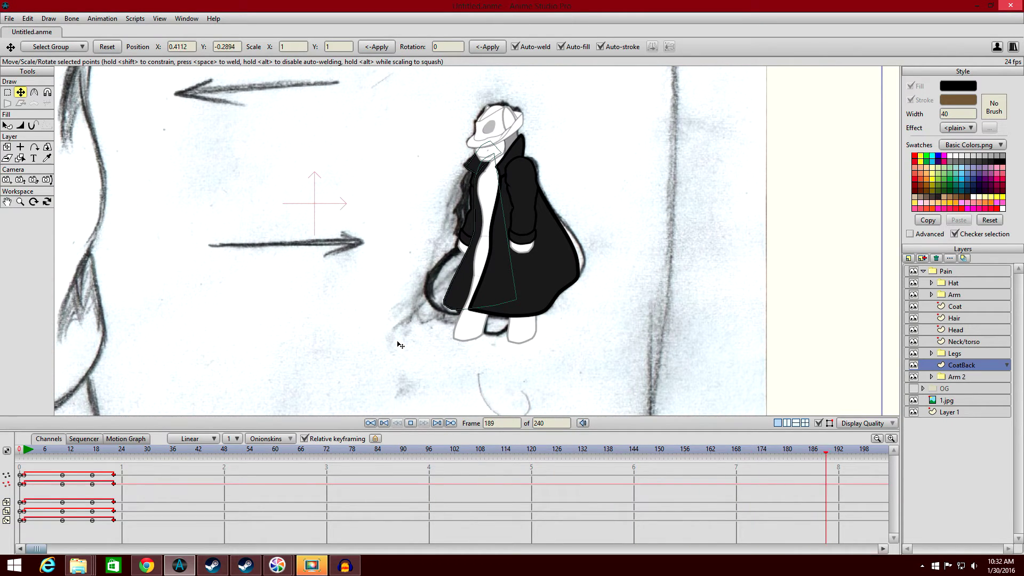
left_click(411, 423)
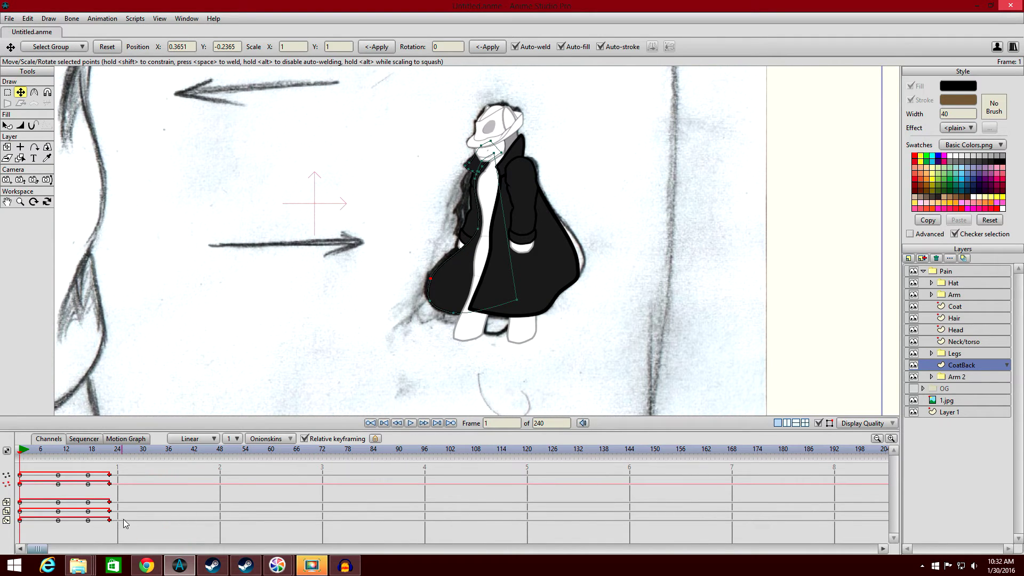
At frame 5, pull the CoatBack's lower hem point inward toward the legs and add a keyframe on all its channels.
mouse_move(21, 453)
left_mouse_down()
mouse_move(45, 461)
mouse_move(38, 455)
left_mouse_up()
scroll(224, 295, "up", 4)
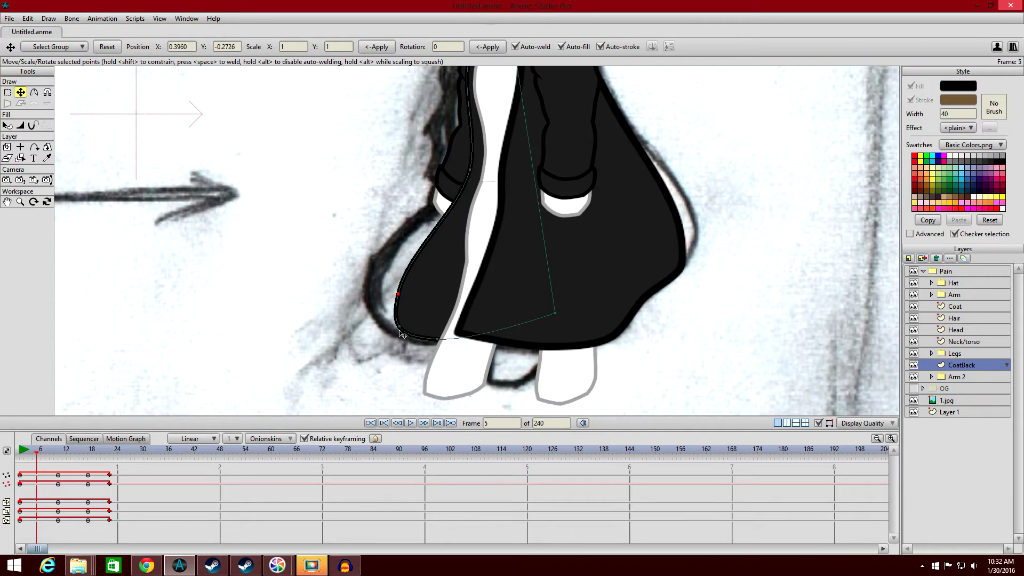
left_click_drag(402, 332, 426, 332)
mouse_move(38, 453)
left_mouse_down()
mouse_move(134, 452)
mouse_move(20, 448)
left_mouse_up()
left_click(37, 453)
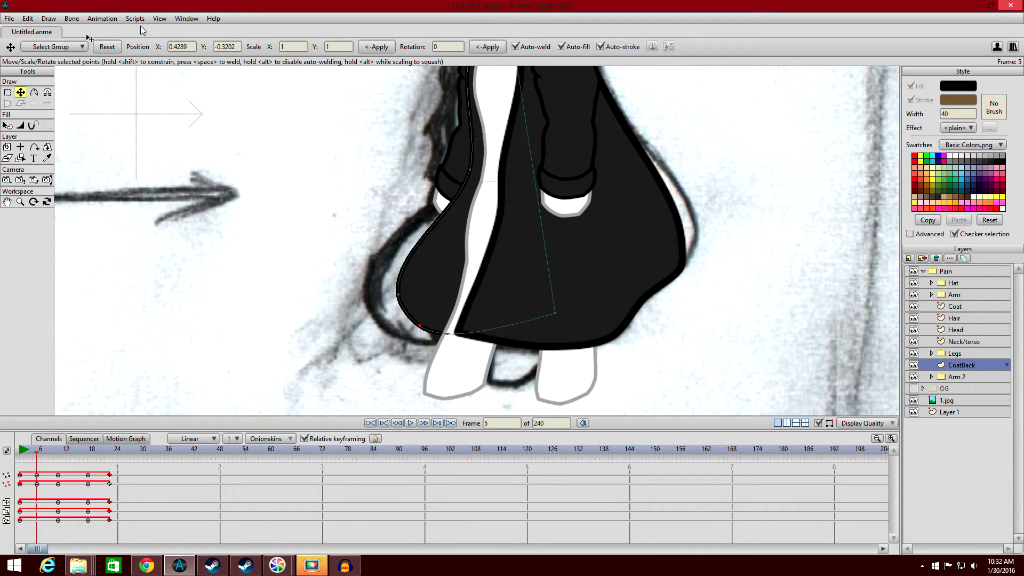
left_click(103, 19)
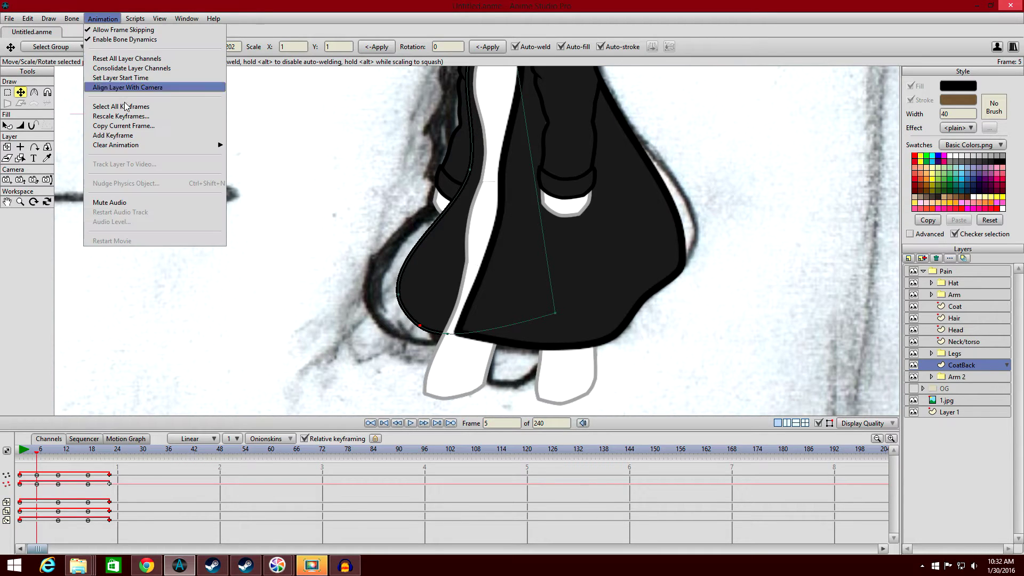
left_click(65, 262)
Play the animation from frame 1 to check the coat's flapping motion.
left_click(22, 454)
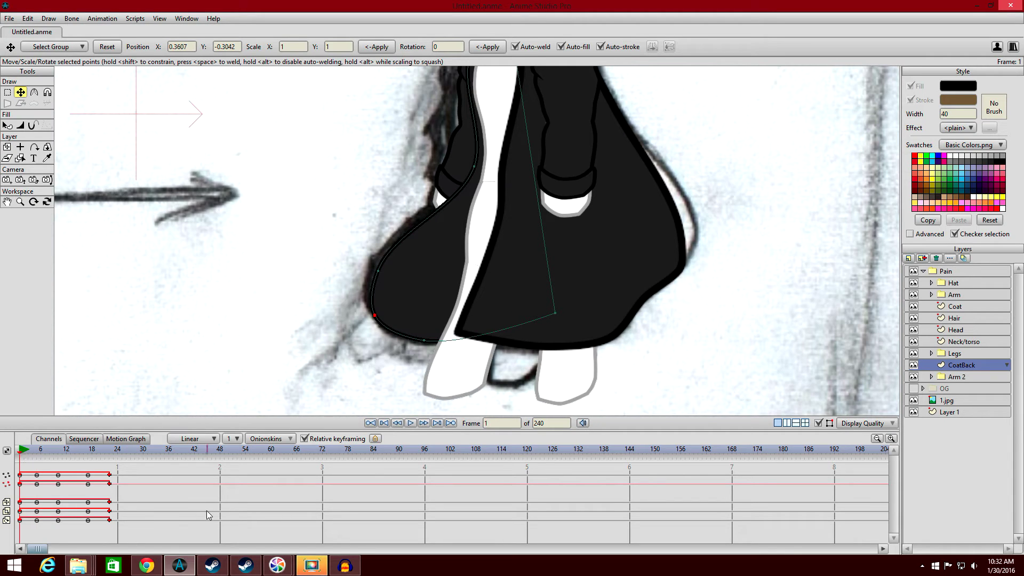
scroll(332, 308, "down", 3)
left_click(410, 423)
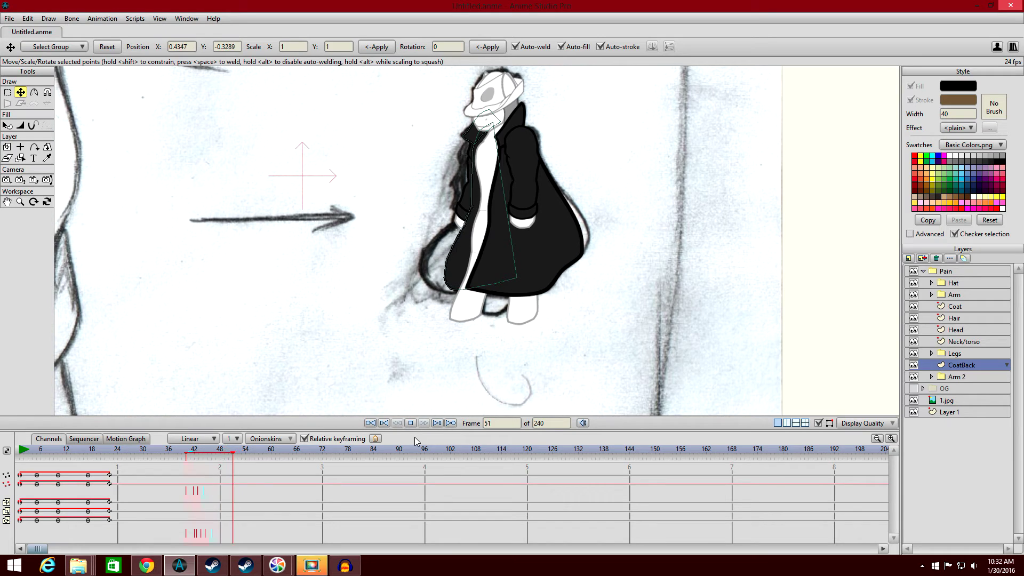
left_click(410, 423)
Undo the frame 5 hem changes, and redo the Cycle interpolation on the CoatBack keyframes at frame 22.
left_click(35, 451)
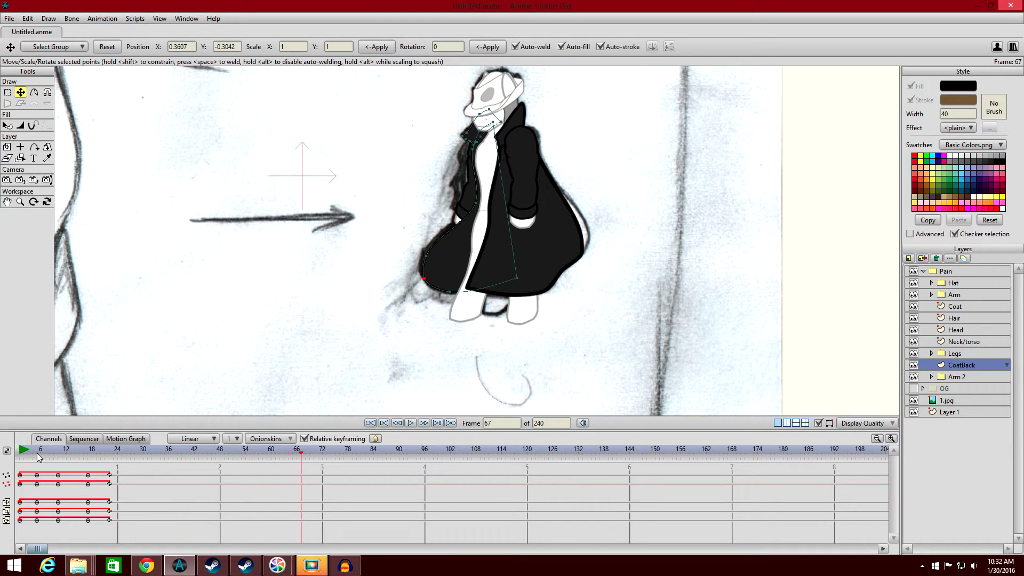
key("Left")
key("Down")
key("Left")
key("ctrl+z")
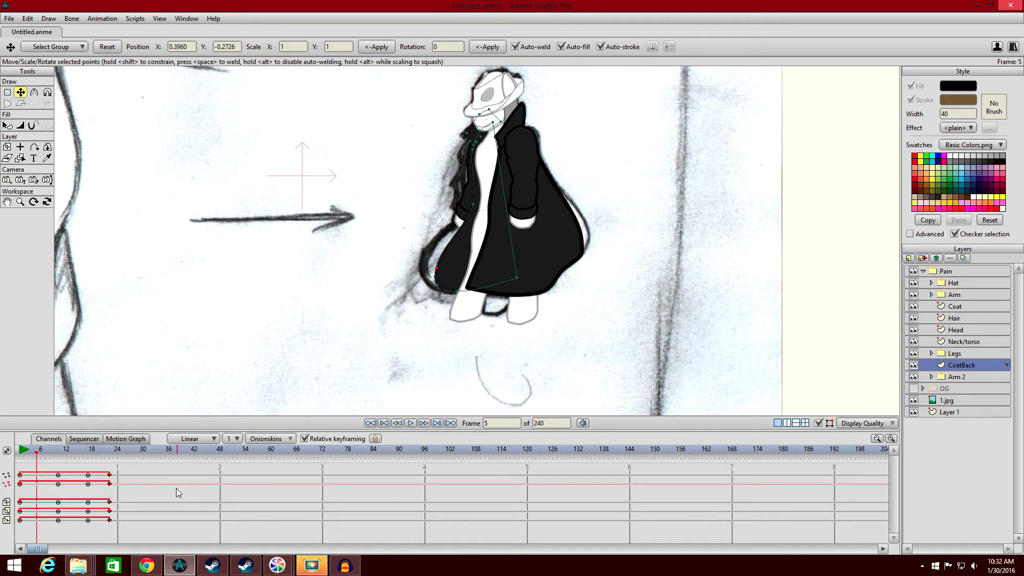
left_click(118, 481)
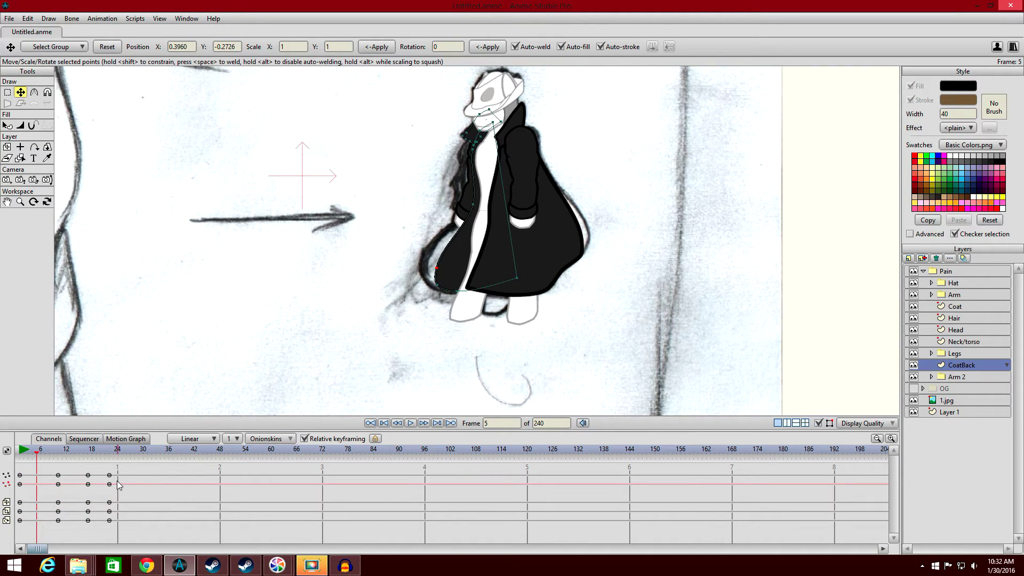
left_click(28, 18)
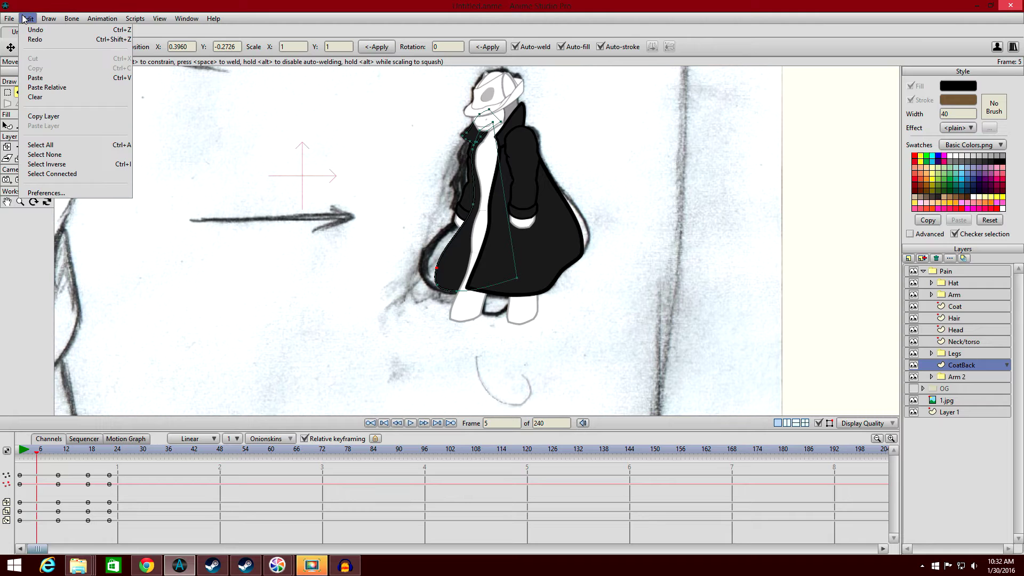
left_click(32, 36)
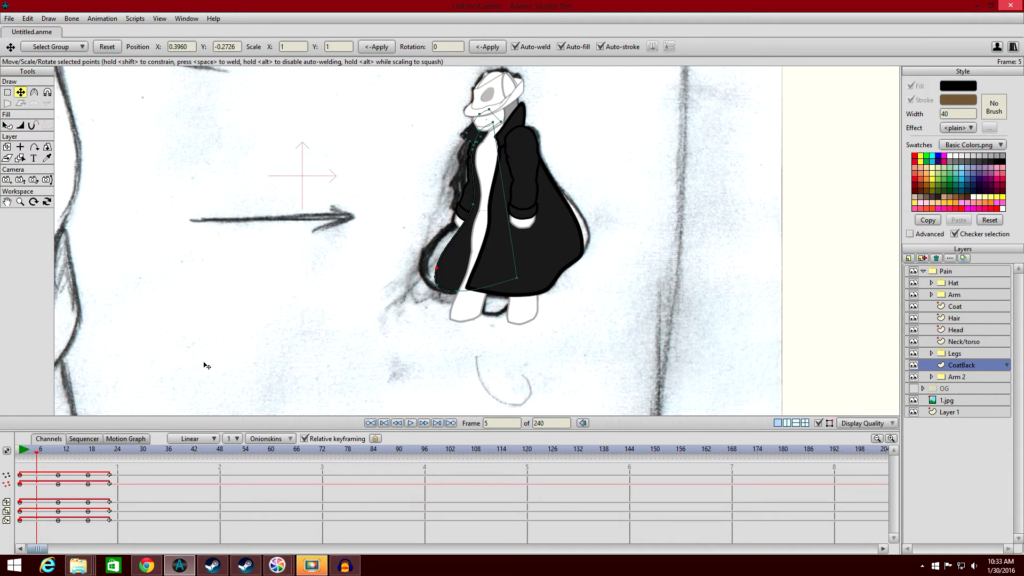
At frame 5, move the CoatBack's lower hem point to about X 0.433, Y -0.322, and add a keyframe on all channels.
scroll(242, 308, "up", 6)
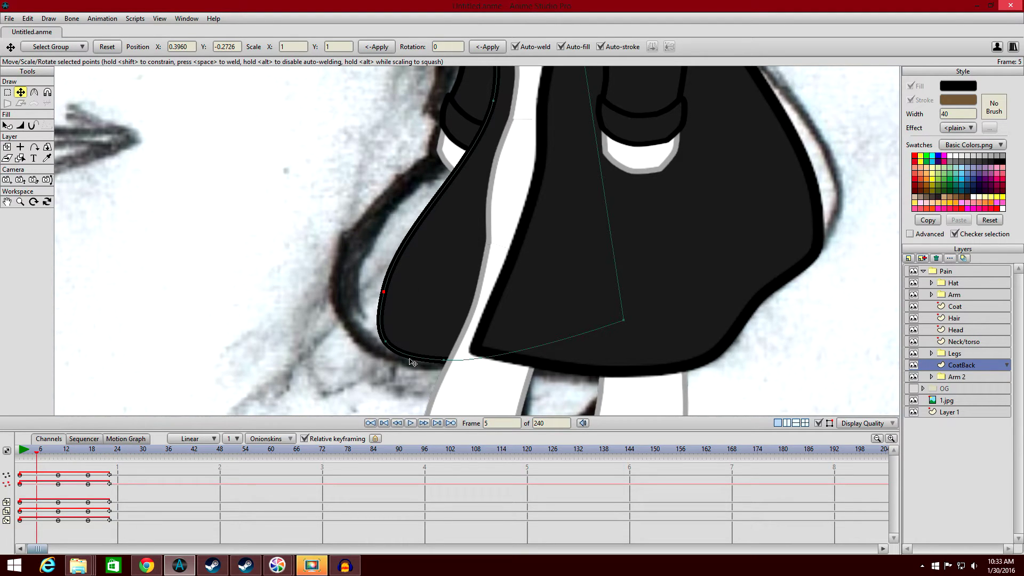
left_click_drag(388, 347, 435, 349)
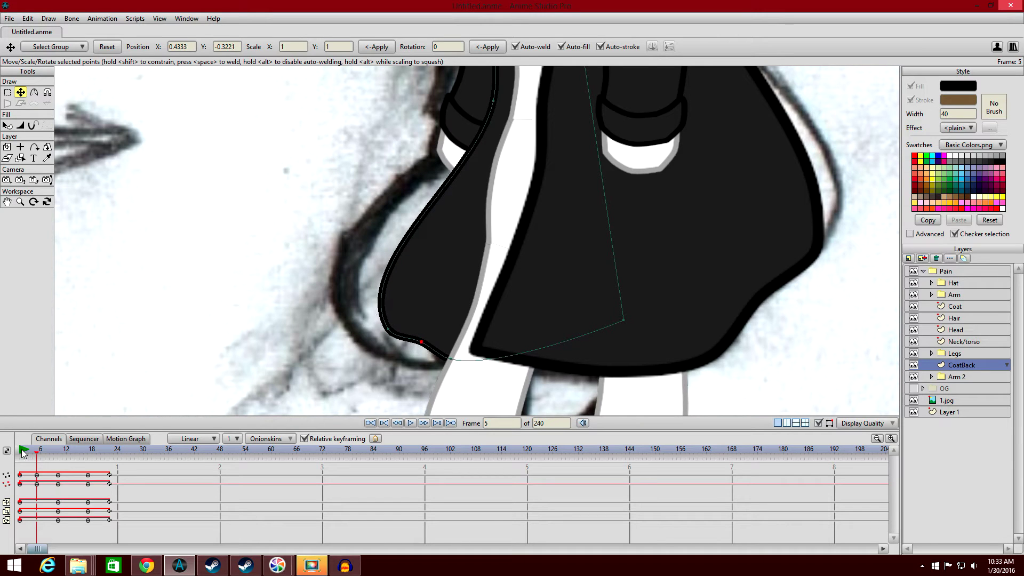
left_click(103, 19)
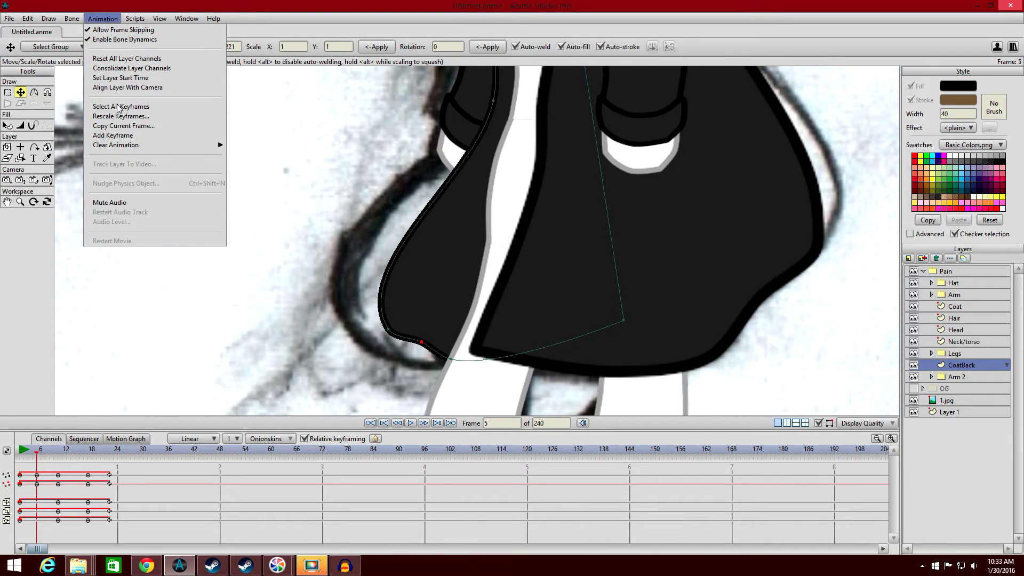
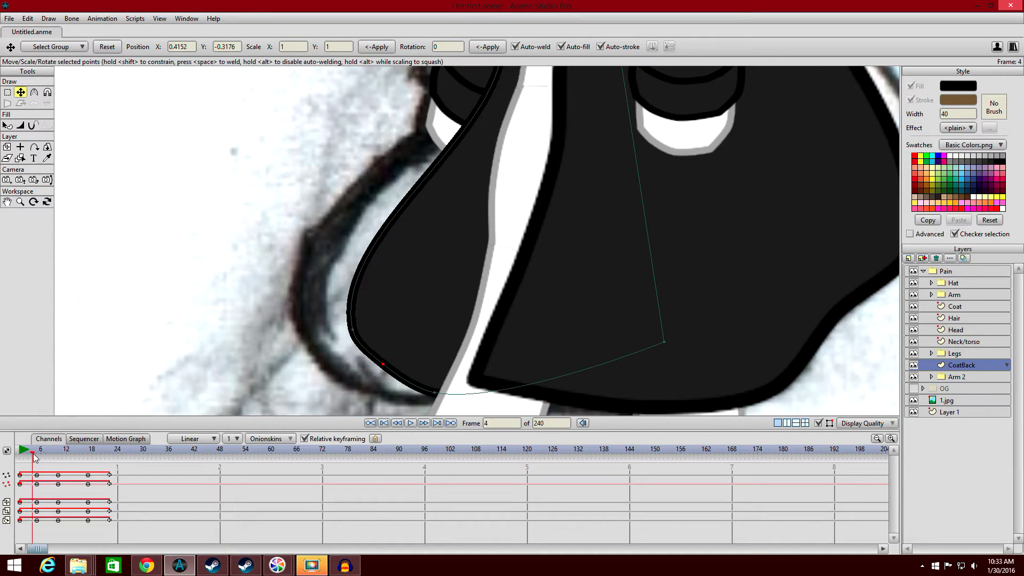
Shift the CoatBack keyframes at frames 5 and 10 to frames 7 and 12, and play the animation from frame 1.
left_click_drag(407, 370, 399, 378)
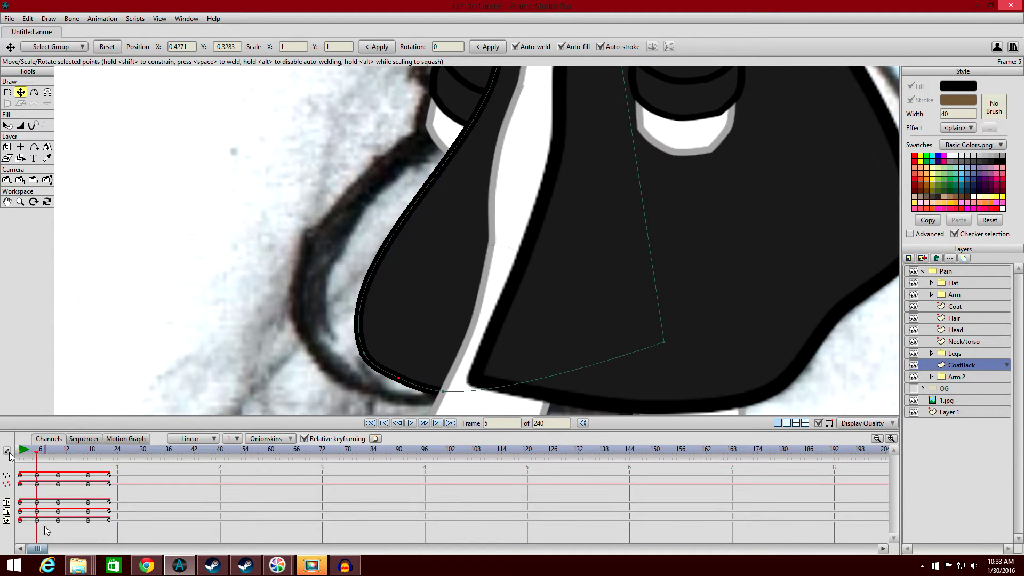
key("ctrl+z")
left_click_drag(50, 529, 42, 478)
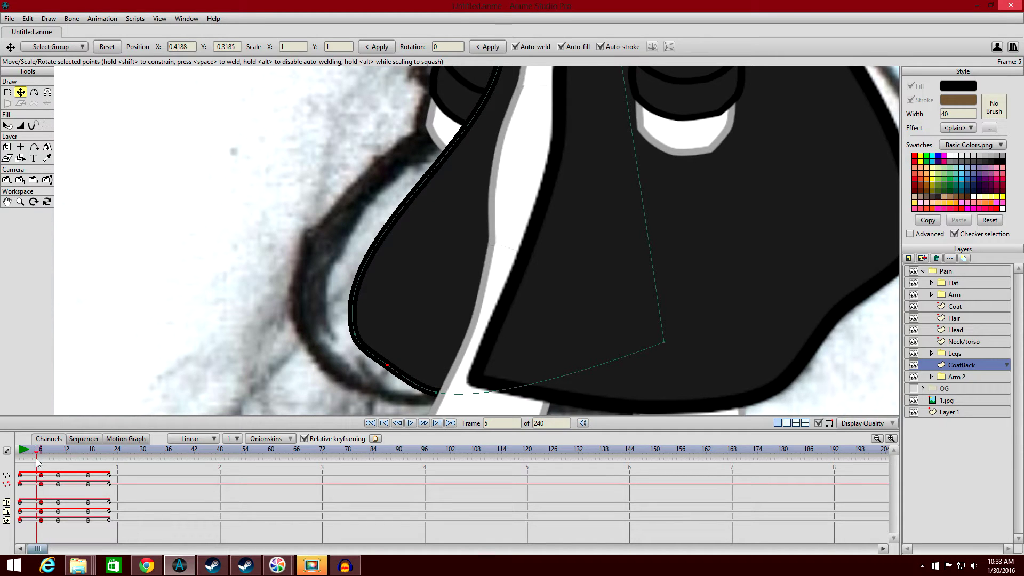
mouse_move(39, 455)
left_mouse_down()
mouse_move(24, 452)
mouse_move(44, 454)
mouse_move(46, 477)
mouse_move(46, 454)
mouse_move(21, 467)
mouse_move(55, 478)
mouse_move(56, 490)
mouse_move(63, 478)
mouse_move(23, 463)
mouse_move(109, 486)
mouse_move(39, 489)
left_mouse_up()
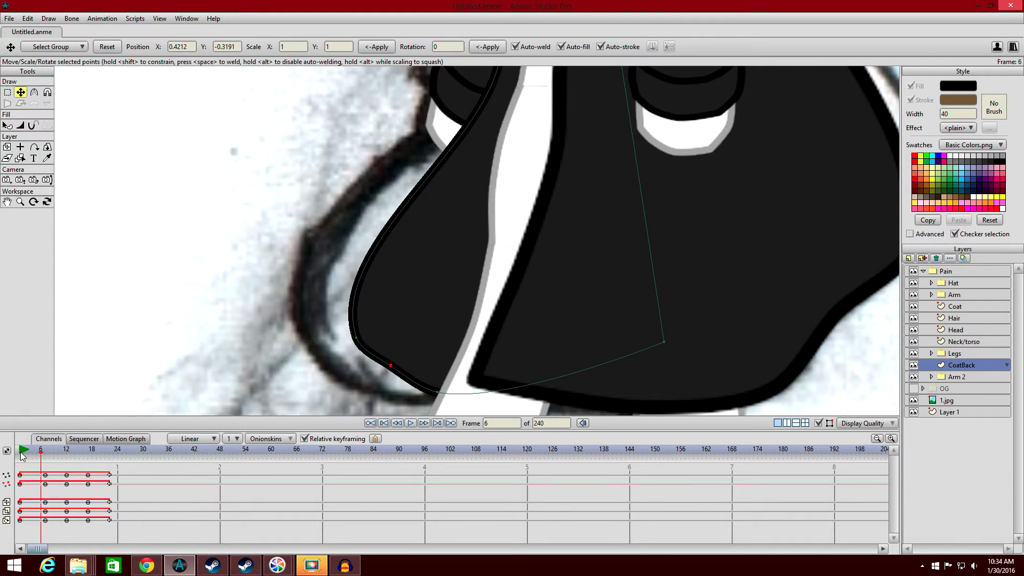
left_click_drag(22, 455, 20, 454)
scroll(285, 327, "down", 3)
left_click(413, 423)
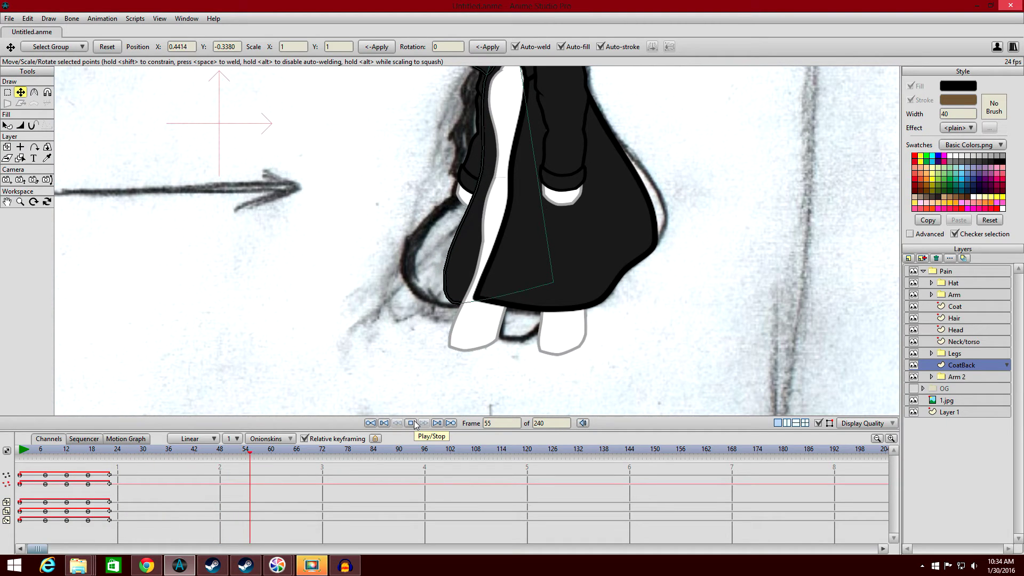
left_click(411, 424)
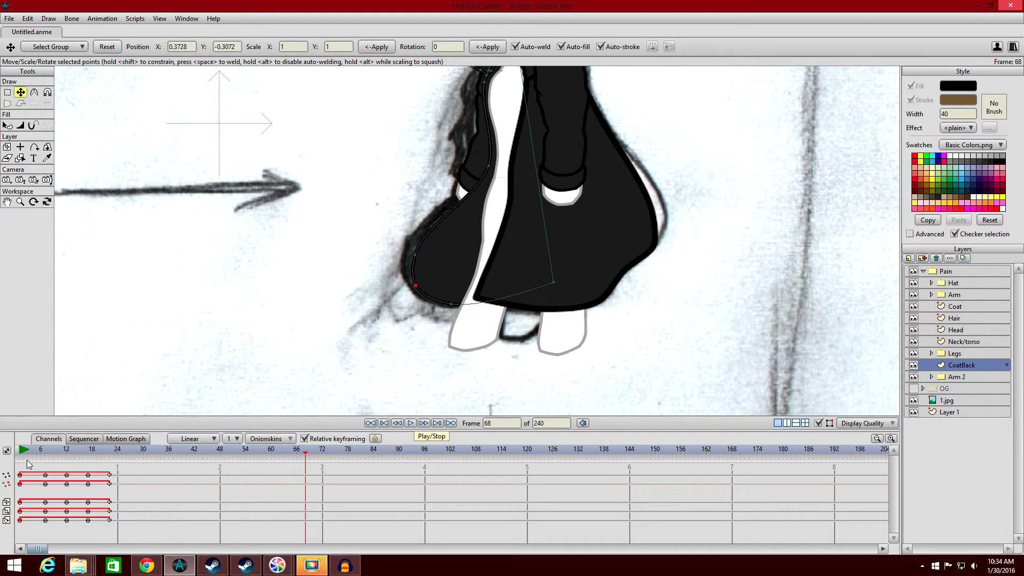
At frame 12, raise the CoatBack's lower hem point to about X 0.443, Y -0.325, and play the animation from frame 1.
left_click_drag(20, 454, 46, 464)
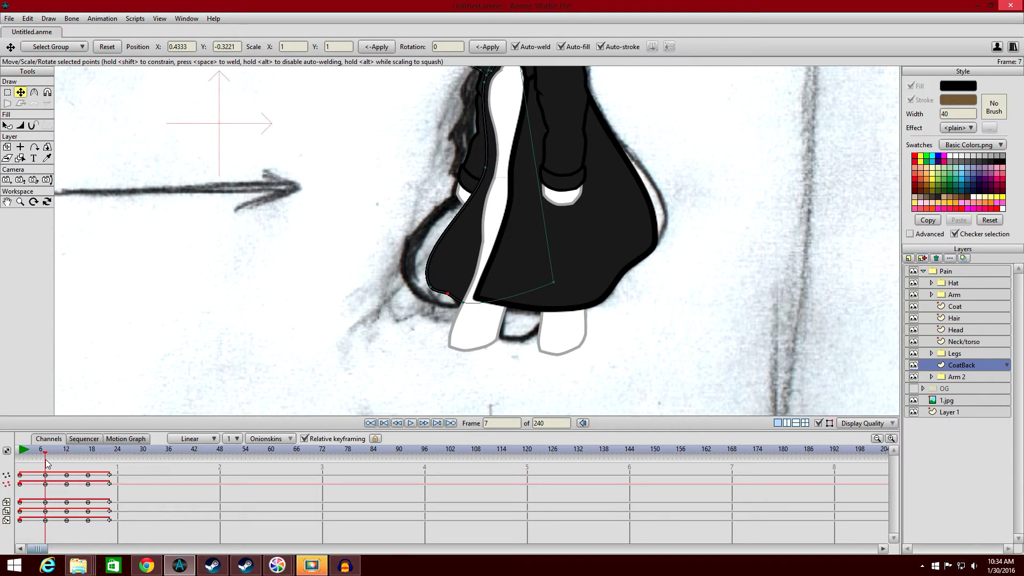
scroll(222, 291, "up", 5)
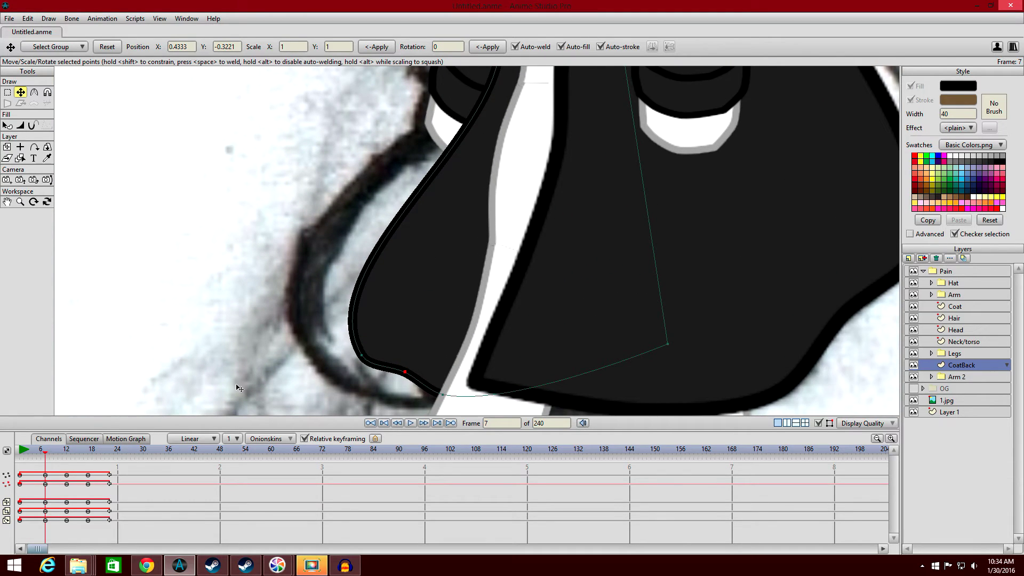
left_click_drag(45, 454, 67, 457)
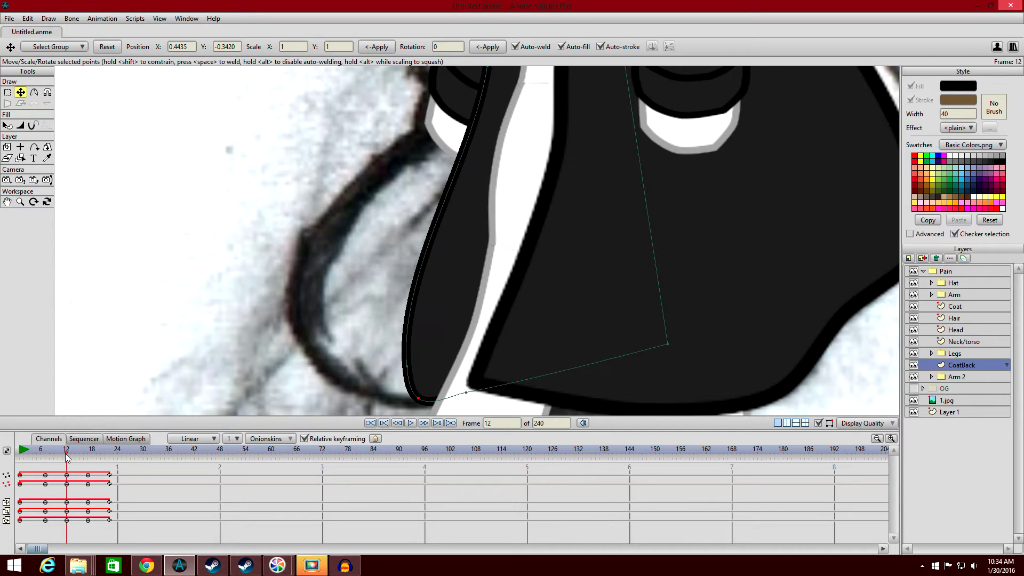
mouse_move(421, 401)
left_mouse_down()
mouse_move(449, 393)
mouse_move(429, 385)
left_mouse_up()
left_click_drag(66, 454, 20, 449)
scroll(366, 356, "down", 3)
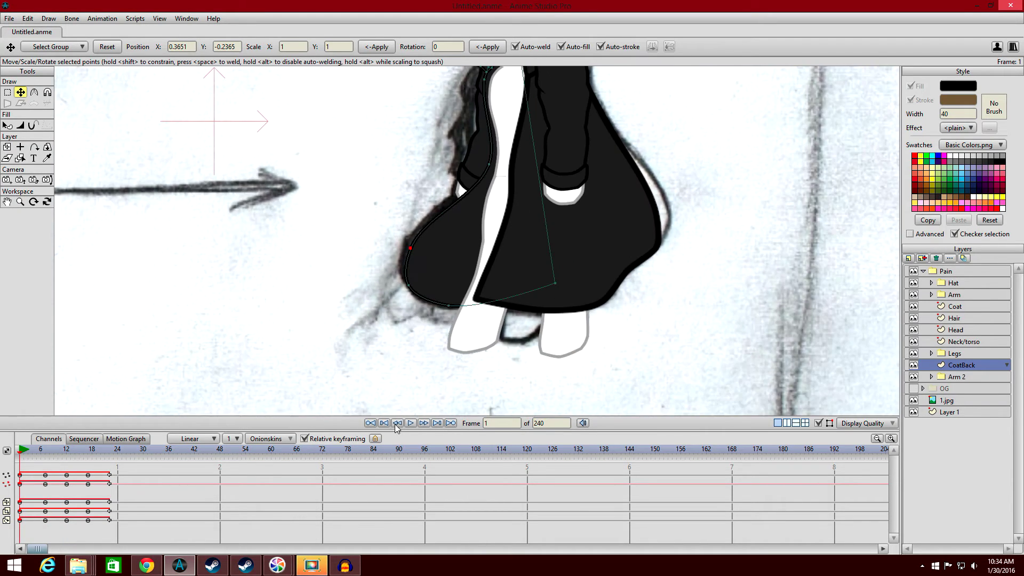
left_click(411, 423)
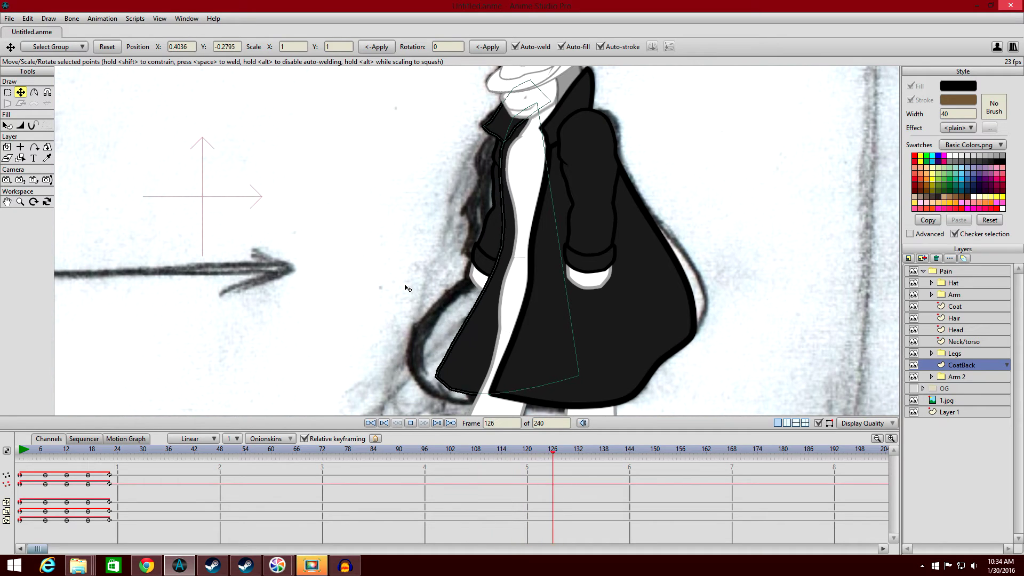
left_click(410, 424)
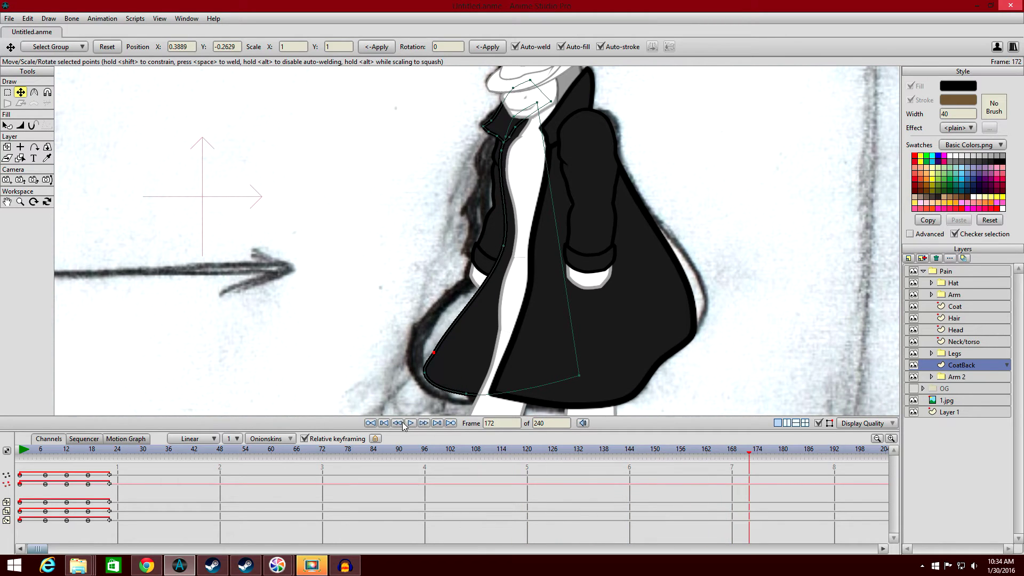
At frame 12, move the CoatBack edge point beside the cuff to about X 0.512, Y -0.079, and go to frame 17.
left_click_drag(47, 454, 68, 453)
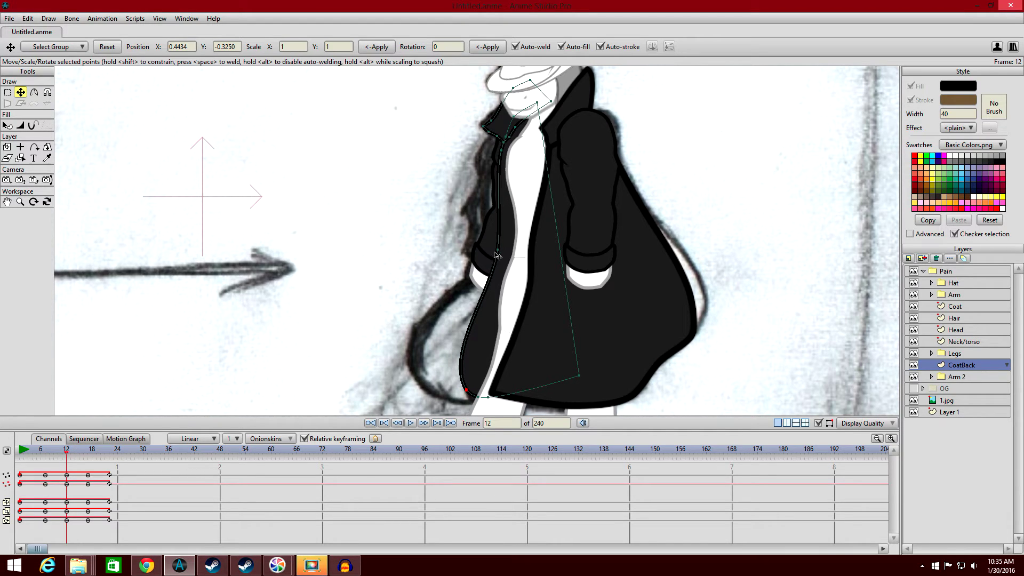
left_click_drag(499, 255, 504, 251)
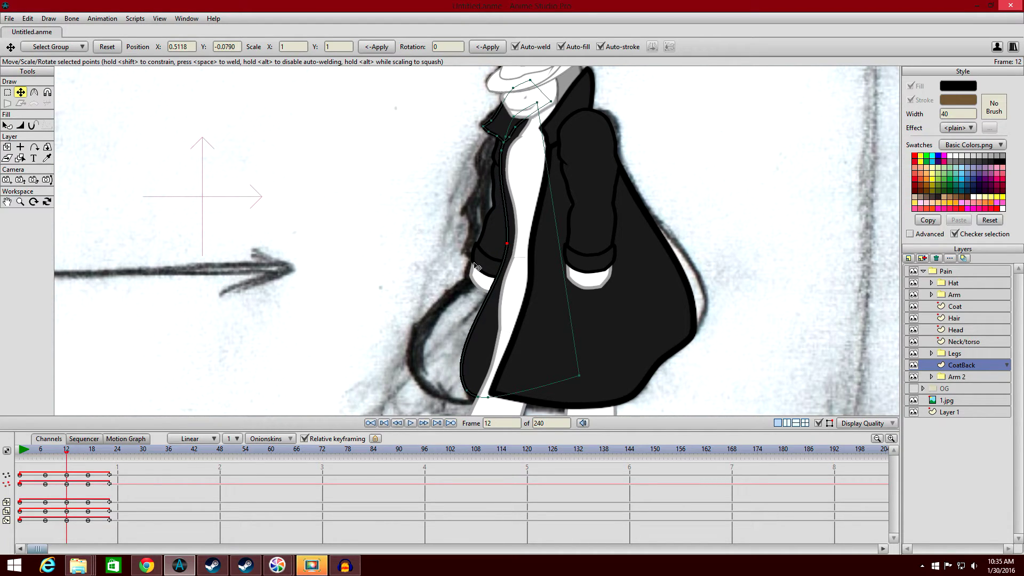
left_click_drag(68, 454, 91, 460)
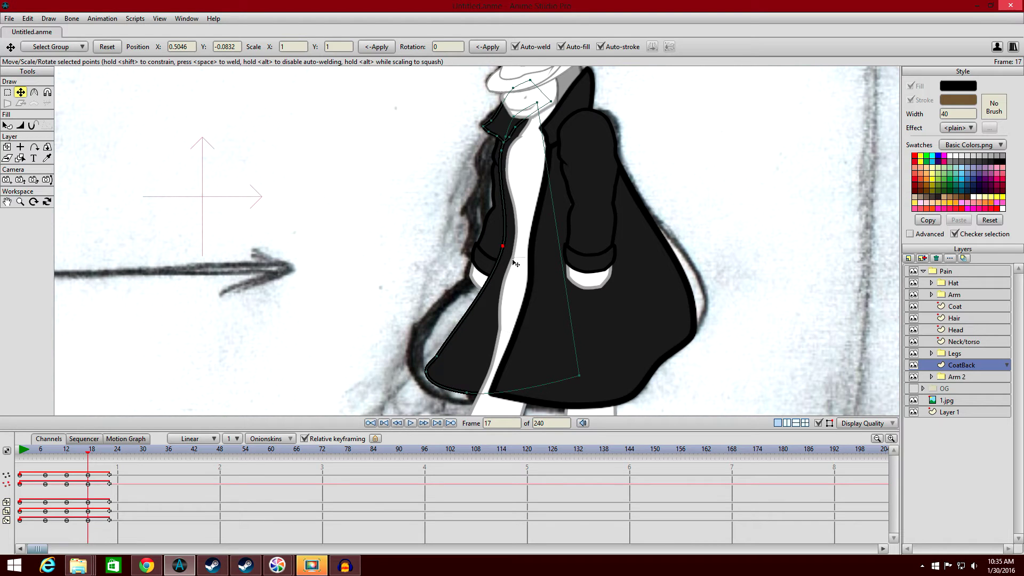
Check the CoatBack pose at frame 7, and play the animation from frame 1.
left_click_drag(96, 460, 43, 453)
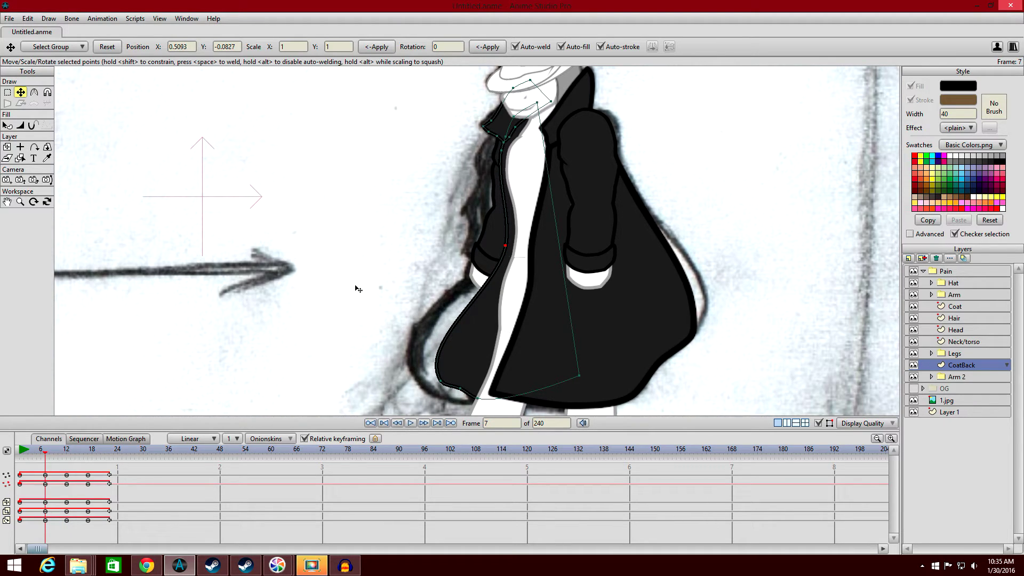
left_click_drag(47, 455, 20, 465)
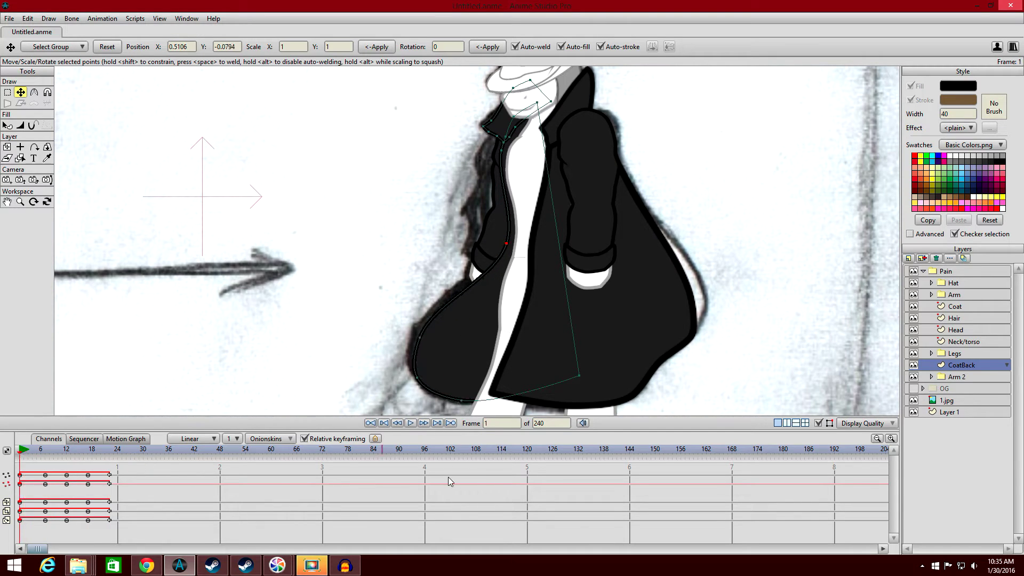
left_click(410, 422)
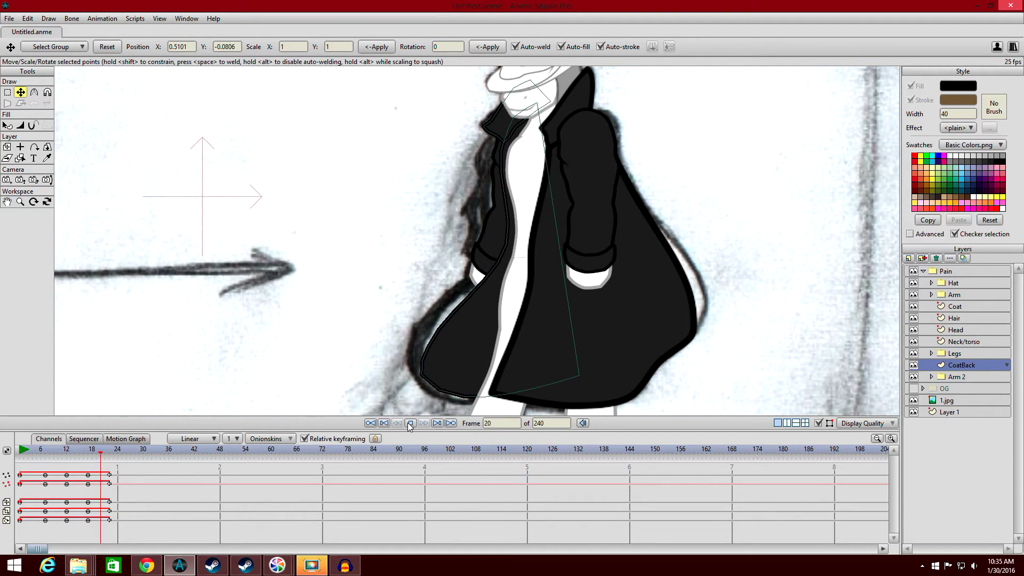
left_click(407, 424)
At frame 7, nudge the CoatBack's outer lower corner point outward and down, and play the animation from frame 1.
left_click(45, 452)
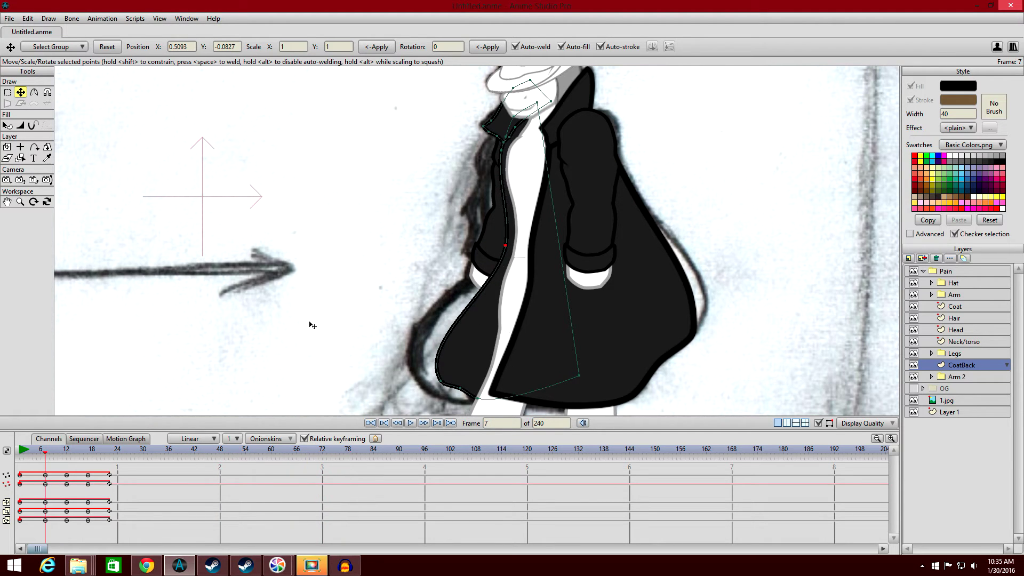
scroll(308, 324, "up", 3)
left_click_drag(464, 281, 457, 288)
mouse_move(47, 455)
left_mouse_down()
mouse_move(29, 454)
mouse_move(63, 454)
mouse_move(20, 454)
left_mouse_up()
scroll(360, 311, "down", 3)
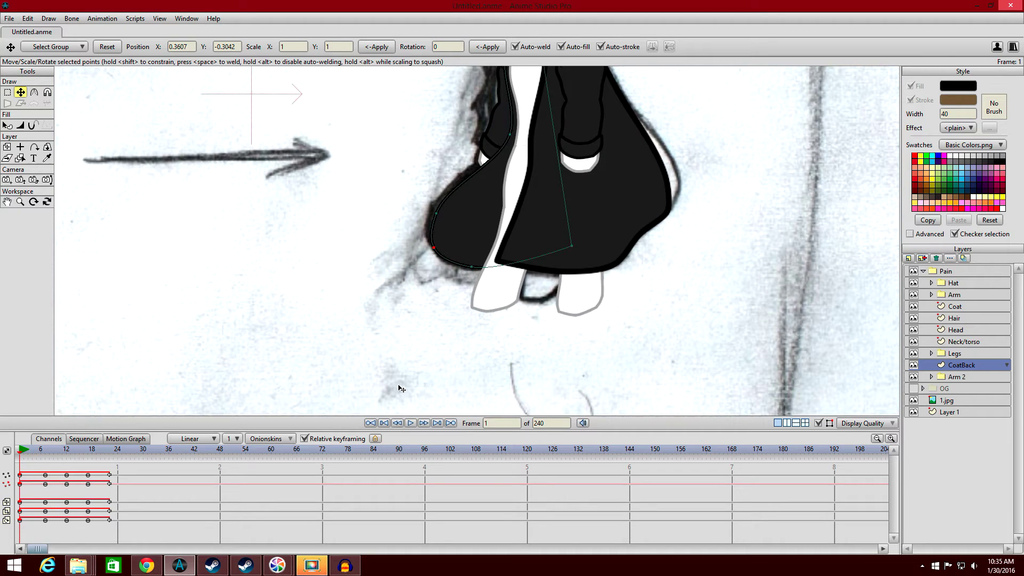
left_click(410, 423)
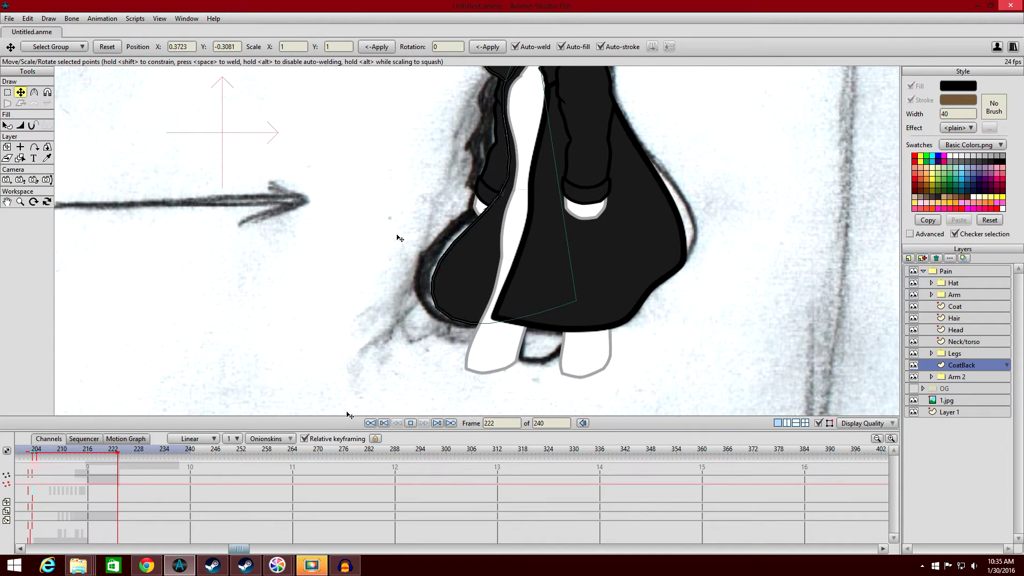
key("ctrl+space")
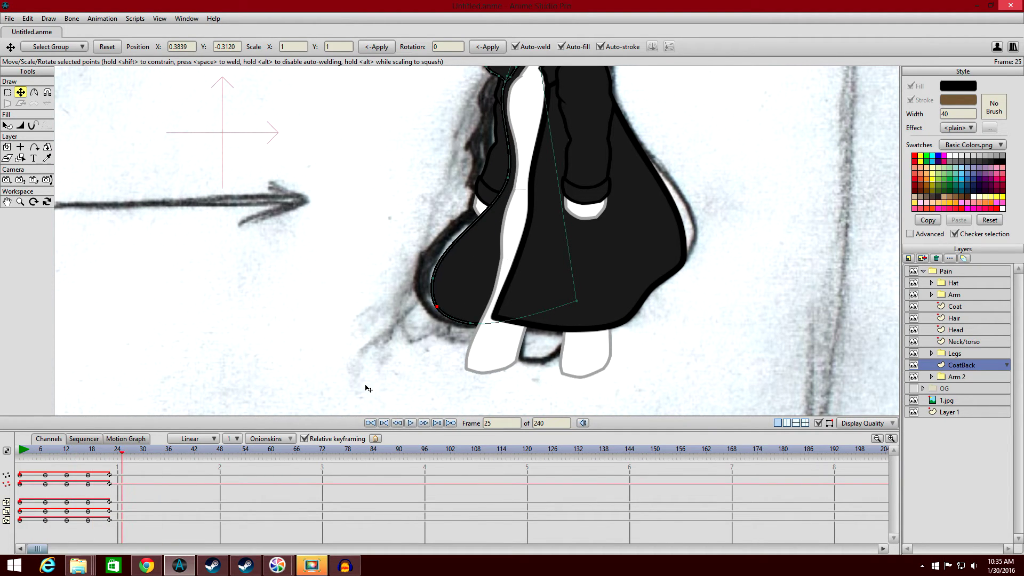
At frame 0, add a point to the CoatBack's outer edge just below the existing point beside the cuff.
left_click(45, 453)
left_click_drag(28, 454, 93, 452)
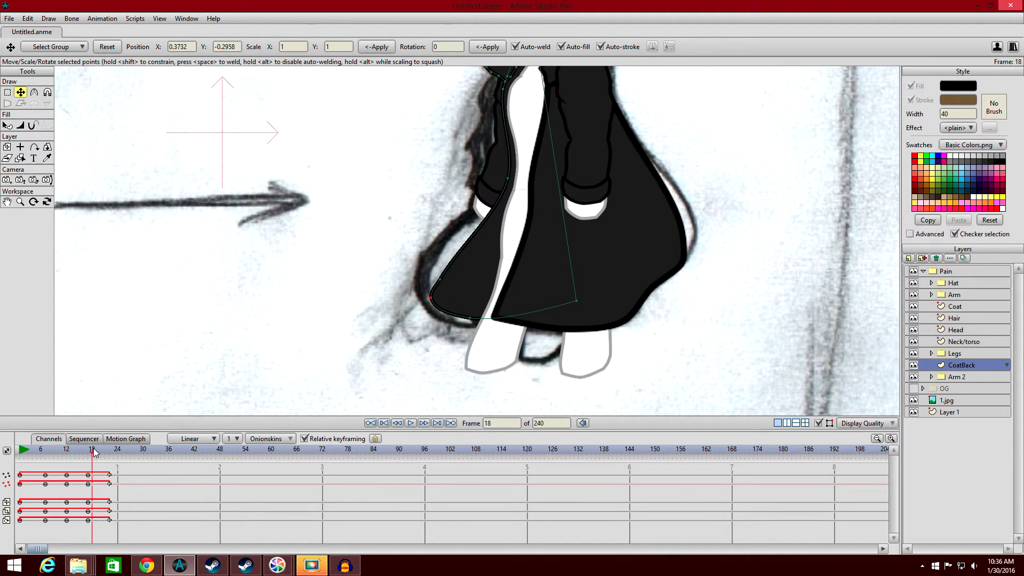
scroll(170, 316, "up", 2)
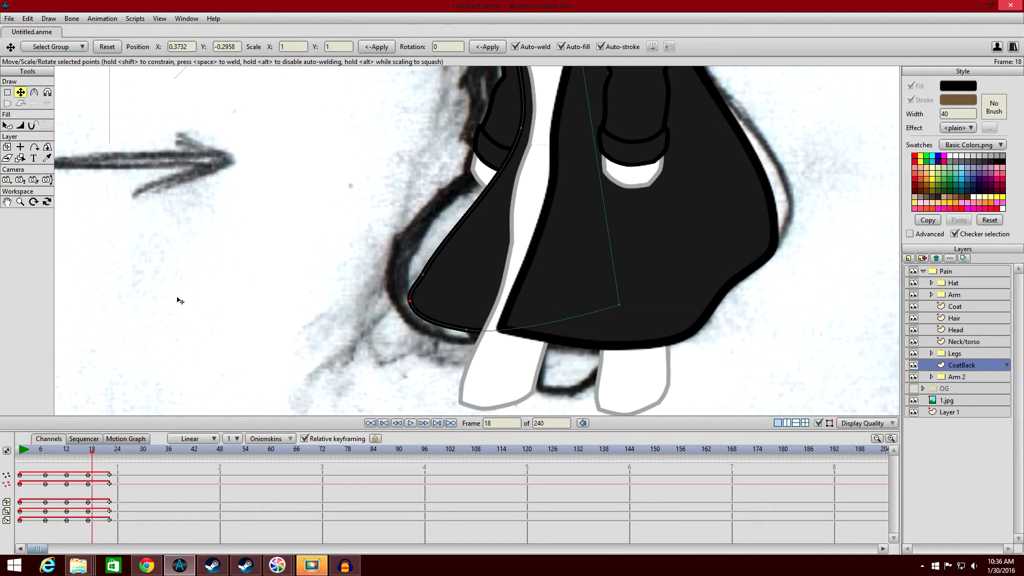
mouse_move(91, 457)
left_mouse_down()
mouse_move(69, 452)
mouse_move(90, 454)
left_mouse_up()
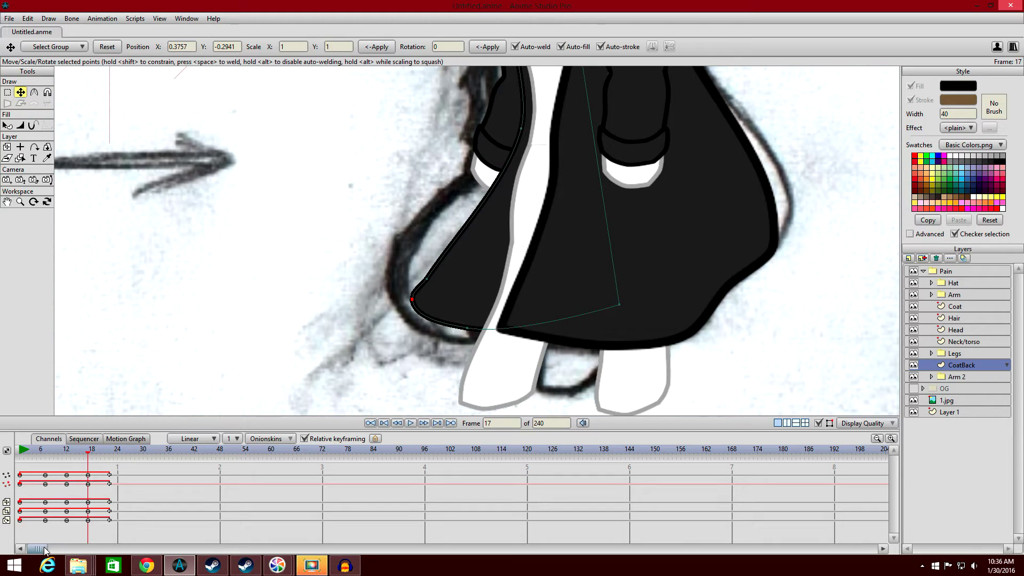
left_click_drag(45, 549, 30, 547)
left_click(21, 452)
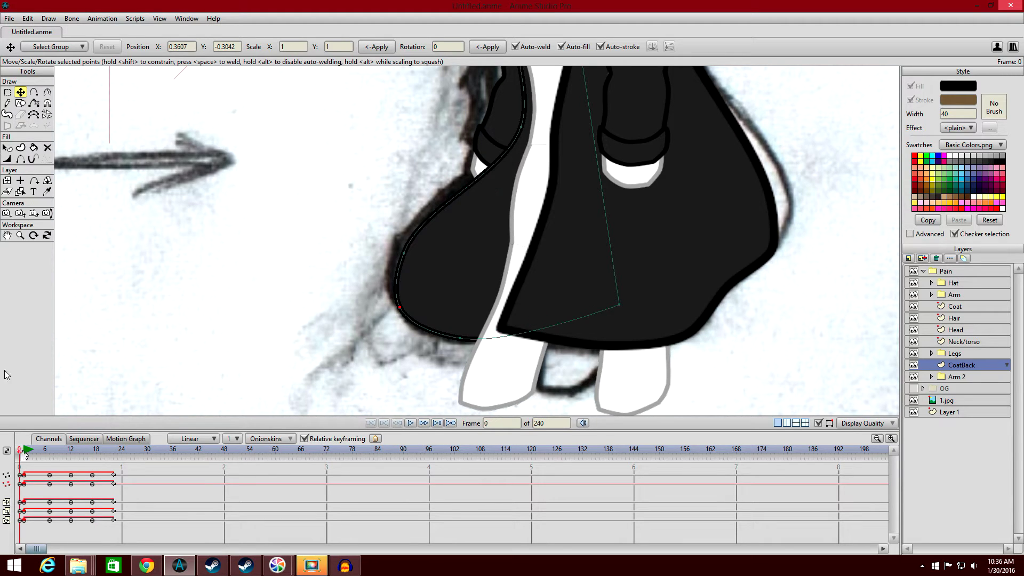
left_click(34, 92)
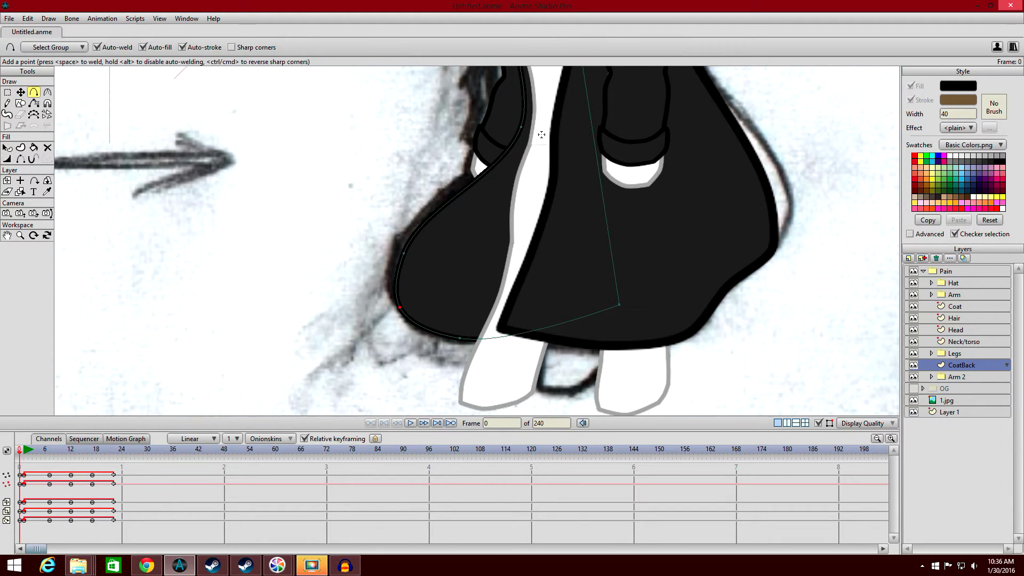
left_click(515, 142)
At frame 17, pull the added CoatBack edge point down toward the hem, and move the edge point below it to about X 0.409, Y -0.270.
left_click_drag(21, 456, 91, 465)
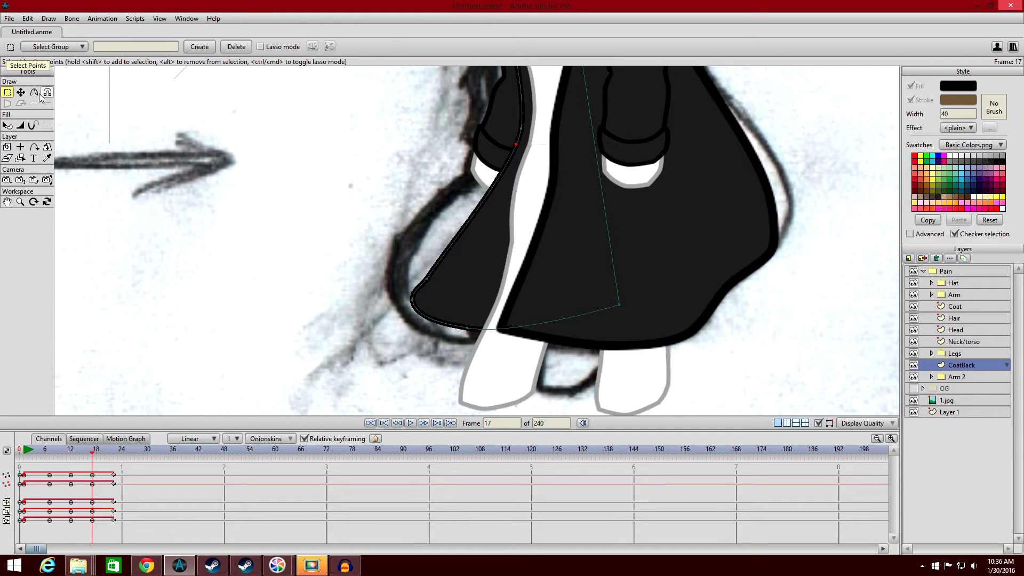
left_click(21, 93)
left_click_drag(518, 154, 488, 252)
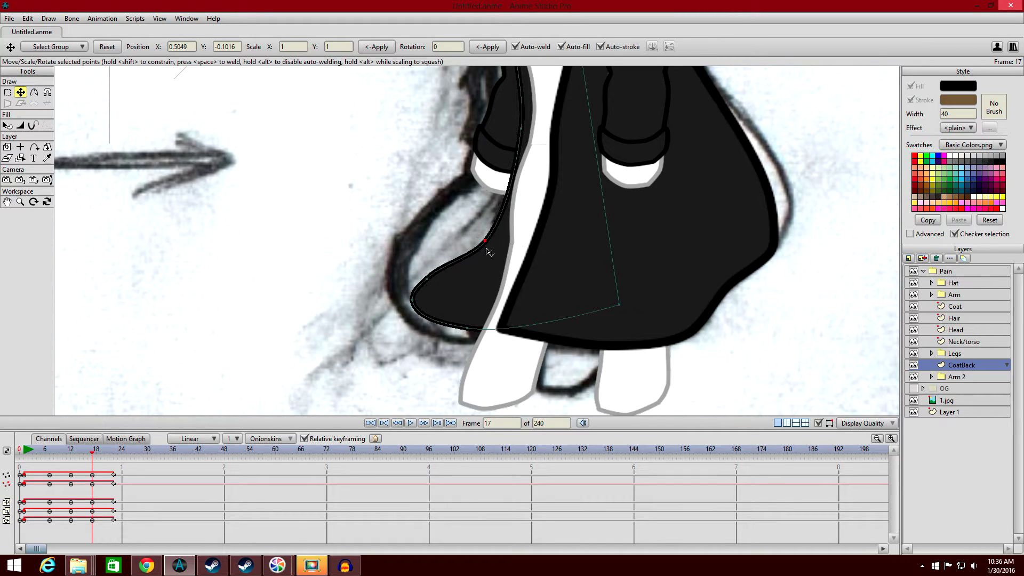
left_click_drag(433, 277, 441, 278)
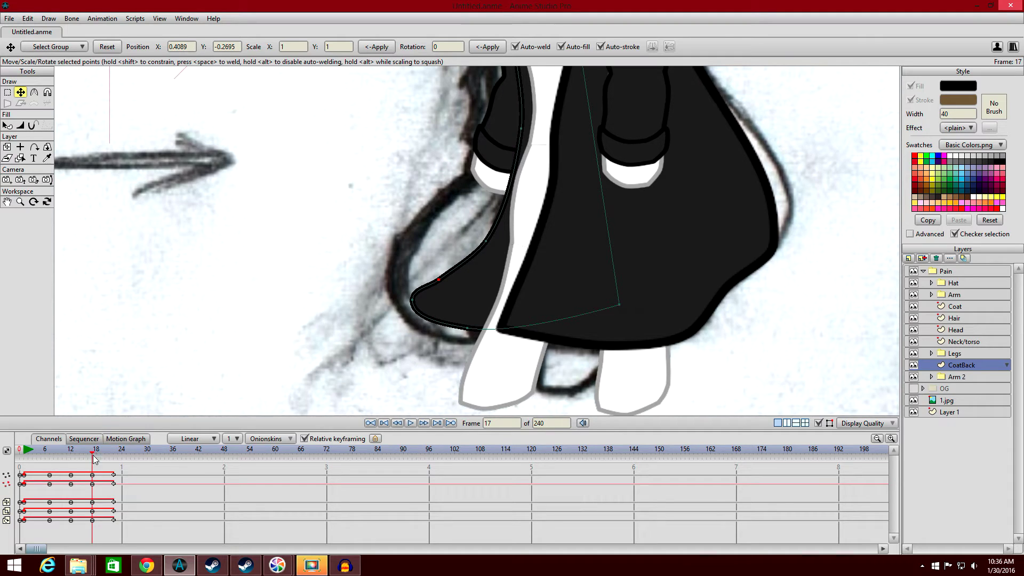
At frame 7, move the CoatBack's lower hem point to about X 0.427, Y -0.333, and play the animation from frame 1 with its points hidden.
left_click_drag(94, 456, 49, 455)
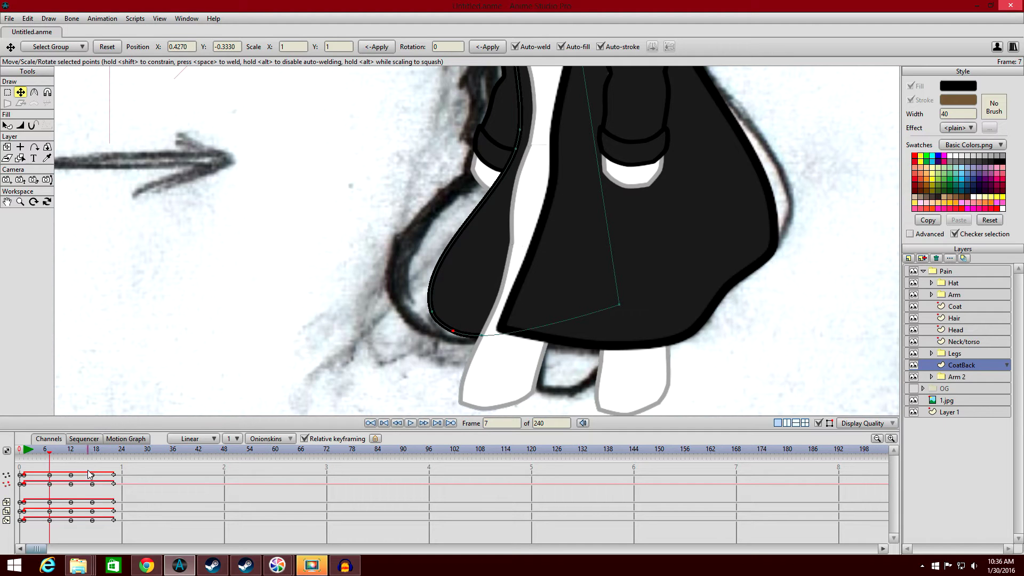
left_click_drag(51, 458, 103, 465)
left_click(24, 470)
scroll(437, 350, "down", 2)
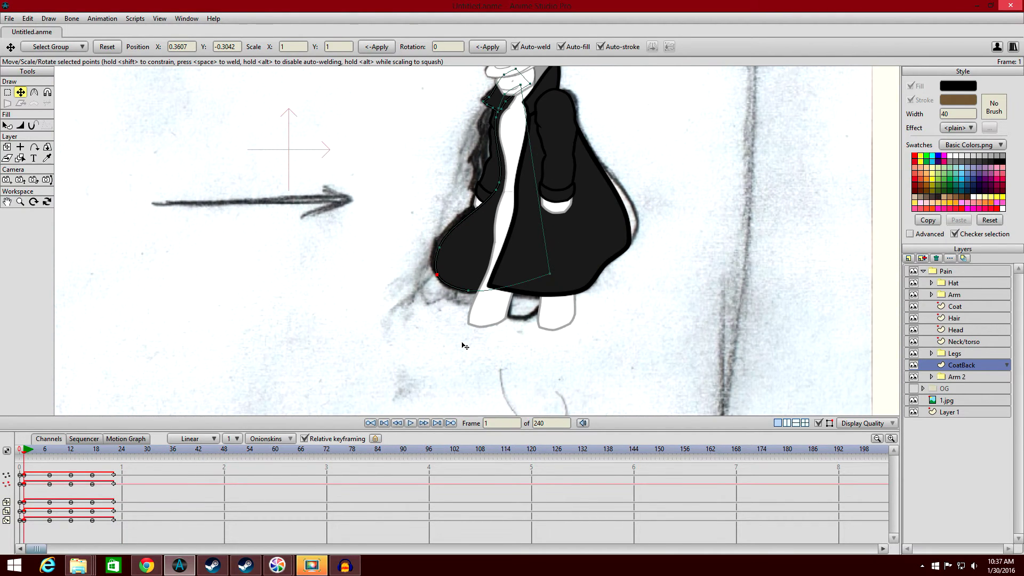
left_click(412, 423)
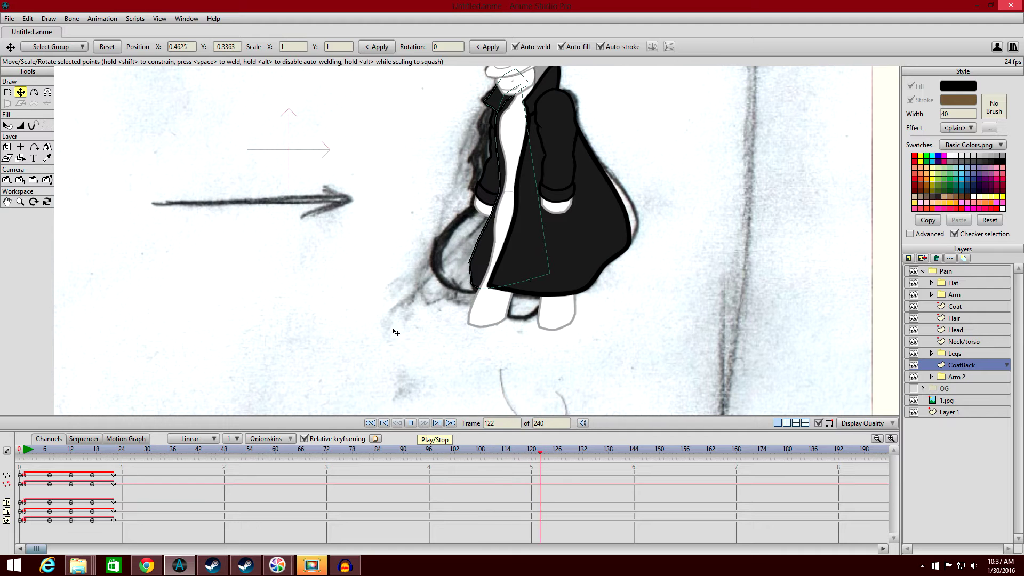
left_click(7, 124)
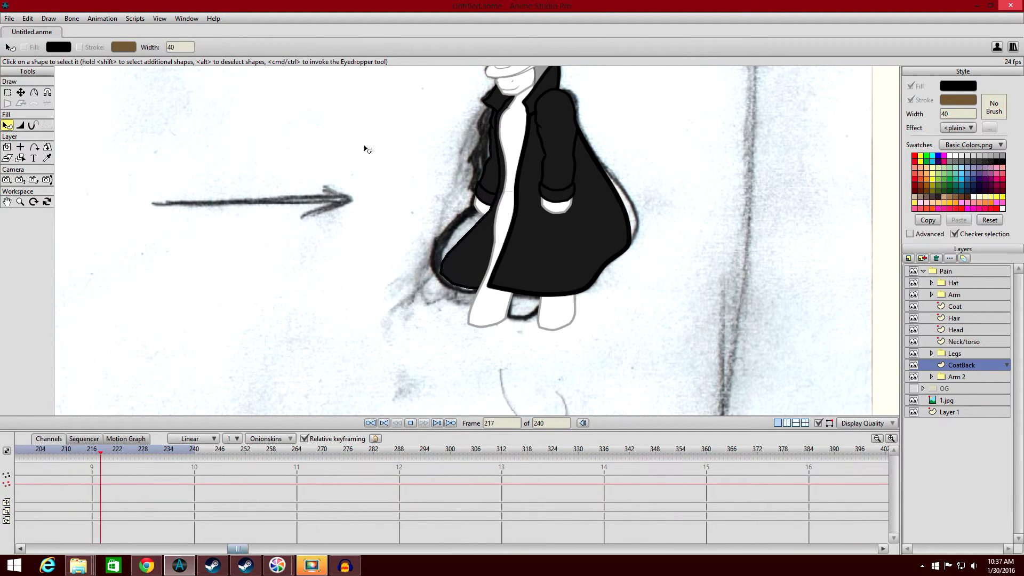
left_click(411, 424)
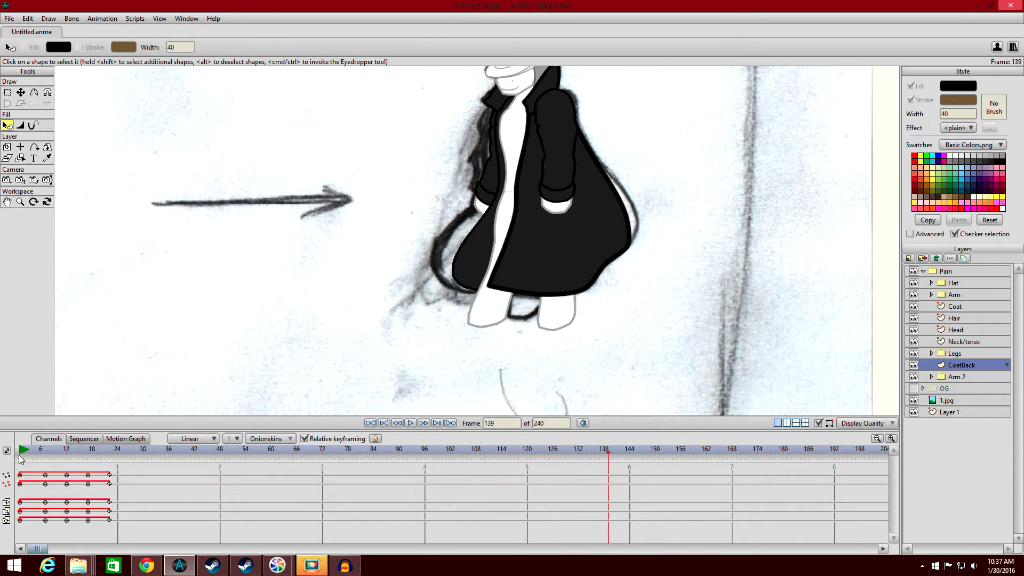
Add a keyframe to the Coat layer at frame 1.
left_click_drag(30, 549, 26, 549)
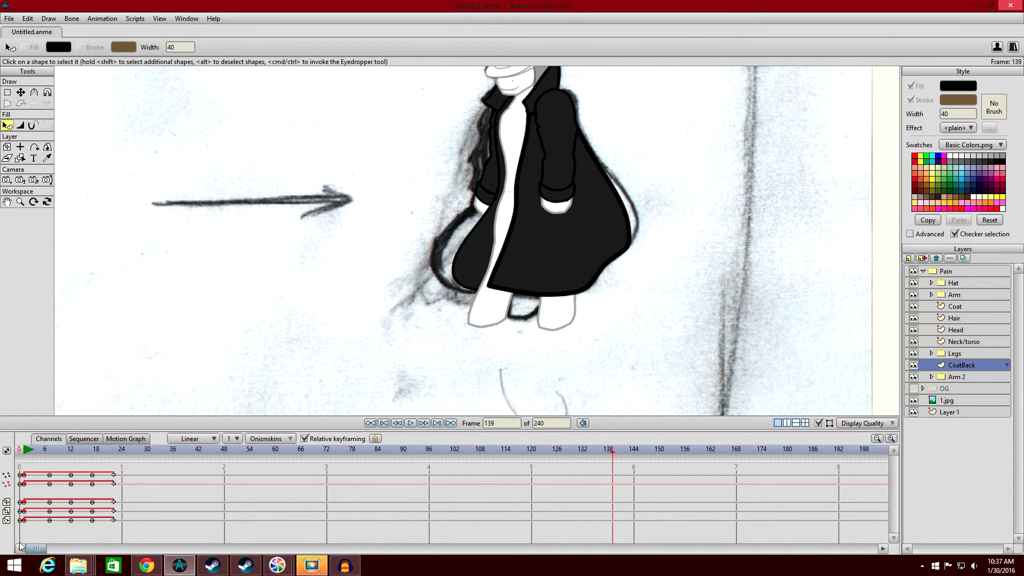
left_click(20, 453)
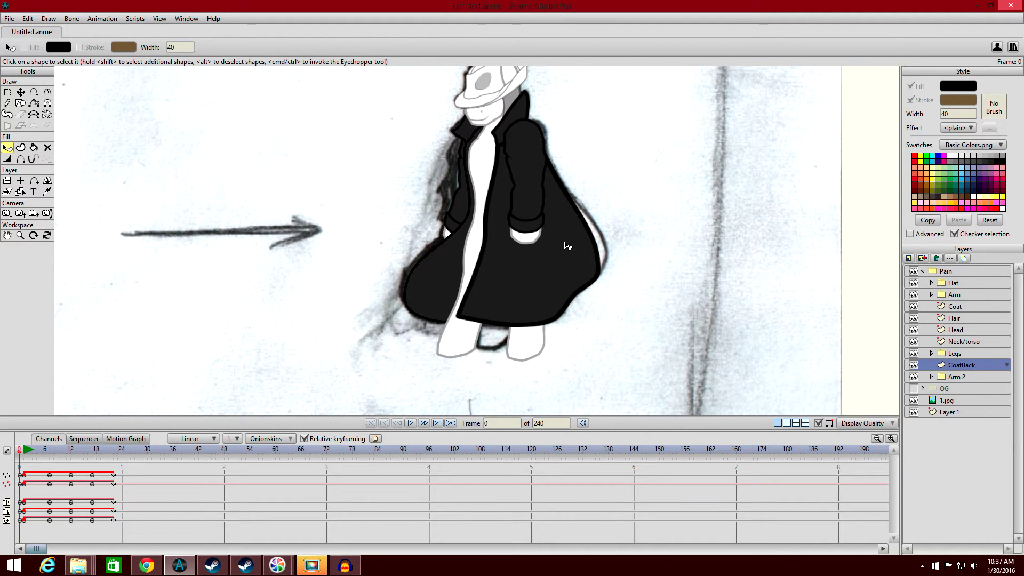
left_click(965, 310)
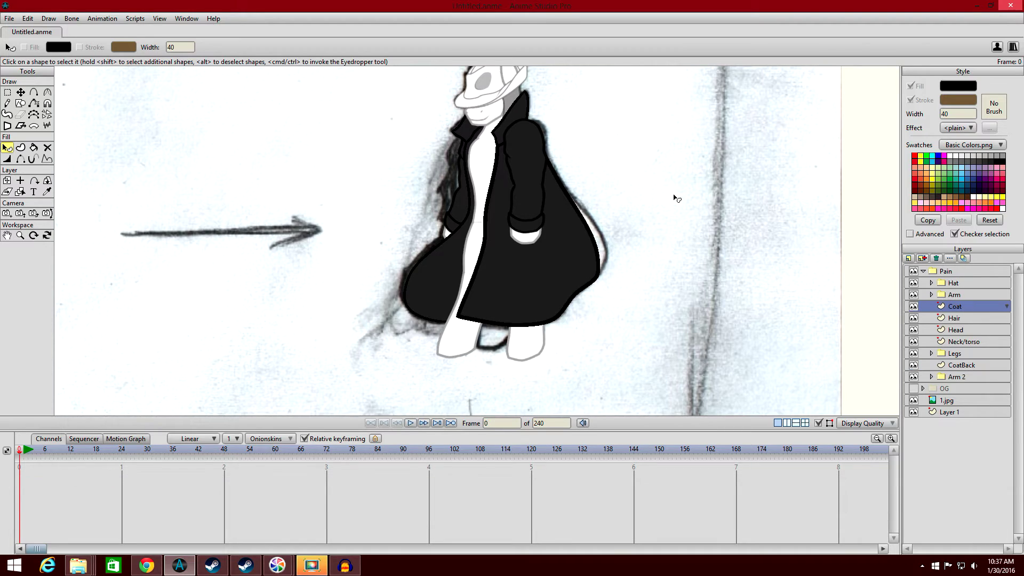
left_click(23, 452)
left_click(109, 18)
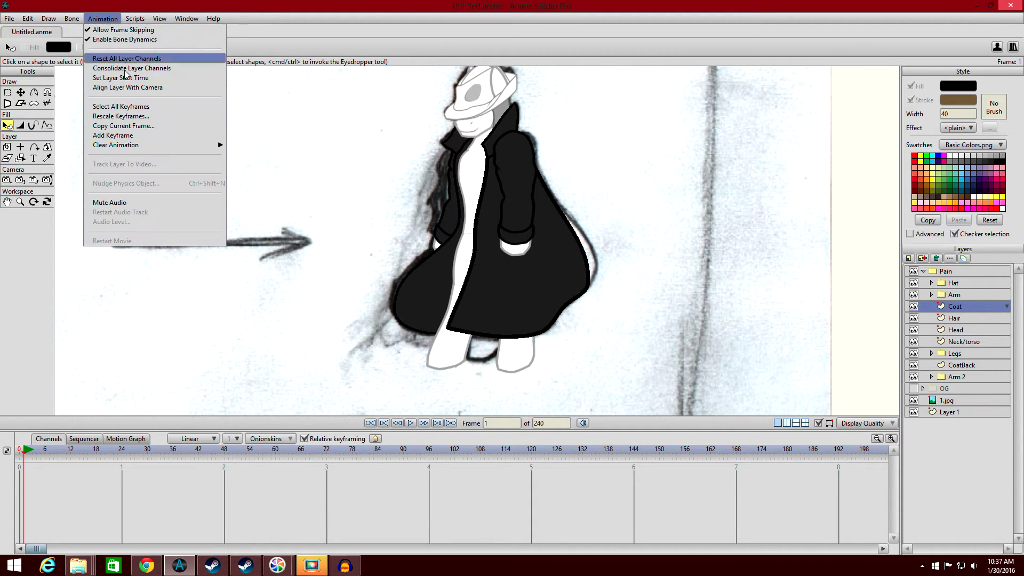
left_click(130, 131)
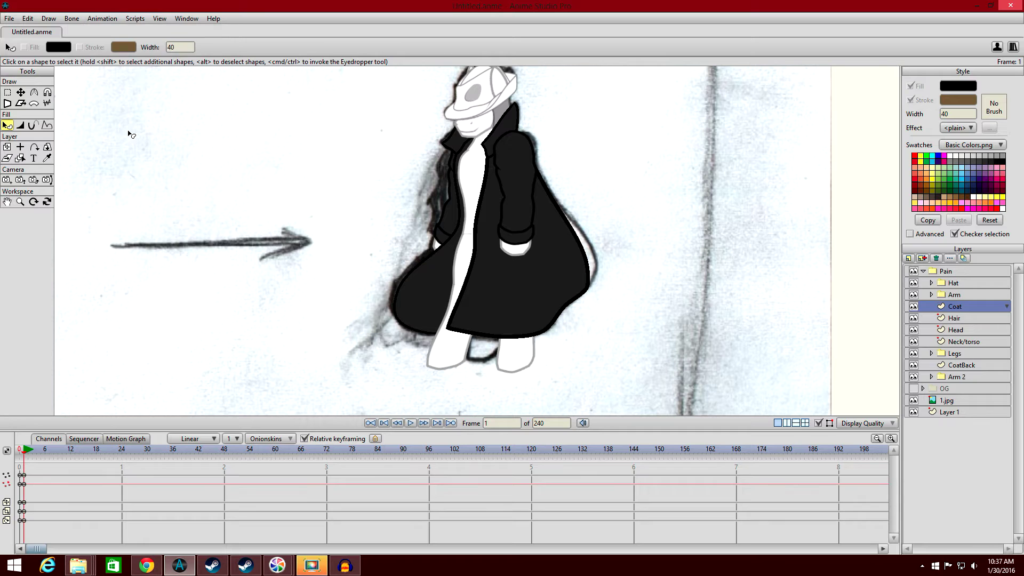
Review the CoatBack layer's poses from frame 7 to frame 24, and return to frame 12.
scroll(604, 140, "up", 1)
scroll(644, 128, "up", 1)
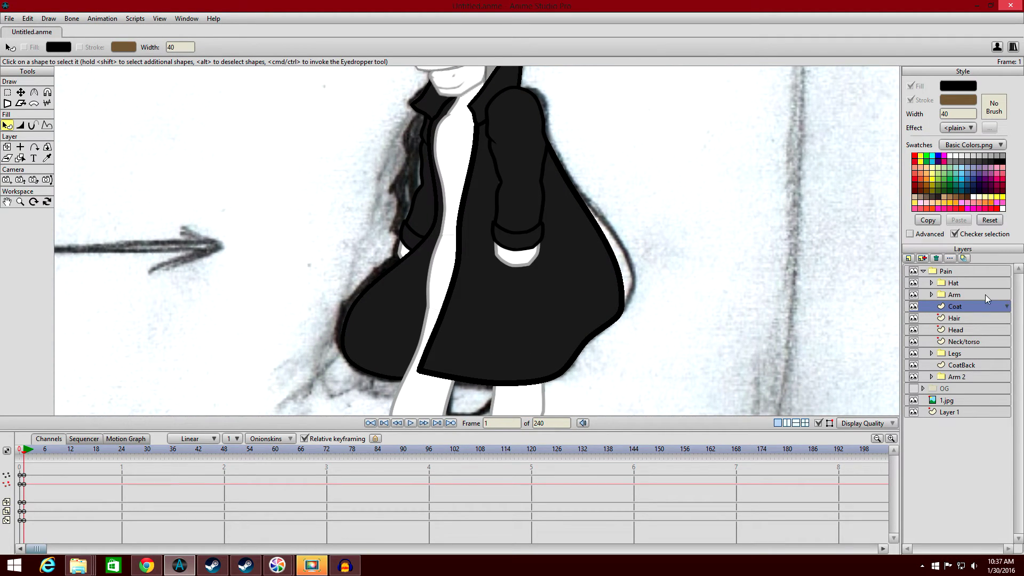
left_click(968, 366)
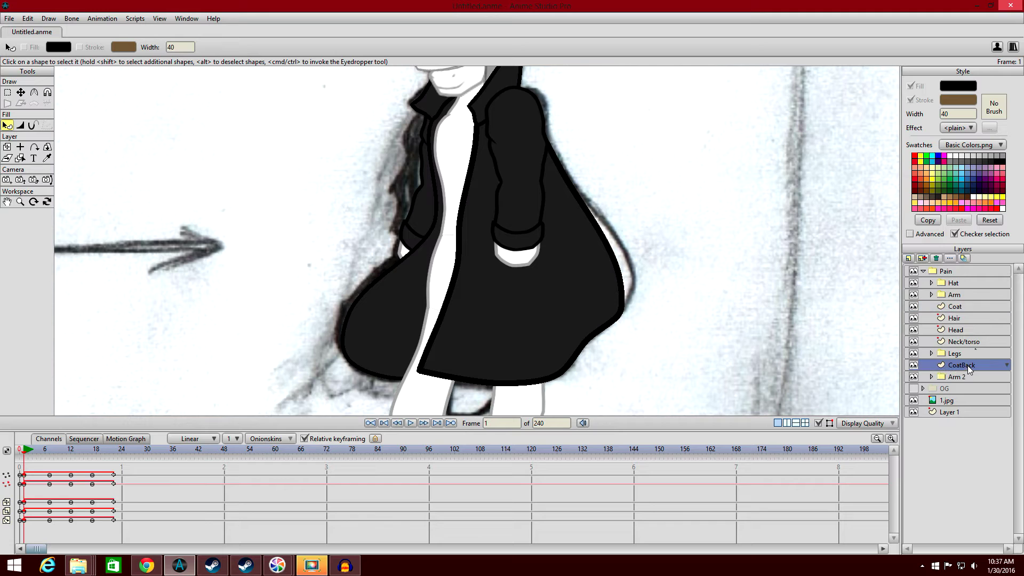
left_click(51, 457)
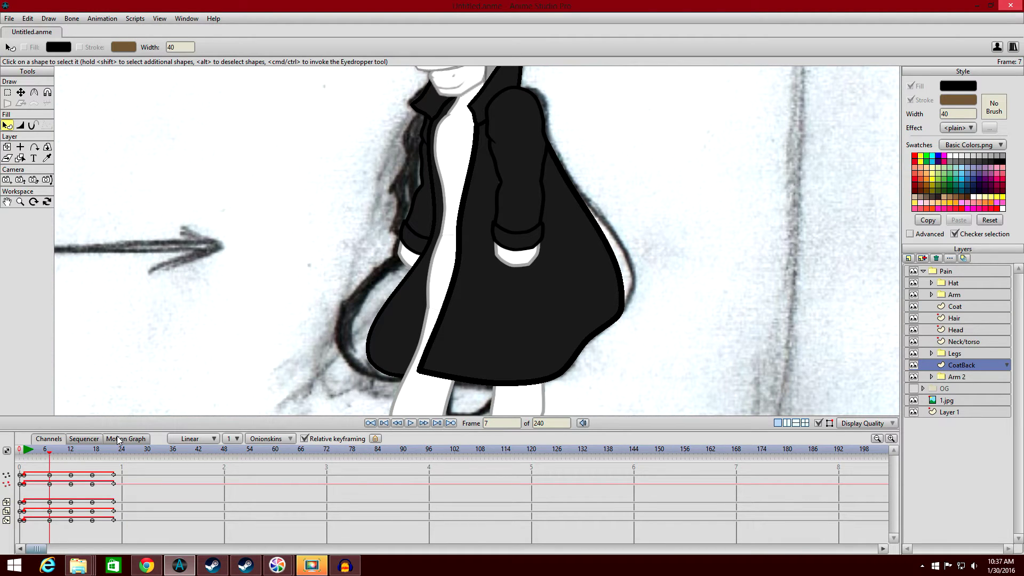
left_click_drag(50, 457, 73, 465)
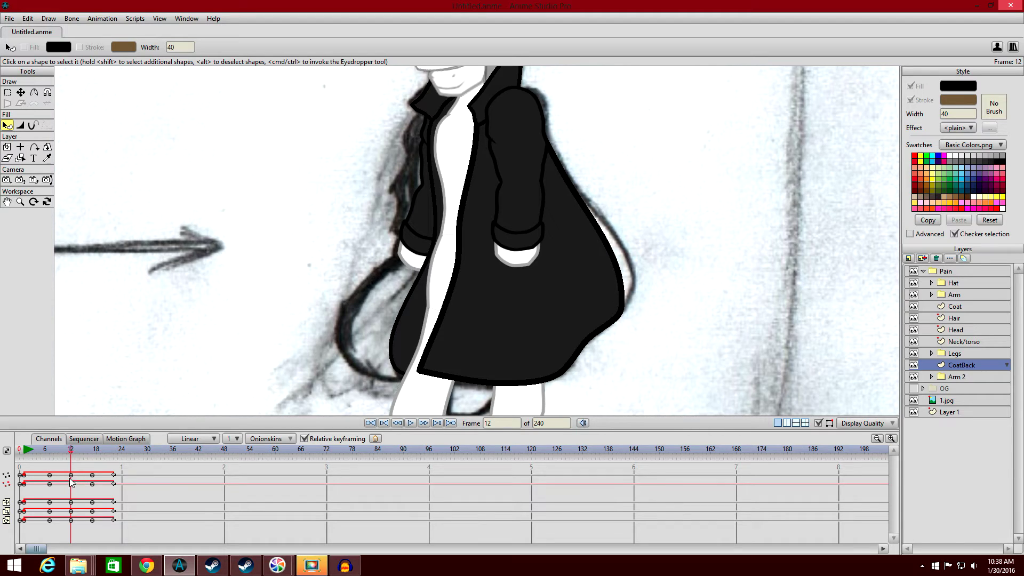
left_click_drag(73, 457, 119, 459)
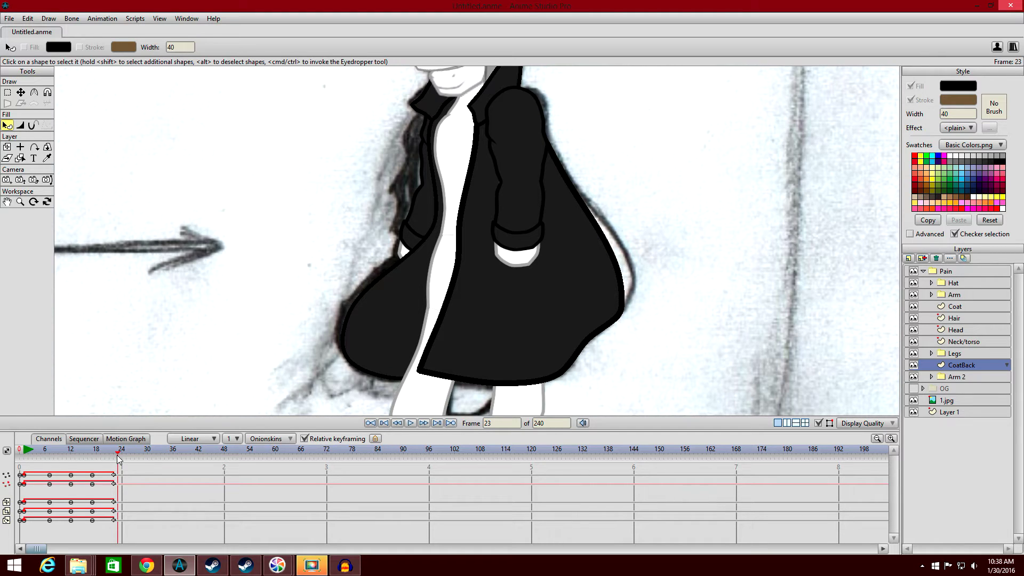
mouse_move(118, 459)
left_mouse_down()
mouse_move(108, 456)
mouse_move(121, 449)
left_mouse_up()
left_click(72, 451)
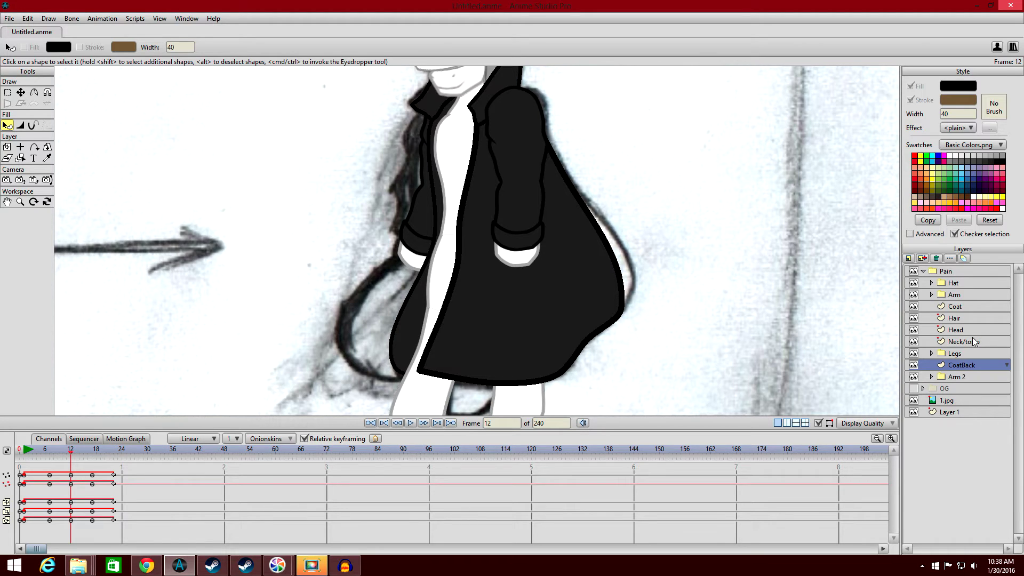
On the Coat layer at frame 12, pull the lower back hem point and the front hem corner inward toward the legs.
left_click(968, 312)
scroll(754, 354, "down", 3)
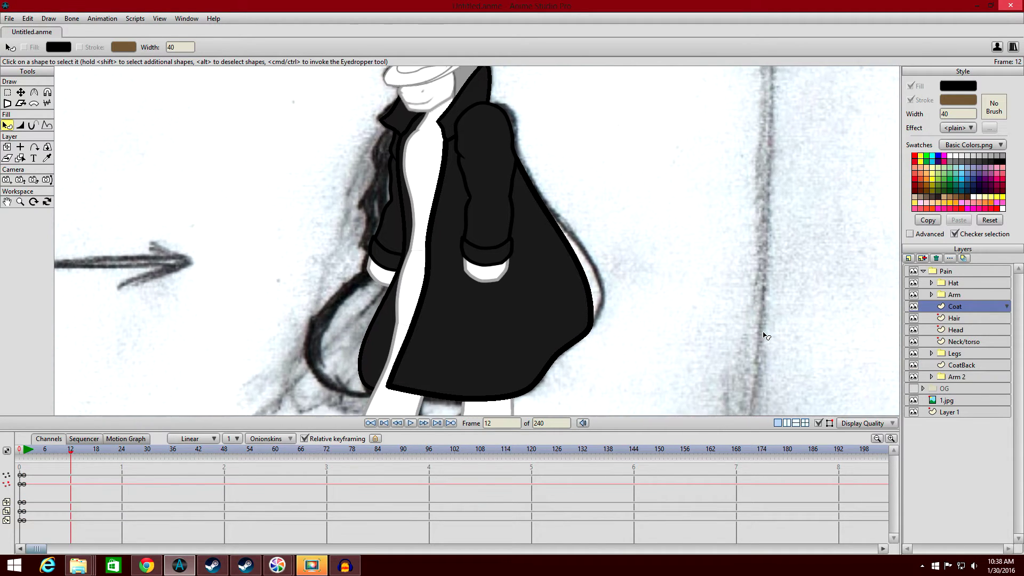
scroll(416, 206, "up", 3)
key("t")
key("ctrl+a")
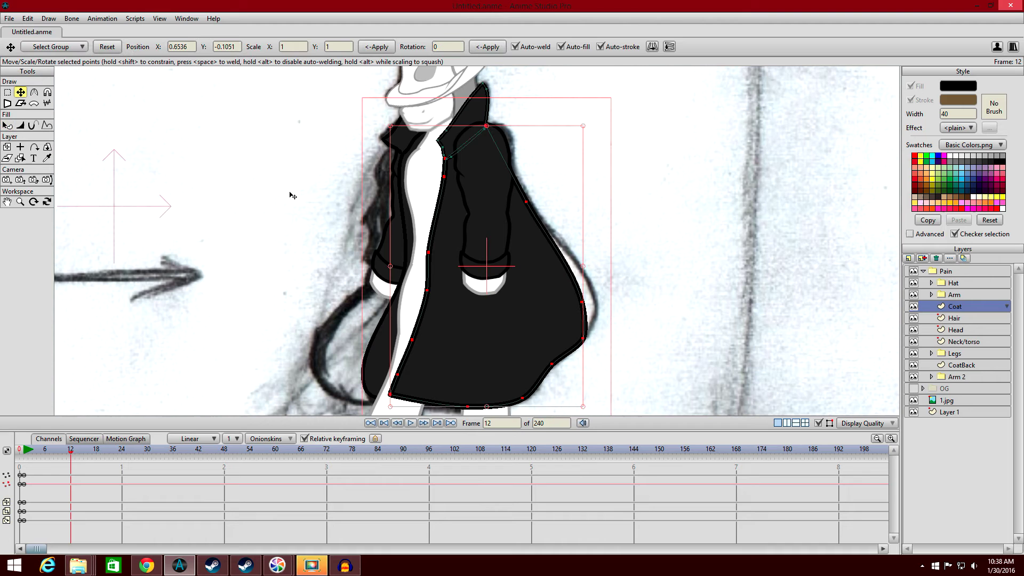
left_click(8, 92)
left_click(20, 92)
left_click(693, 182)
scroll(624, 331, "down", 1)
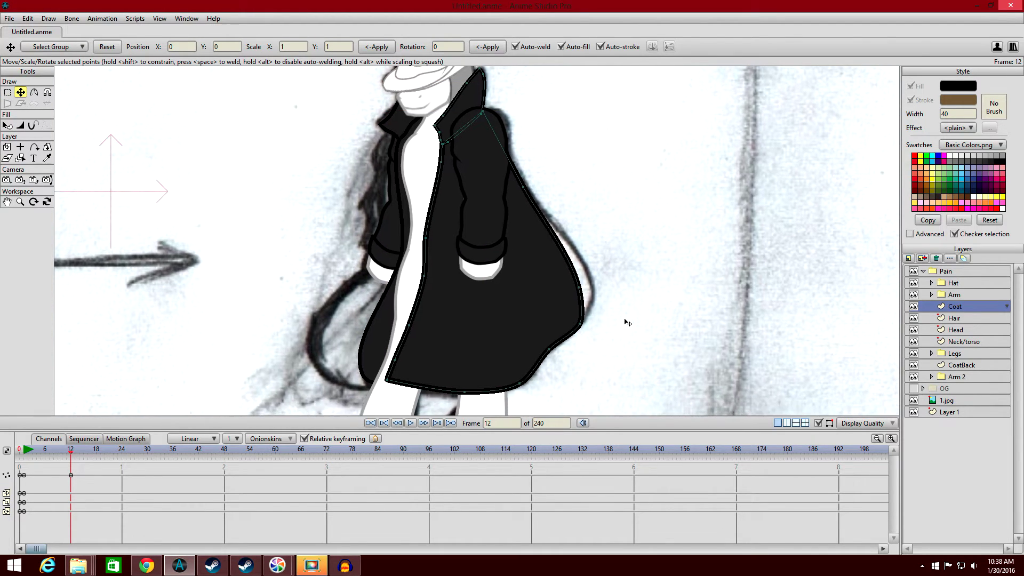
left_click_drag(555, 351, 495, 391)
left_click_drag(389, 377, 442, 340)
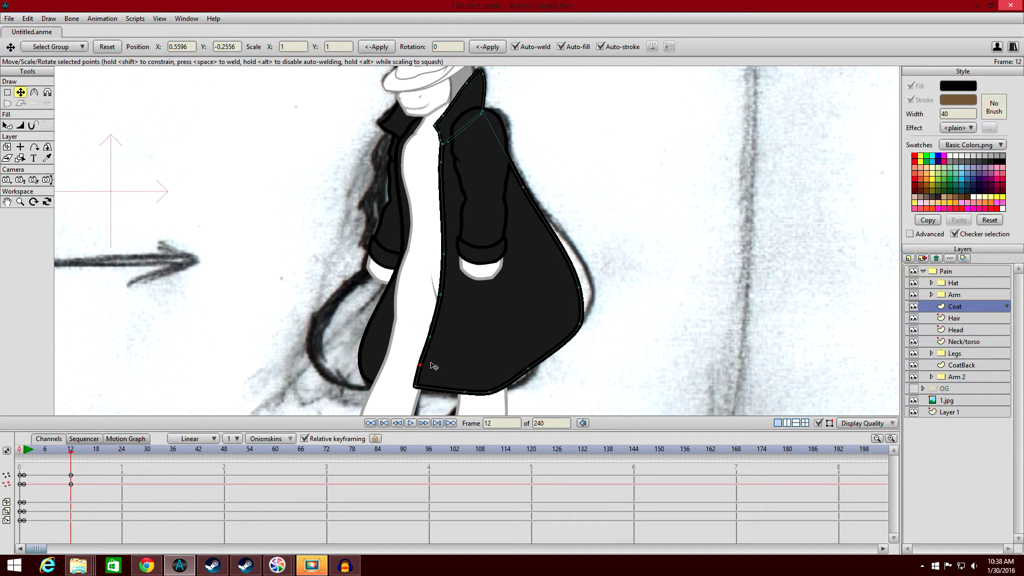
At frame 12, pull the Coat's flared back edge in toward the body and even out its hem and lower front edge.
left_click_drag(535, 205, 543, 340)
left_click(514, 238, "shift")
left_click_drag(522, 253, 519, 225)
left_click_drag(542, 335, 522, 376)
left_click(527, 371)
left_click(486, 393)
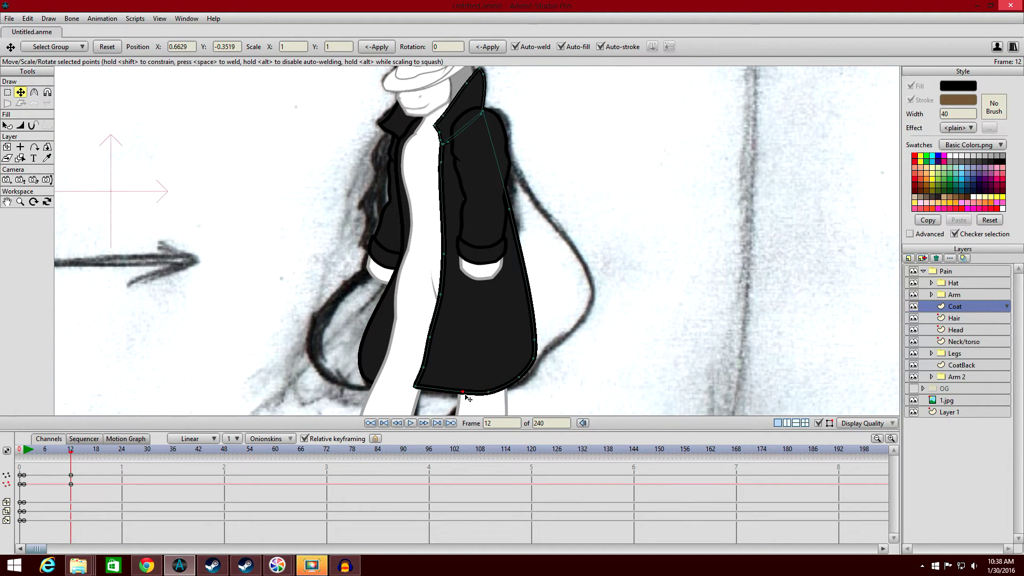
left_click(432, 345)
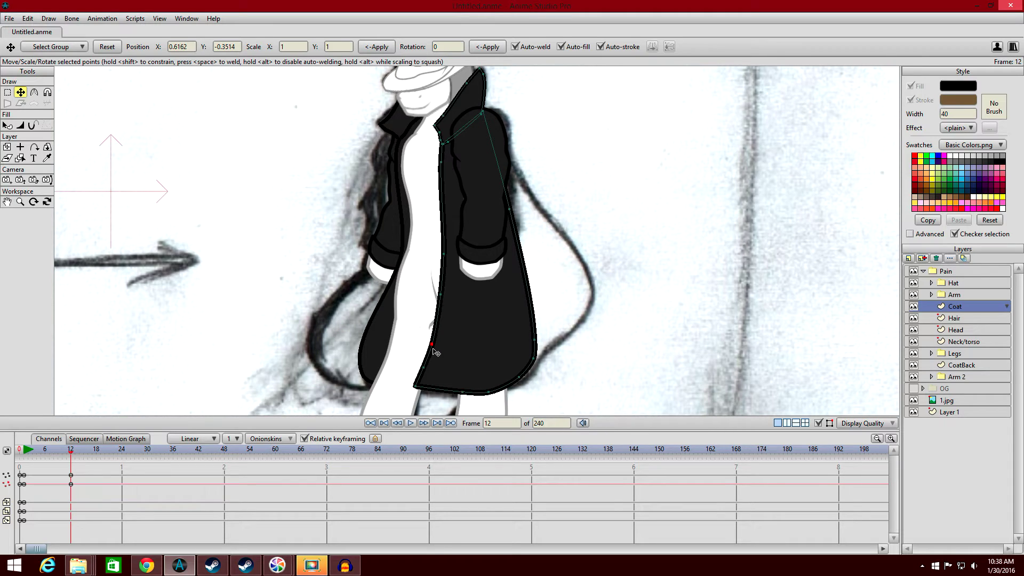
left_click_drag(550, 341, 552, 314)
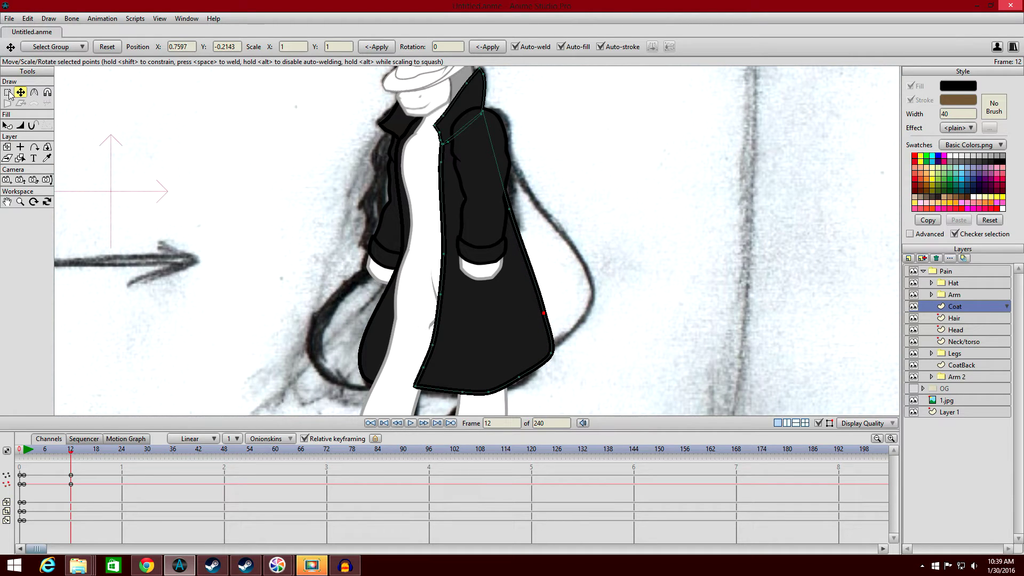
Preview the Coat's motion up to frame 23, and add a keyframe to the Coat layer at frame 12.
left_click(8, 125)
scroll(373, 152, "down", 3)
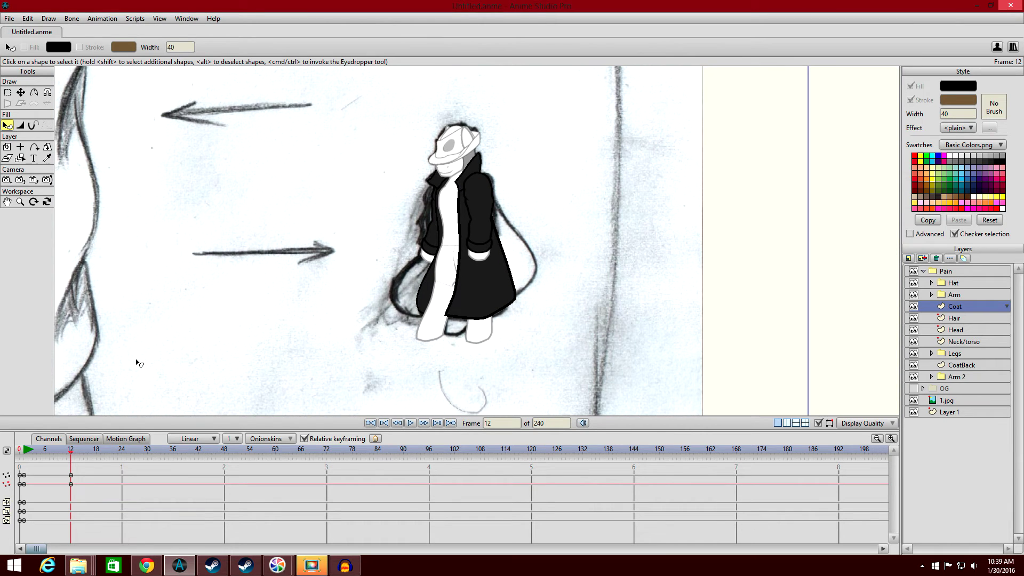
mouse_move(72, 452)
left_mouse_down()
mouse_move(40, 450)
mouse_move(118, 451)
left_mouse_up()
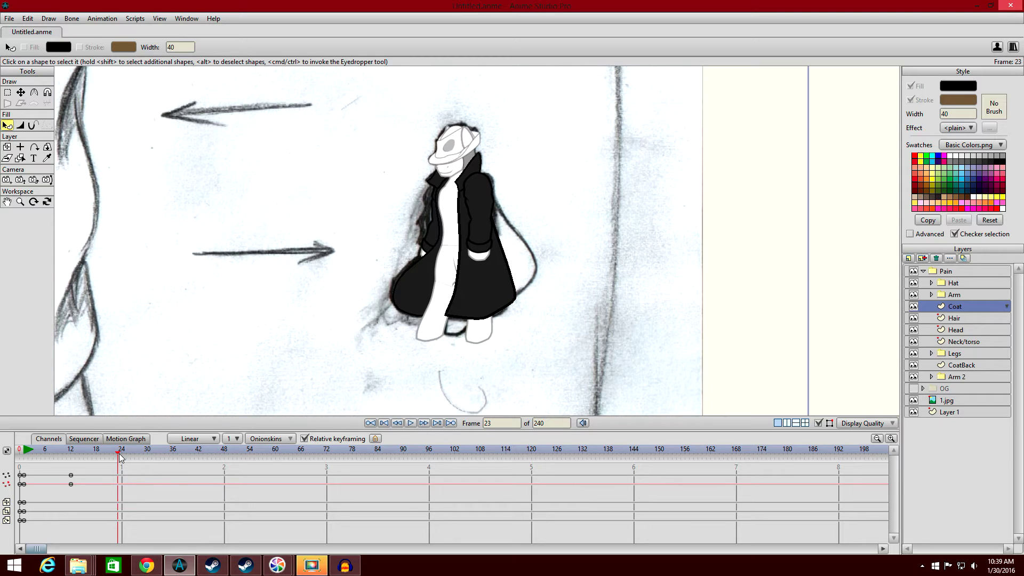
left_click_drag(31, 523, 24, 476)
left_click(73, 450)
left_click(79, 497)
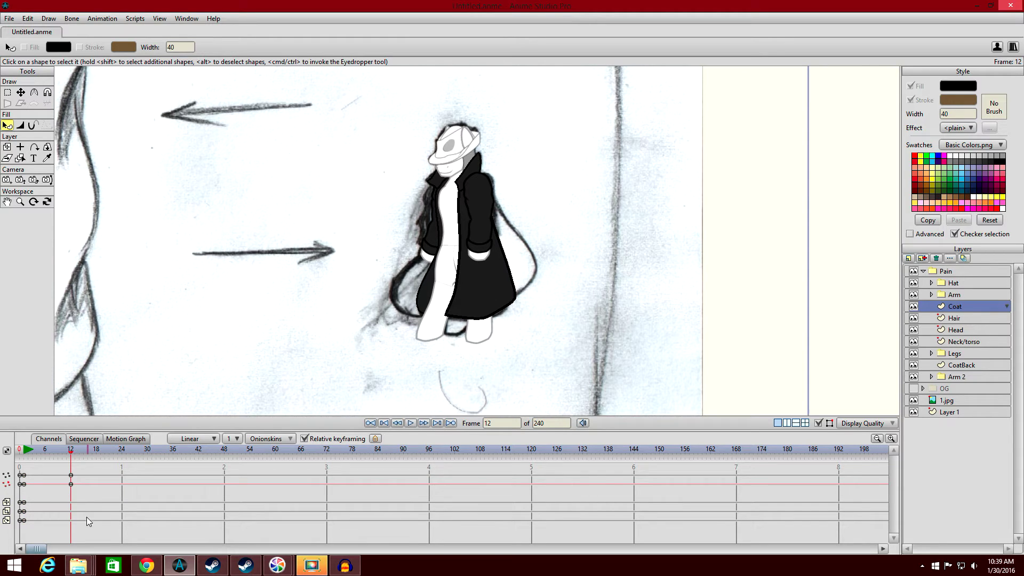
left_click(103, 19)
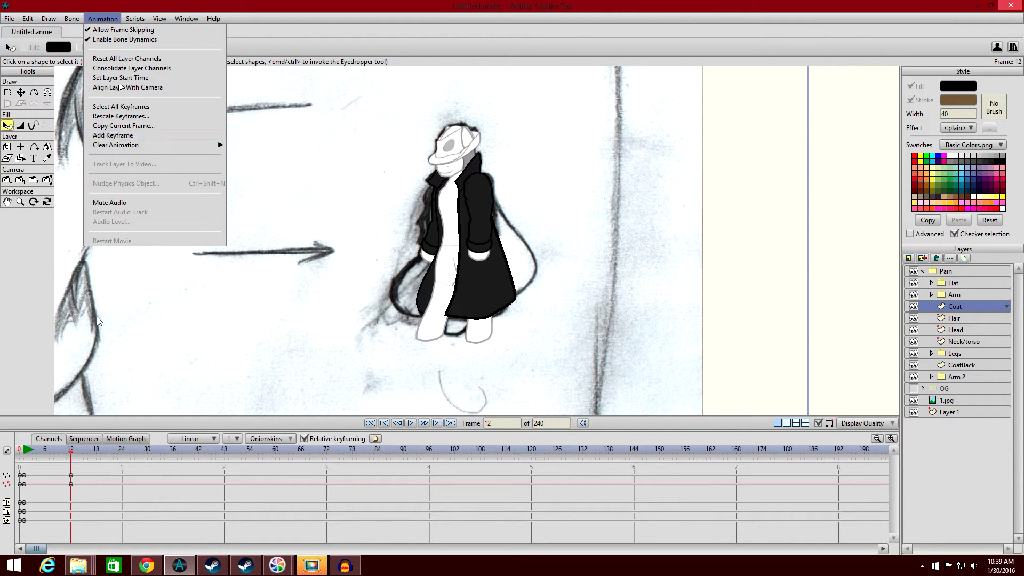
left_click(128, 136)
Copy the Coat layer's frame 1 keyframes to frame 23.
left_click(23, 449)
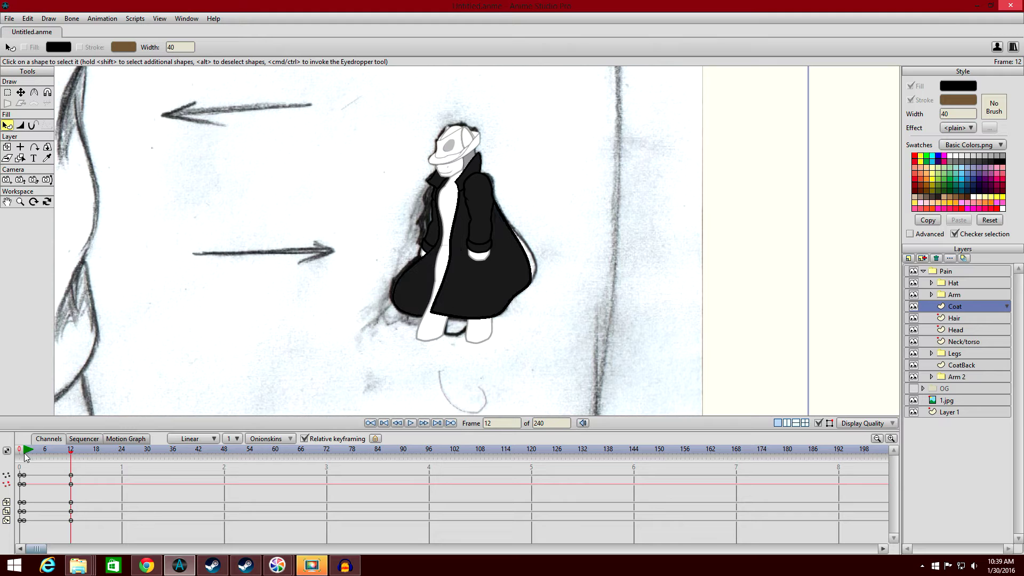
left_click_drag(35, 526, 23, 473)
left_click(119, 453)
key("ctrl+v")
At frame 7, bend the Coat's lower front edge inward and move its upper back edge point to about X 0.721, Y -0.091.
left_click_drag(73, 458, 49, 447)
scroll(601, 192, "up", 4)
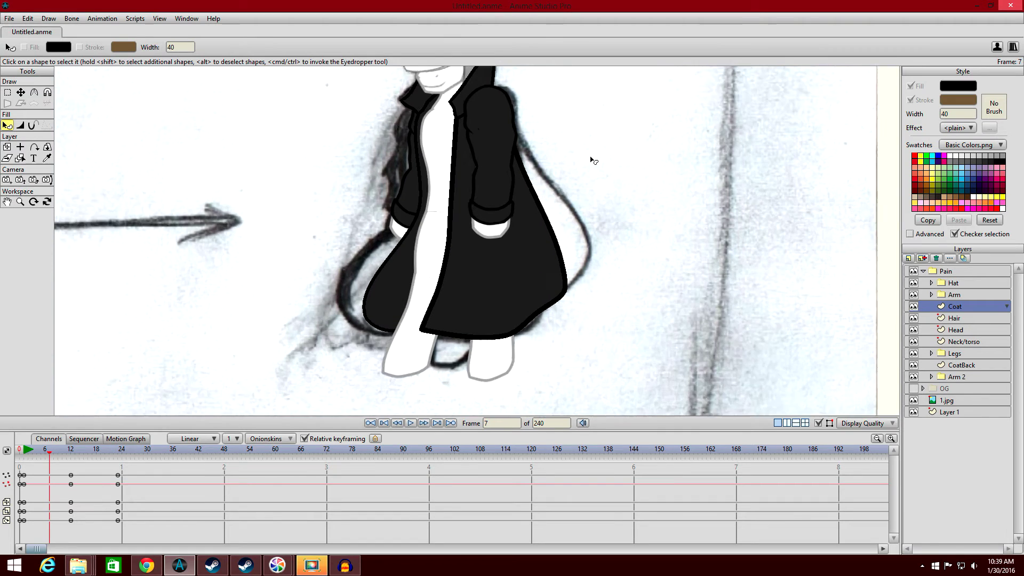
scroll(593, 160, "up", 1)
left_click(20, 92)
left_click_drag(433, 296, 456, 293)
left_click_drag(552, 183, 552, 221)
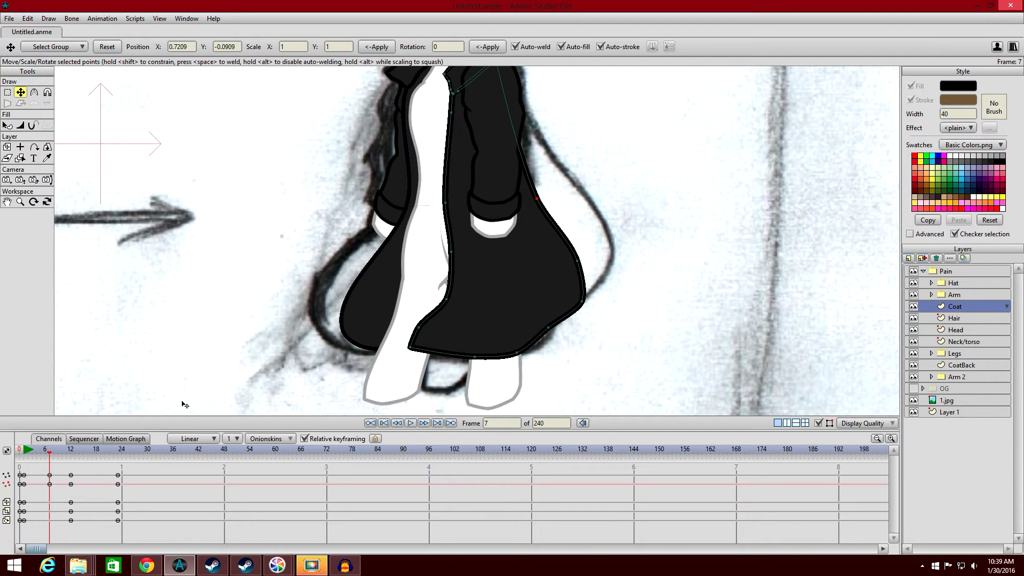
Add a keyframe to the Coat layer at frame 7.
mouse_move(49, 456)
left_mouse_down()
mouse_move(69, 454)
mouse_move(52, 450)
left_mouse_up()
left_click(113, 19)
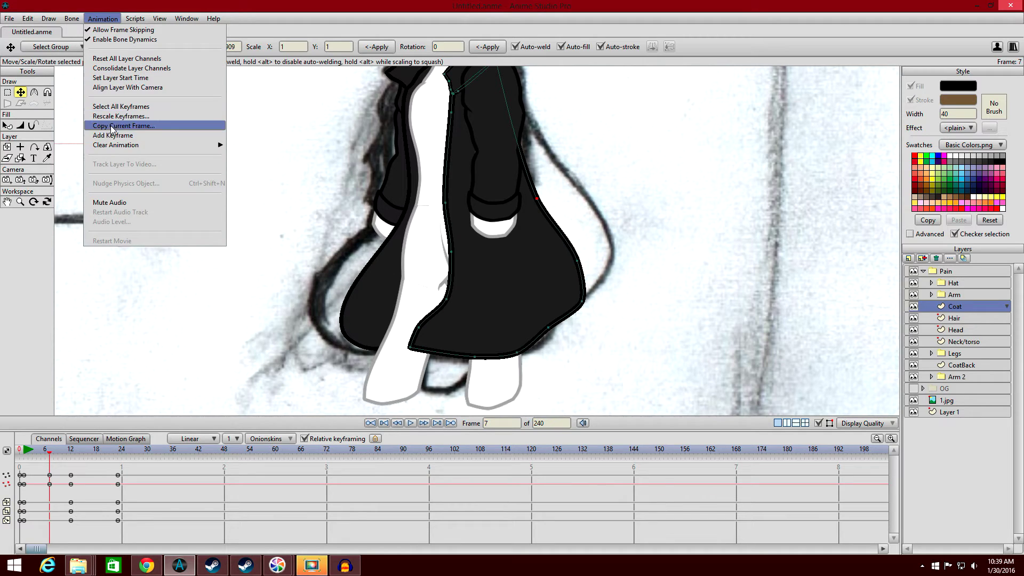
left_click(114, 136)
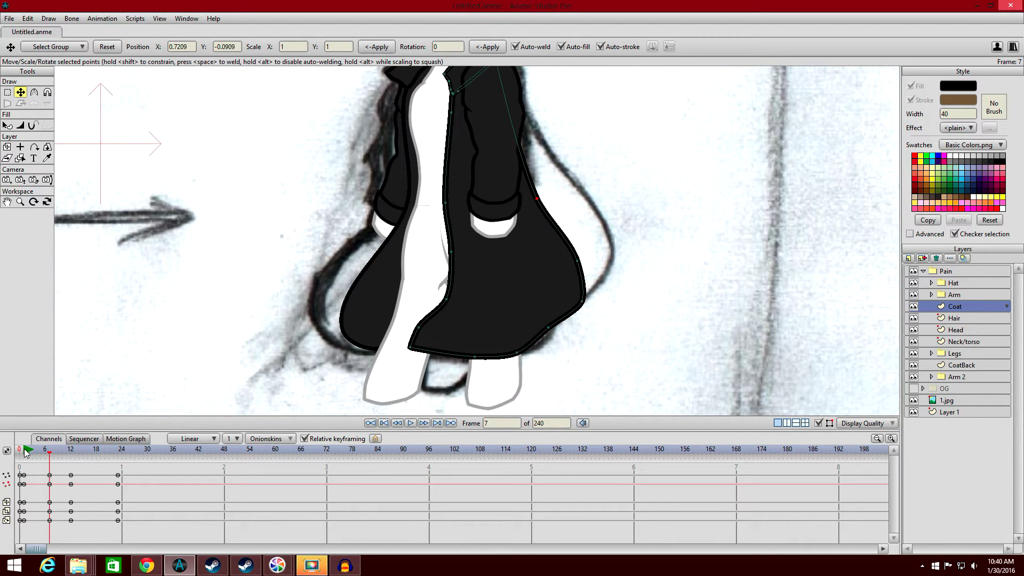
Play the animation from frame 1, stop at frame 18, and compare the CoatBack layer's keyframes with the Coat's.
left_click(25, 451)
left_click(410, 423)
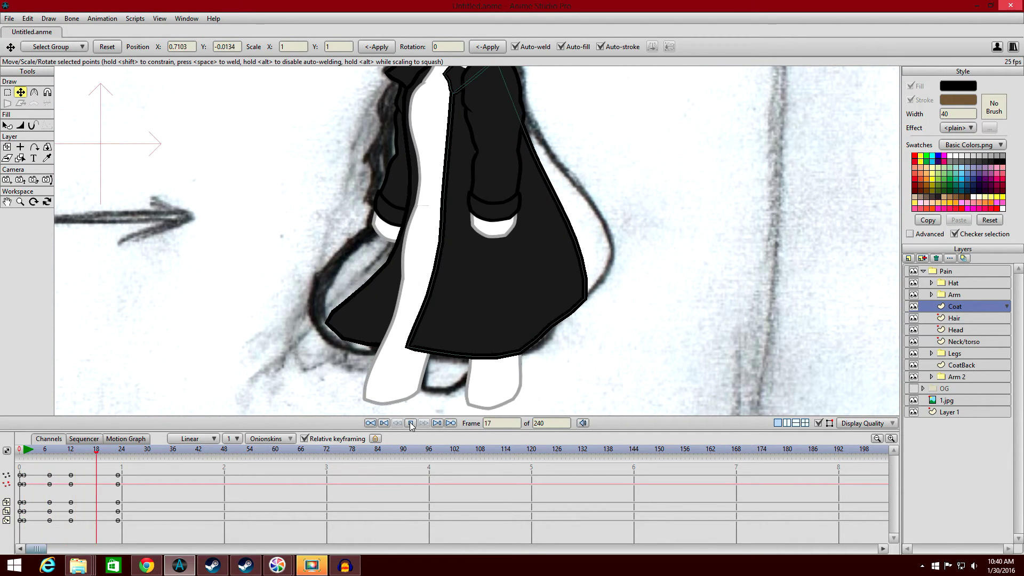
left_click(97, 451)
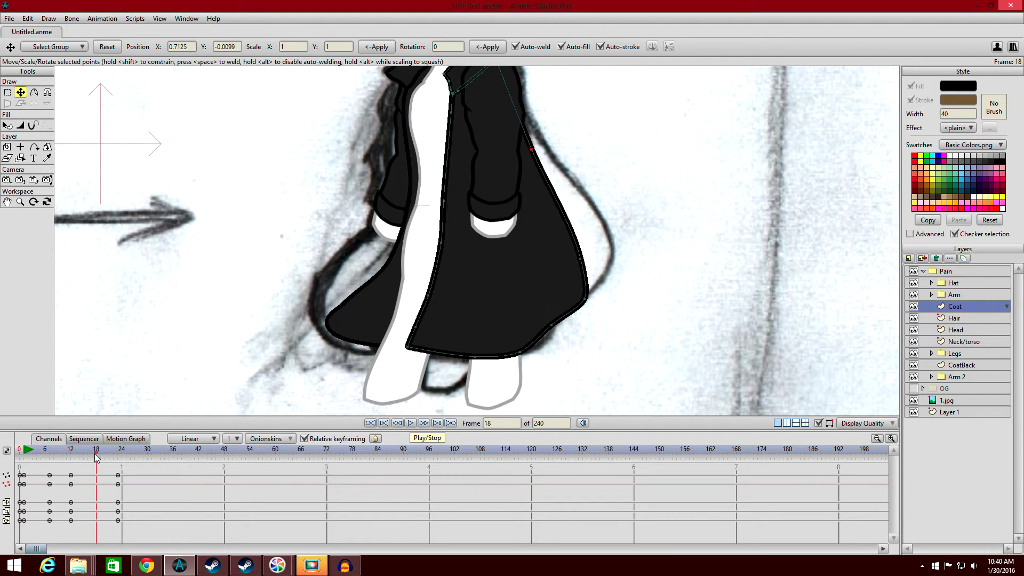
left_click(967, 365)
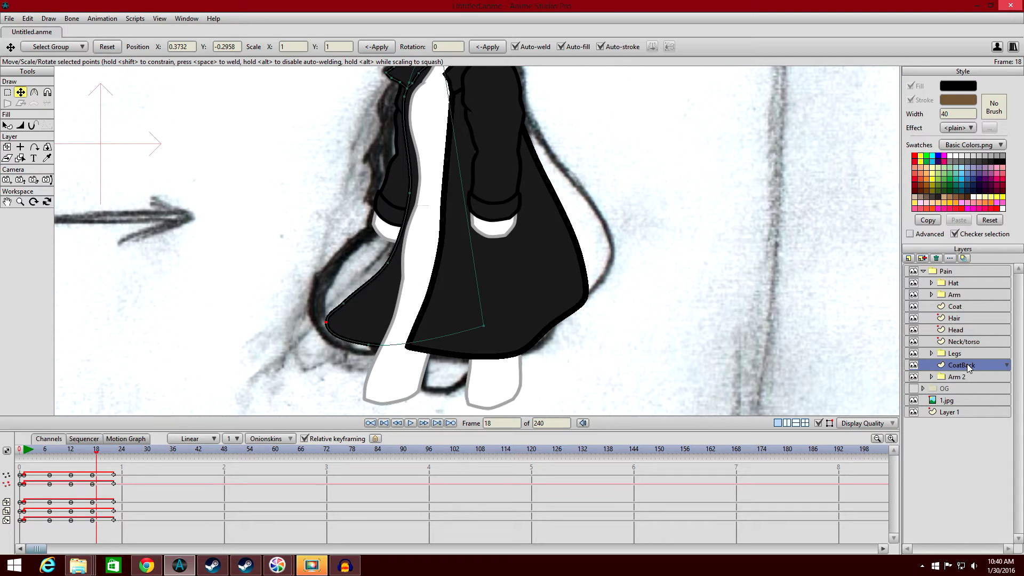
left_click(965, 308)
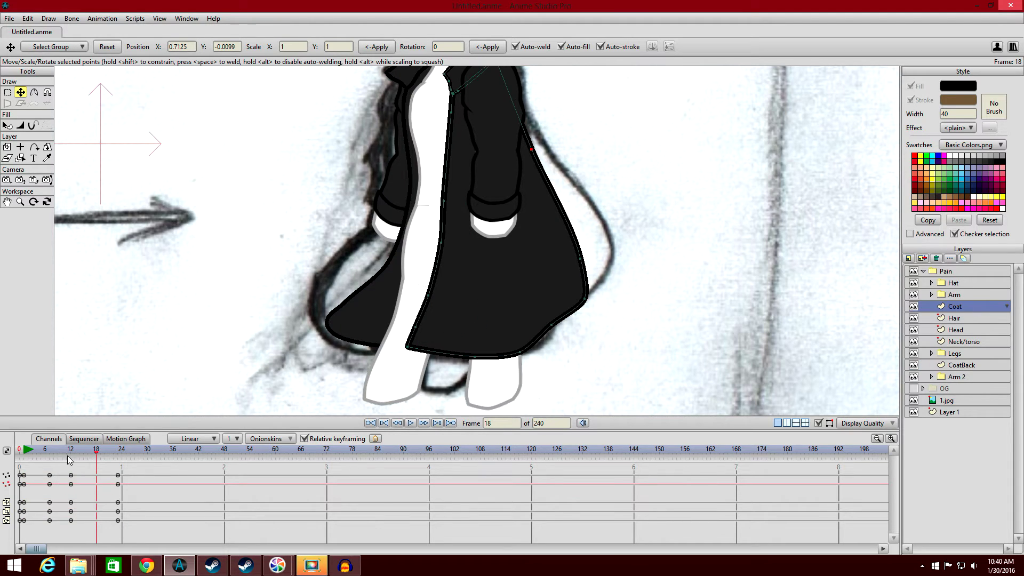
At frame 17, raise and round the Coat's lower back edge, and adjust the points along its hem and front edge.
left_click(94, 452)
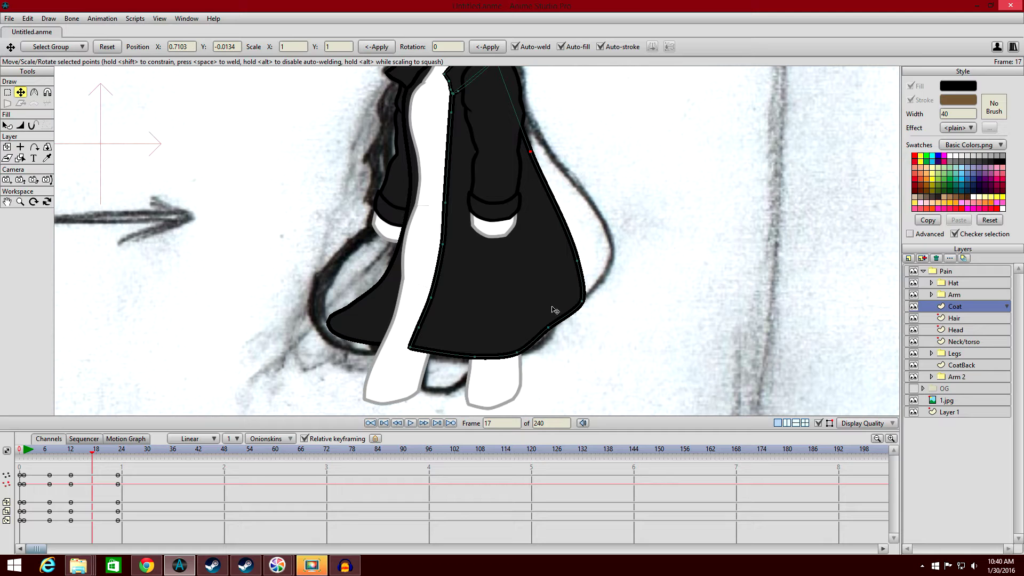
left_click_drag(586, 307, 595, 246)
left_click_drag(557, 172, 552, 199)
left_click_drag(587, 241, 589, 265)
left_click(549, 327)
left_click_drag(524, 358, 545, 338)
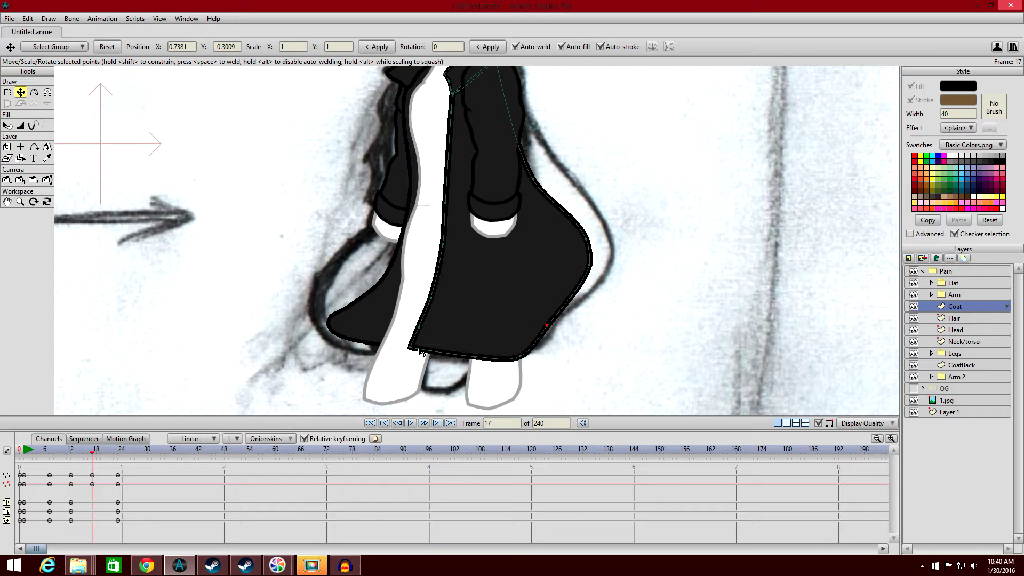
left_click_drag(473, 355, 438, 273)
At frame 19, shift the Coat's lower front corner outward, and at frame 7, move its front edge point to about X 0.584, Y -0.091.
mouse_move(93, 452)
left_mouse_down()
mouse_move(69, 449)
mouse_move(122, 449)
mouse_move(85, 450)
mouse_move(118, 443)
mouse_move(104, 436)
left_mouse_up()
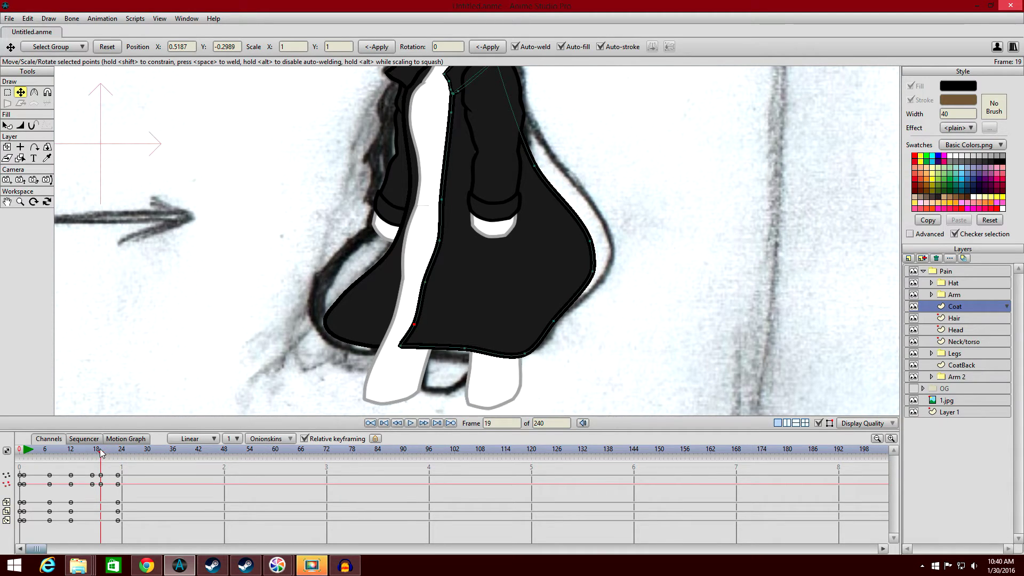
left_click_drag(101, 457, 52, 455)
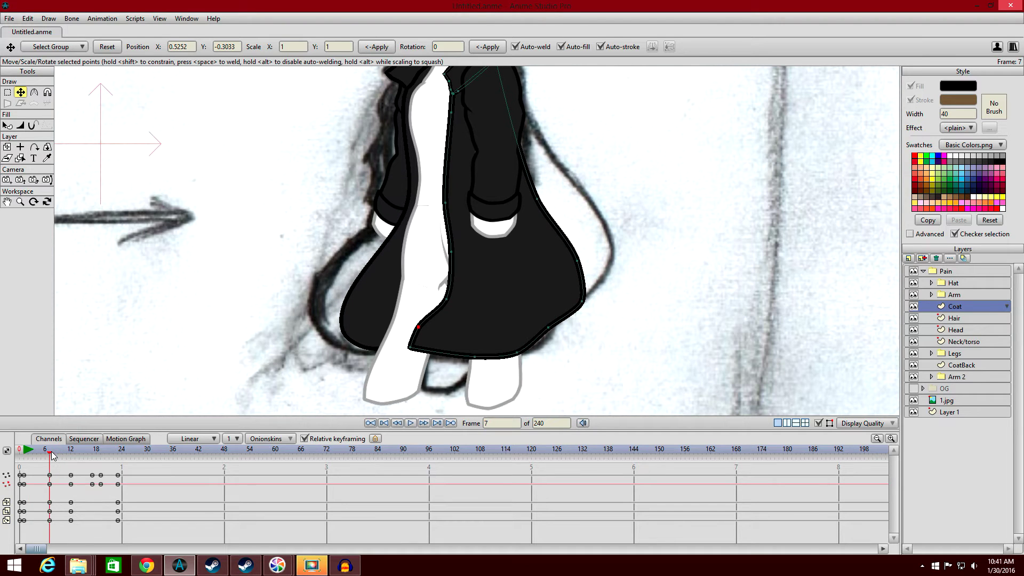
left_click_drag(454, 200, 457, 199)
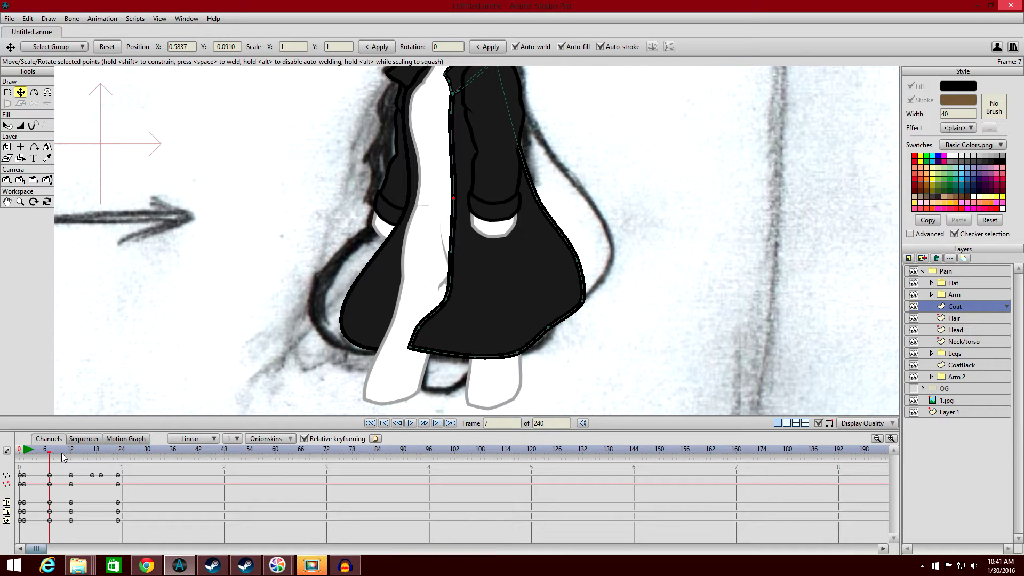
Review the Coat's motion up to frame 21, and delete its point keyframes at frames 17 and 19.
left_click_drag(49, 457, 109, 454)
scroll(293, 347, "down", 1)
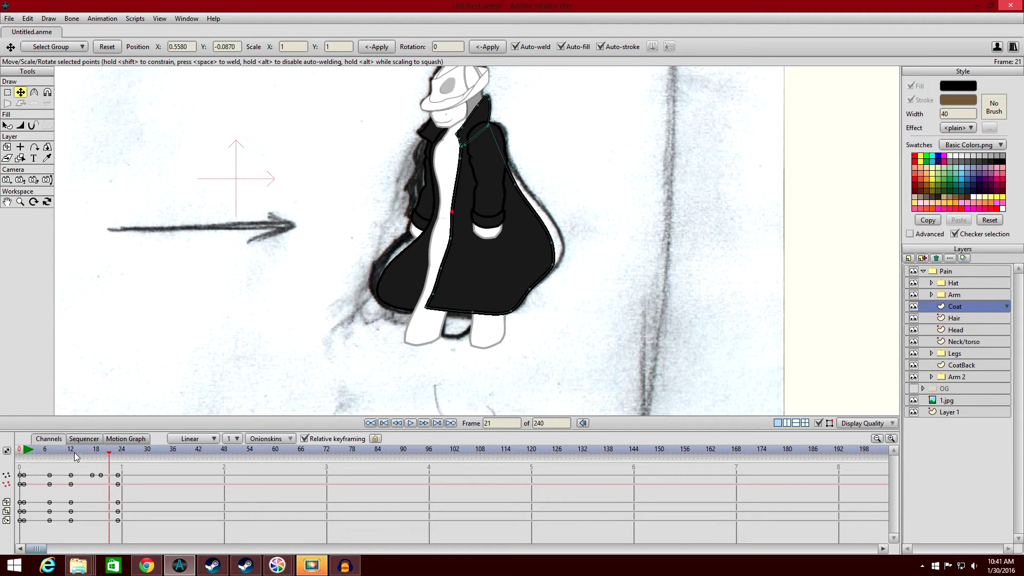
mouse_move(104, 455)
left_mouse_down()
mouse_move(22, 446)
mouse_move(75, 452)
mouse_move(107, 441)
mouse_move(64, 448)
mouse_move(27, 428)
mouse_move(51, 450)
mouse_move(132, 448)
mouse_move(94, 444)
left_mouse_up()
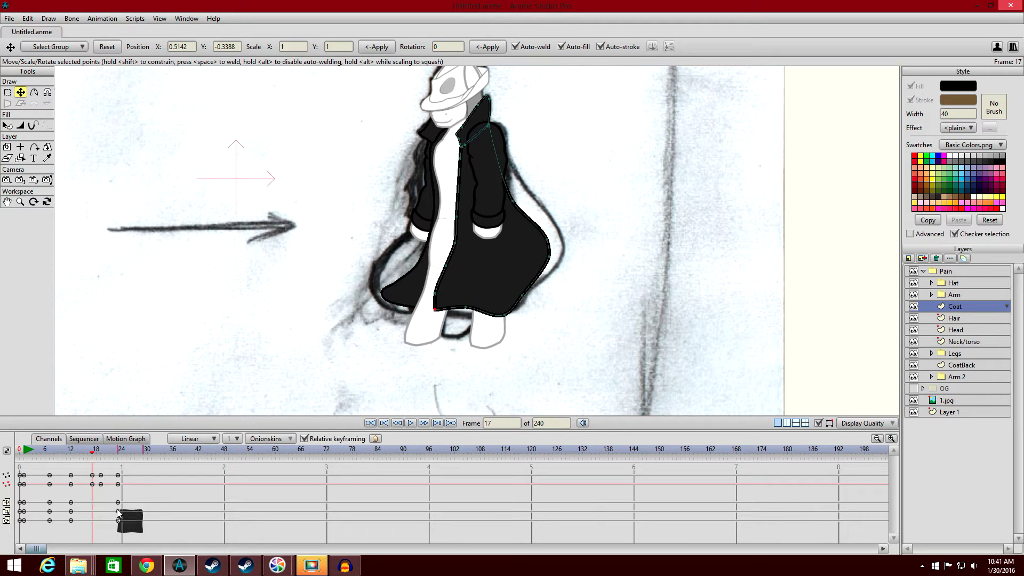
left_click_drag(103, 482, 91, 462)
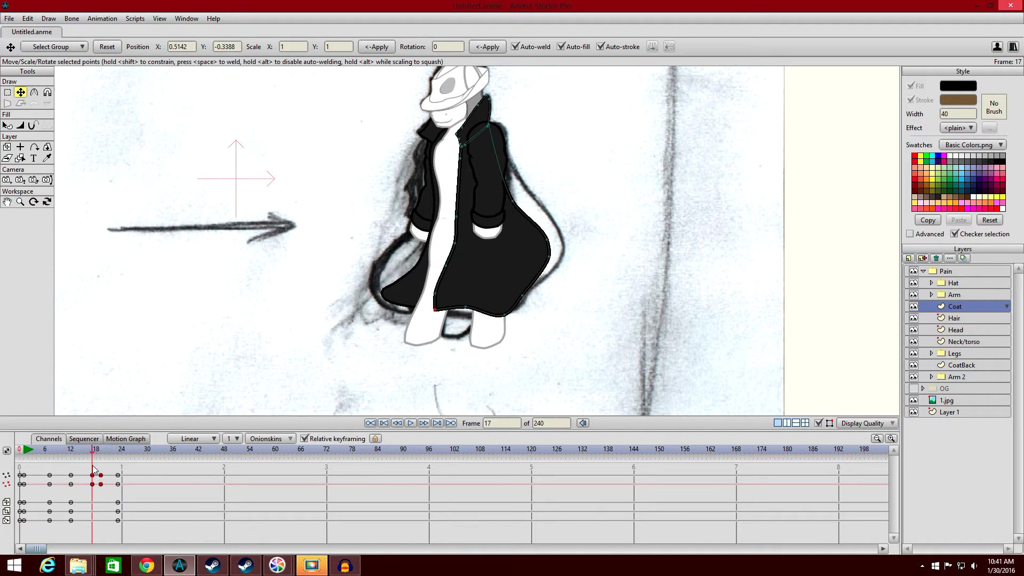
key("Delete")
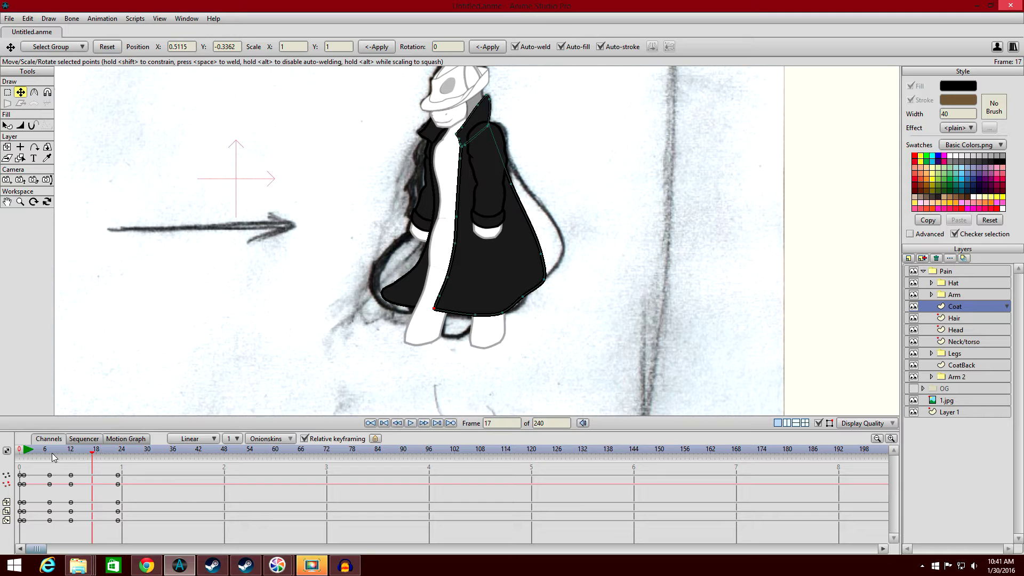
Delete all of the Coat layer's keyframes at frame 7.
left_click(48, 453)
mouse_move(46, 452)
left_mouse_down()
mouse_move(77, 452)
mouse_move(23, 440)
mouse_move(70, 446)
mouse_move(51, 443)
left_mouse_up()
left_click_drag(59, 529, 44, 462)
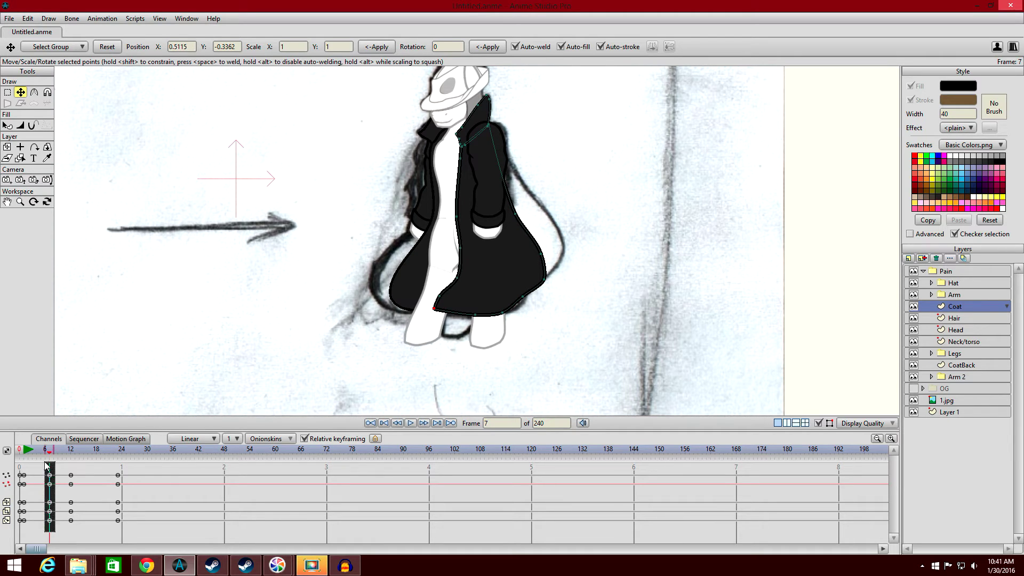
key("Delete")
At frame 17, raise the Coat's front hem corner, pull the hem points inward, and move the back edge point to about X 0.791, Y -0.181.
left_click(23, 453)
left_click(31, 452)
left_click_drag(32, 452, 93, 451)
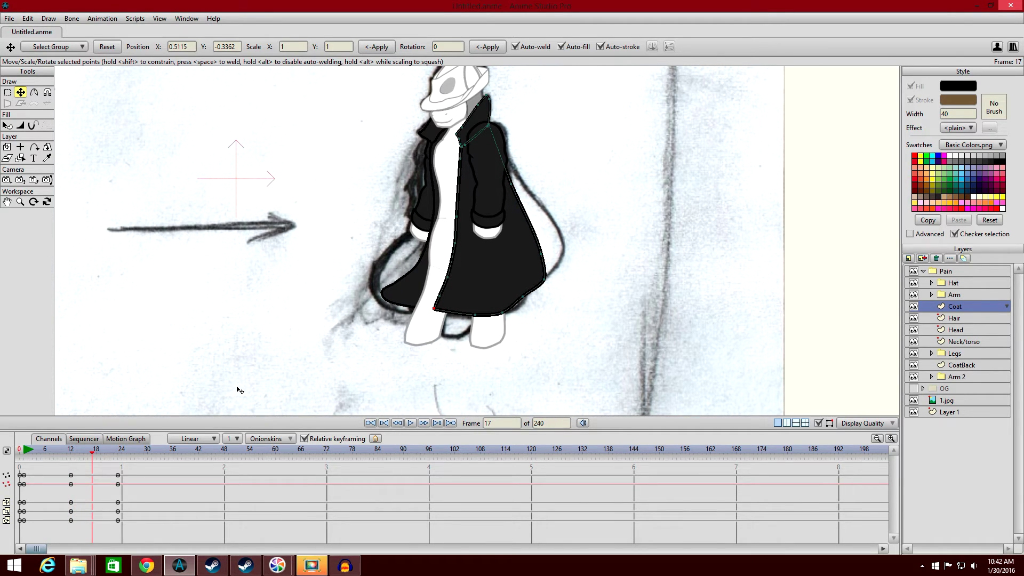
scroll(318, 267, "up", 3)
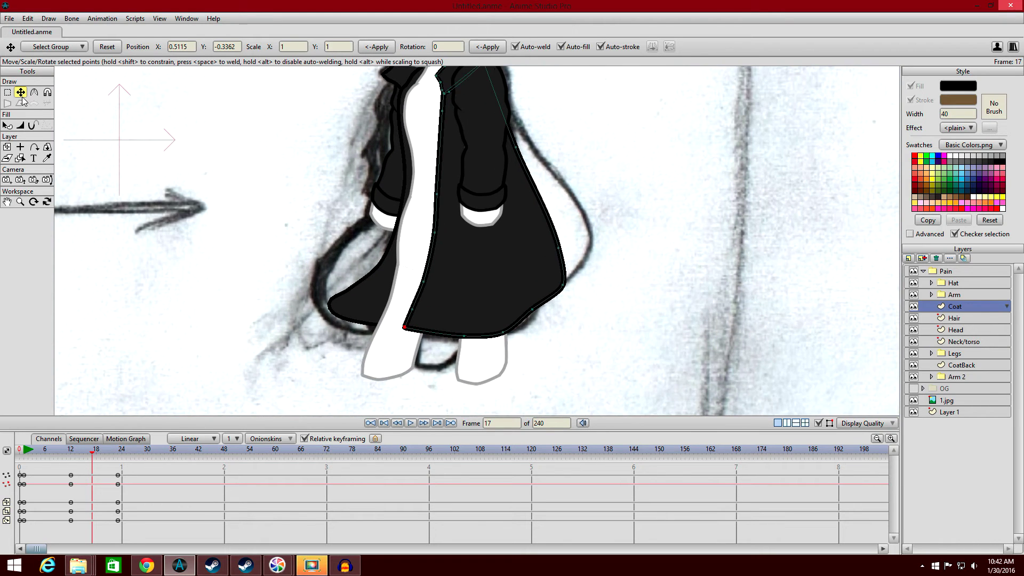
left_click_drag(406, 326, 443, 300)
mouse_move(466, 338)
left_mouse_down()
mouse_move(481, 332)
mouse_move(449, 332)
left_mouse_up()
left_click_drag(532, 315, 505, 309)
left_click_drag(565, 253, 566, 247)
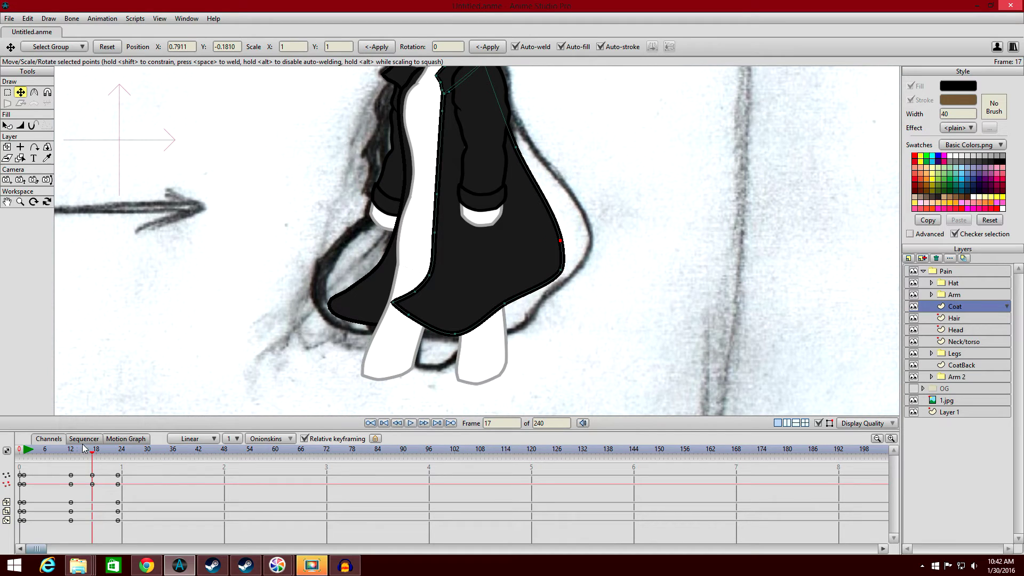
At frame 20, lower the Coat's front corner, flatten its hem, and pull the back corner in to about X 0.796, Y -0.233.
left_click_drag(93, 454, 103, 433)
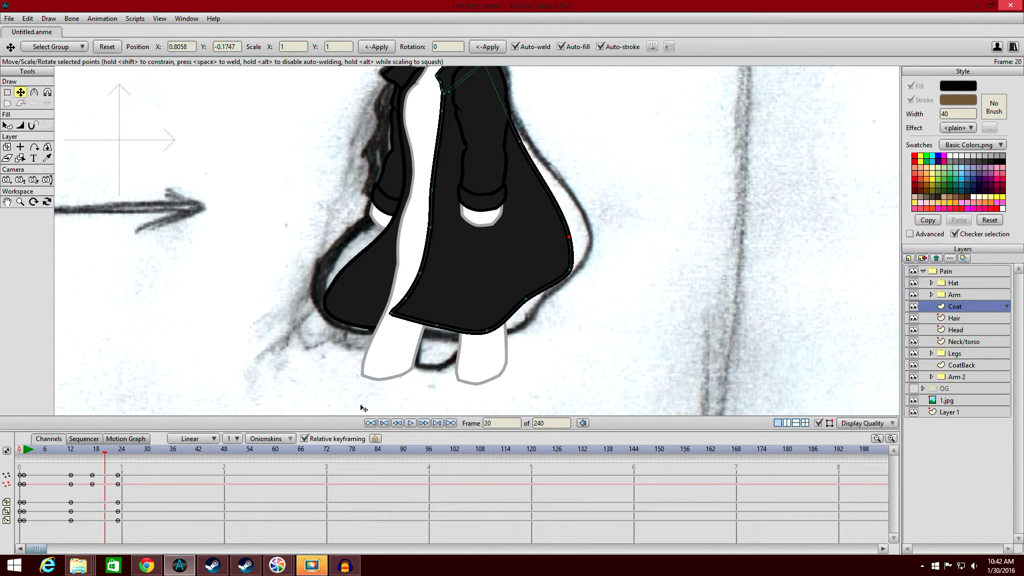
left_click_drag(398, 316, 413, 275)
left_click(439, 333)
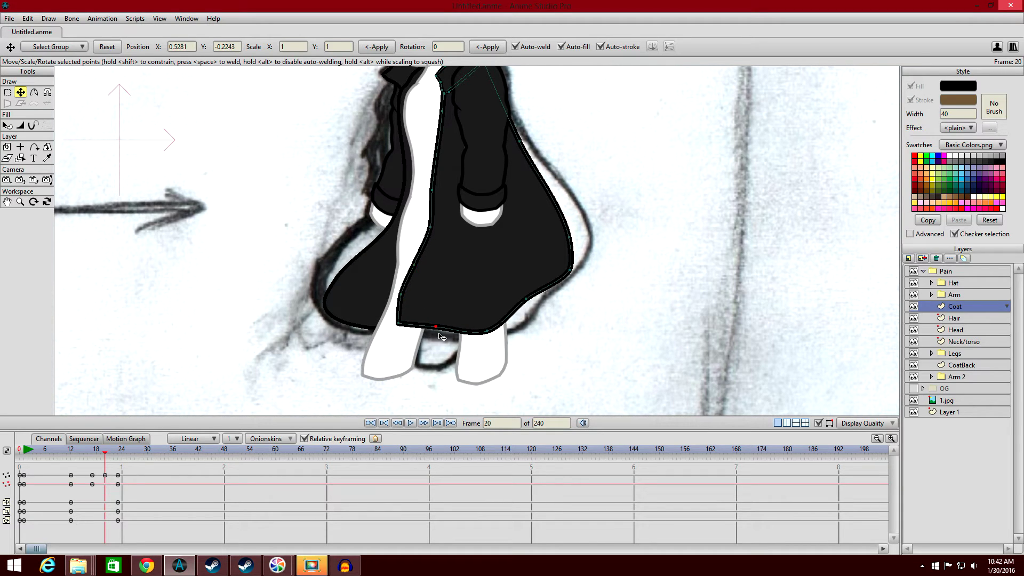
left_click_drag(487, 332, 483, 328)
left_click_drag(543, 305, 544, 309)
left_click_drag(564, 245, 563, 270)
mouse_move(106, 454)
left_mouse_down()
mouse_move(93, 455)
mouse_move(117, 452)
mouse_move(93, 453)
mouse_move(105, 445)
left_mouse_up()
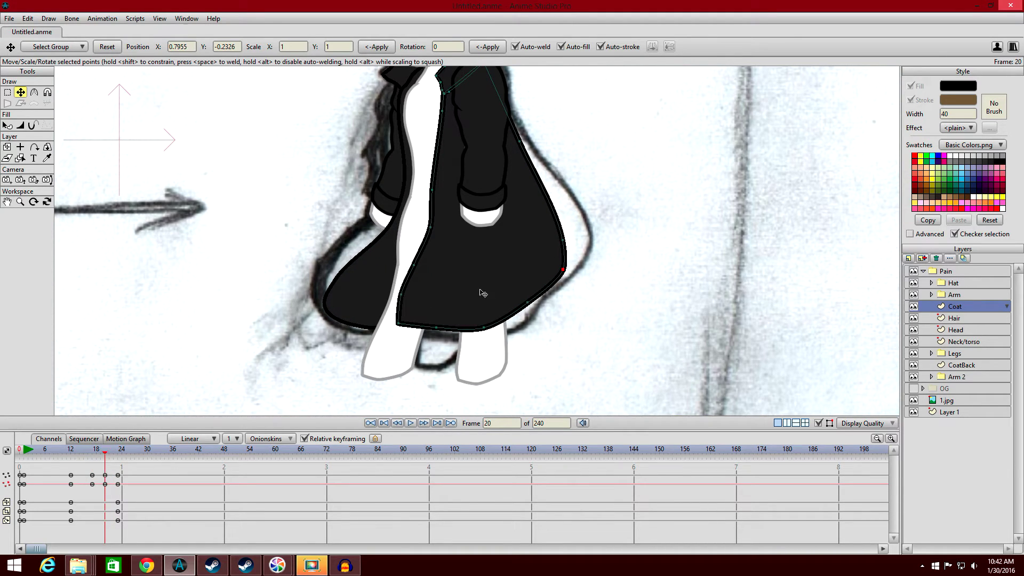
At frame 17, push the Coat's back edge outward, with its upper back point at about X 0.718, Y -0.011.
left_click_drag(518, 300, 464, 287)
mouse_move(107, 456)
left_mouse_down()
mouse_move(69, 454)
mouse_move(122, 448)
mouse_move(94, 444)
left_mouse_up()
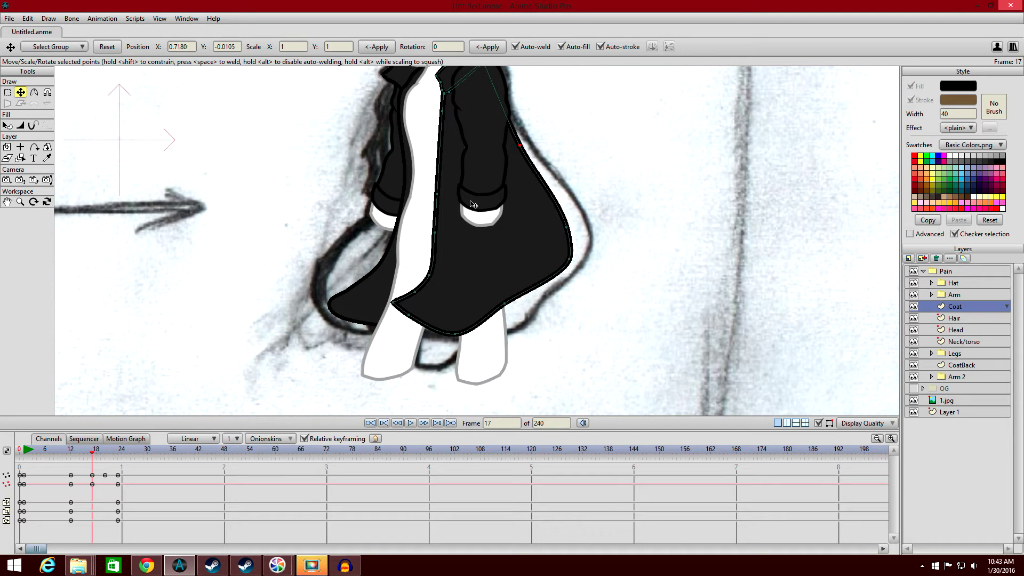
key("ctrl+Right")
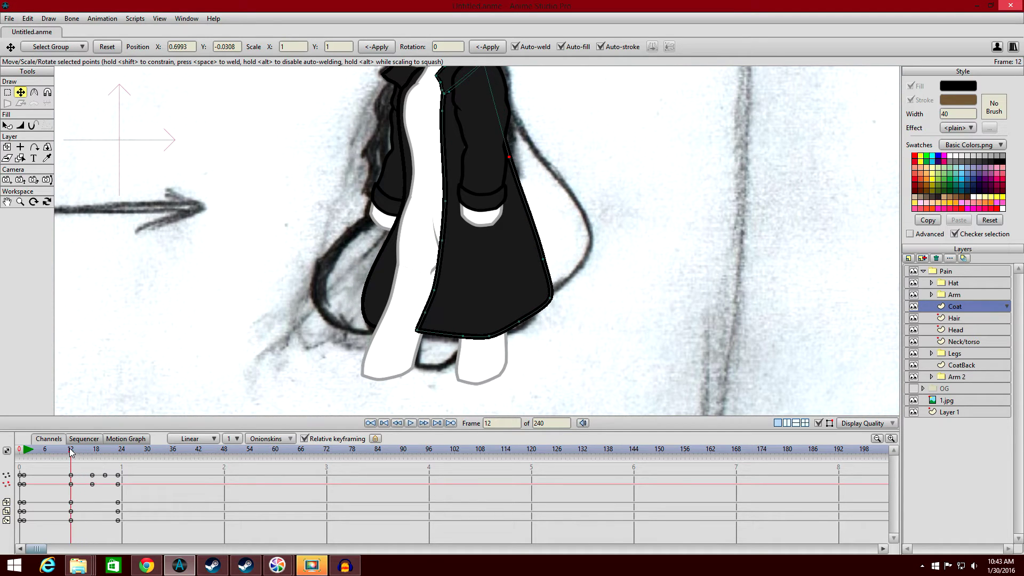
left_click_drag(96, 449, 93, 414)
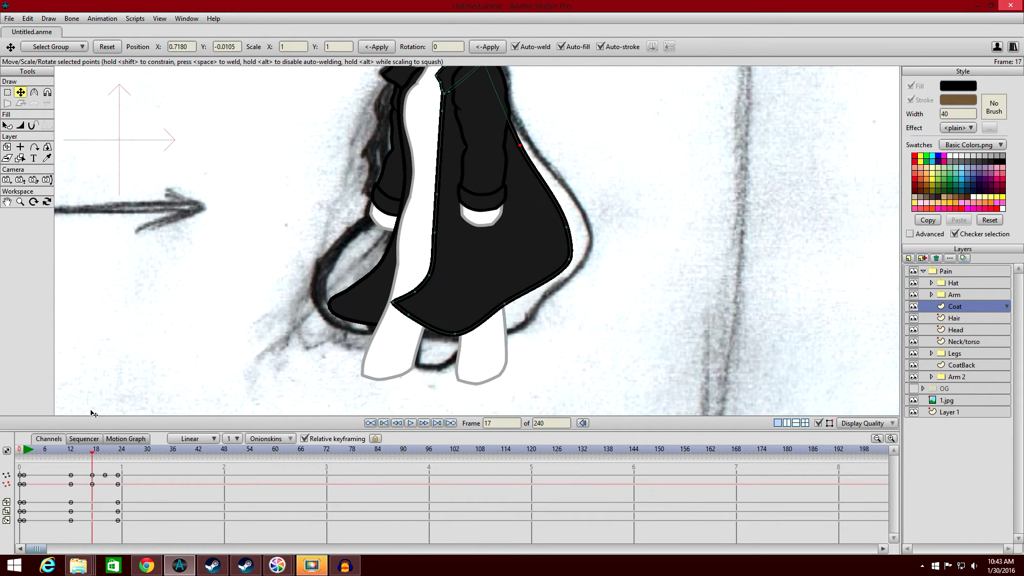
Add keyframes for the Coat layer at frames 17, 20 and 22.
left_click(113, 21)
left_click(136, 134)
left_click(106, 453)
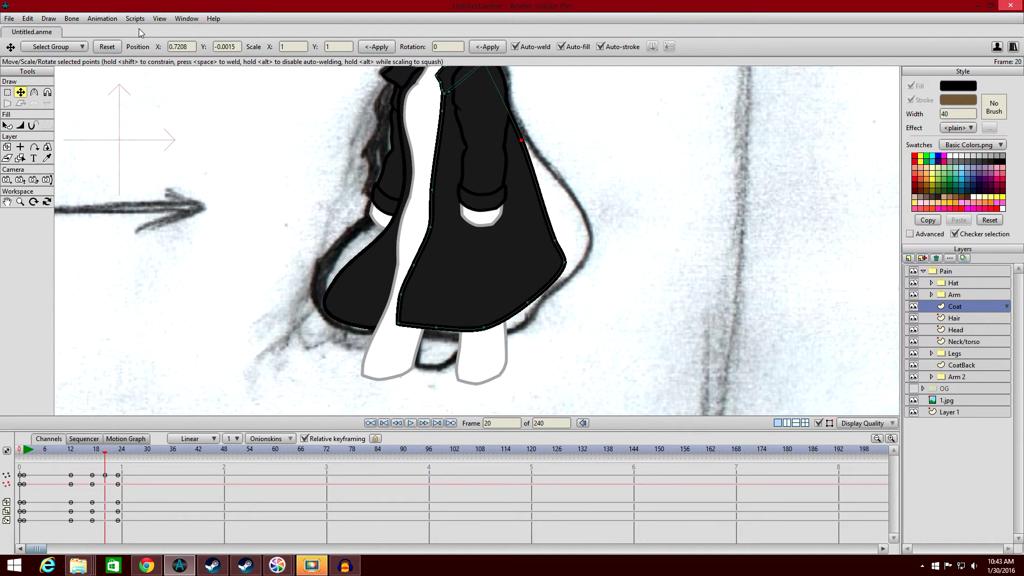
left_click(111, 20)
left_click(136, 135)
left_click(117, 454)
left_click(102, 18)
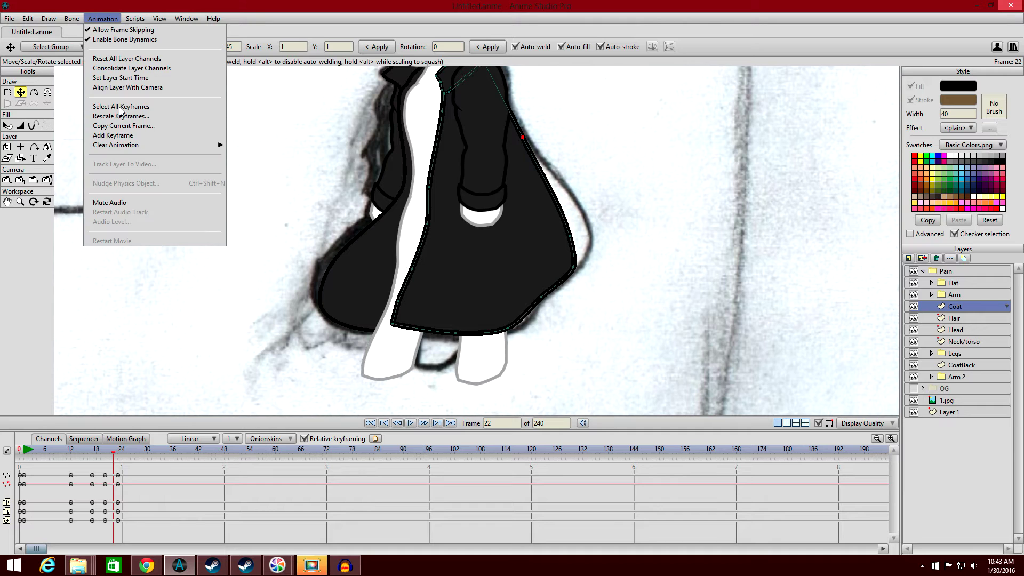
left_click(136, 134)
Delete the Coat's keyframes at frame 23 and set those at frame 22 to cycle back to absolute frame 1.
left_click_drag(123, 493, 119, 475)
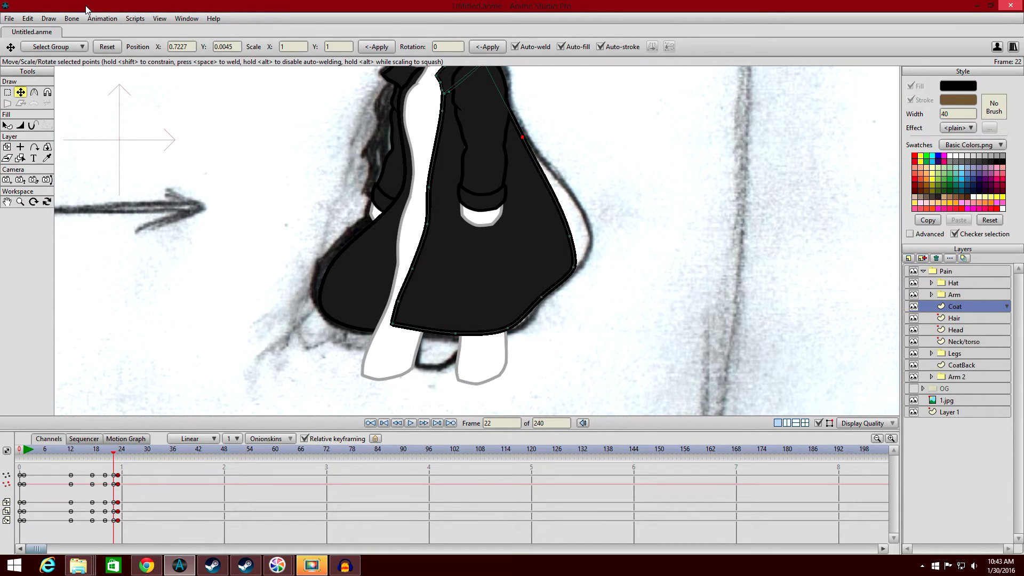
left_click_drag(133, 531, 110, 469)
right_click(114, 477)
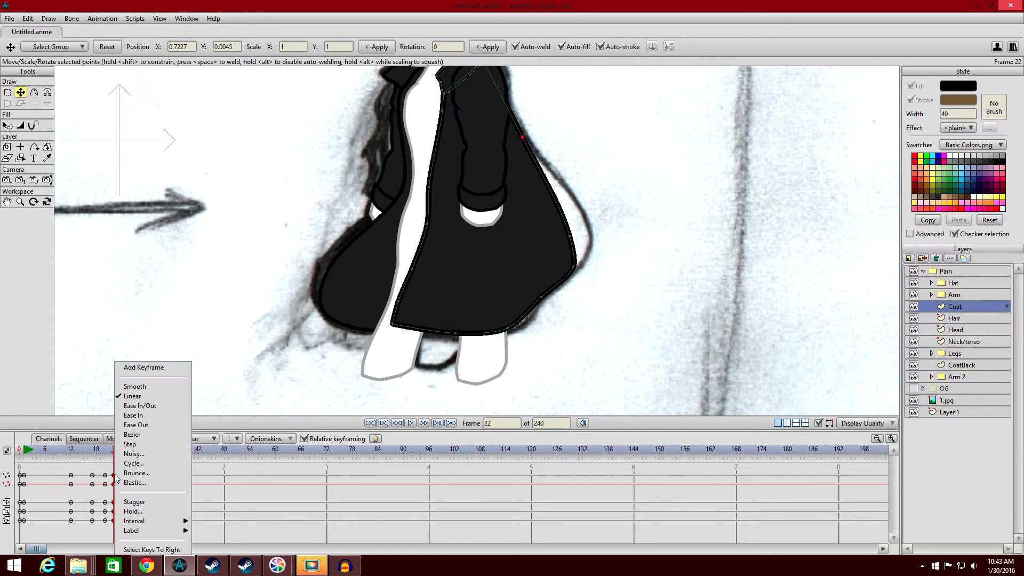
left_click(130, 464)
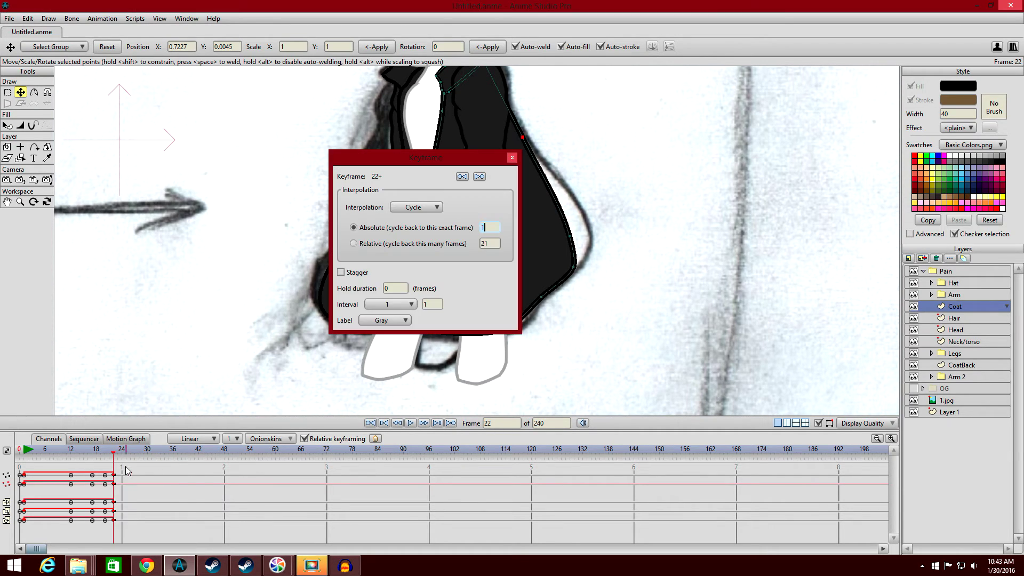
left_click(513, 158)
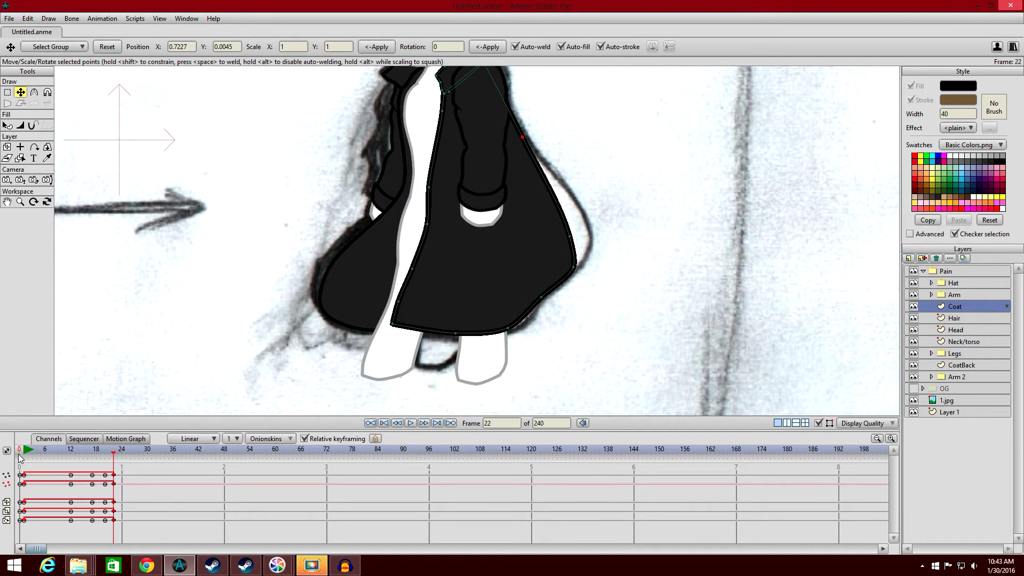
left_click(172, 522)
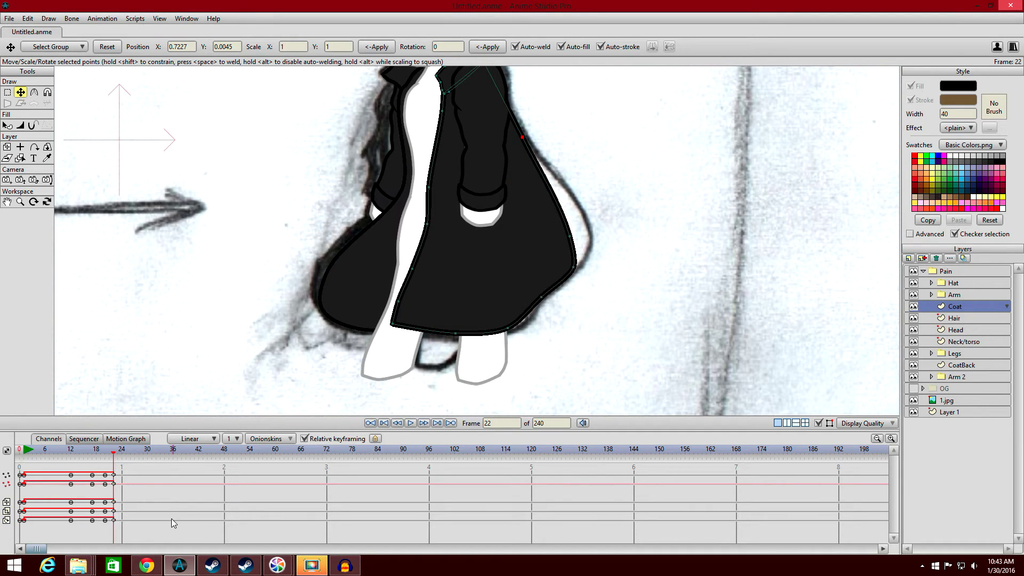
Play the animation from frame 1 to check the coat's looping motion, both at full figure and close up.
left_click(22, 452)
scroll(276, 292, "down", 4)
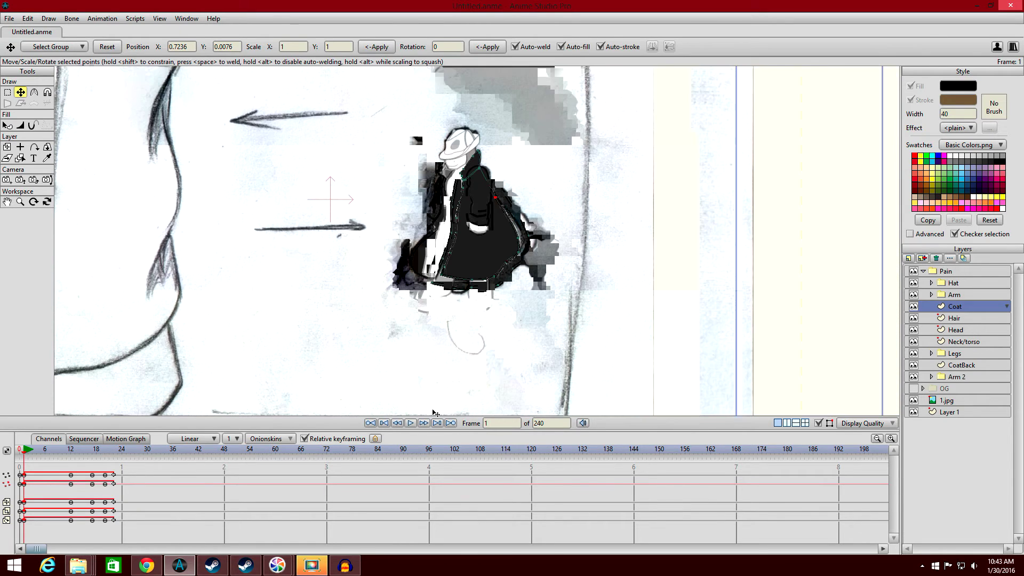
left_click(411, 423)
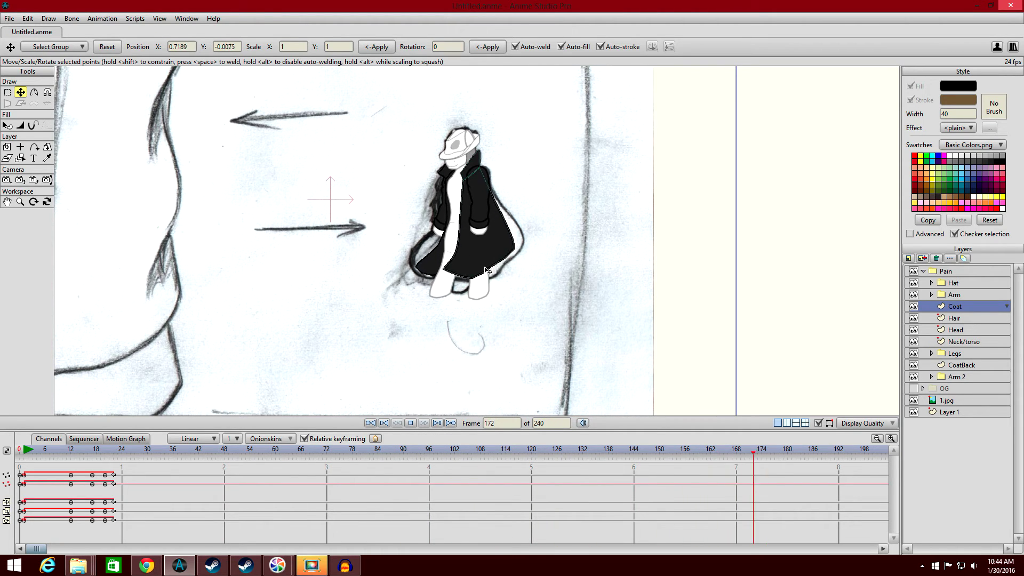
scroll(482, 269, "up", 4)
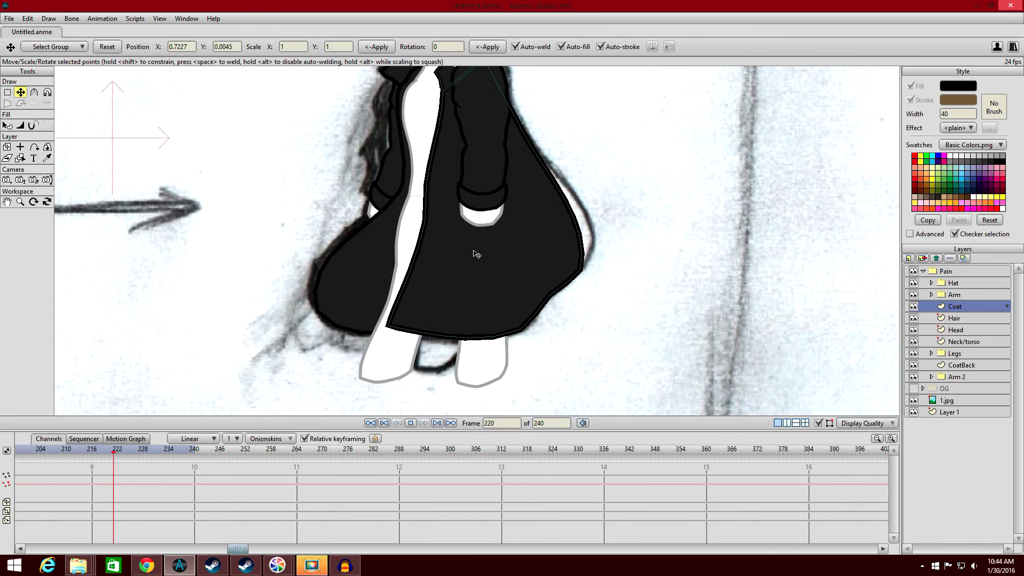
left_click(413, 423)
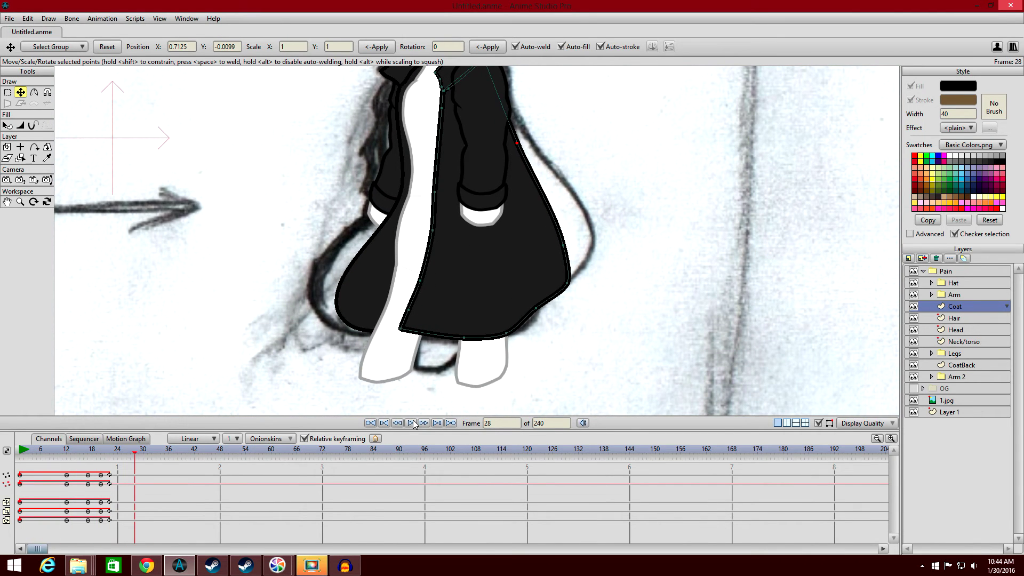
Lower the Coat's front hem point at frame 17 to round the hem, and delete all of its keyframes at frame 20.
left_click_drag(67, 453, 89, 462)
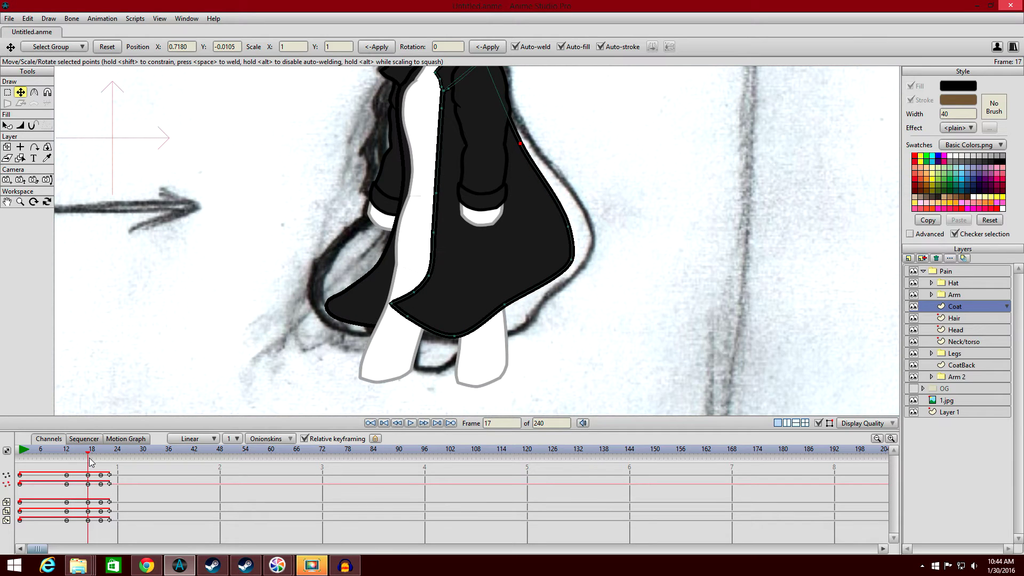
left_click(413, 322)
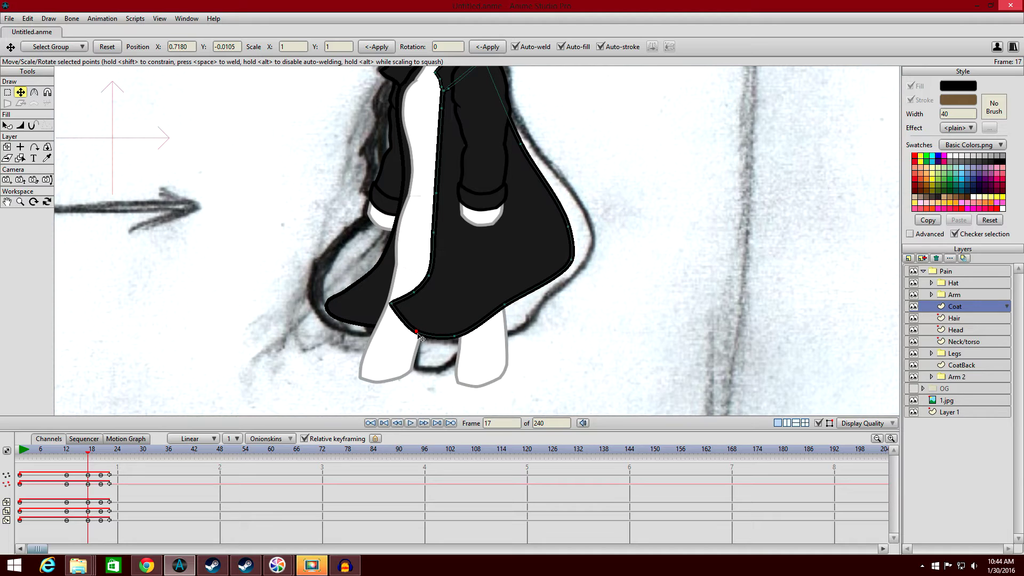
left_click_drag(69, 454, 91, 450)
left_click_drag(71, 525, 69, 474)
left_click_drag(89, 460, 104, 461)
left_click_drag(106, 527, 100, 466)
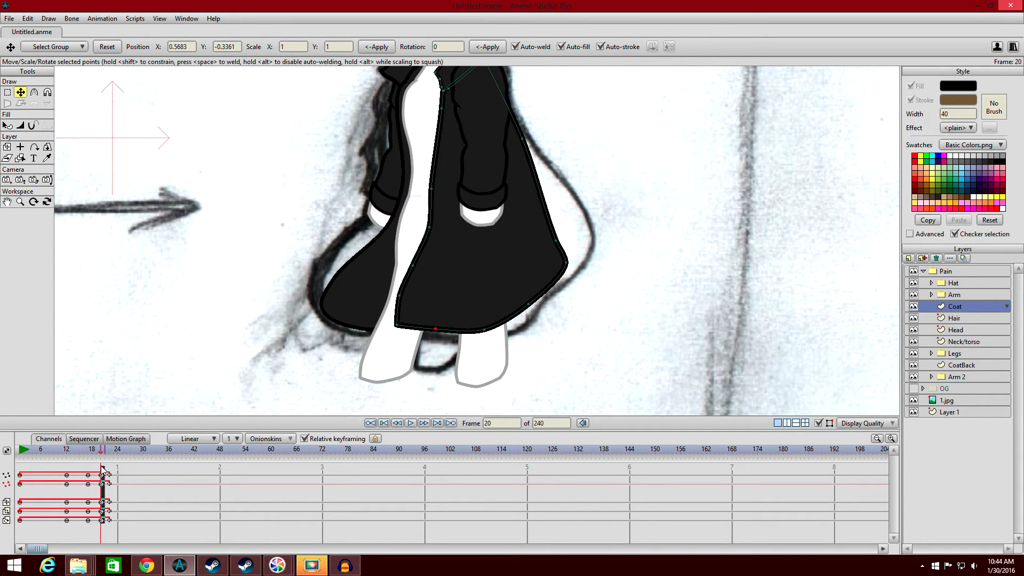
key("Delete")
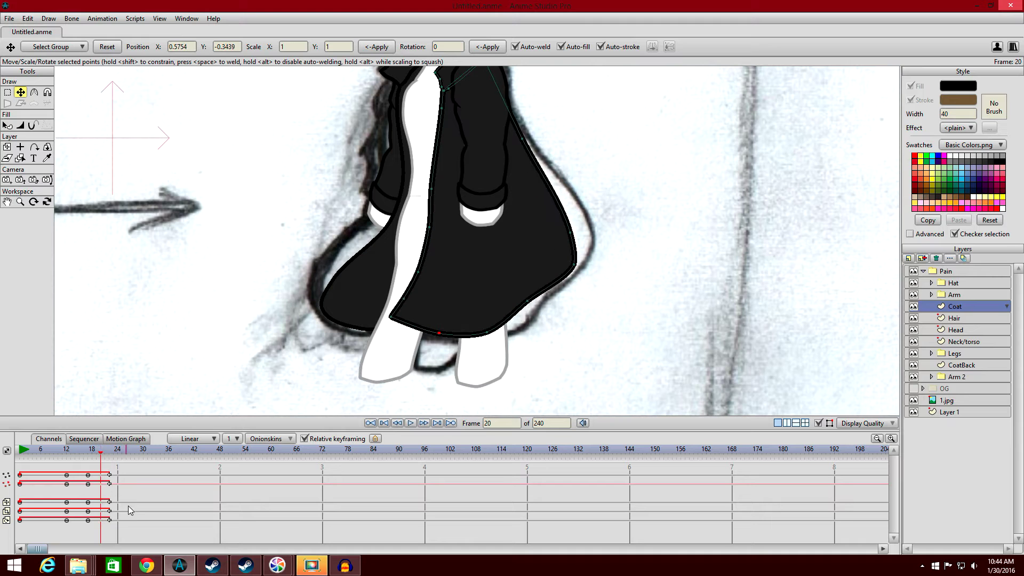
Play the coat loop from frame 1, and compare its poses at frames 22, 12 and 1.
left_click(23, 452)
scroll(419, 376, "down", 2)
left_click(410, 423)
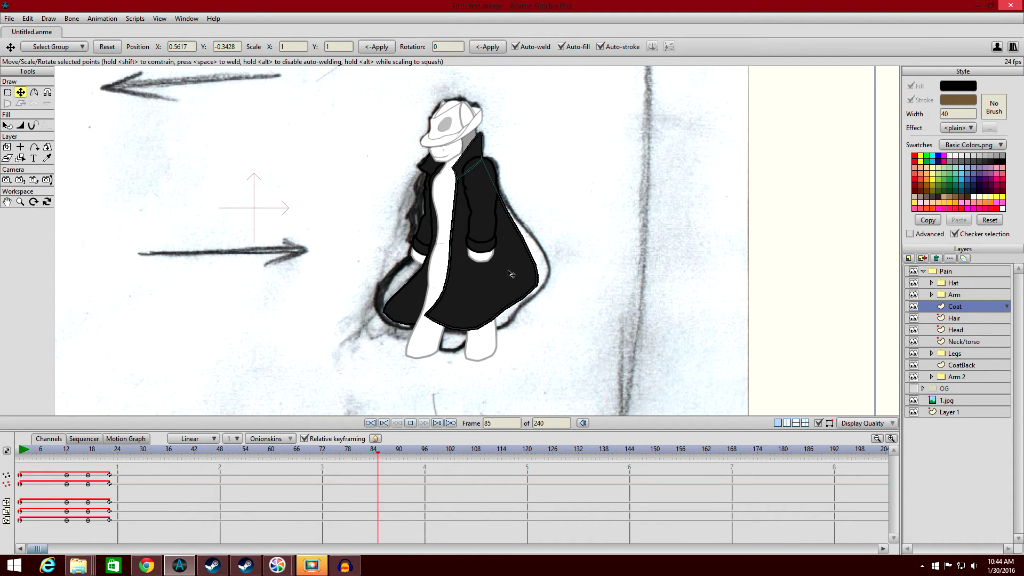
left_click(410, 423)
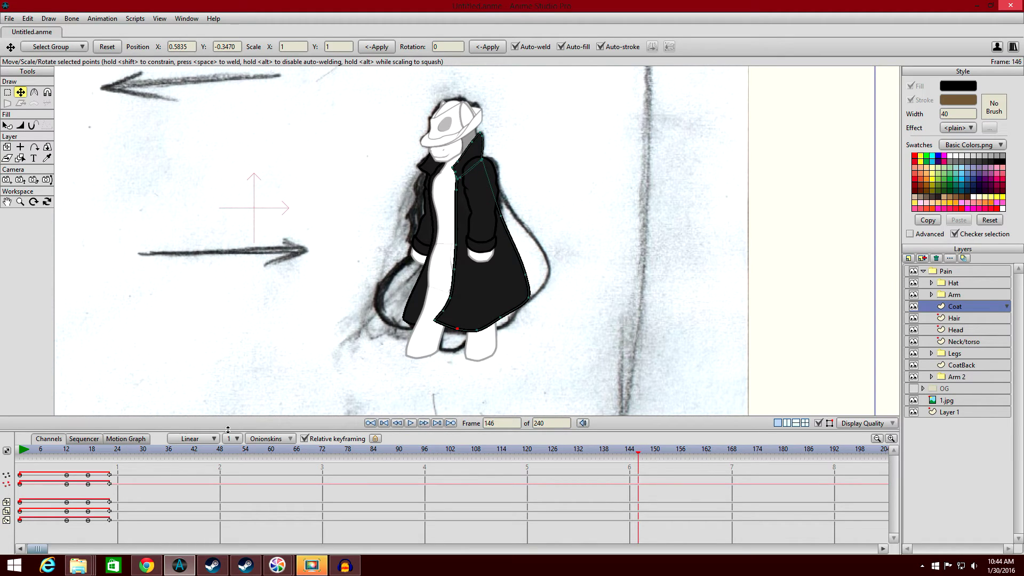
left_click_drag(67, 455, 110, 462)
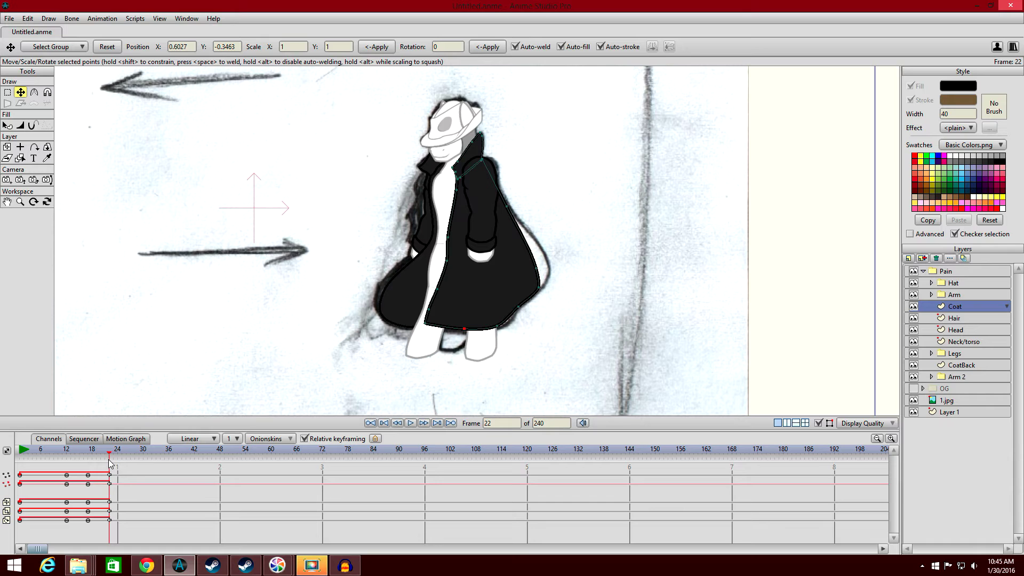
left_click_drag(110, 462, 67, 451)
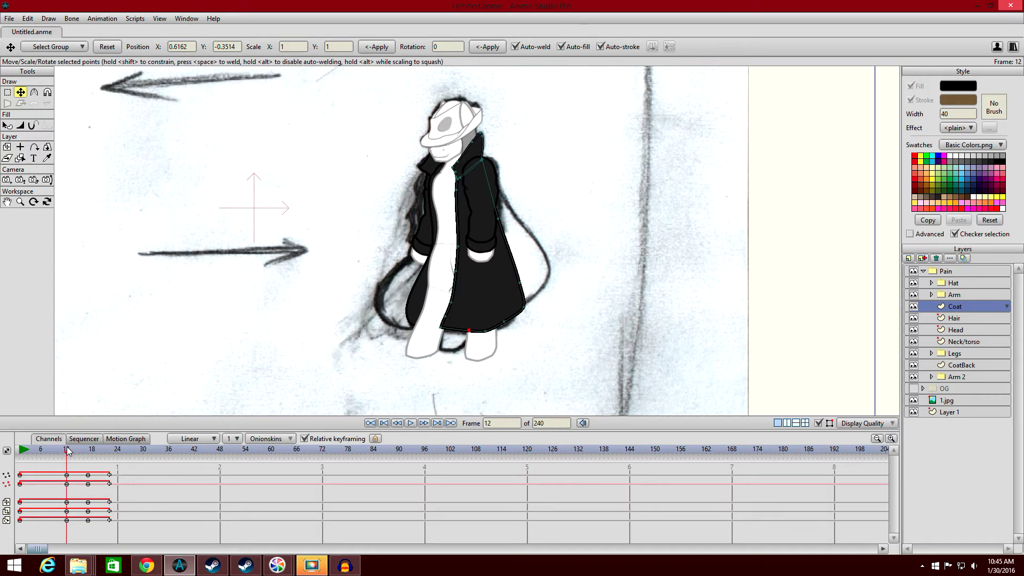
left_click_drag(67, 451, 22, 447)
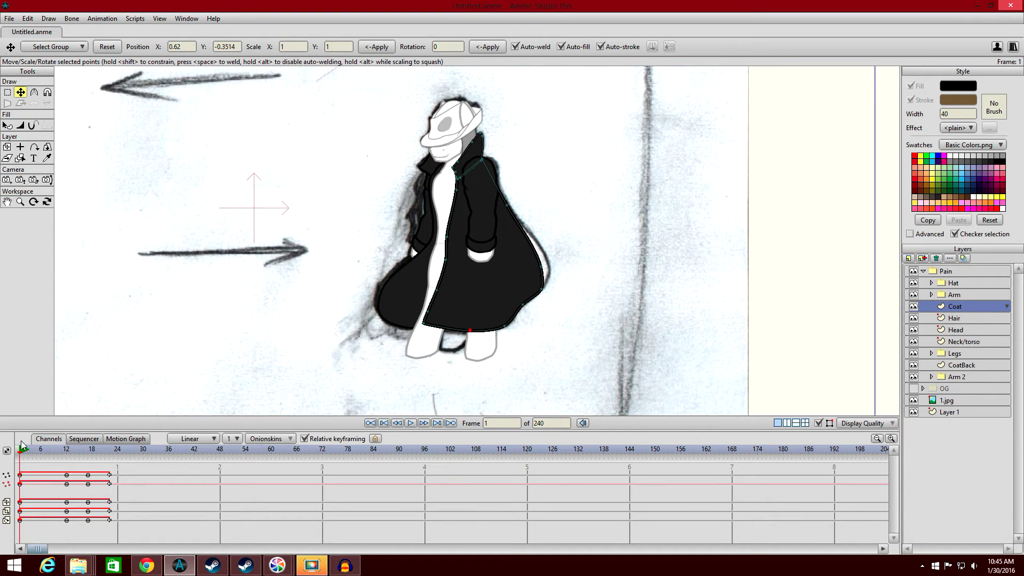
At frame 1, pull the Coat's back edge points inward, with the lower back corner at about X 0.785, Y -0.279.
left_click(7, 93)
left_click_drag(585, 336, 511, 195)
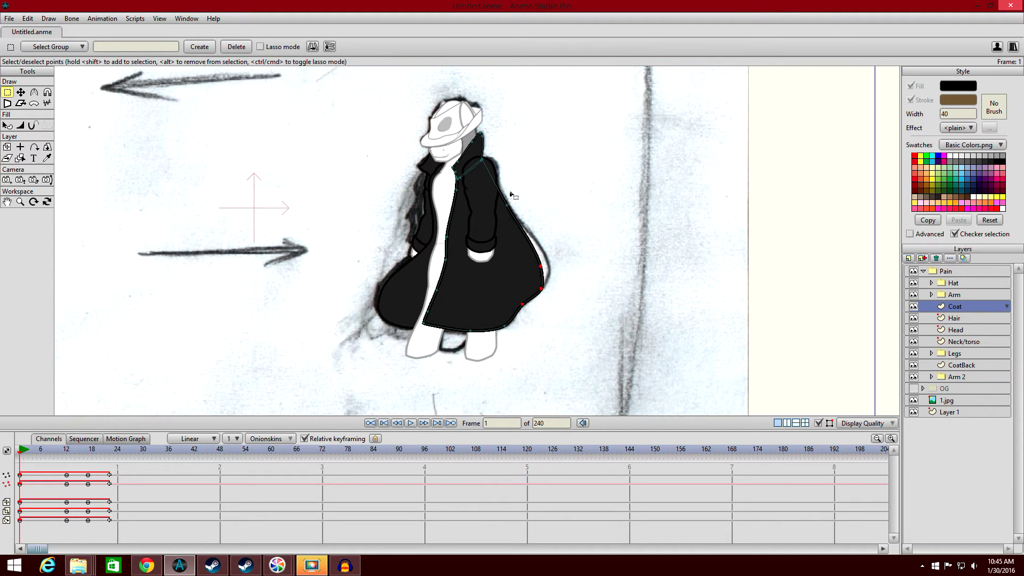
left_click(21, 93)
left_click_drag(526, 244, 499, 210)
left_click(532, 283)
left_click_drag(536, 306, 533, 308)
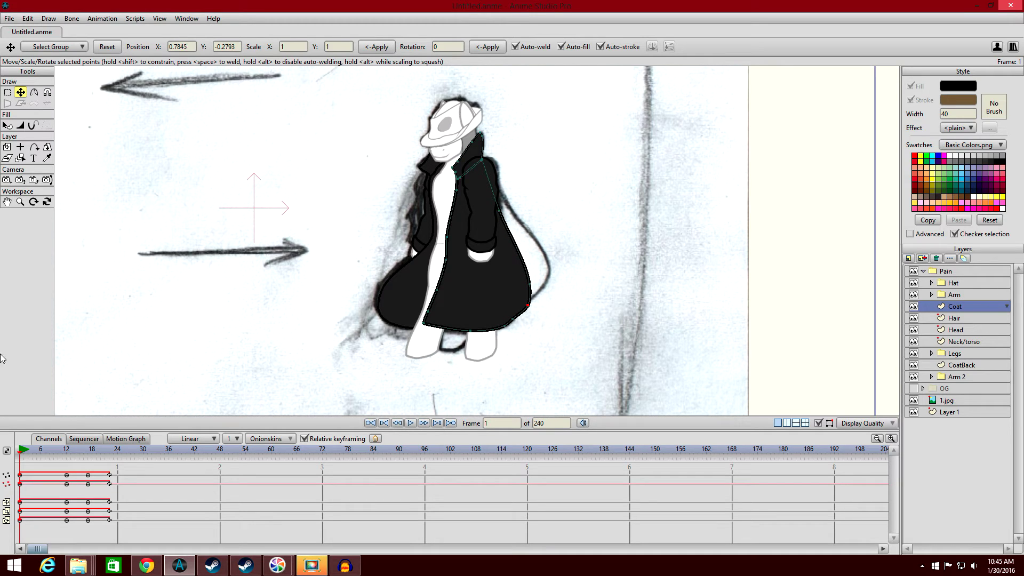
Delete all of the Coat layer's cycling keyframes at frame 22.
left_click_drag(19, 456, 111, 476)
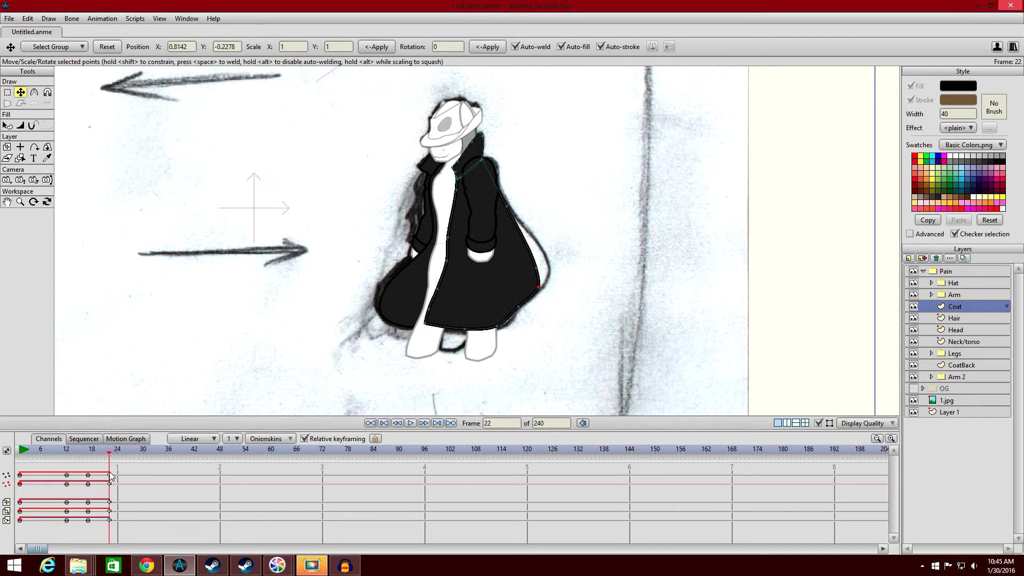
left_click_drag(126, 526, 20, 457)
key("Delete")
Try to paste a copy of the Coat's starting keyframes at frame 23, and undo the paste.
left_click_drag(38, 537, 19, 481)
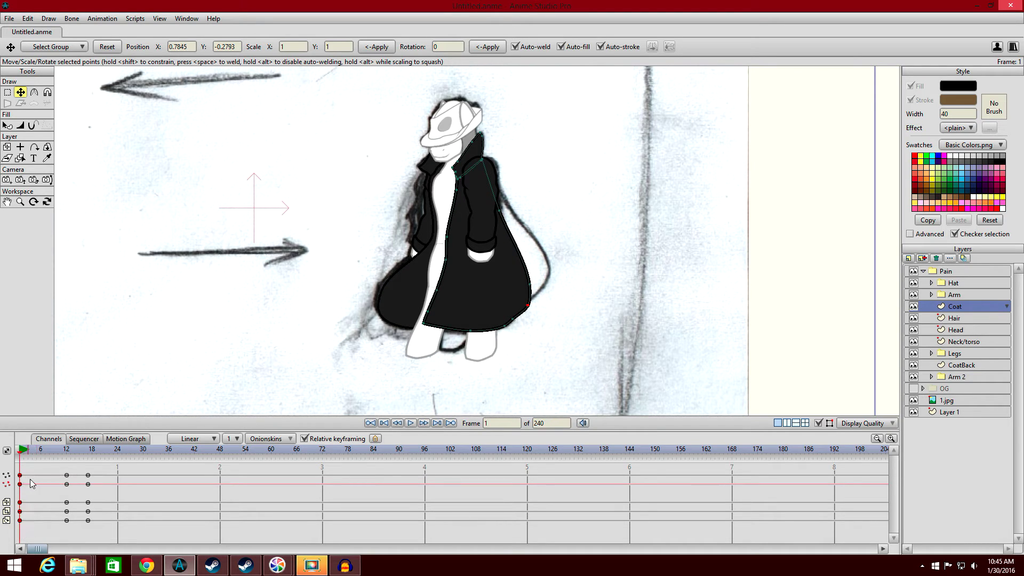
left_click(115, 455)
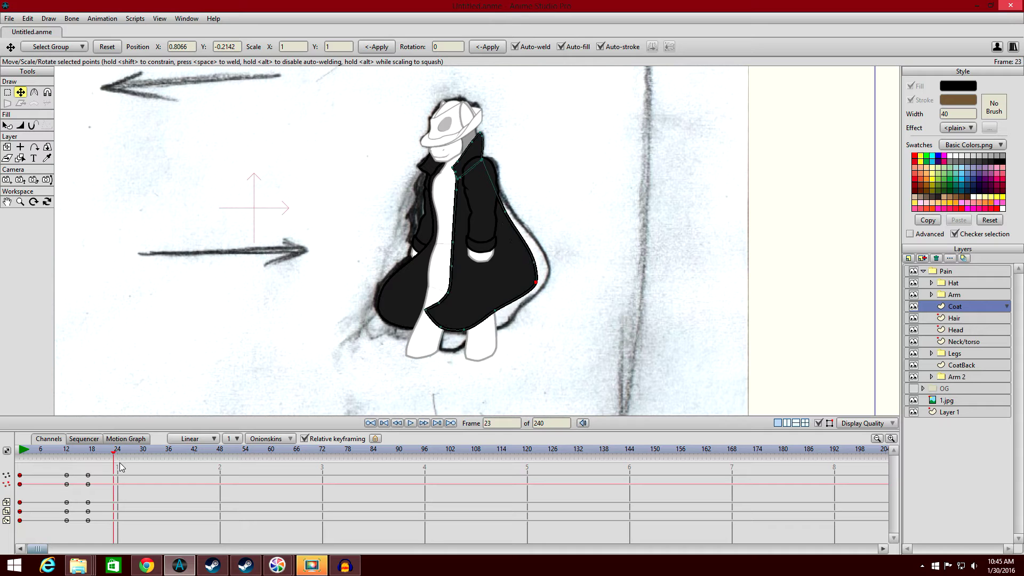
key("ctrl+v")
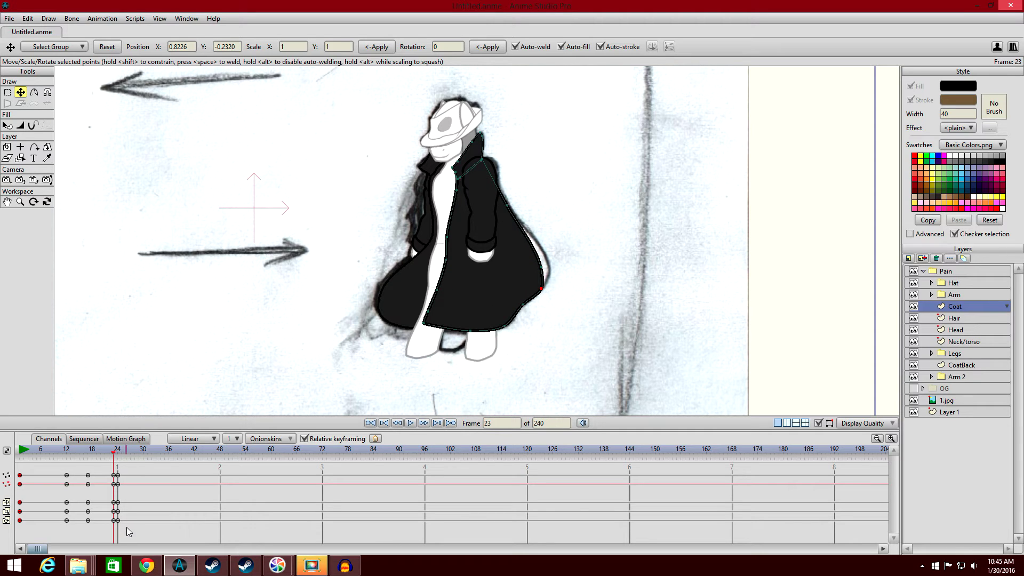
left_click(28, 546)
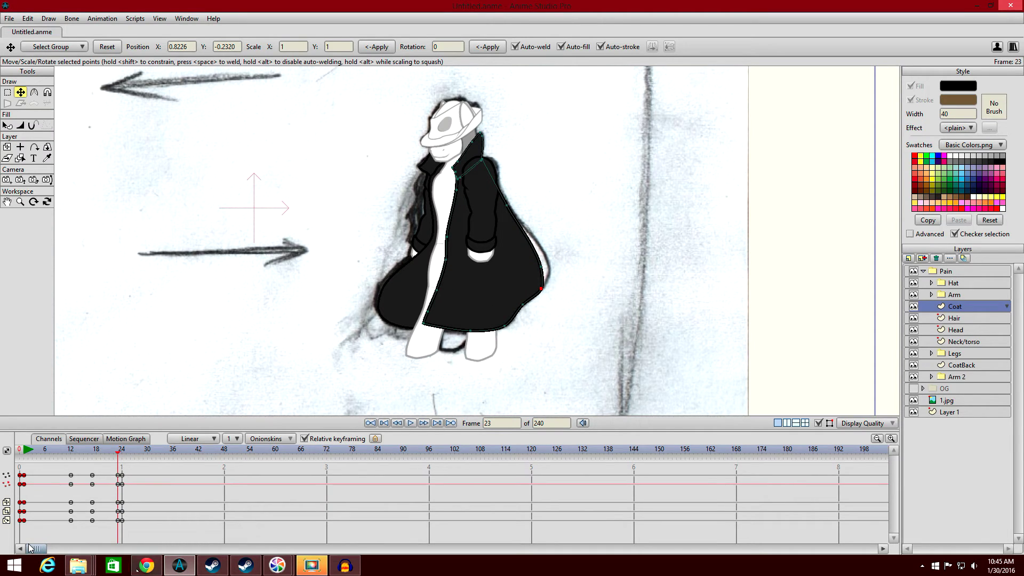
key("ctrl+z")
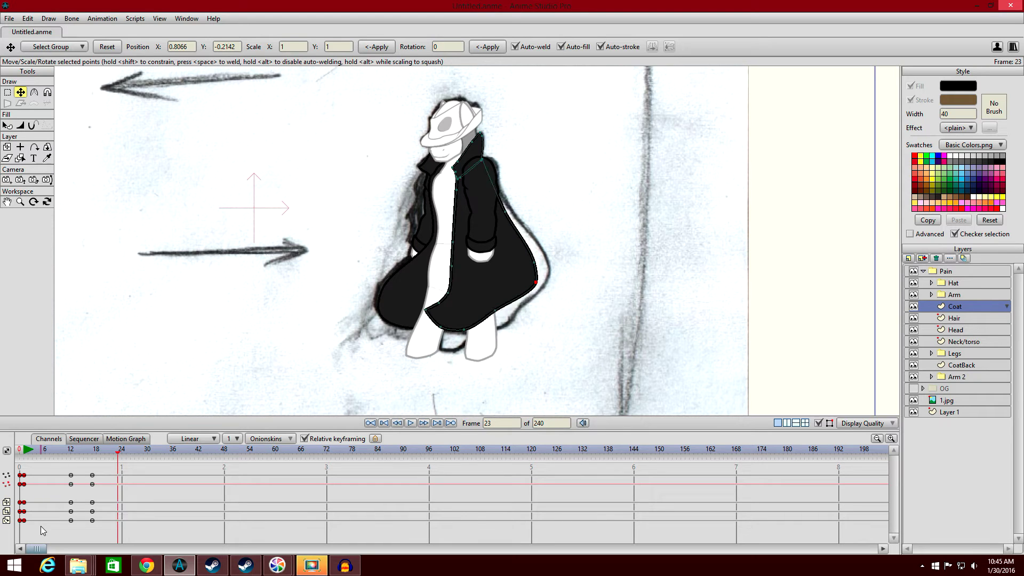
Copy the Coat layer's frame 1 keyframes and paste them at frame 23.
left_click_drag(28, 496, 25, 467)
left_click(24, 452)
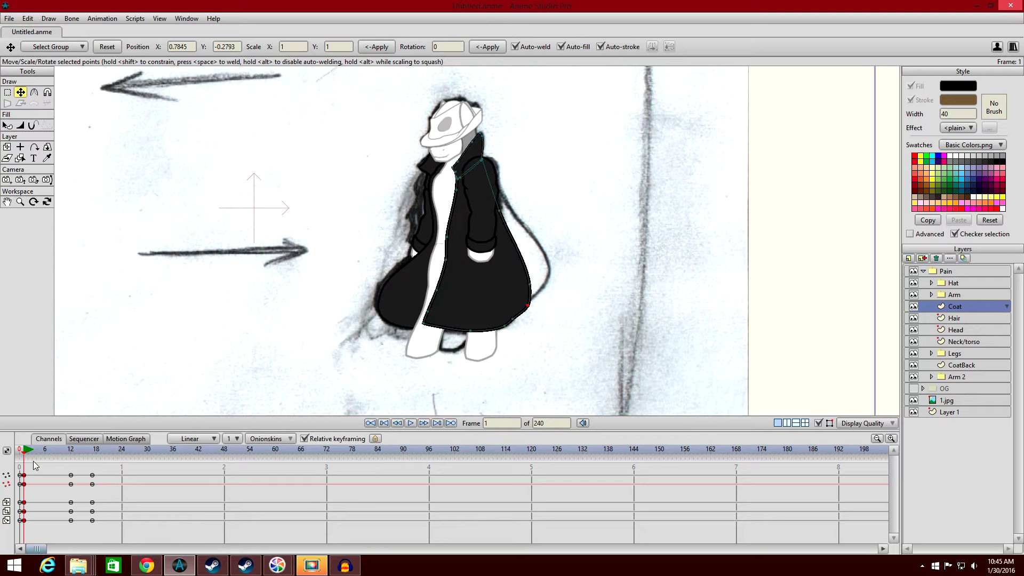
left_click(120, 456)
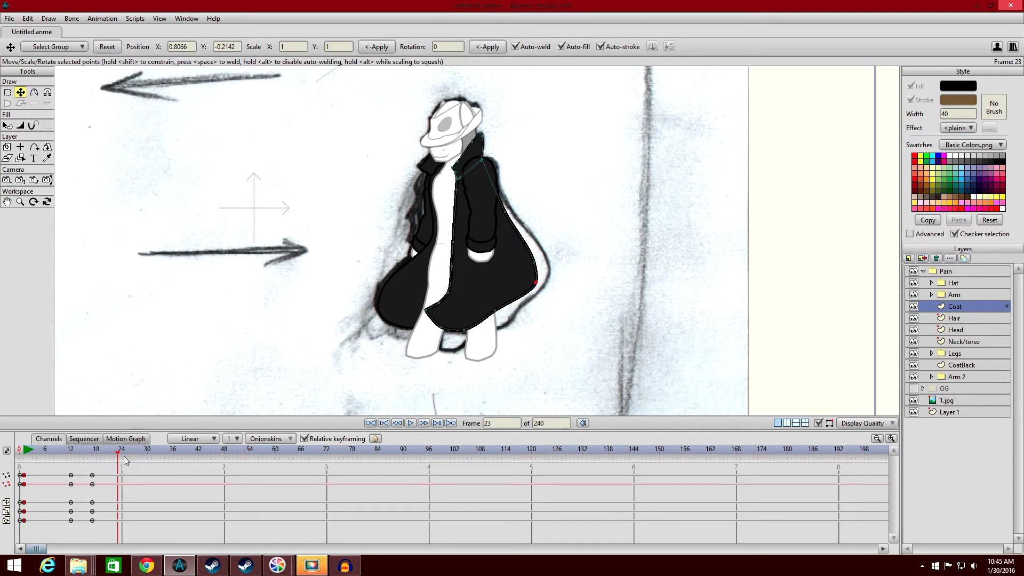
key("ctrl+v")
Add keyframes on the Coat layer at frame 22 and delete the pasted keyframes at frame 23.
left_click(114, 456)
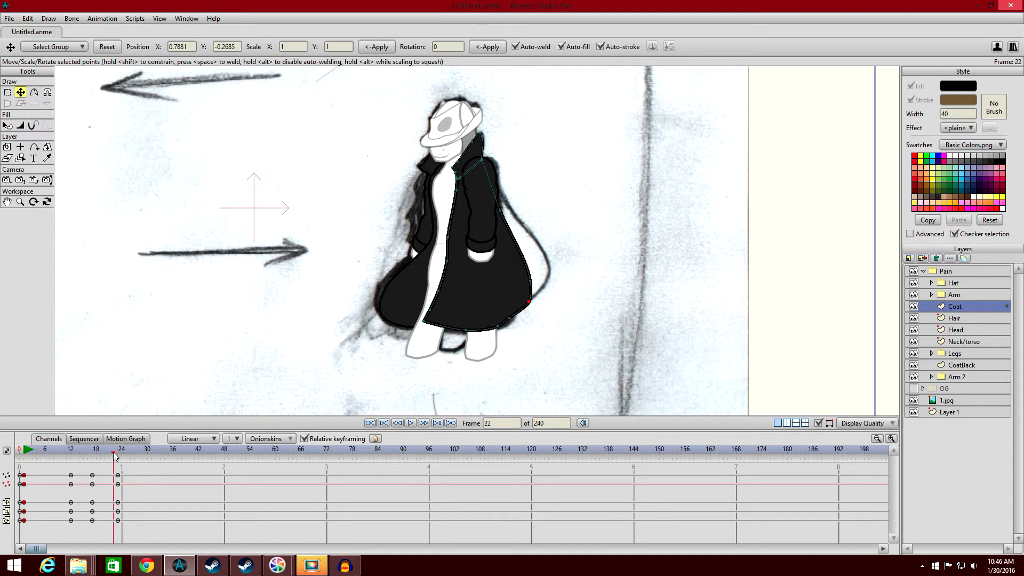
left_click(102, 19)
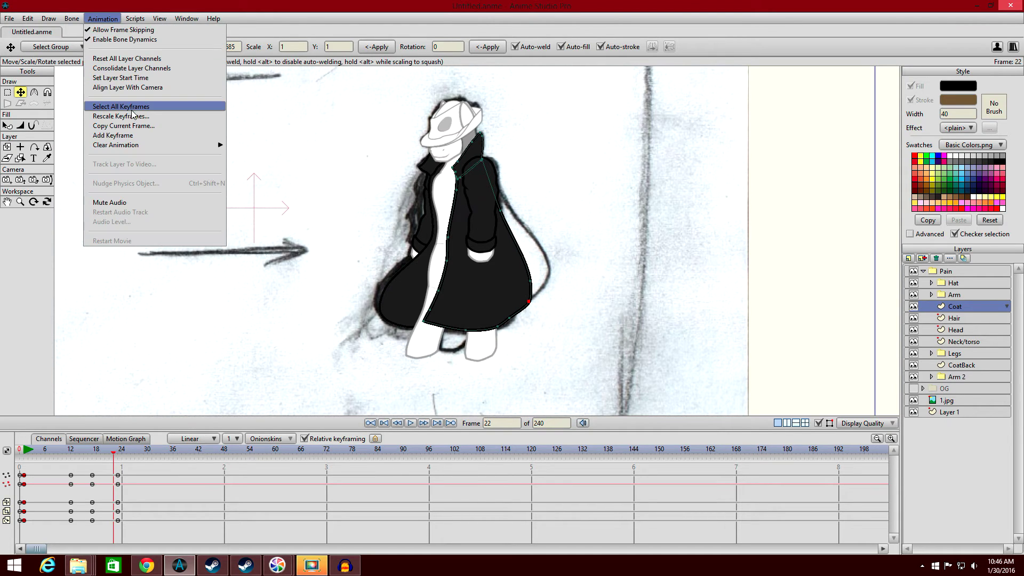
left_click(133, 137)
left_click_drag(120, 524, 114, 469)
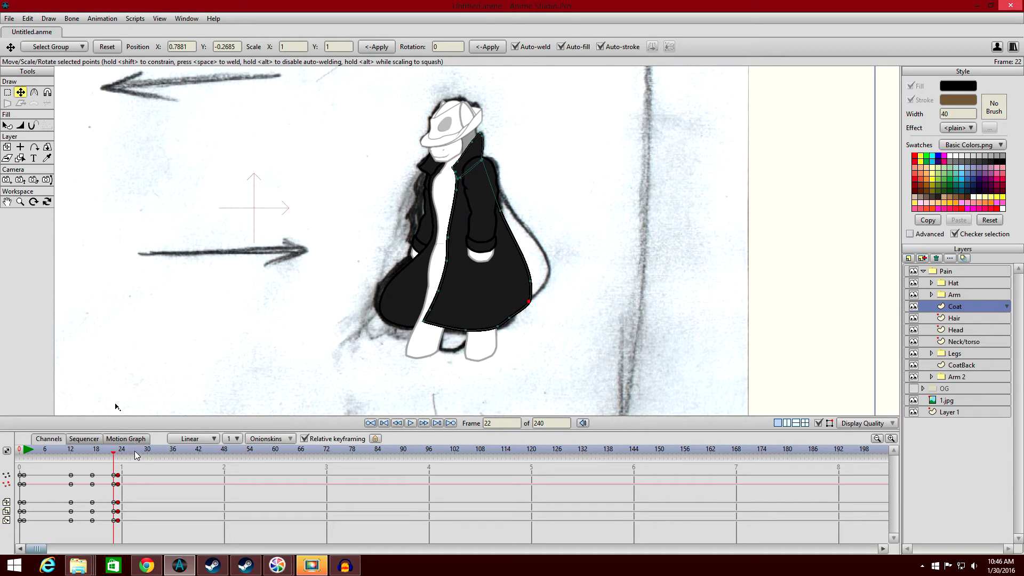
left_click(121, 455)
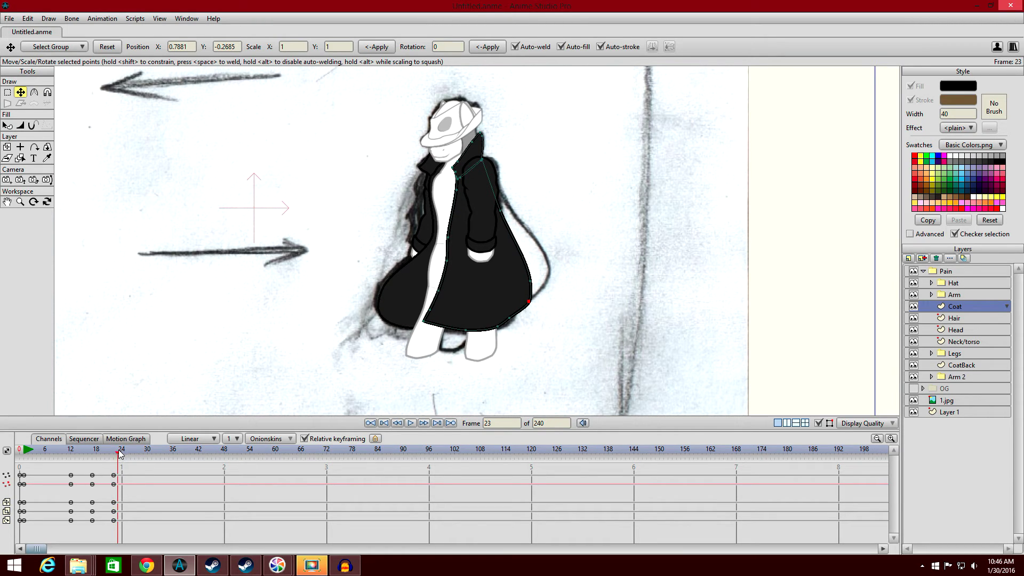
Set all of the Coat's frame 22 keyframes to cycle back to frame 1.
left_click(114, 455)
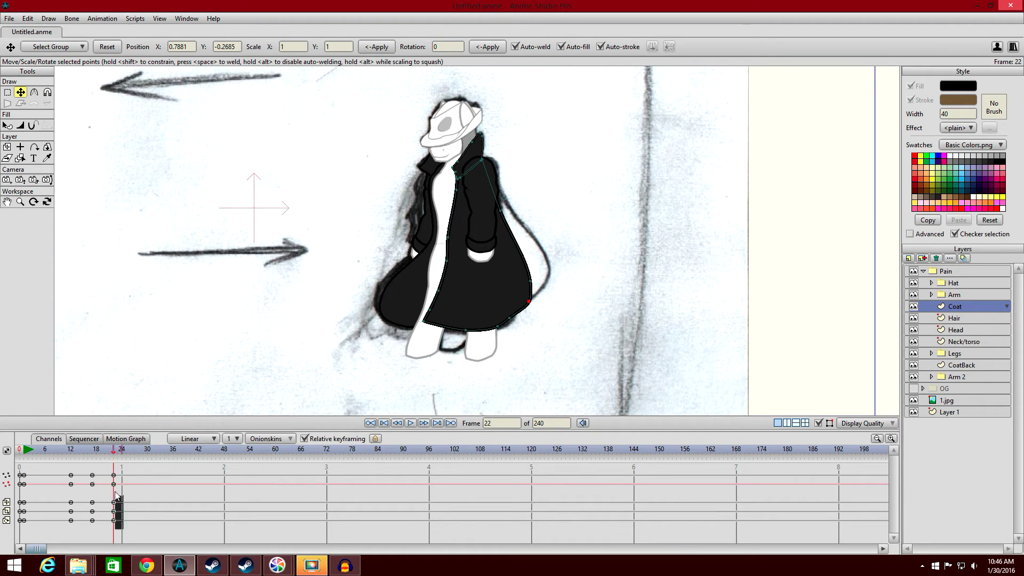
right_click(113, 473)
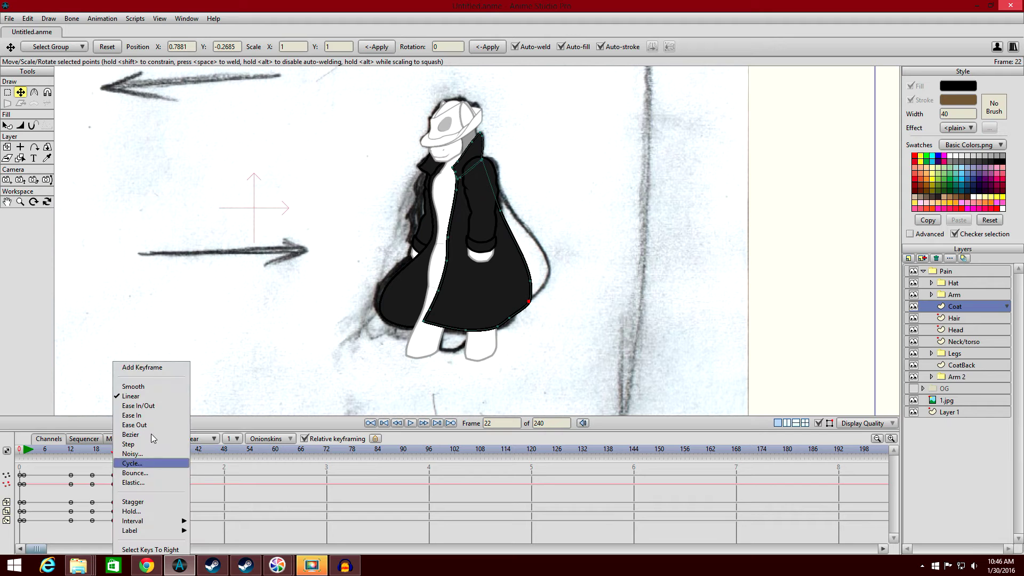
left_click(132, 463)
left_click(512, 157)
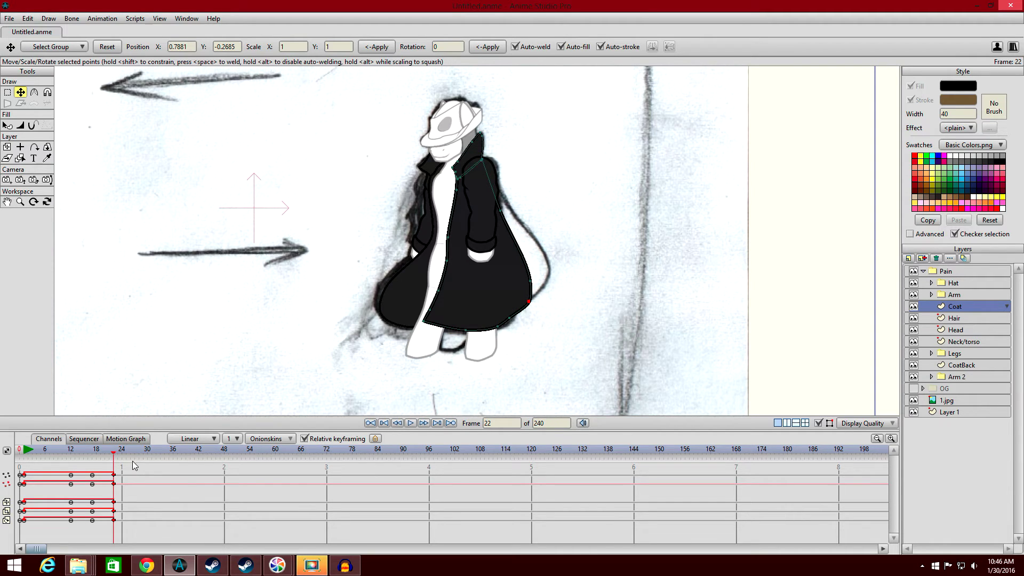
Play the cycling coat animation from frame 1 to check the flapping motion.
left_click(23, 457)
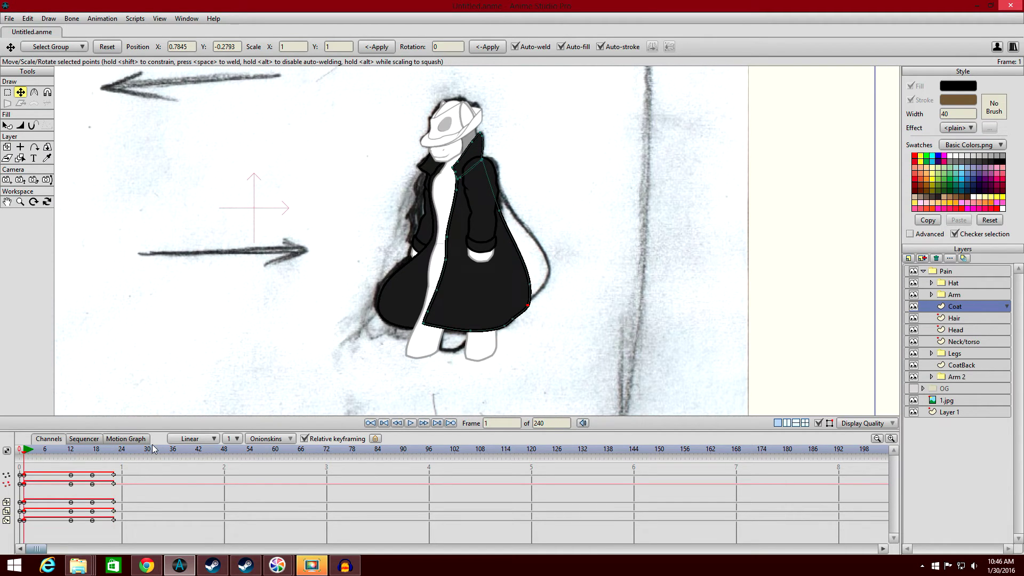
left_click(409, 423)
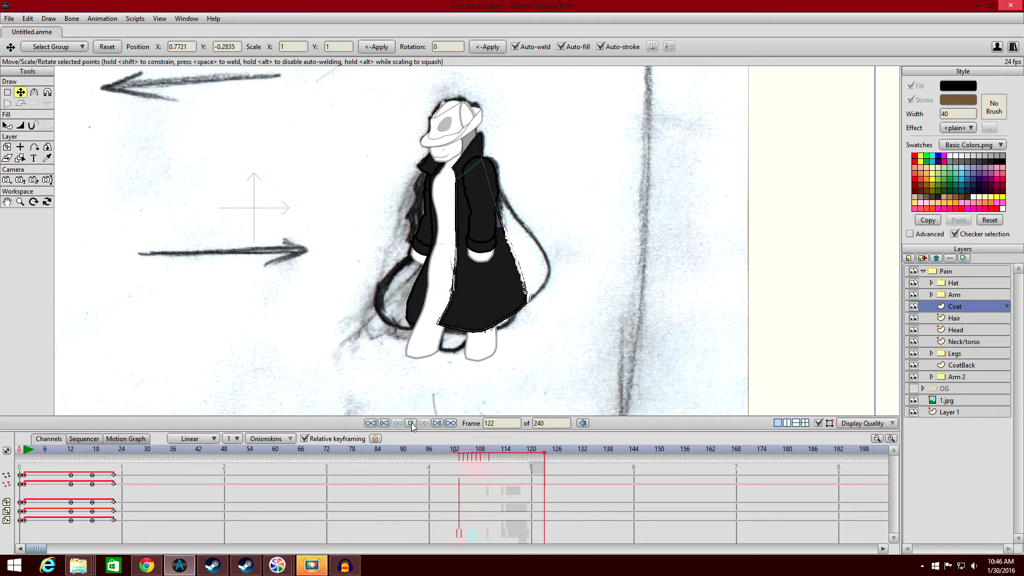
left_click(410, 423)
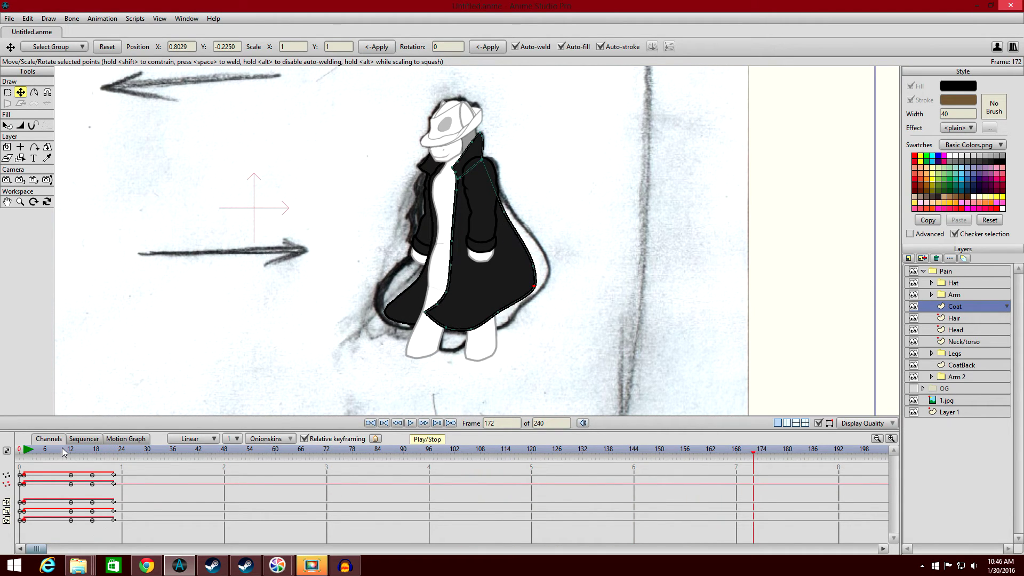
At frame 17, select the Coat's lower back edge points and pull them inward to about X 0.768, Y -0.188.
left_click_drag(75, 457, 95, 456)
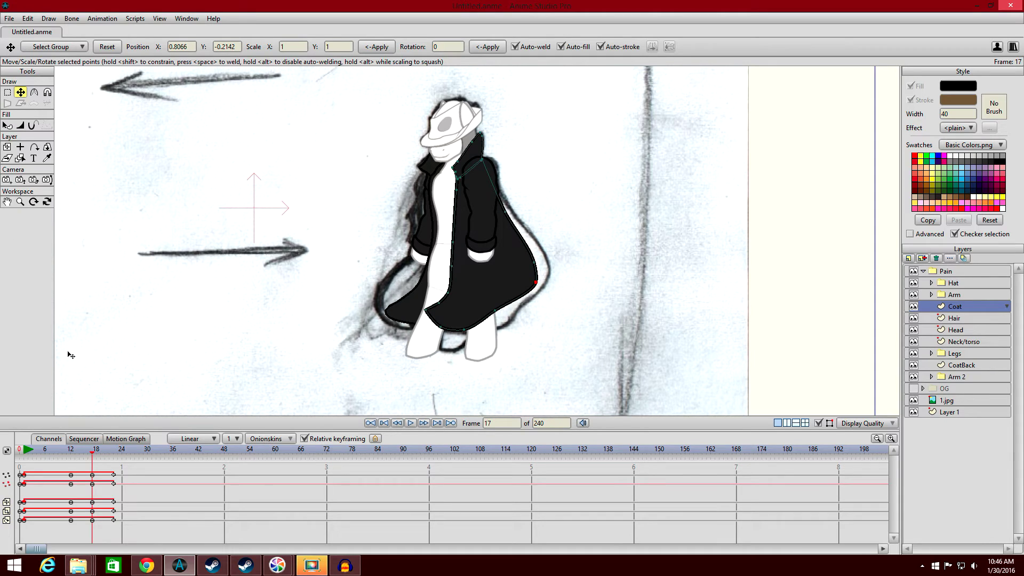
left_click(8, 93)
left_click_drag(558, 365, 529, 278)
left_click(21, 93)
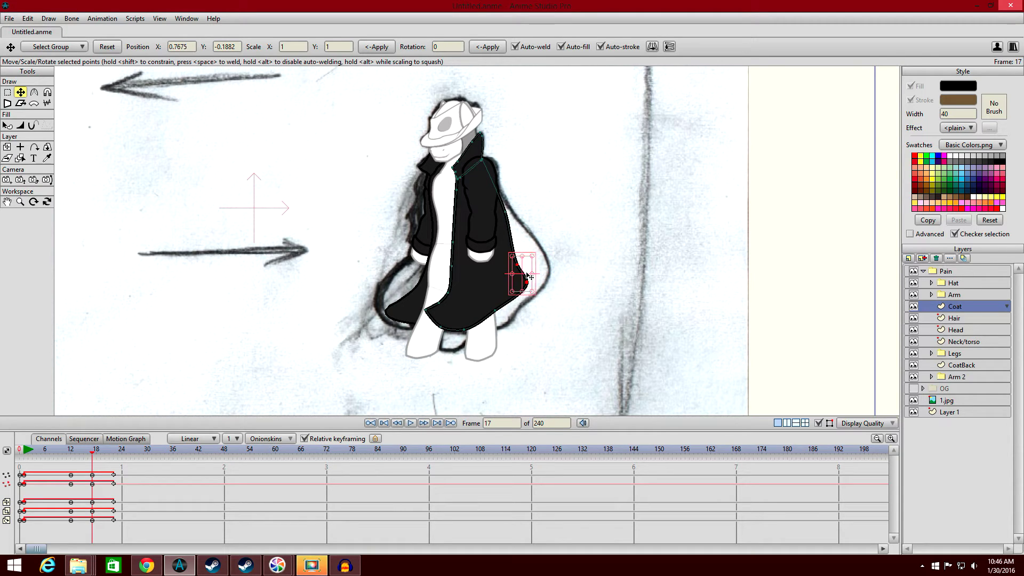
At frame 13, pull the Coat's lower back corner outward and up, and place the adjacent hem point at about X 0.709, Y -0.313.
left_click_drag(92, 456, 76, 455)
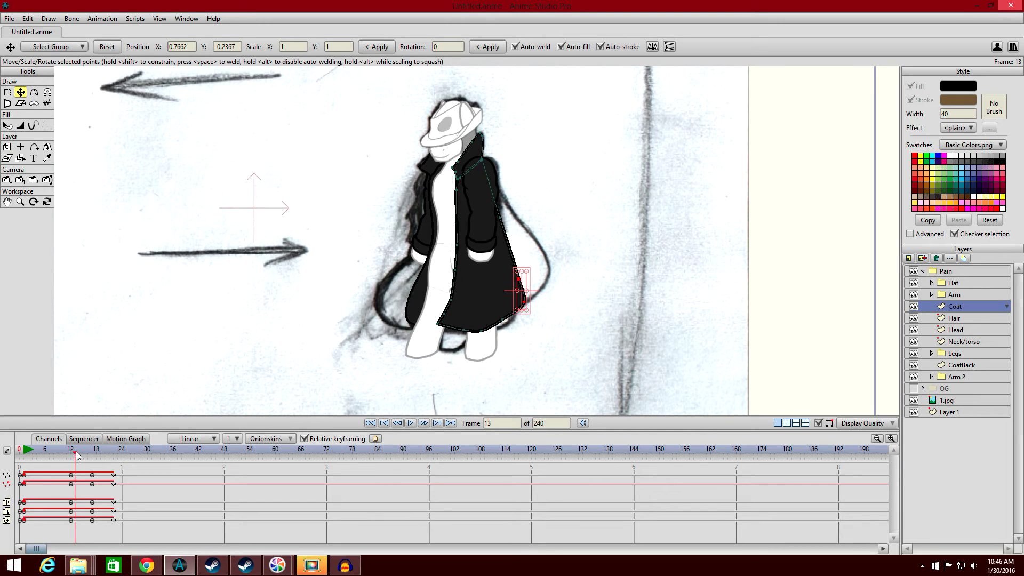
left_click_drag(528, 309, 534, 295)
left_click(502, 317)
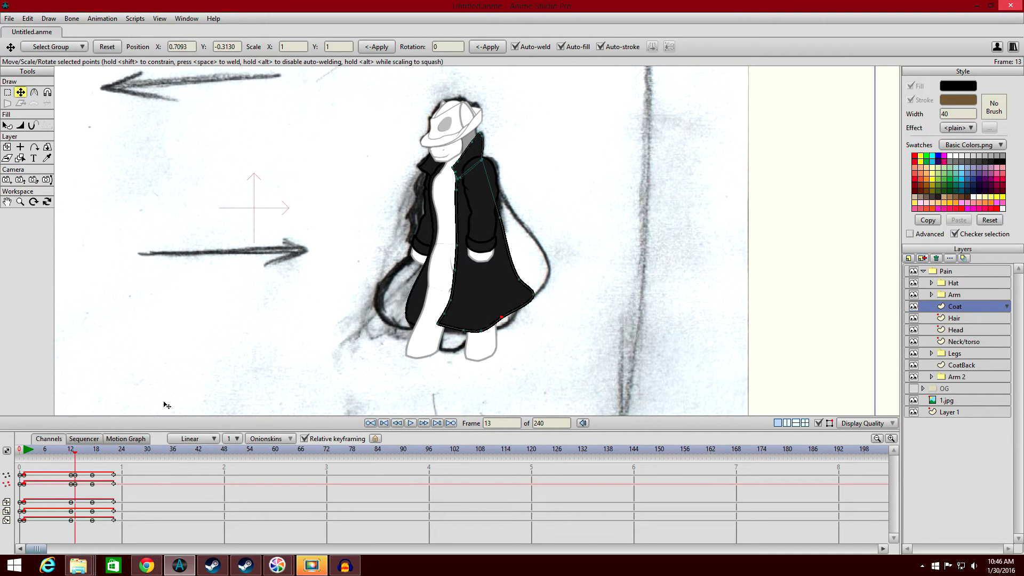
Move the Coat's frame 13 point keyframes to frame 14 and play the loop from frame 1.
mouse_move(75, 456)
left_mouse_down()
mouse_move(64, 456)
mouse_move(74, 456)
mouse_move(81, 479)
mouse_move(74, 459)
mouse_move(116, 475)
mouse_move(74, 472)
left_mouse_up()
left_click(75, 484)
left_click_drag(49, 463, 24, 458)
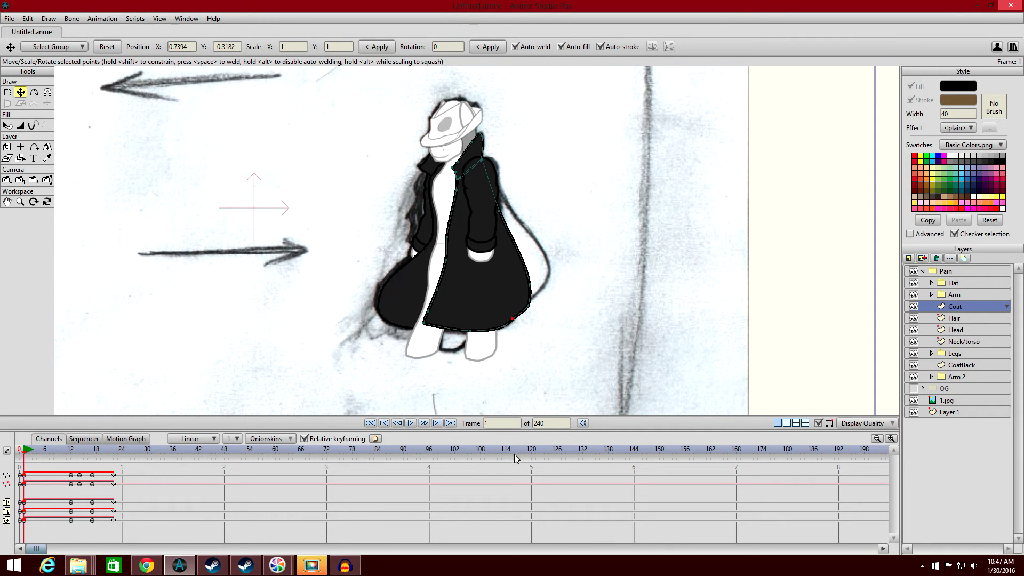
left_click(410, 422)
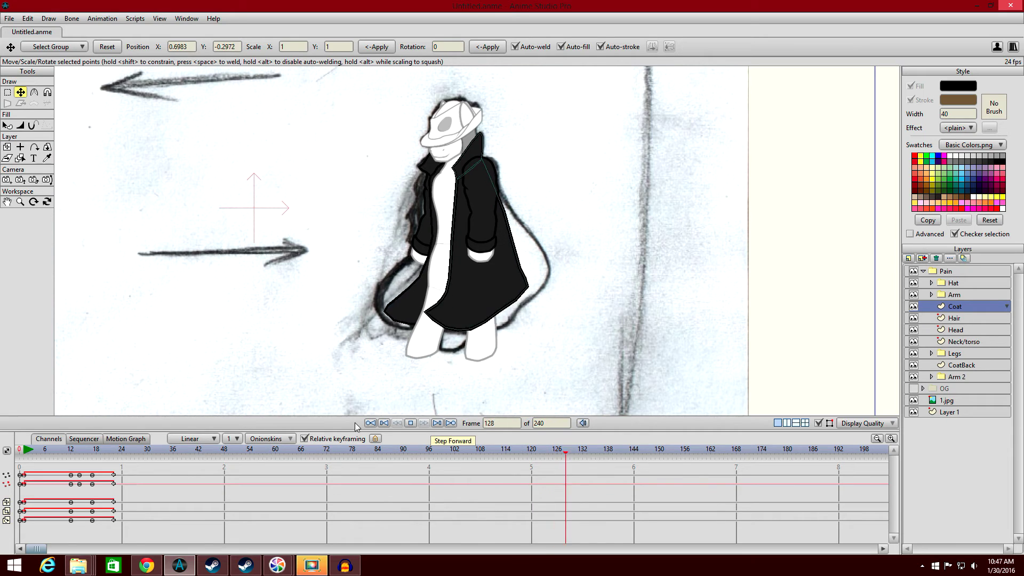
Shift the Coat's frame 14 point keyframes to frame 15 and play the loop from frame 12.
left_click(164, 470)
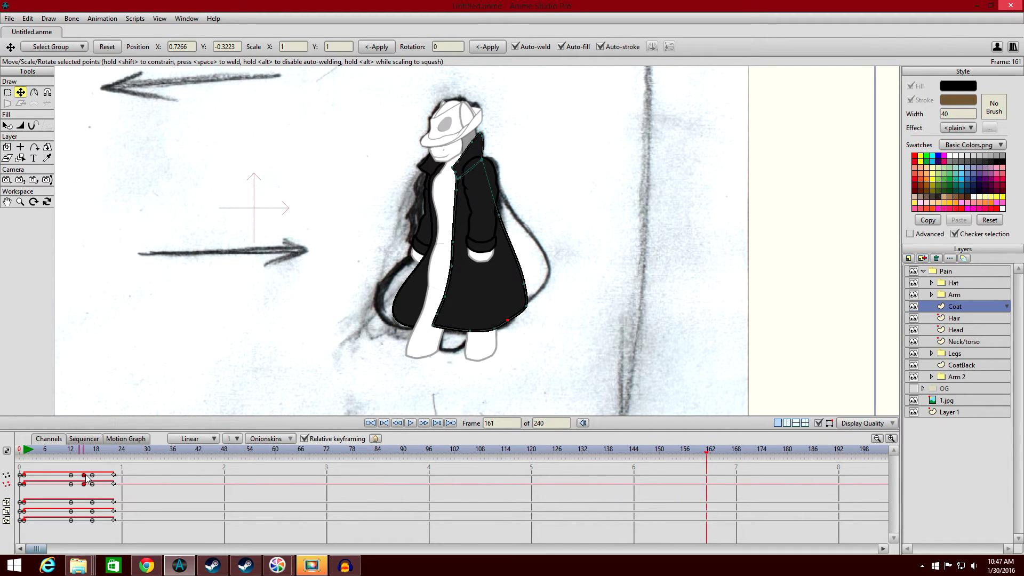
left_click(71, 454)
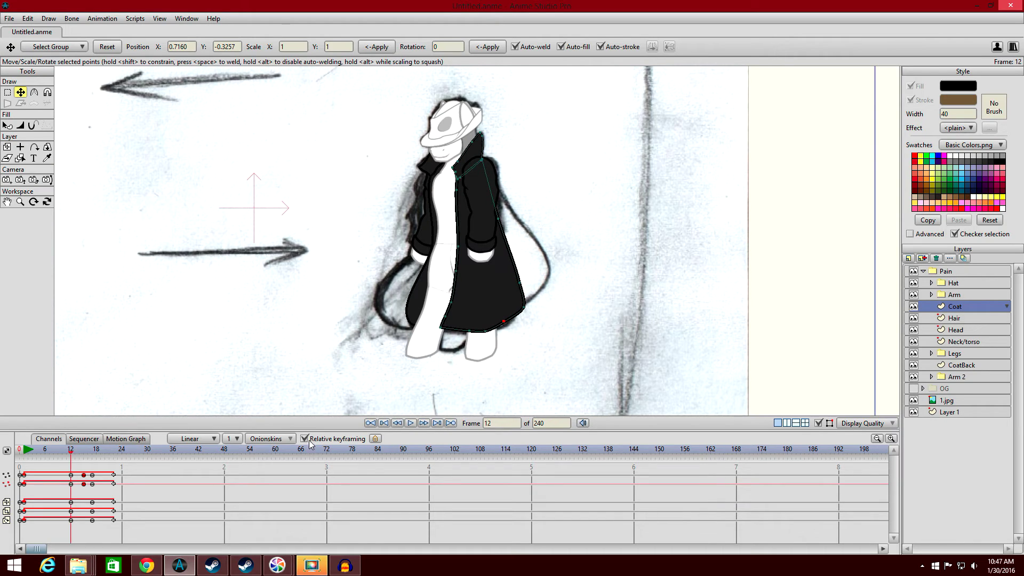
left_click(413, 423)
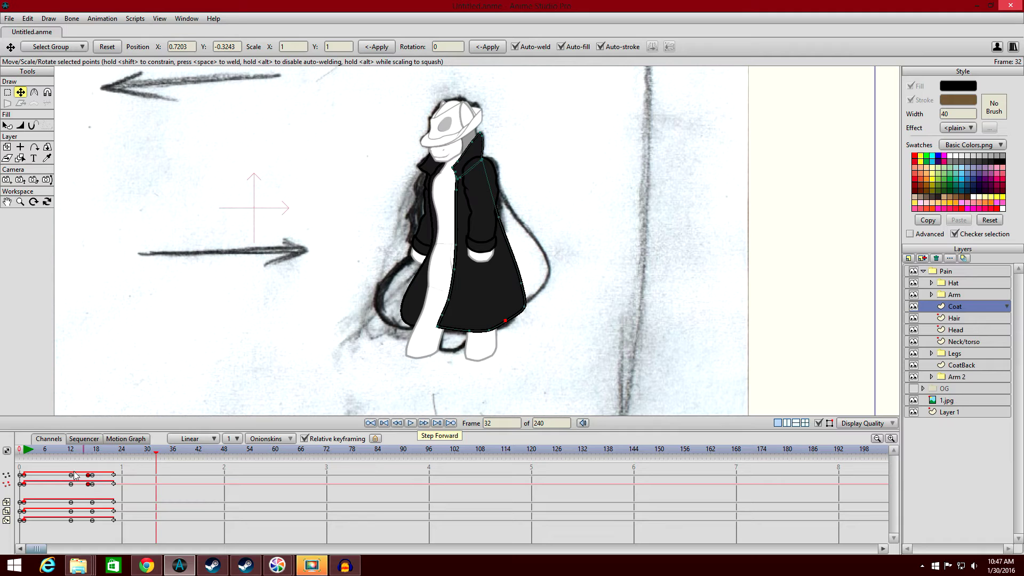
Retime the Coat's frame 15 point keyframes to frame 16 and its frame 17 keyframes to frame 19, and play the loop.
left_click(71, 454)
left_click_drag(101, 530, 96, 458)
left_click(28, 453)
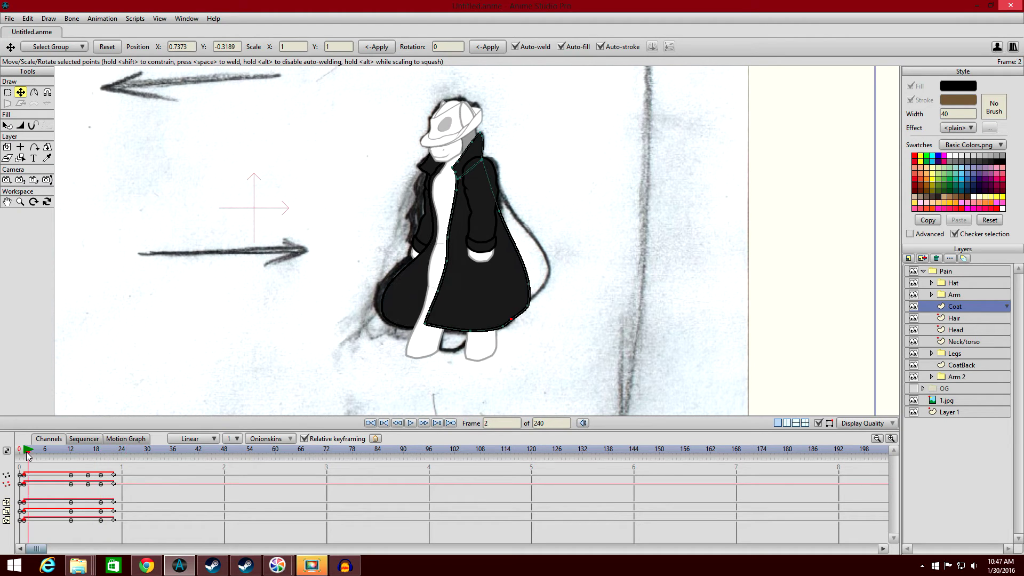
left_click(411, 423)
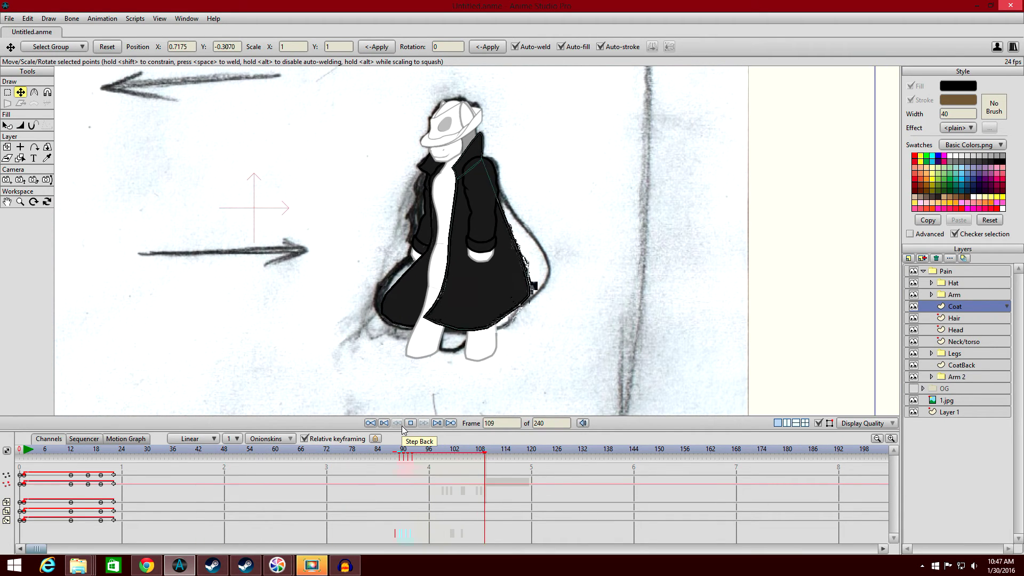
left_click(410, 423)
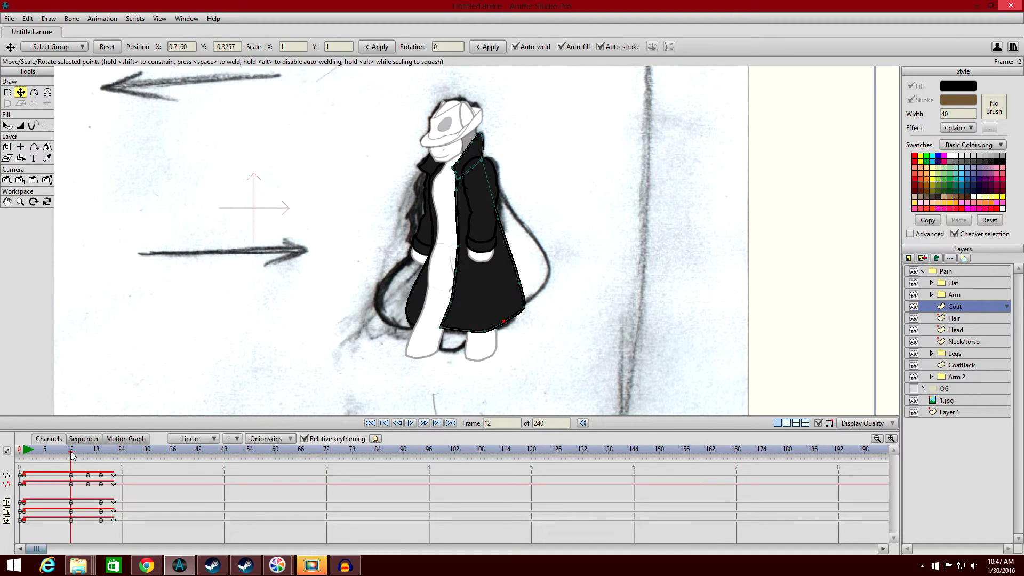
Move the Coat's frame 16 point keyframes to frame 17 and its frame 19 keyframes to frame 20, and play the loop from frame 12.
left_click_drag(79, 455, 106, 455)
left_click(88, 483)
left_click(89, 474, "shift")
left_click_drag(109, 532, 106, 476)
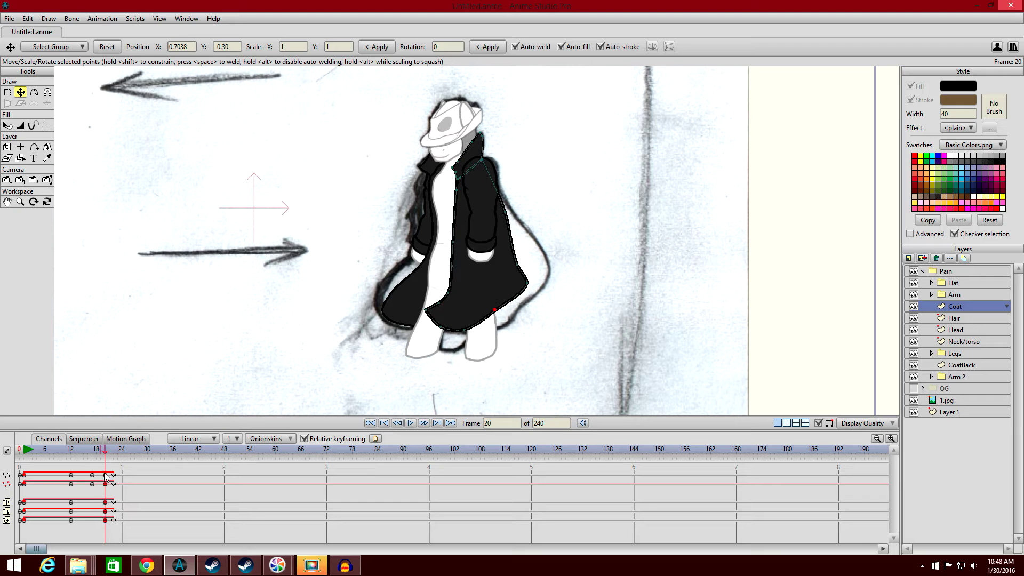
left_click(73, 451)
left_click(411, 423)
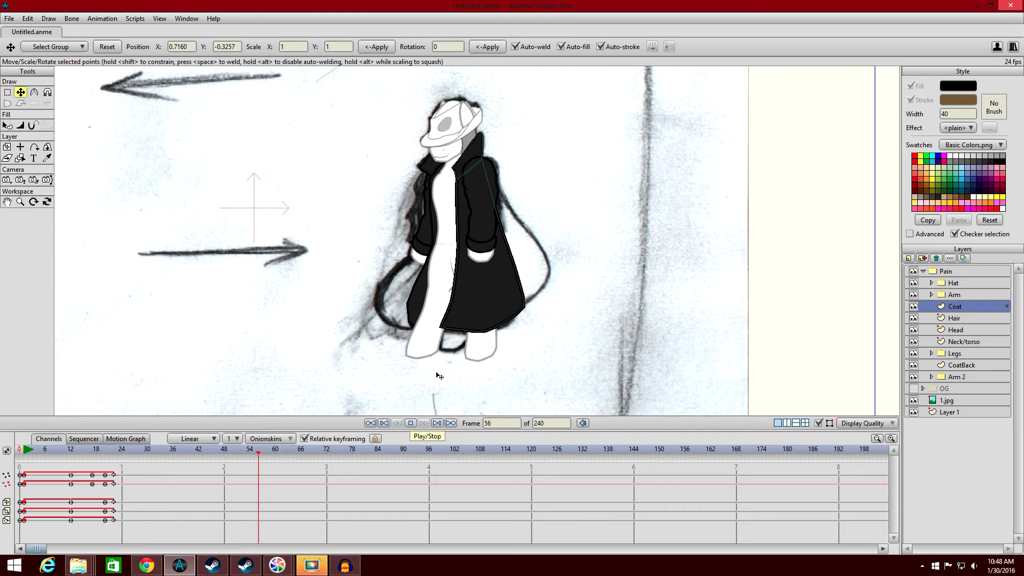
left_click(415, 423)
Move the Coat's frame 17 point keyframes back to frame 16 and its frame 20 keyframes to frame 18, and replay from frame 12.
left_click_drag(75, 474, 90, 476)
left_click_drag(108, 531, 98, 475)
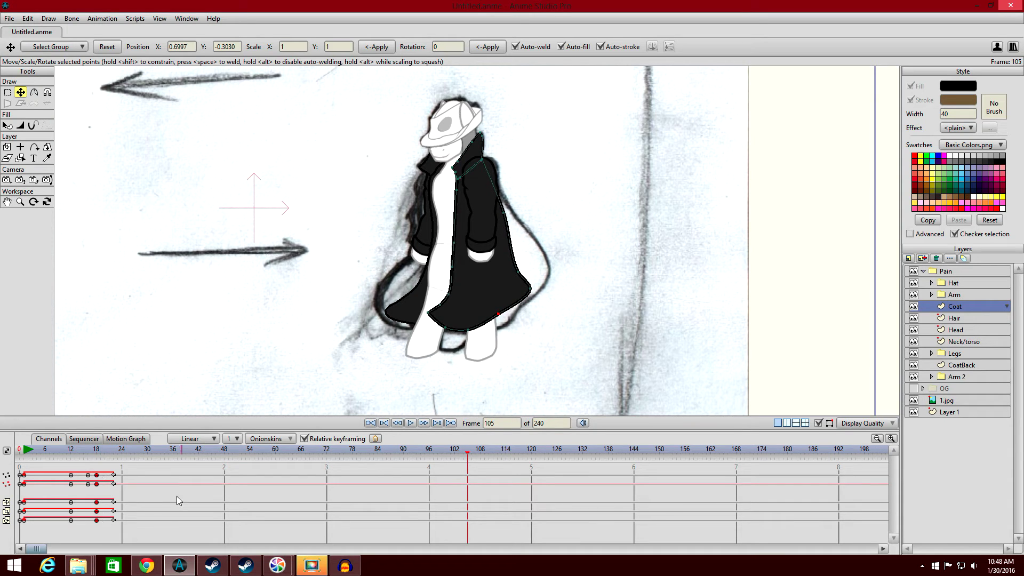
left_click(71, 453)
left_click(410, 423)
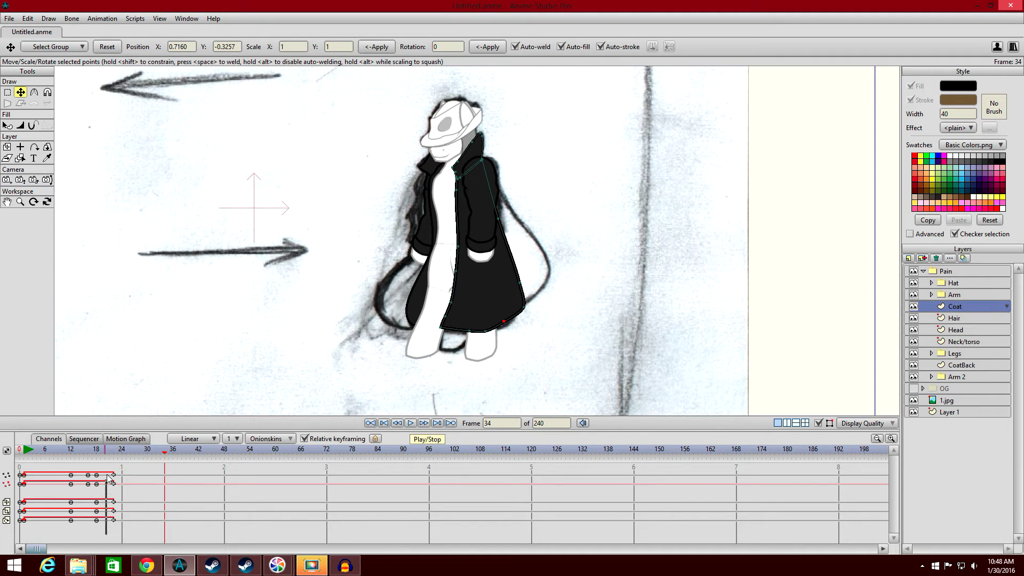
Delete all of the Coat's keyframes at frame 18 and play the loop from frame 1.
left_click(97, 454)
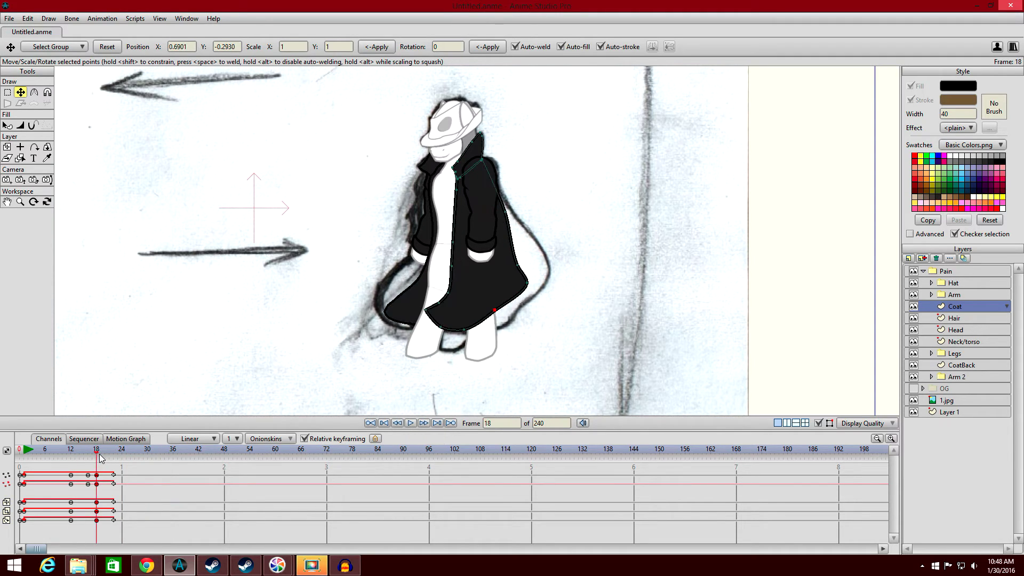
left_click_drag(91, 454, 24, 445)
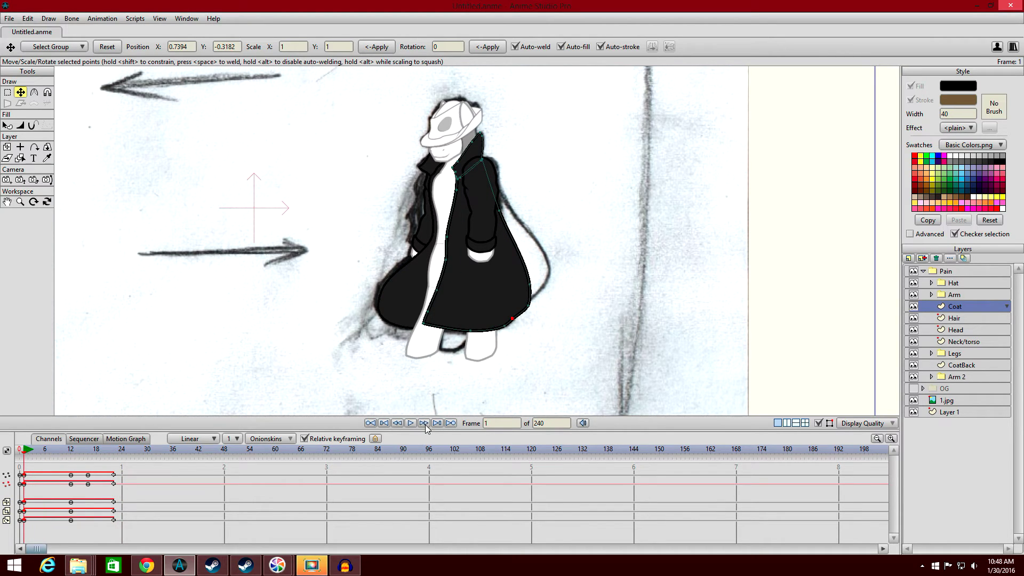
left_click(404, 425)
left_click(410, 424)
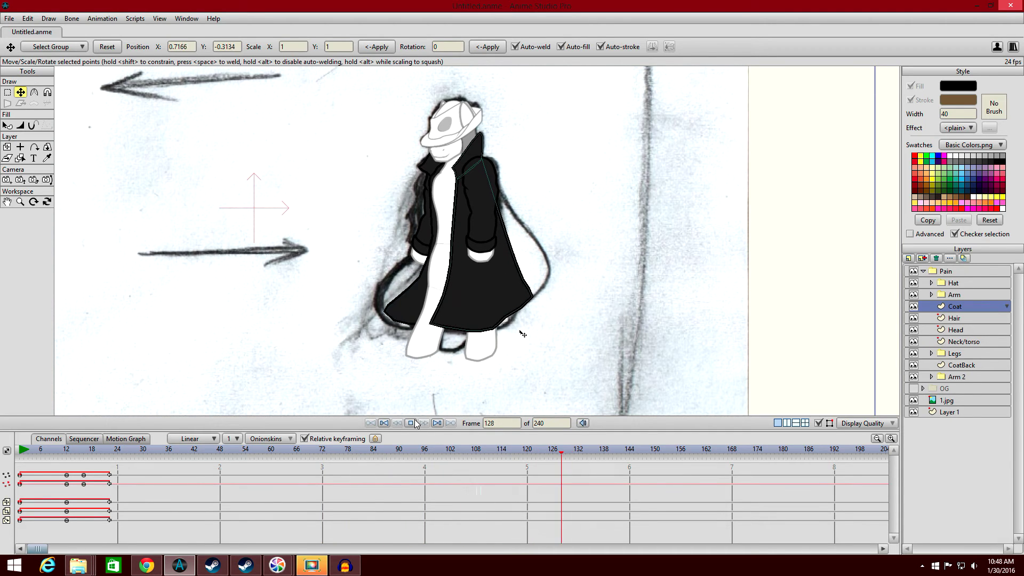
At frame 16, reshape the coat by repositioning the points at its lower front corner and along its front edge.
key("space")
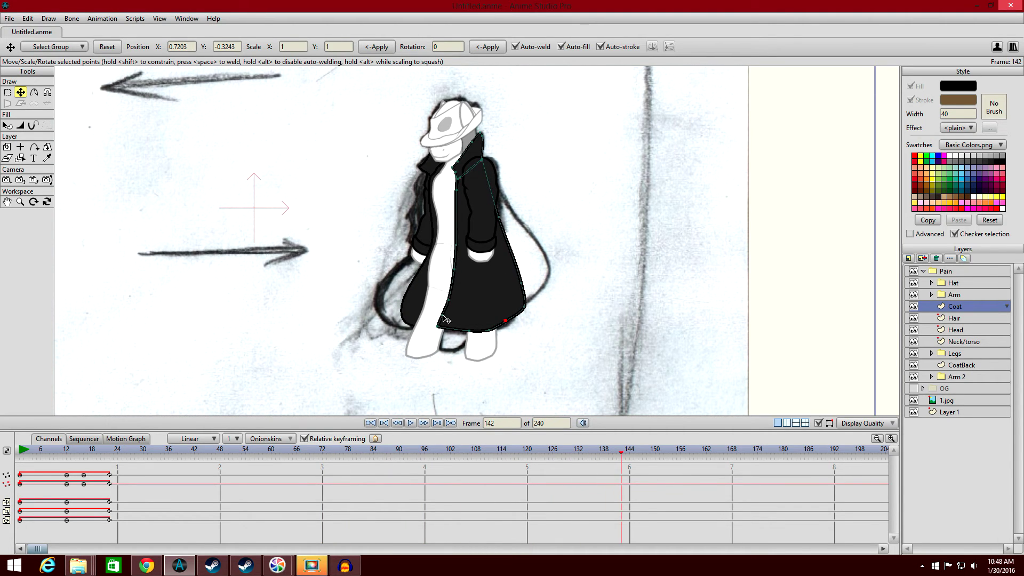
left_click(21, 453)
left_click_drag(21, 452, 86, 458)
scroll(344, 313, "up", 5)
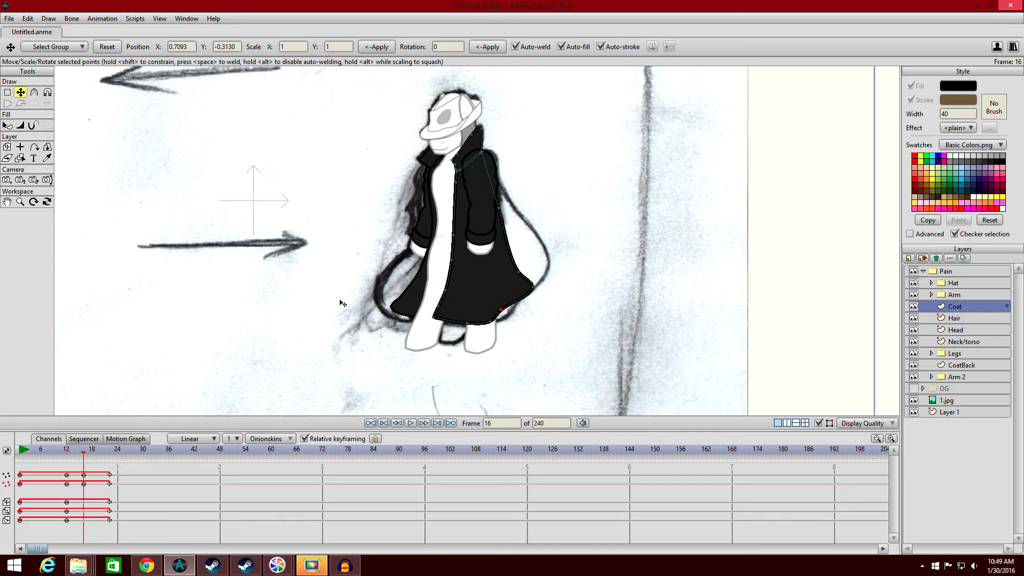
left_click_drag(347, 261, 347, 230)
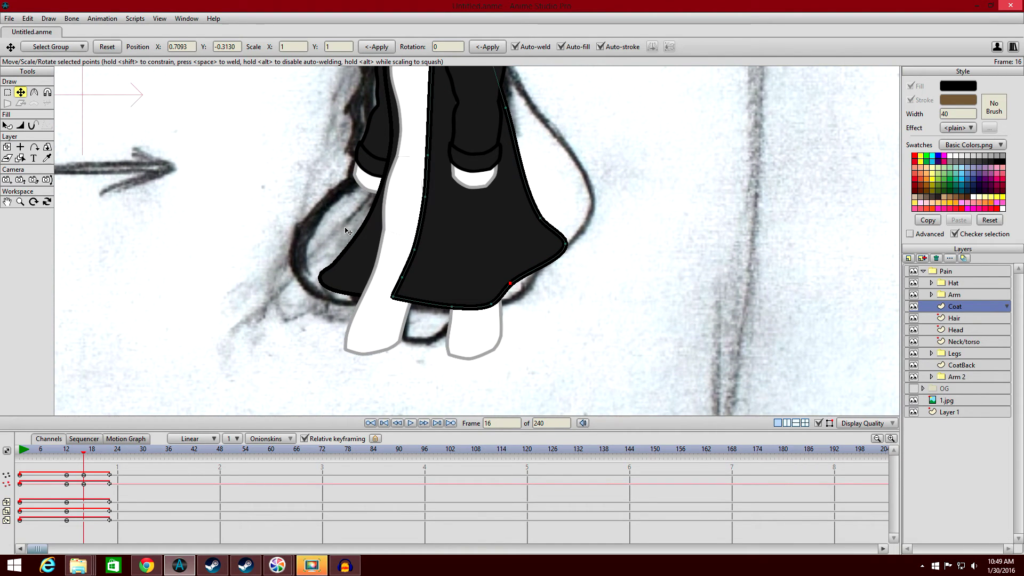
left_click(159, 299)
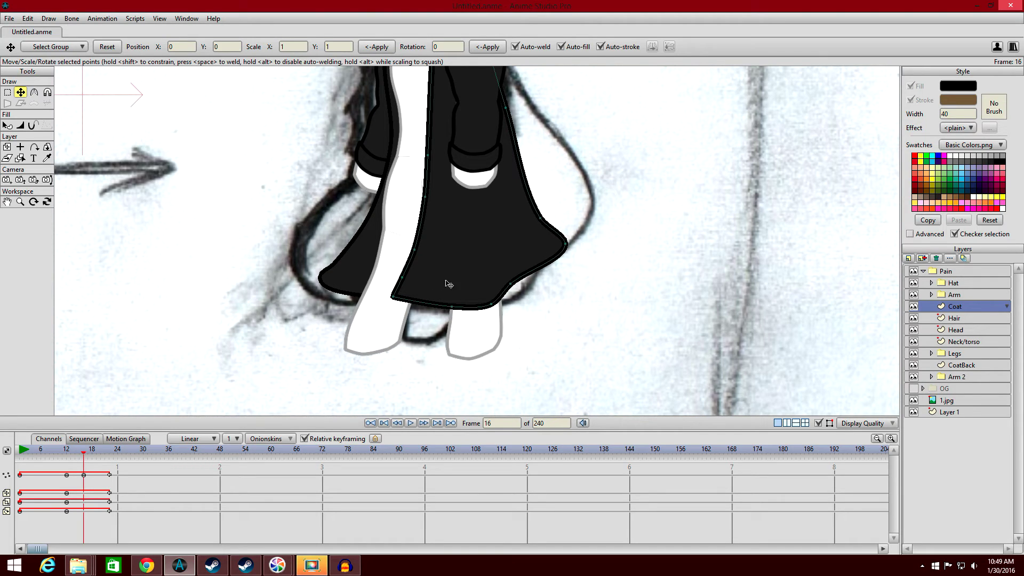
left_click_drag(393, 297, 447, 259)
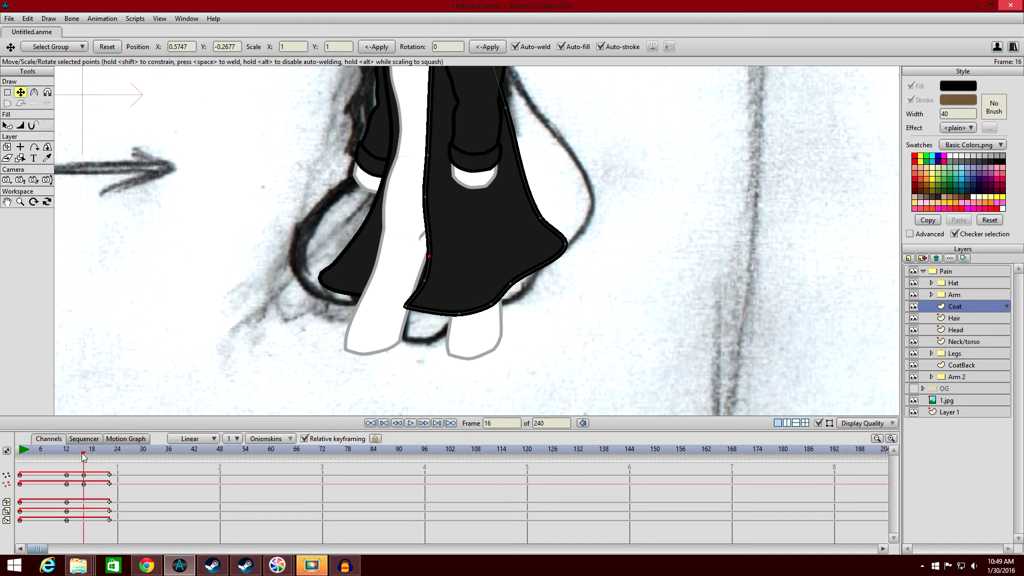
At frame 19, reshape the coat's lower front corner and pull its bottom hem point downward.
mouse_move(83, 454)
left_mouse_down()
mouse_move(71, 452)
mouse_move(113, 445)
mouse_move(96, 441)
left_mouse_up()
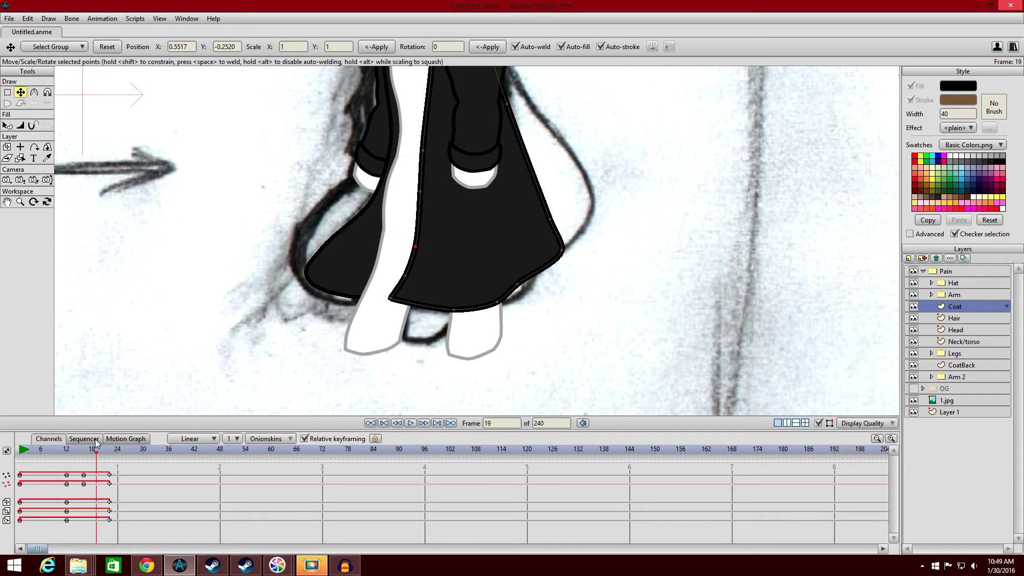
left_click_drag(412, 278, 434, 316)
Play back the animation from frame 1 to examine the coat's swing, and stop it.
left_click_drag(96, 453, 19, 449)
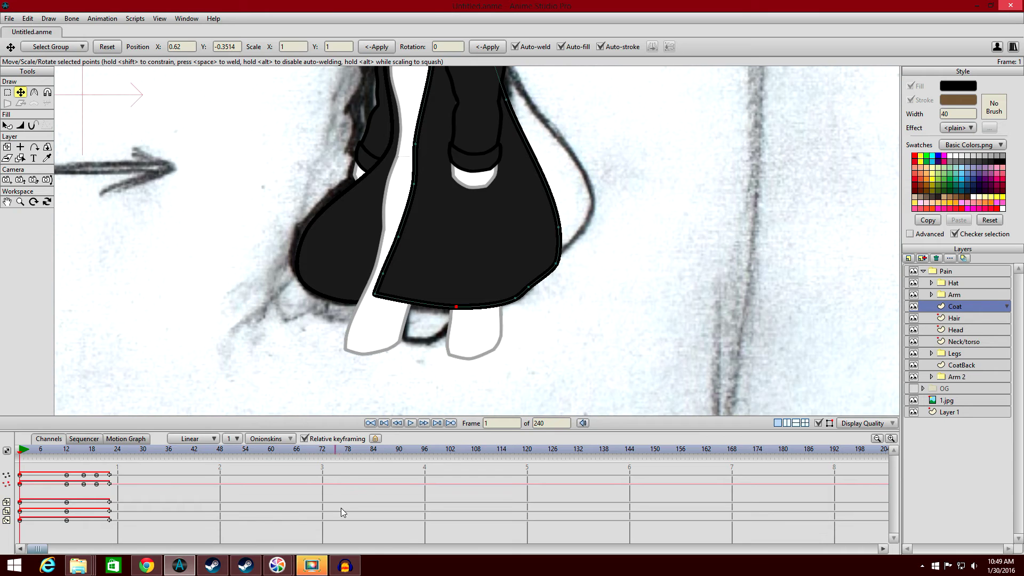
scroll(462, 358, "down", 3)
left_click(411, 424)
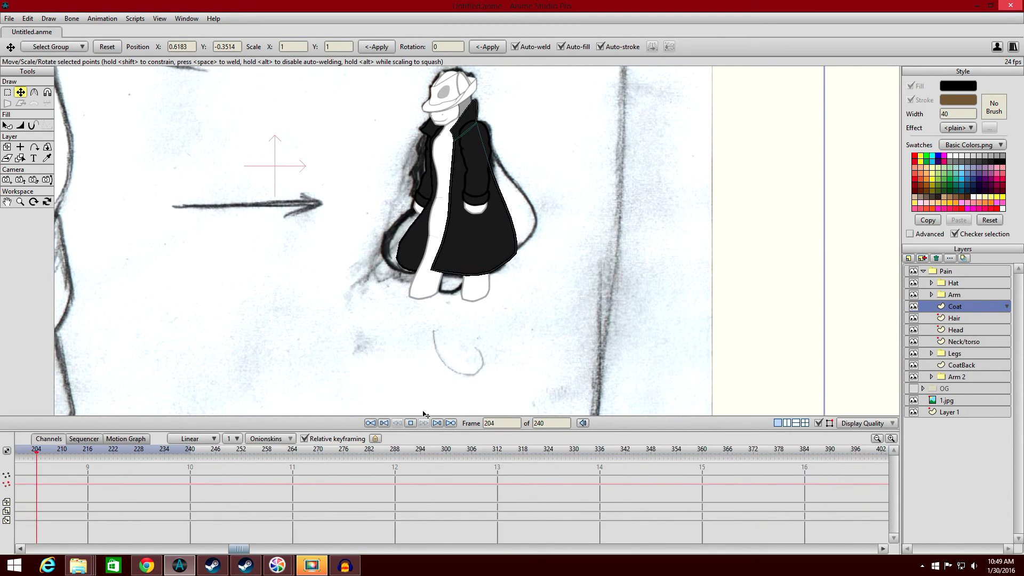
left_click(411, 423)
left_click_drag(237, 549, 54, 486)
Try rounding the coat's lower front corner at frame 16 with the Curvature tool, and undo the change.
left_click(101, 453)
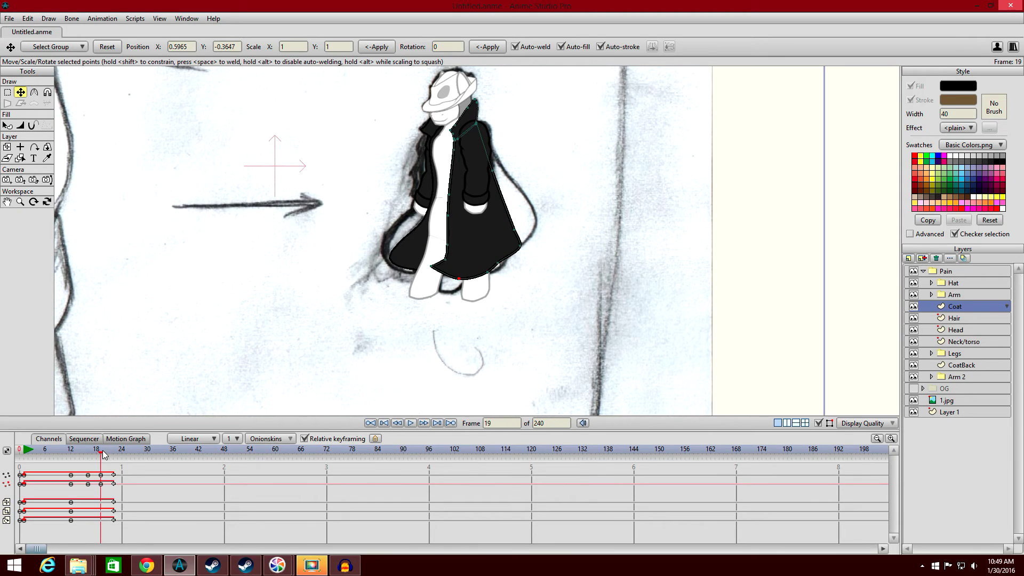
left_click_drag(103, 454, 89, 454)
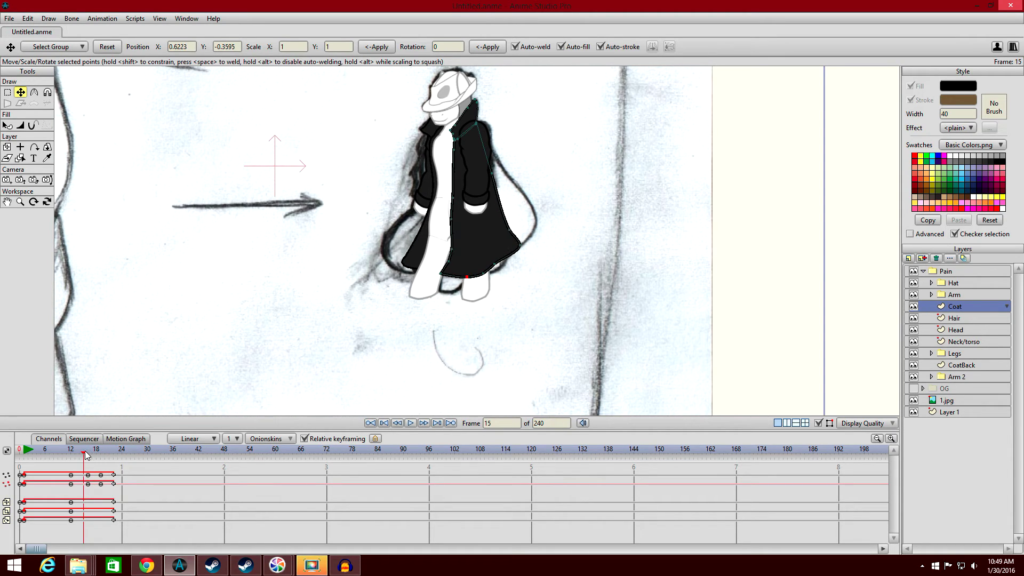
scroll(381, 281, "up", 4)
scroll(383, 282, "up", 3)
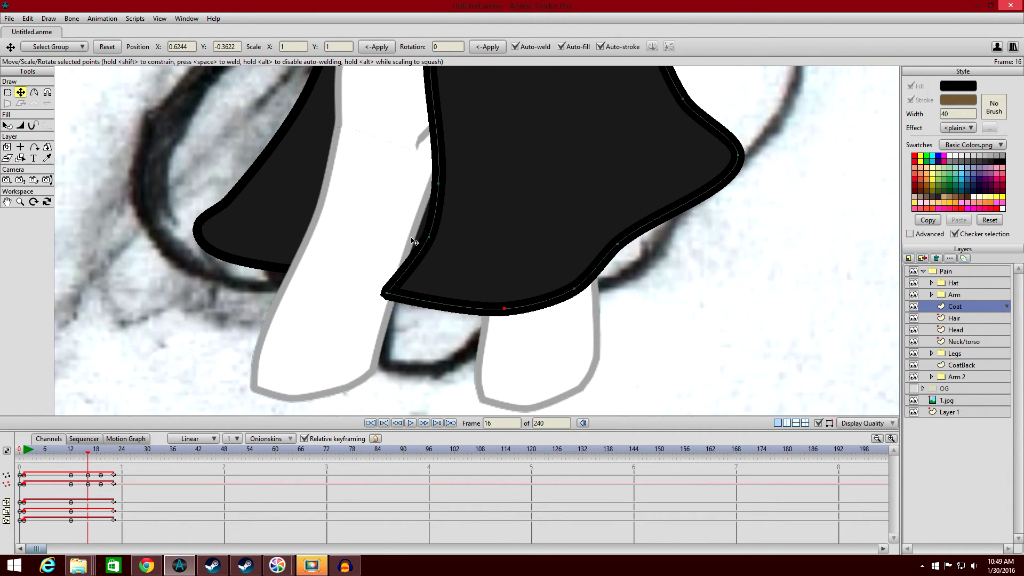
left_click(33, 93)
left_click_drag(390, 294, 437, 296)
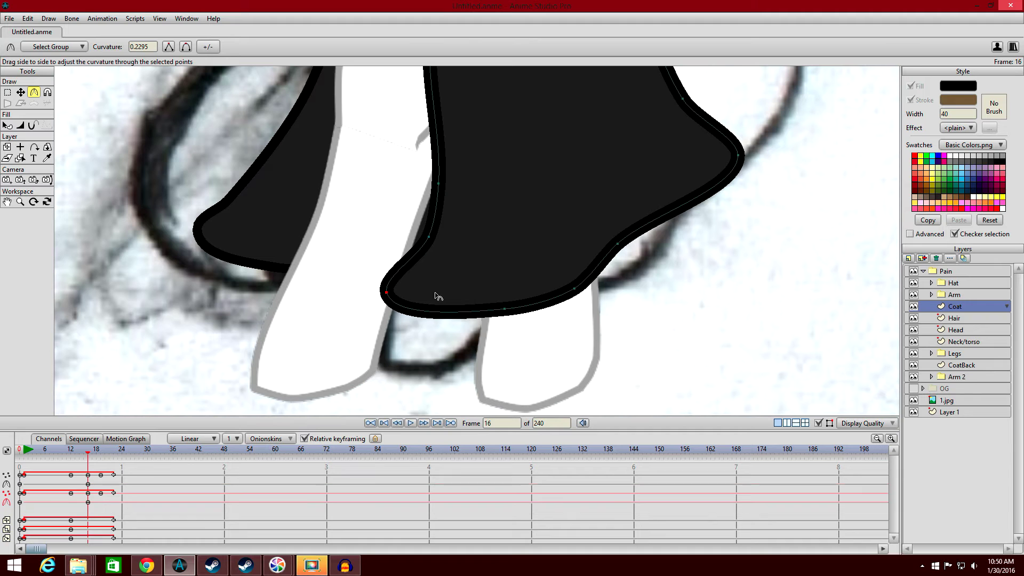
left_click_drag(89, 456, 70, 441)
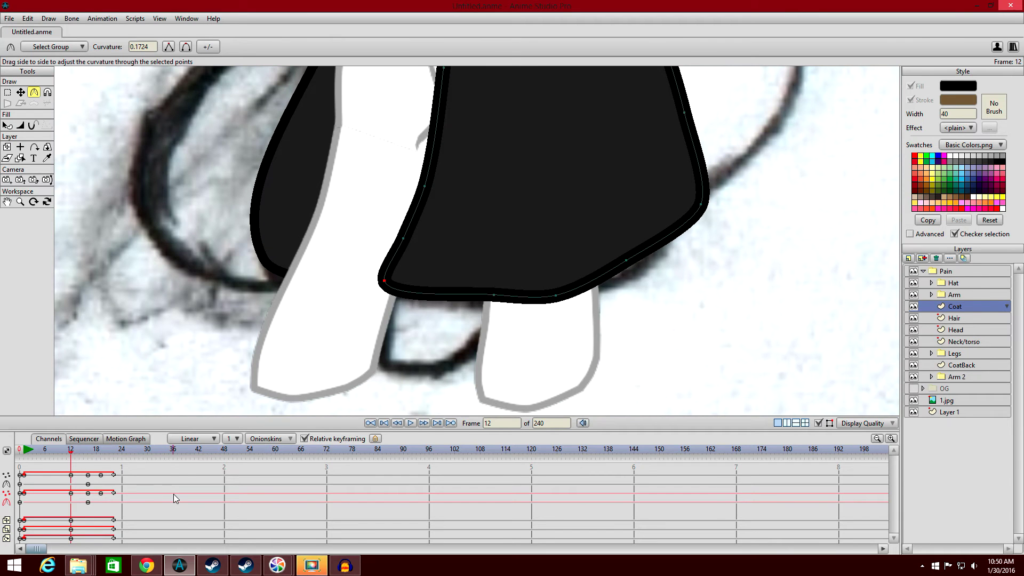
scroll(222, 336, "down", 3)
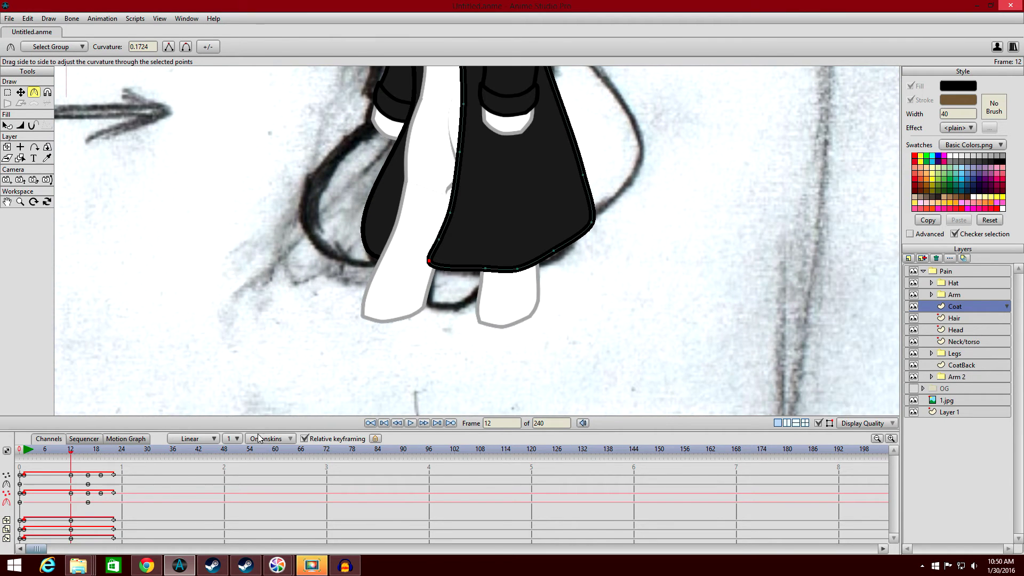
left_click_drag(261, 430, 268, 389)
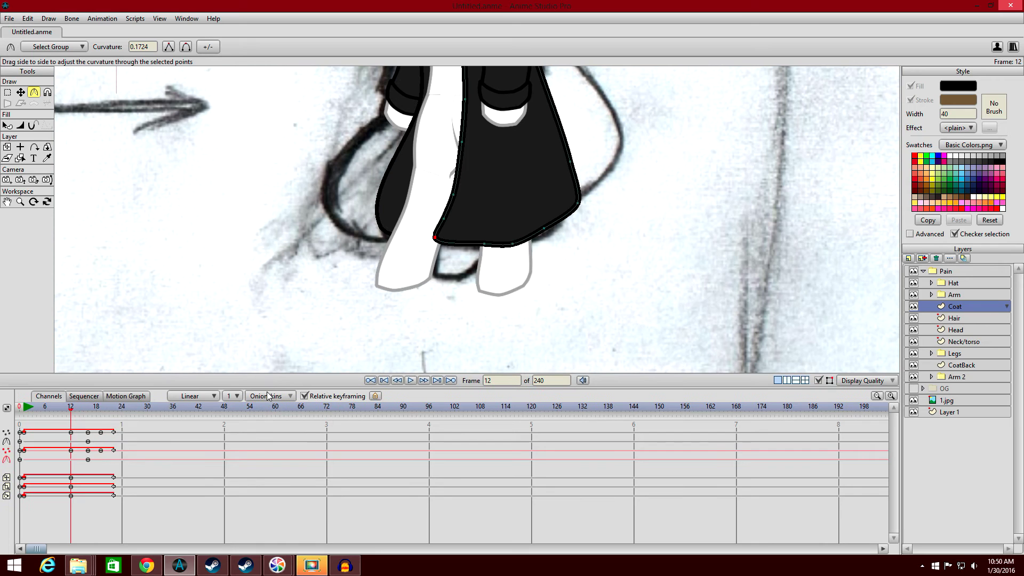
key("ctrl+z")
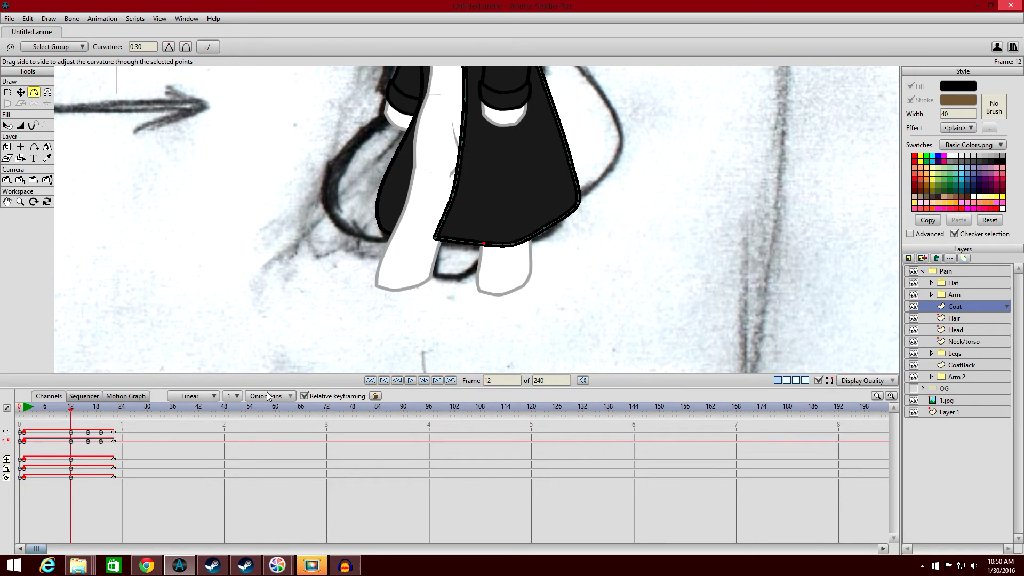
At frame 16, copy the current frame's Point Curvature channel to frame 16 to key the coat's curvature.
left_click(87, 408)
left_click(102, 19)
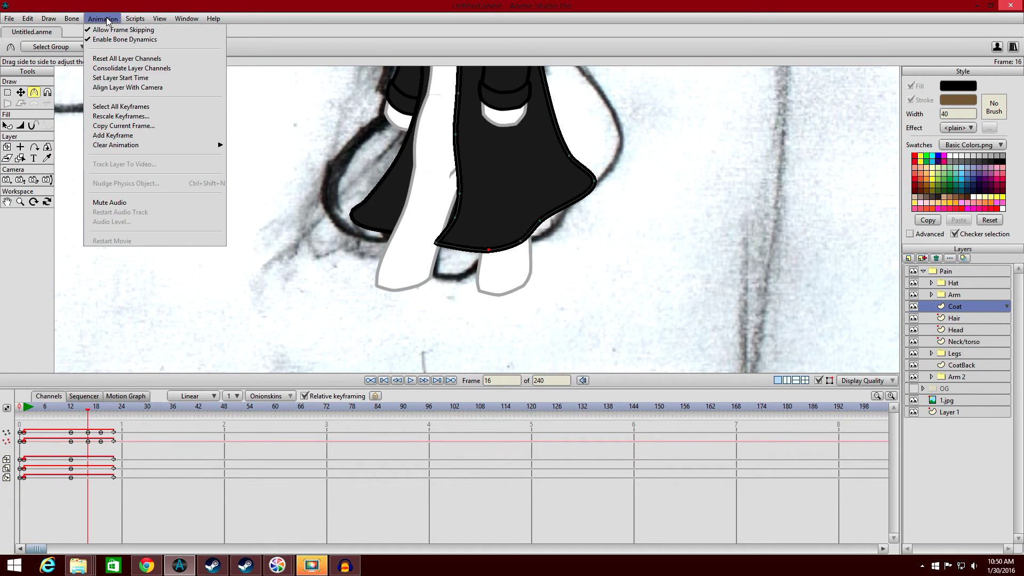
left_click(132, 126)
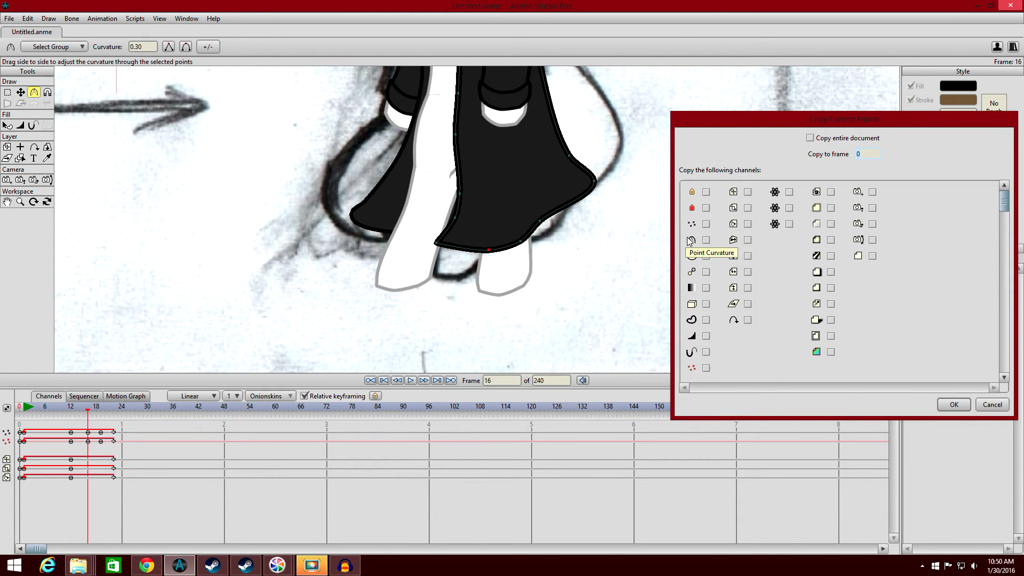
left_click(706, 240)
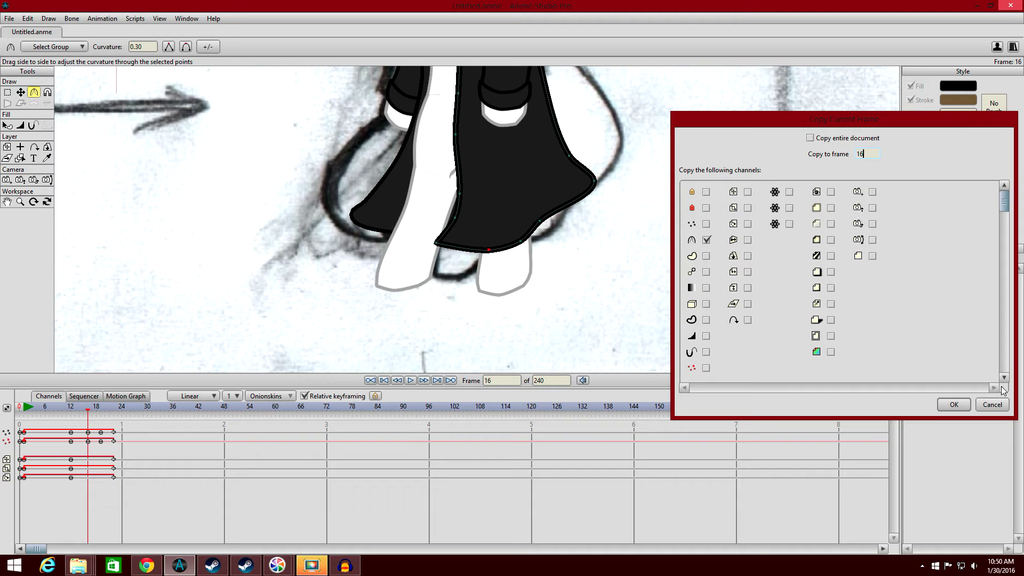
left_click(954, 405)
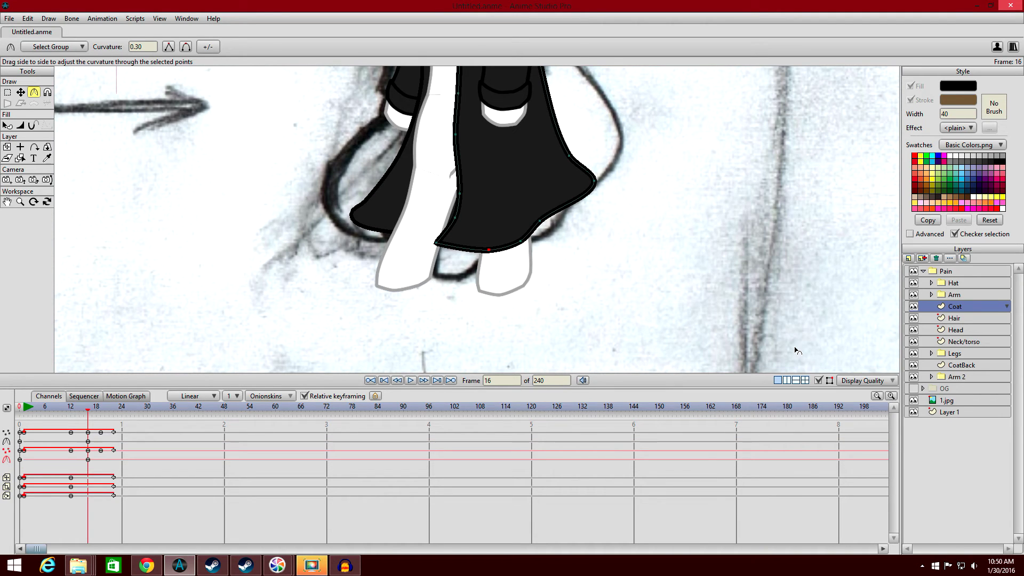
Add keyframes for the coat at frames 12 and 19.
left_click(72, 413)
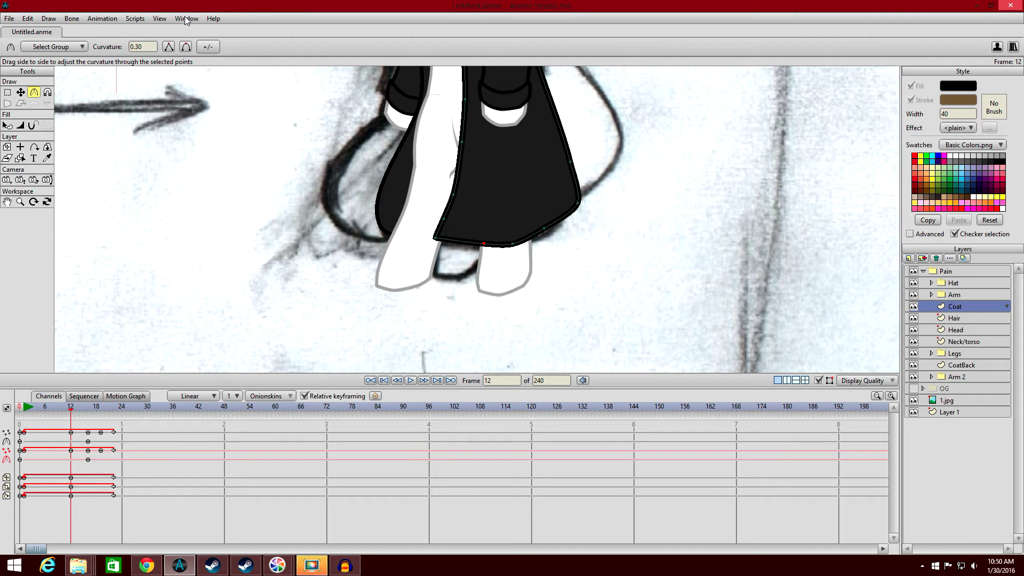
left_click(103, 18)
left_click(129, 132)
left_click(104, 411)
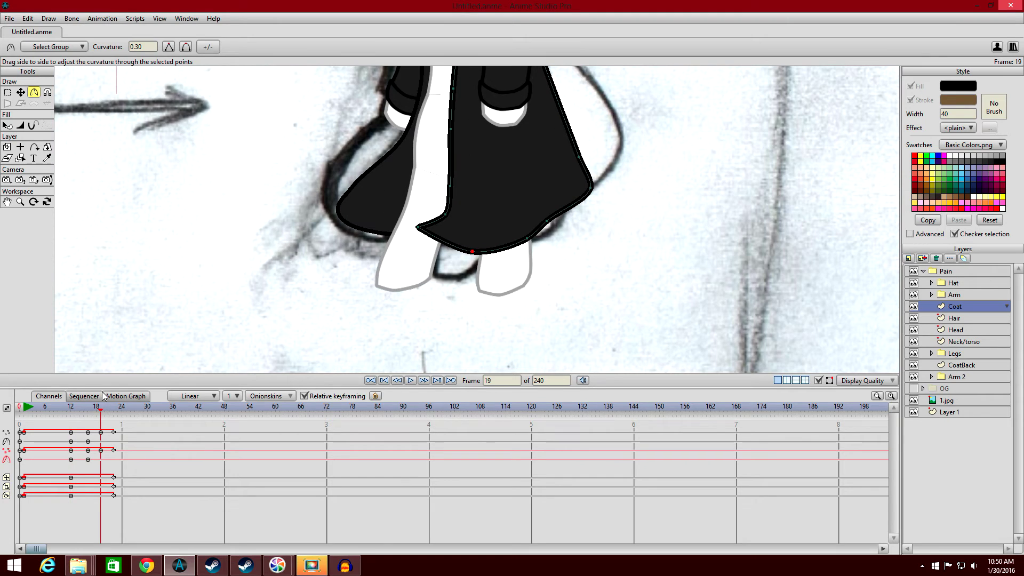
left_click(103, 19)
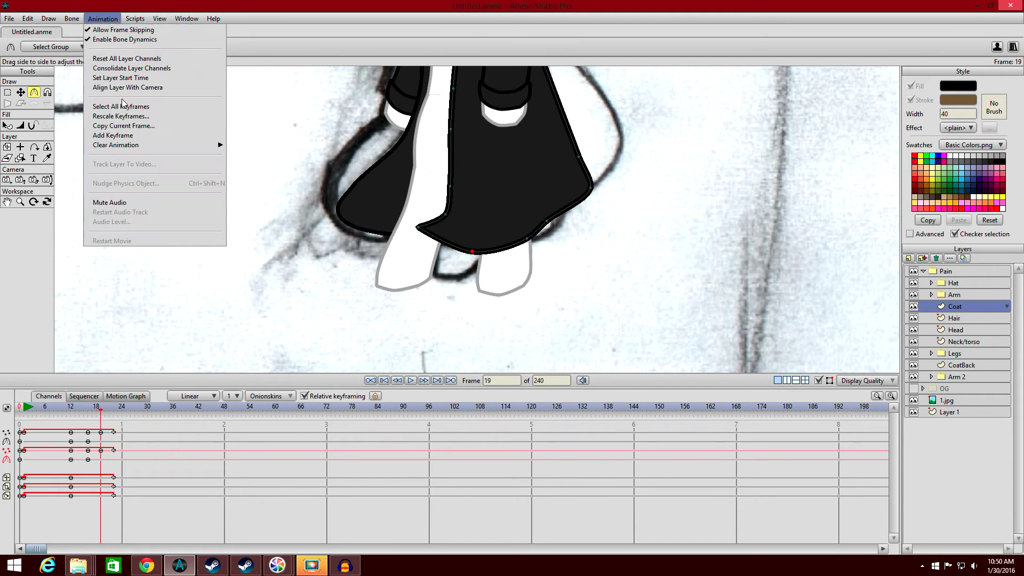
left_click(133, 133)
Add a coat keyframe at frame 22 and set its curvature key's interpolation to Cycle back to absolute frame 1.
left_click(114, 410)
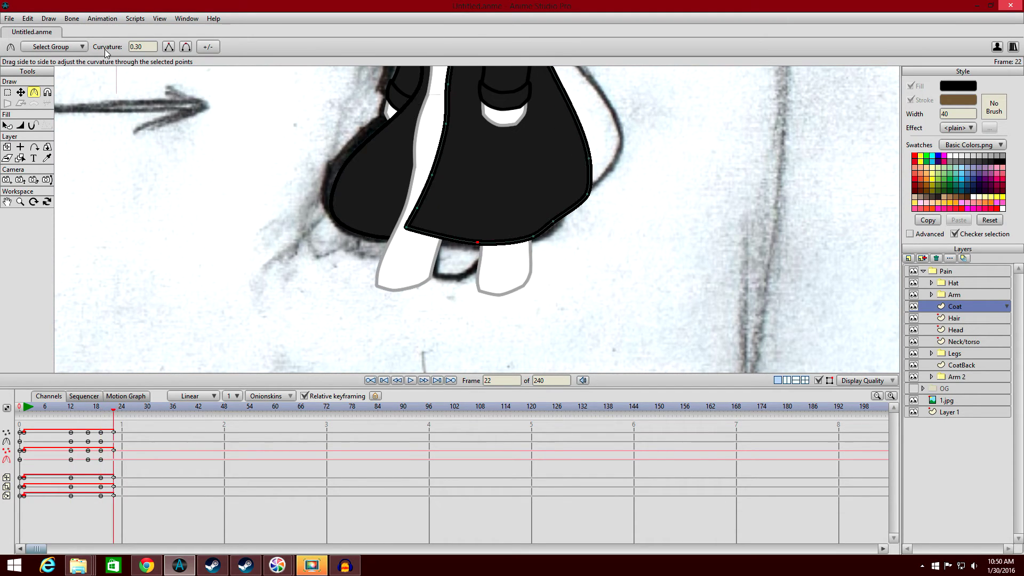
left_click(102, 19)
left_click(132, 134)
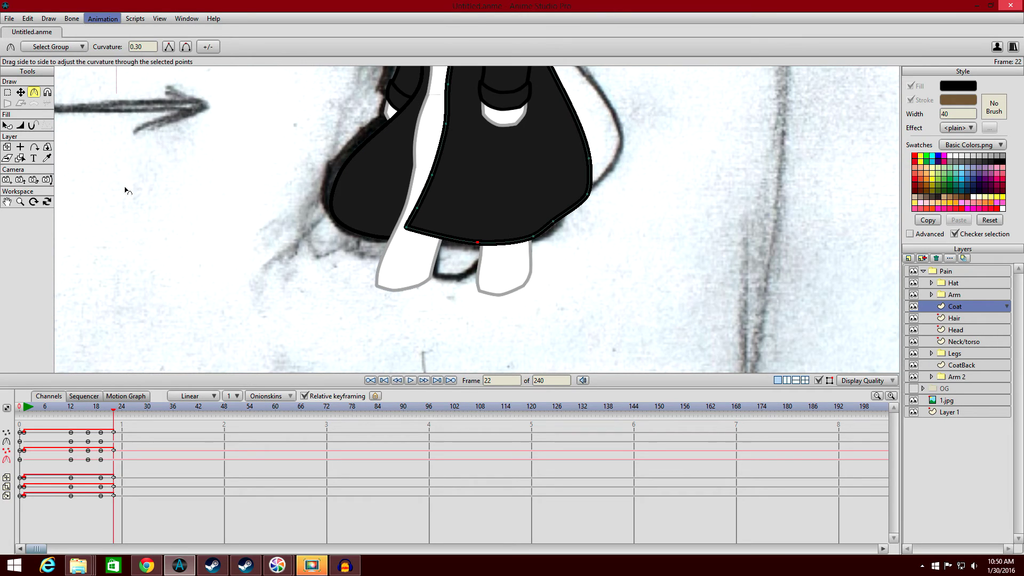
right_click(115, 444)
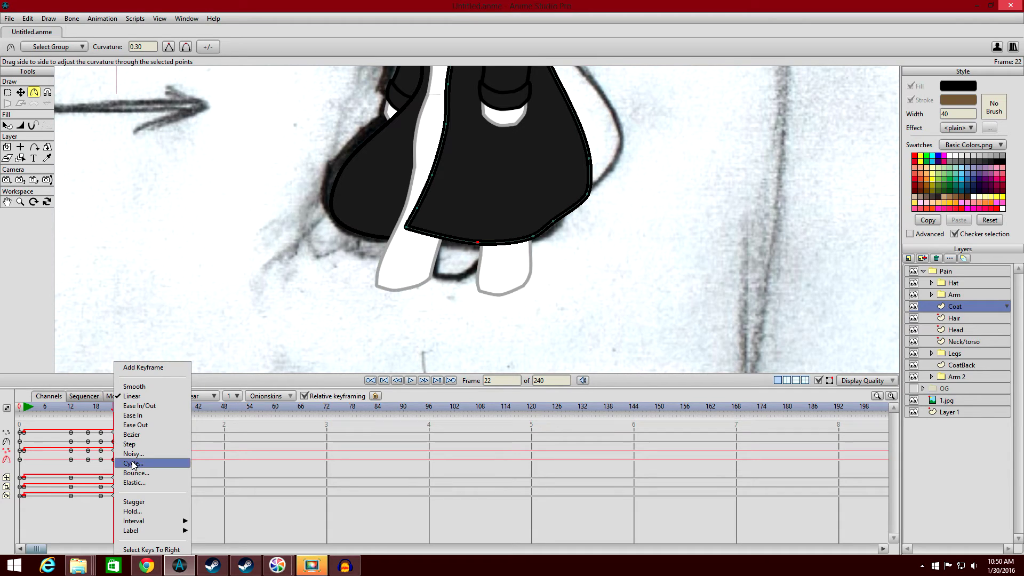
left_click(132, 461)
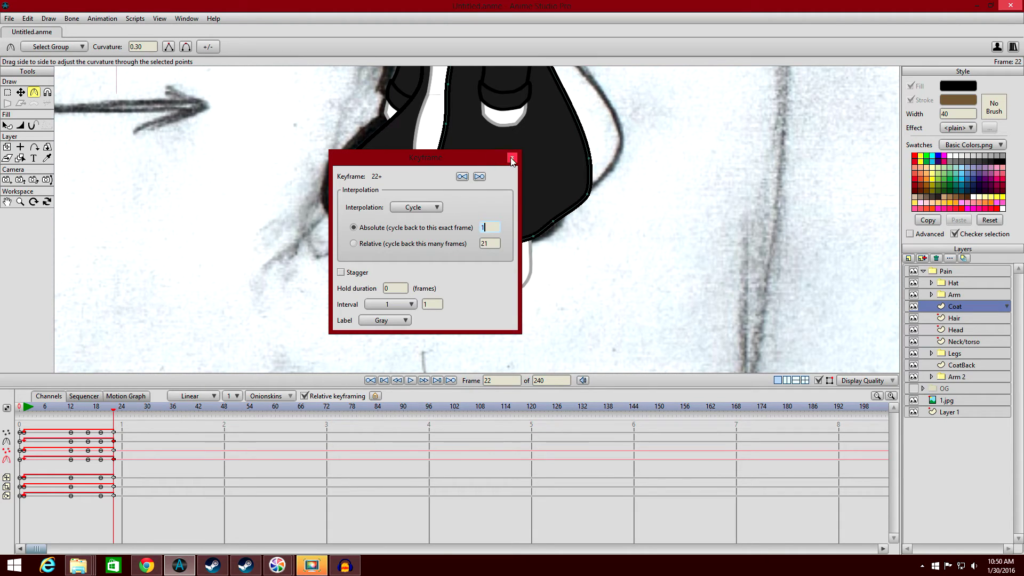
left_click(511, 159)
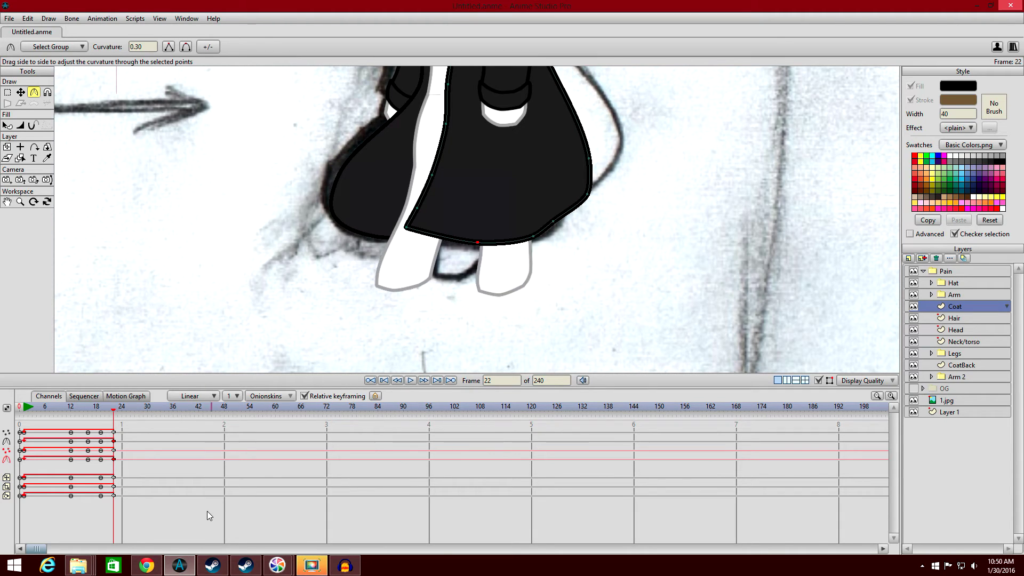
Add a keyframe for the coat at frame 1.
left_click(24, 411)
left_click(111, 18)
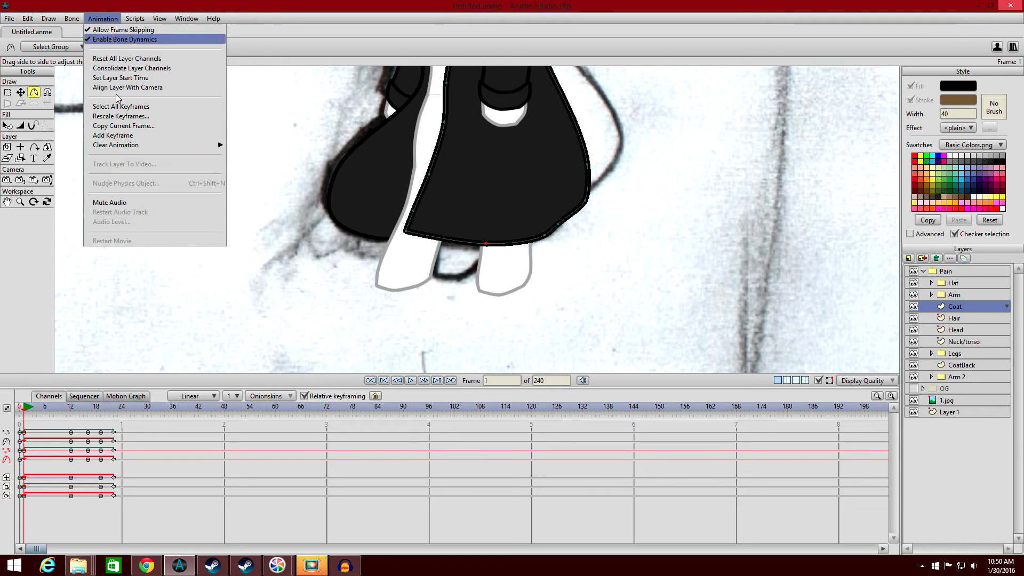
left_click(117, 138)
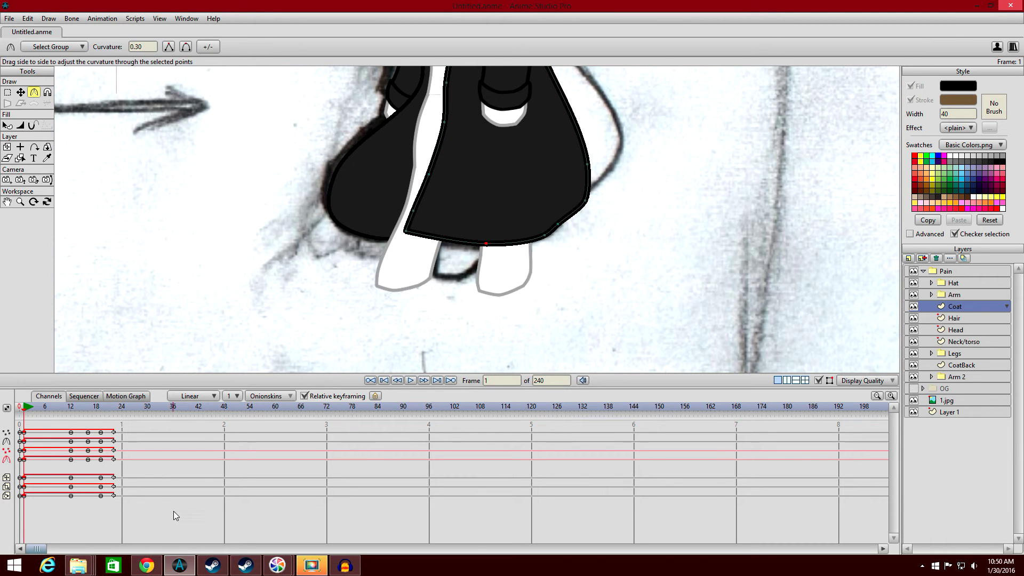
At frame 16, round the coat's lower front corner to a curvature of about 0.27.
left_click(87, 407)
scroll(309, 218, "up", 2)
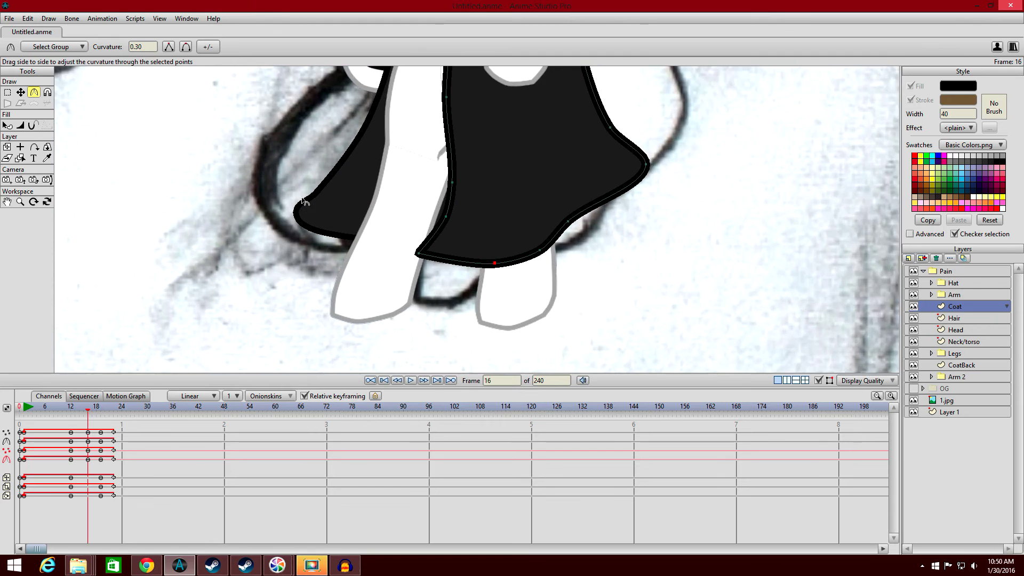
scroll(375, 272, "up", 1)
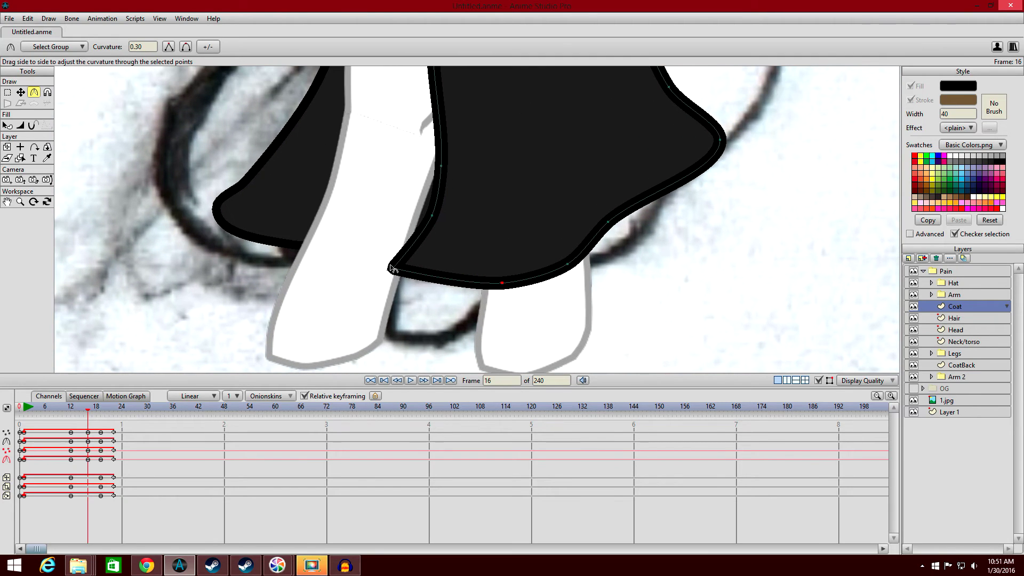
left_click_drag(394, 271, 539, 224)
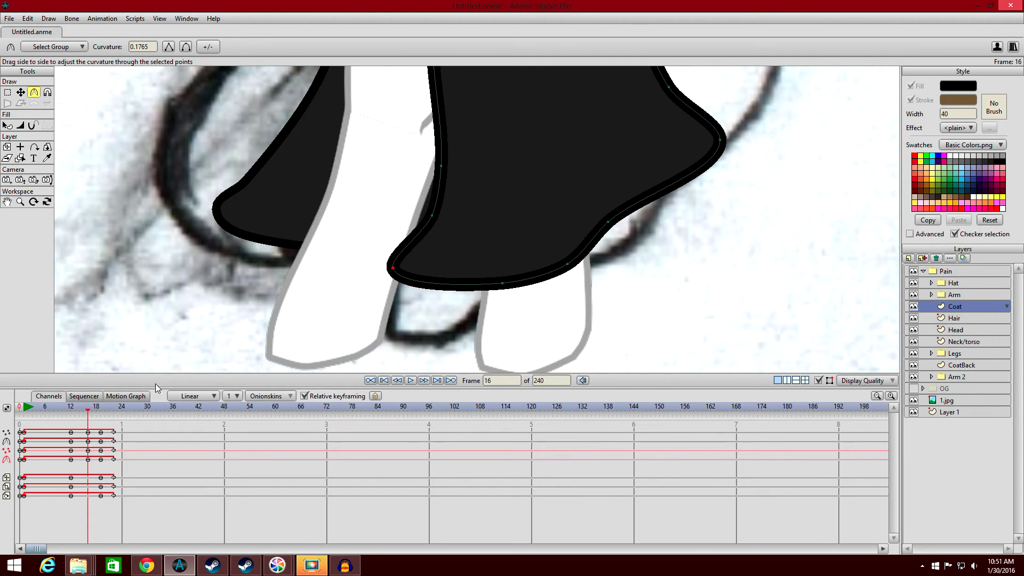
mouse_move(71, 409)
left_mouse_down()
mouse_move(112, 410)
mouse_move(22, 412)
mouse_move(104, 410)
mouse_move(89, 409)
left_mouse_up()
left_click_drag(397, 271, 366, 290)
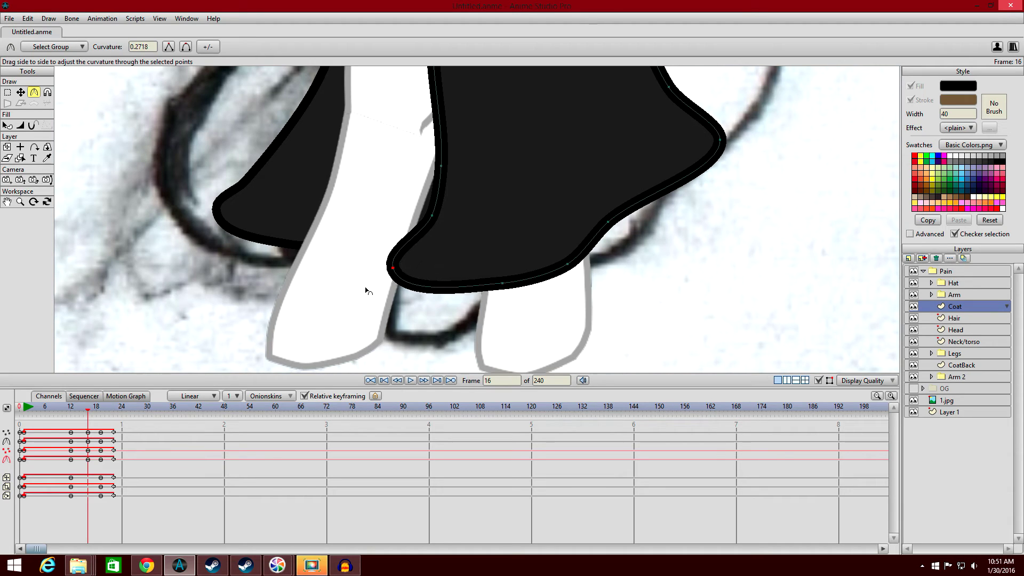
At frame 19, adjust the curvature of the coat's lower front corner to about 0.11.
left_click_drag(87, 412, 103, 398)
left_click_drag(371, 250, 441, 239)
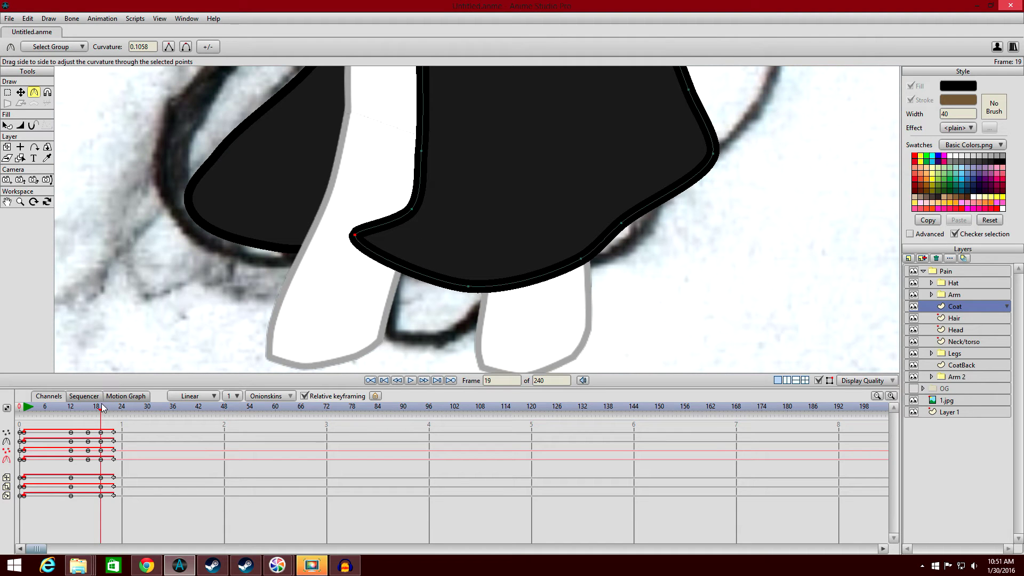
Play back the walk cycle from frame 2 to check the coat's swing.
left_click_drag(101, 412, 28, 411)
scroll(414, 349, "down", 5)
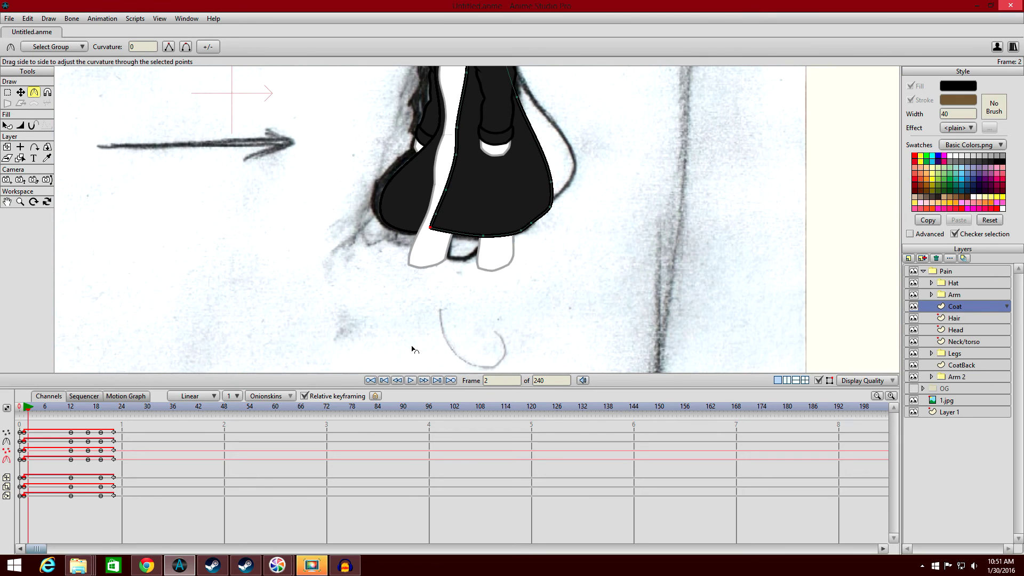
left_click(411, 380)
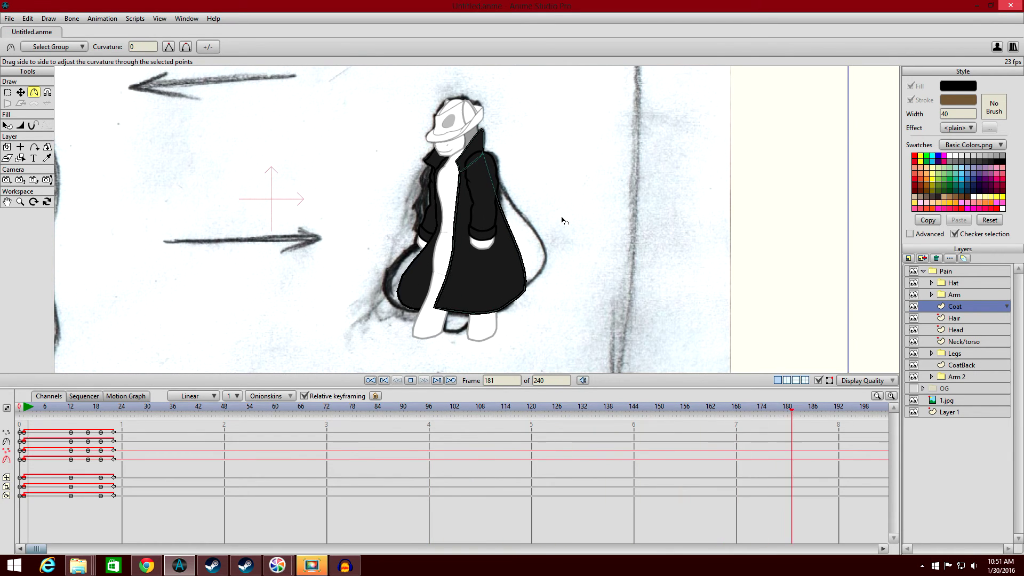
left_click(411, 380)
left_click(411, 380)
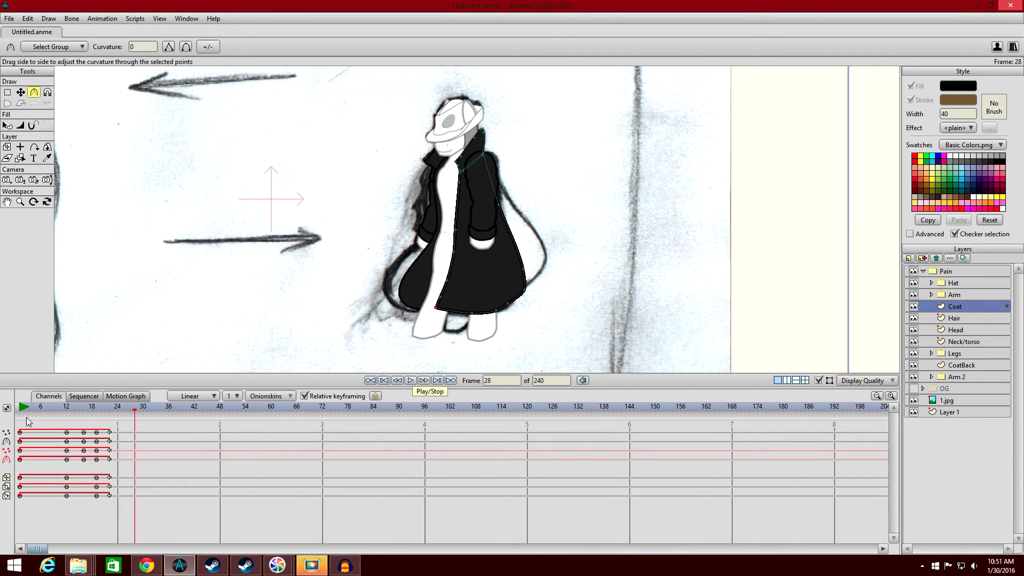
At frame 16, move the point just above the coat's lower front corner outward to smooth the front edge.
left_click_drag(66, 414, 88, 411)
scroll(390, 245, "up", 5)
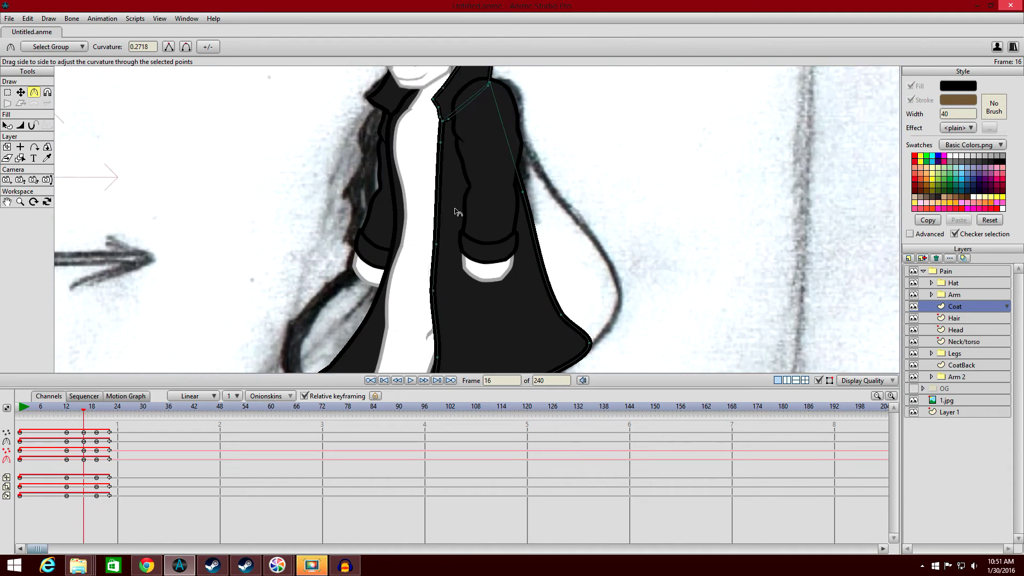
left_click(21, 92)
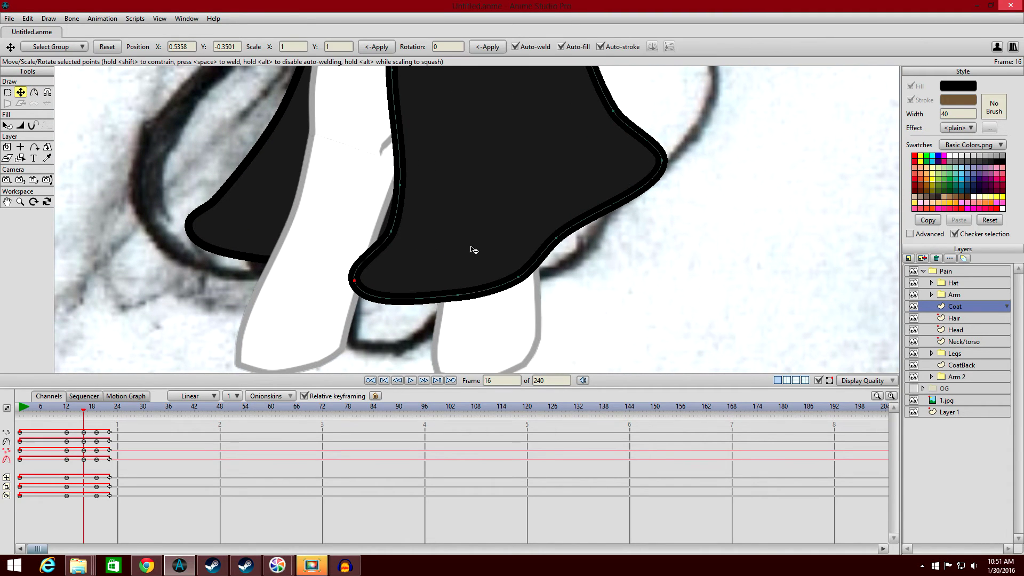
left_click_drag(392, 238, 370, 228)
key("ctrl+a")
scroll(394, 202, "down", 3)
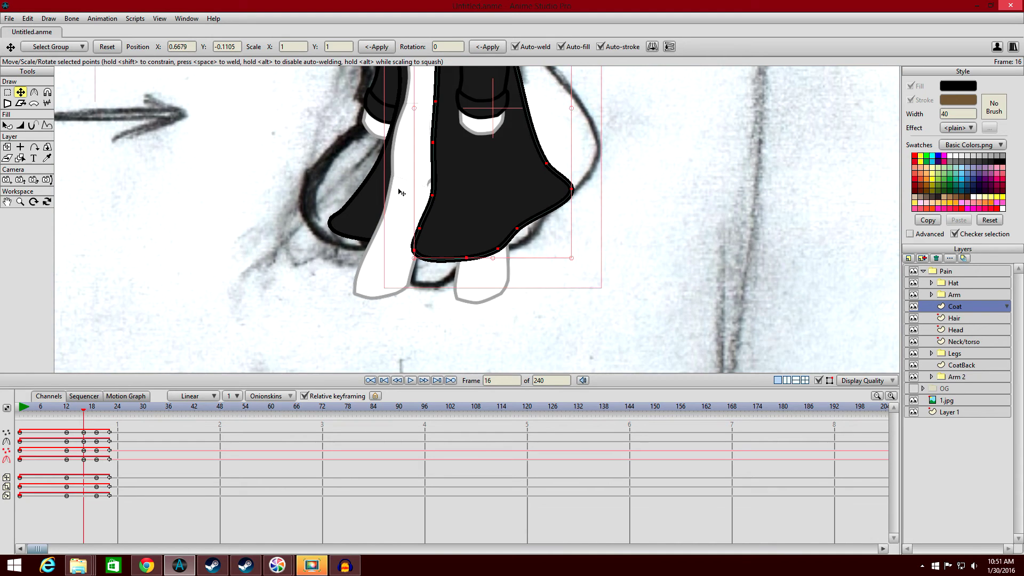
left_click(362, 191)
scroll(362, 190, "down", 2)
scroll(320, 214, "up", 1)
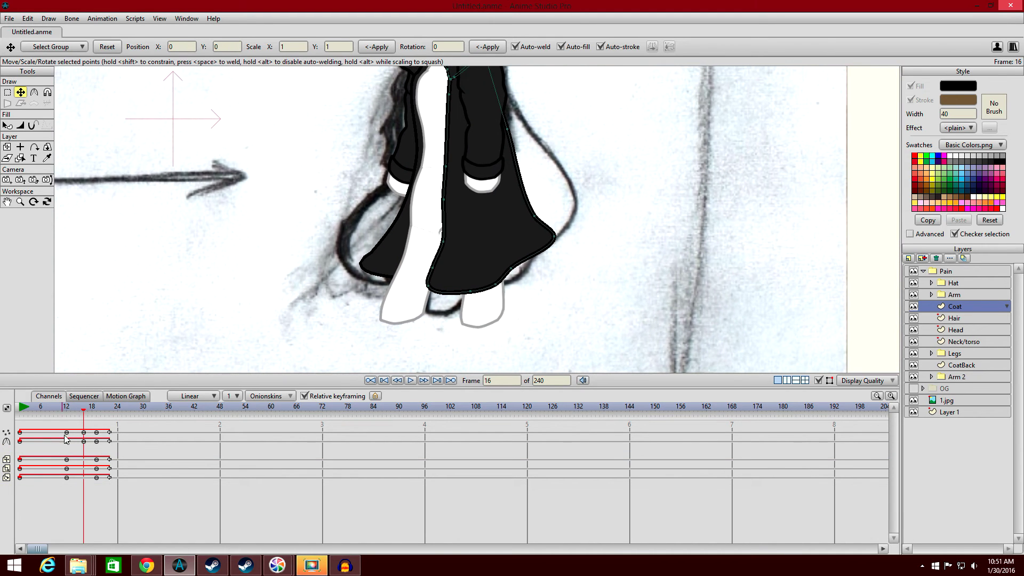
left_click(66, 408)
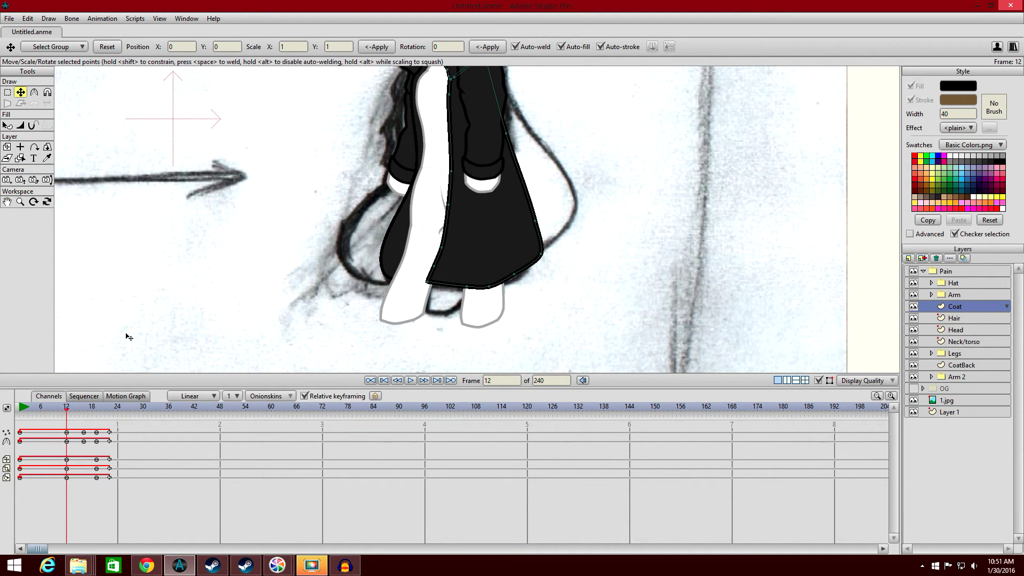
scroll(320, 288, "down", 2)
scroll(330, 276, "up", 1)
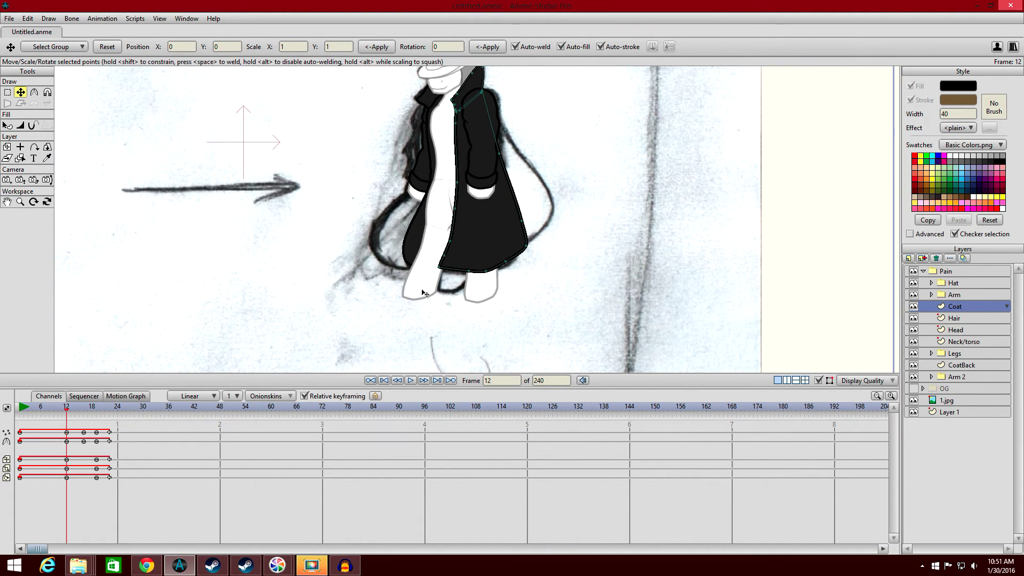
left_click(469, 272)
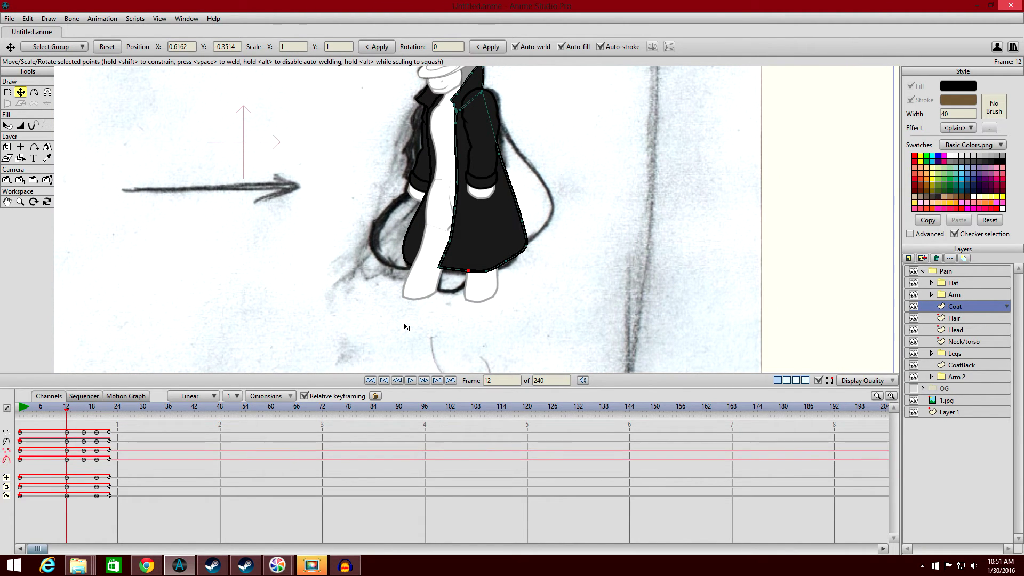
left_click(177, 357)
At frame 19, move the point just above the coat's lower front corner outward.
left_click_drag(68, 413, 96, 408)
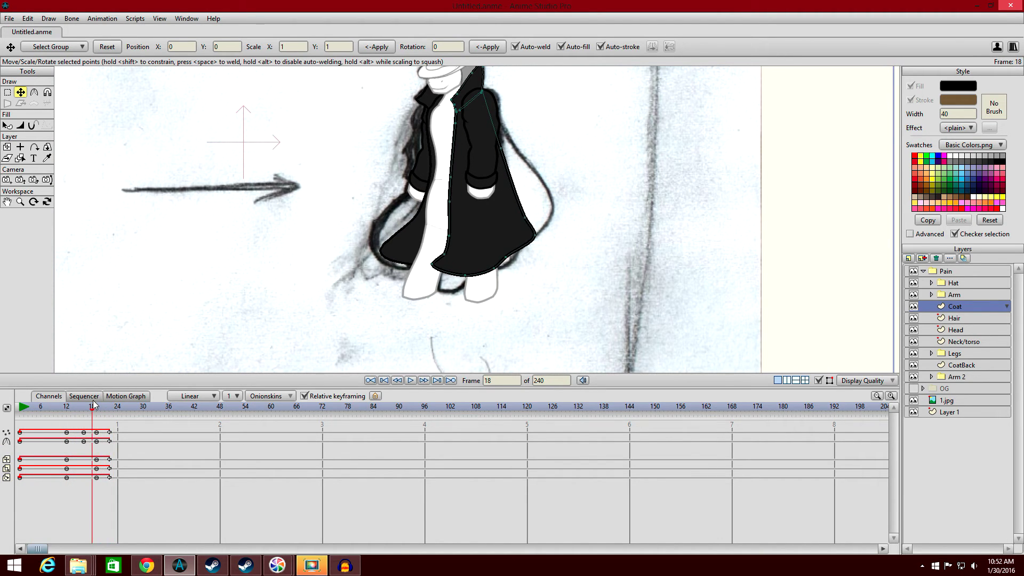
scroll(352, 261, "up", 2)
scroll(354, 261, "up", 2)
left_click_drag(410, 291, 390, 293)
left_click_drag(87, 410, 25, 407)
Play the animation from frame 2 to review the adjusted front edge of the coat.
scroll(442, 288, "down", 3)
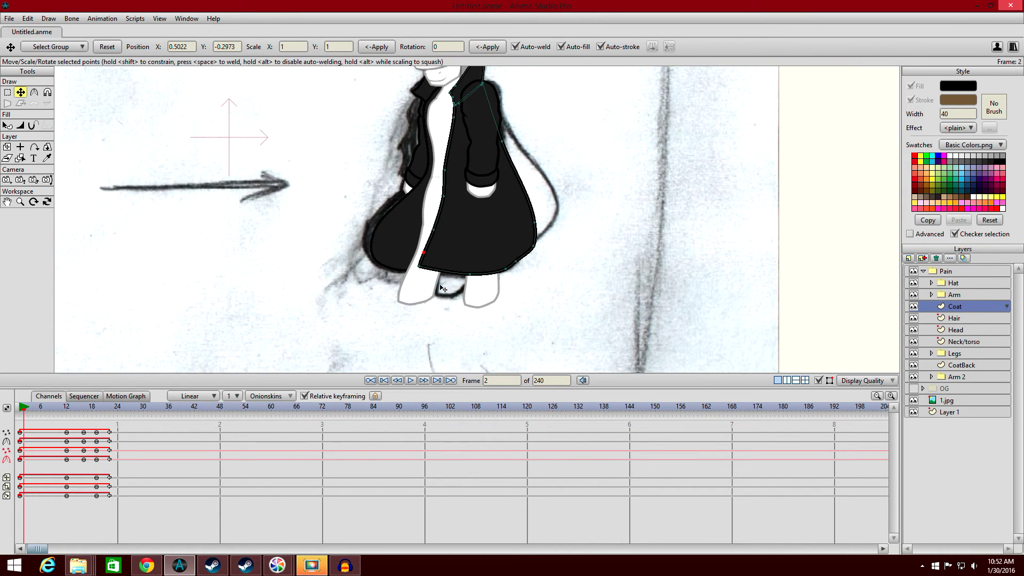
left_click(411, 380)
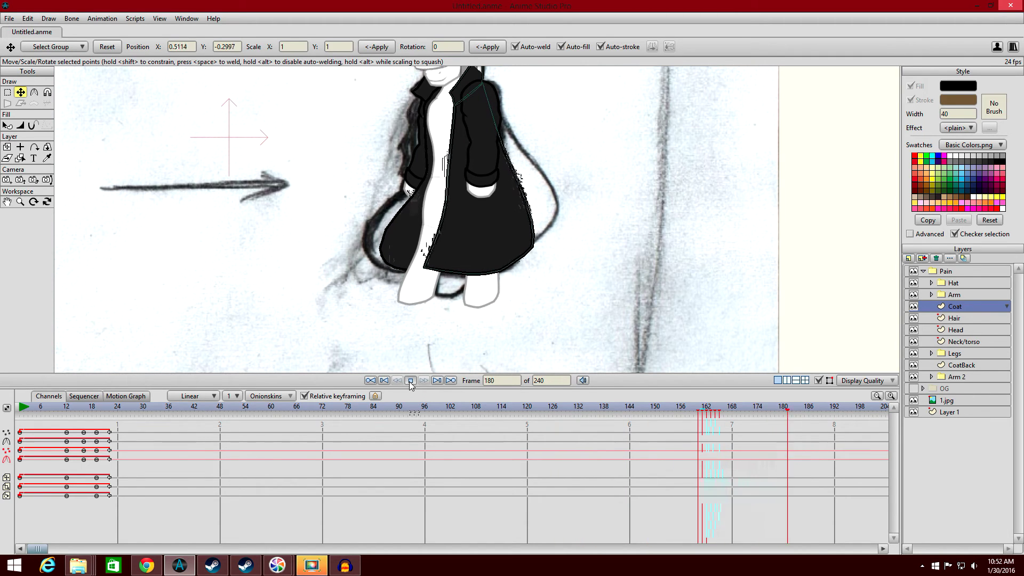
left_click(410, 380)
Delete all of the coat's keyframes at frame 19.
mouse_move(83, 414)
left_mouse_down()
mouse_move(119, 416)
mouse_move(84, 405)
left_mouse_up()
left_click_drag(104, 512, 95, 428)
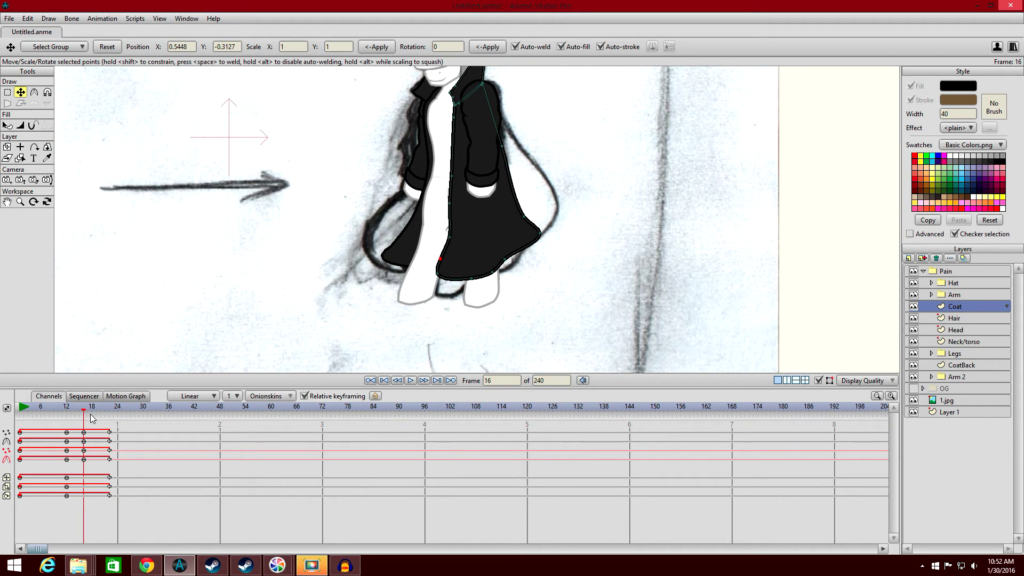
Play the whole animation from frame 1 to check the coat's loop, and return to frame 1.
left_click_drag(83, 414, 19, 389)
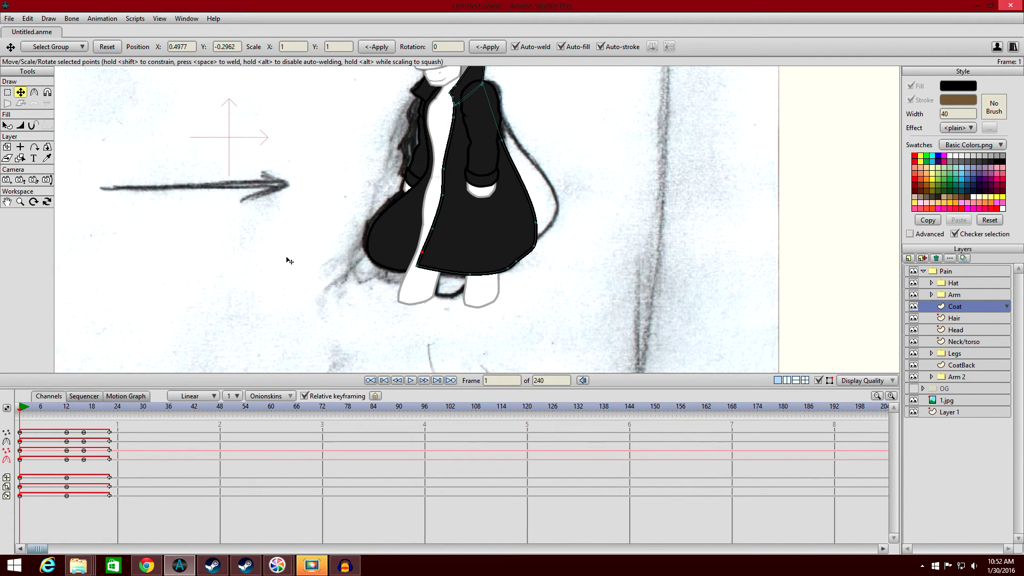
scroll(289, 260, "down", 2)
left_click(410, 380)
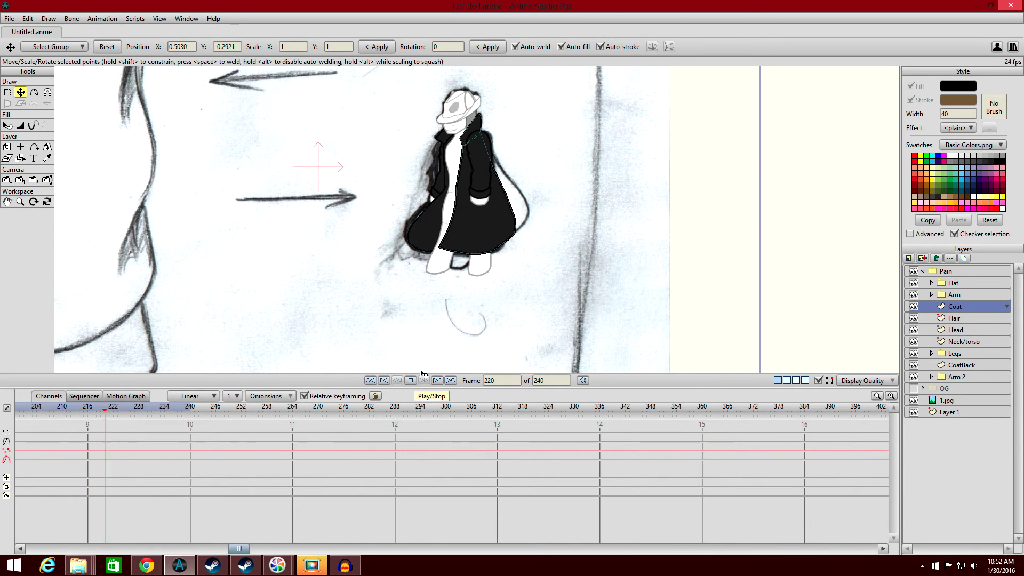
left_click(411, 380)
left_click(18, 413)
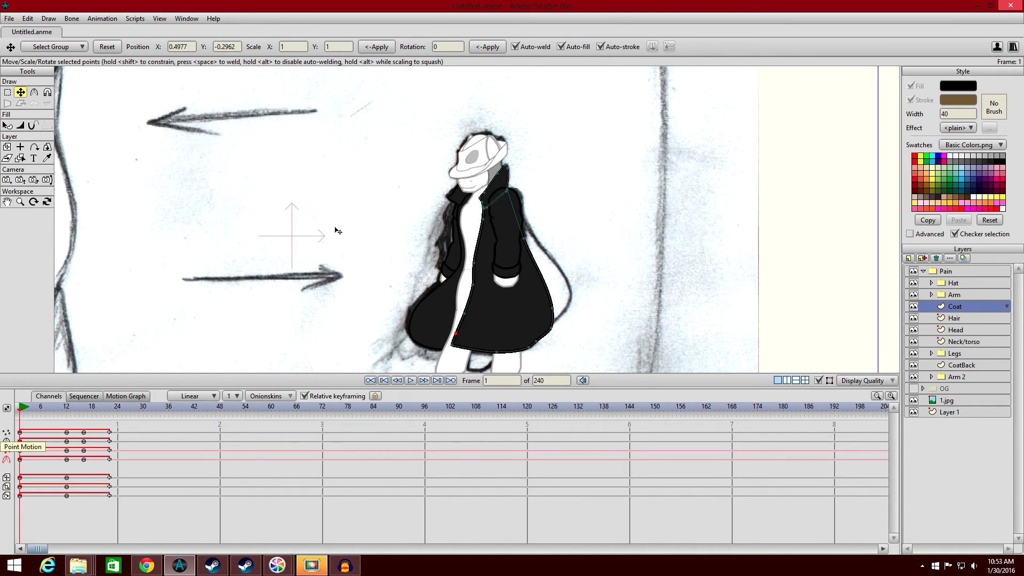
Save the project as SCENE1 in the OG VS PAIN folder.
left_click(9, 19)
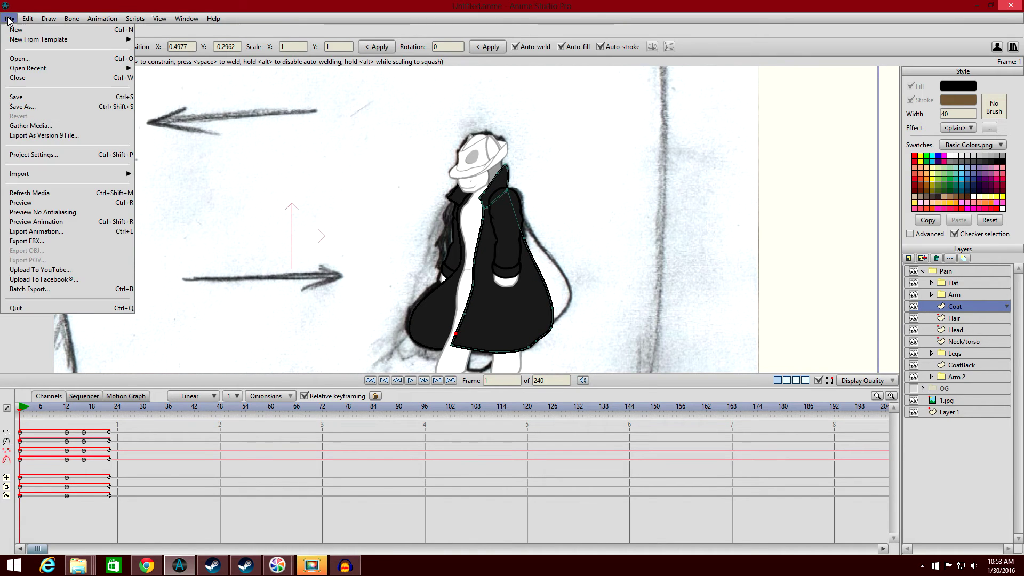
left_click(35, 105)
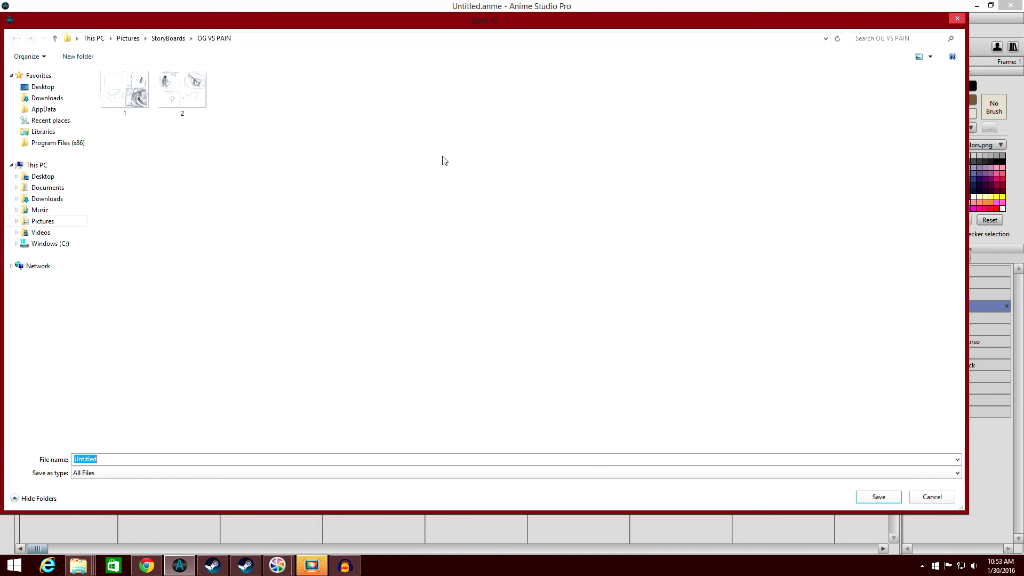
type("SCENE1")
key("Return")
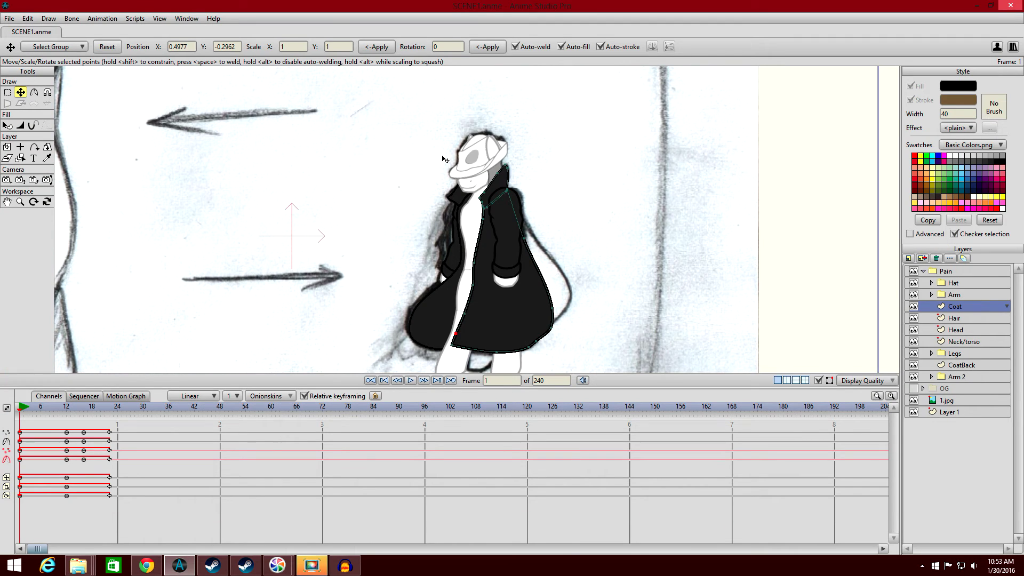
scroll(470, 123, "up", 2)
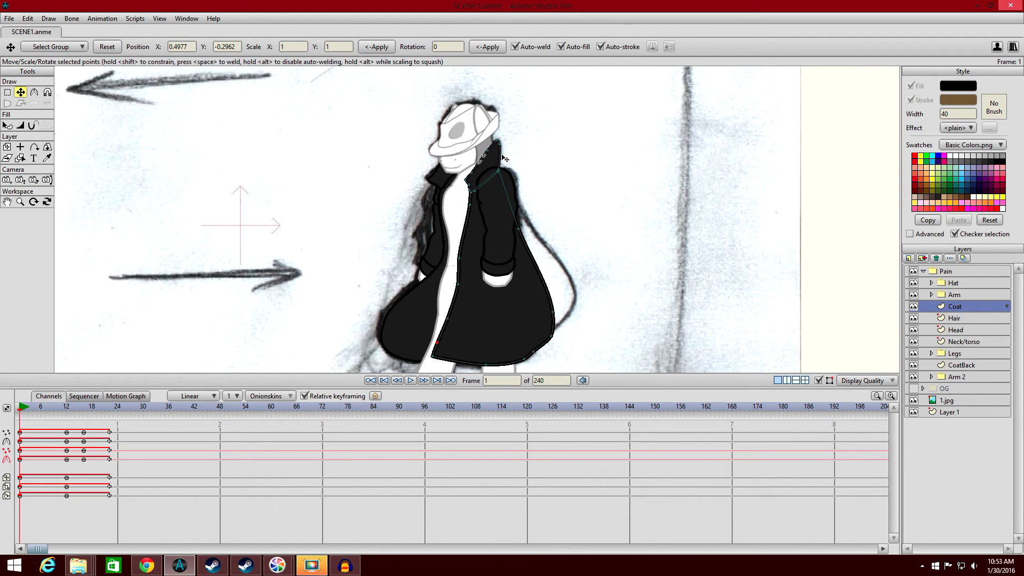
left_click(344, 565)
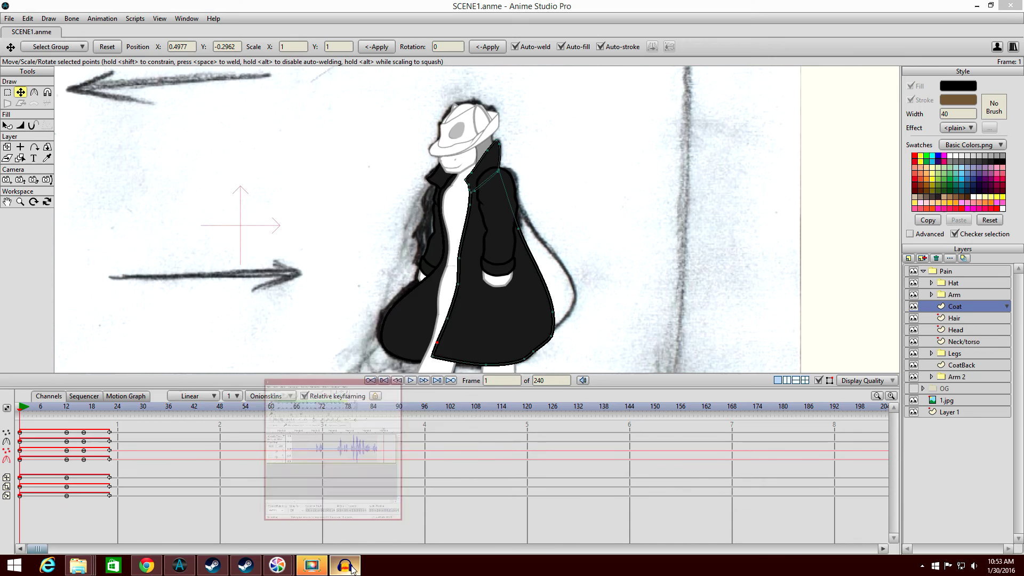
left_click(448, 82)
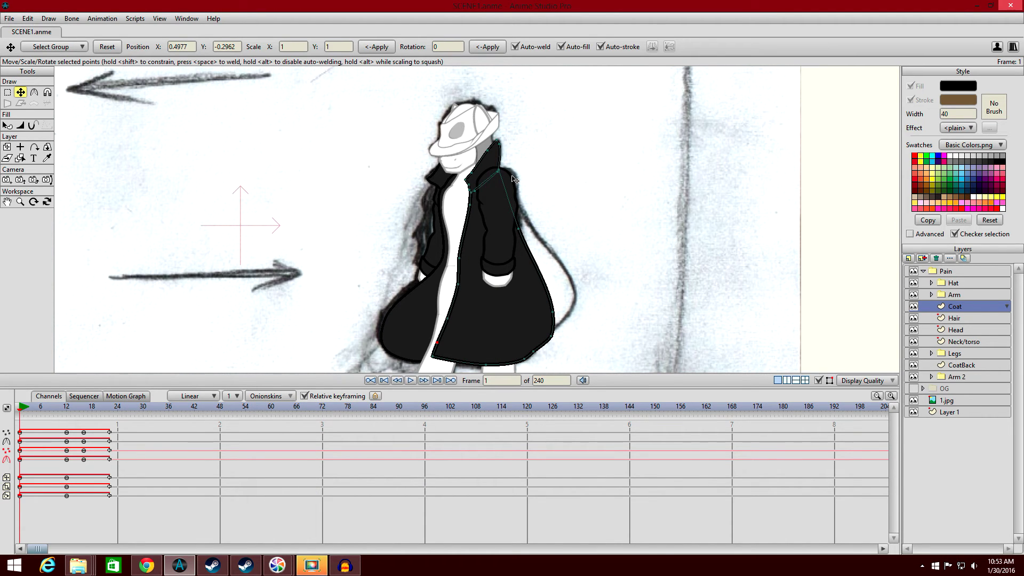
scroll(606, 110, "down", 3)
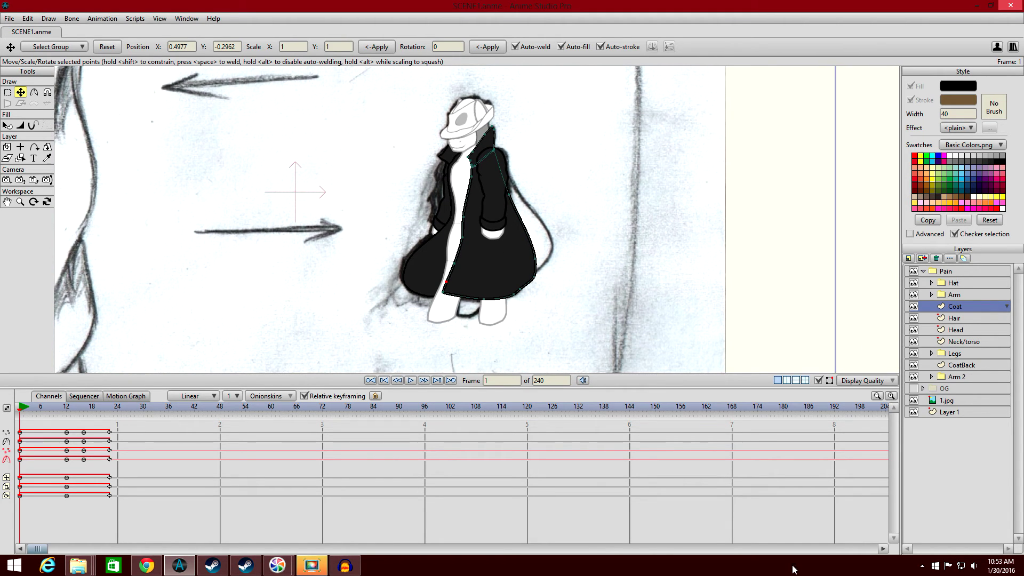
scroll(677, 275, "up", 5)
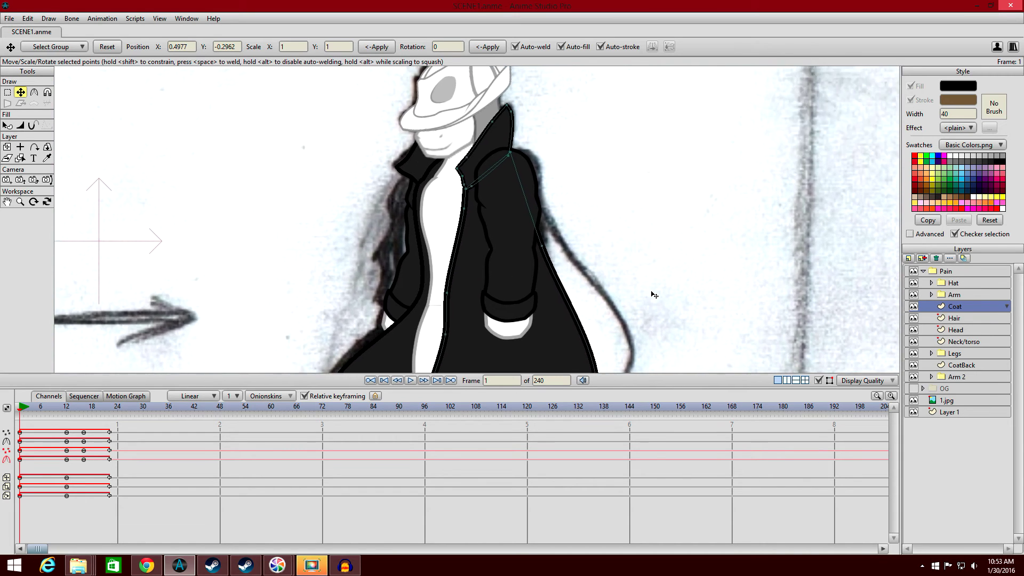
scroll(649, 192, "up", 1)
scroll(650, 157, "down", 3)
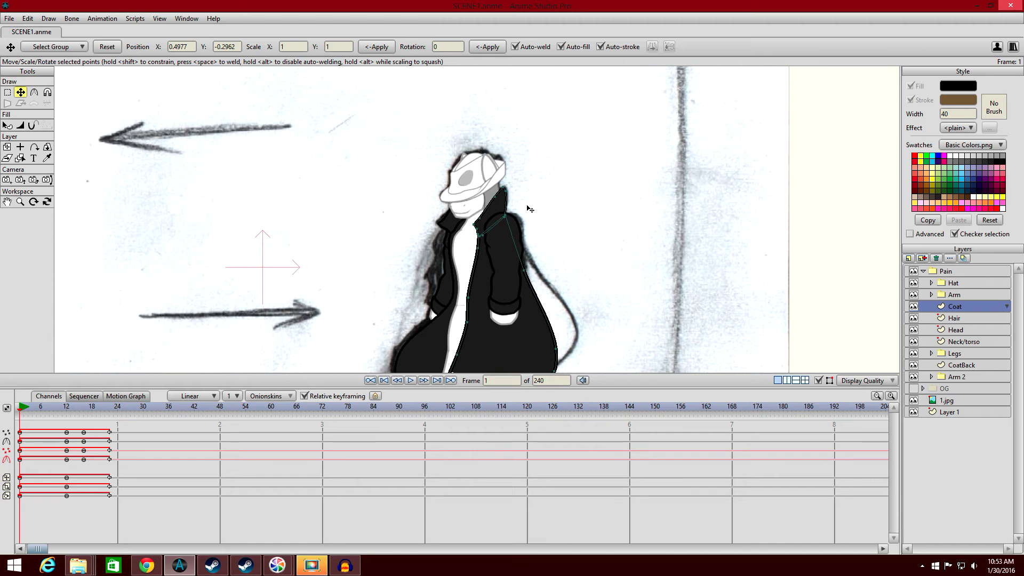
scroll(566, 181, "up", 2)
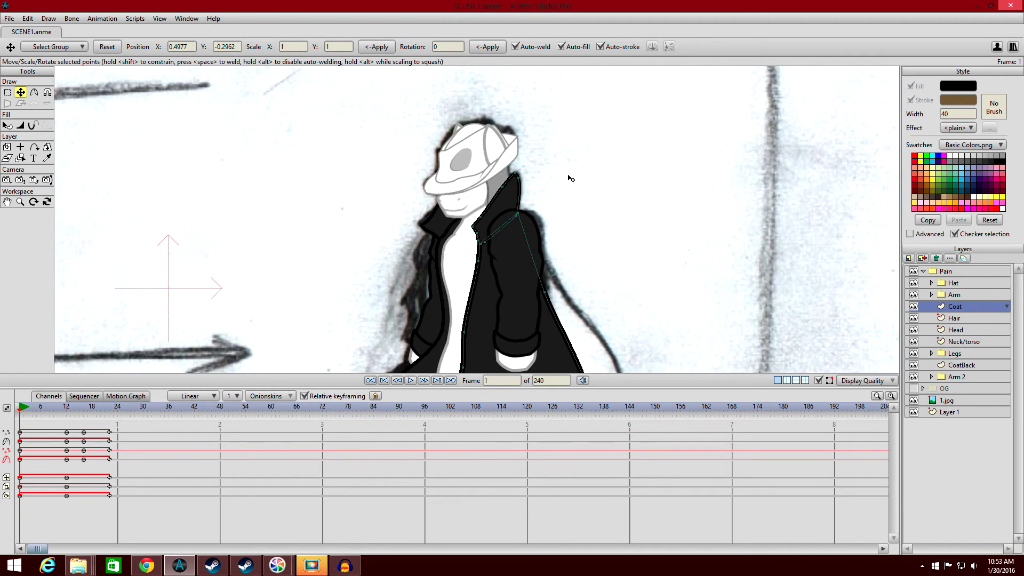
At frame 0, add a vector layer named AH directly above the Hair layer.
scroll(638, 200, "up", 4)
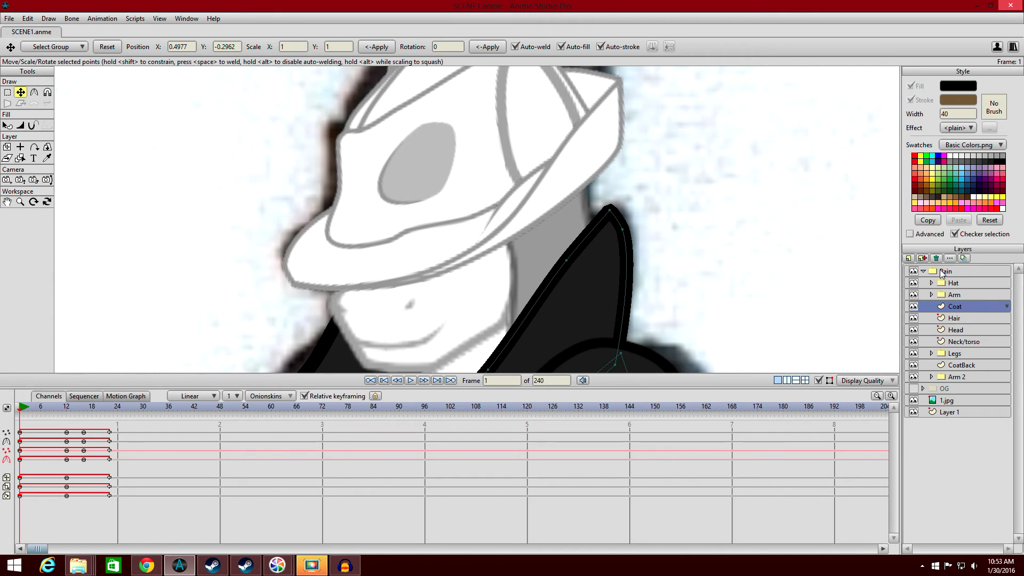
left_click(964, 316)
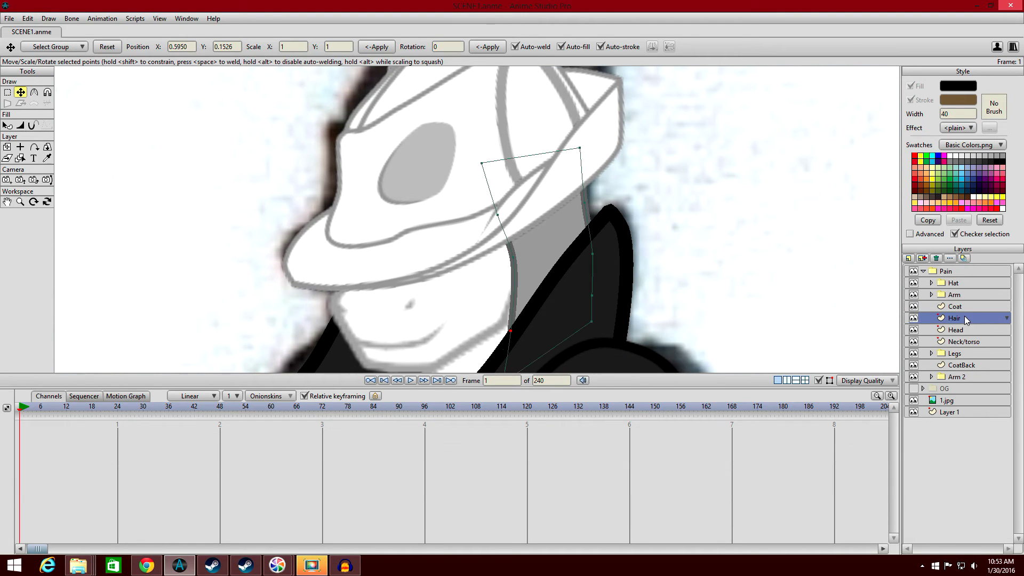
left_click(18, 547)
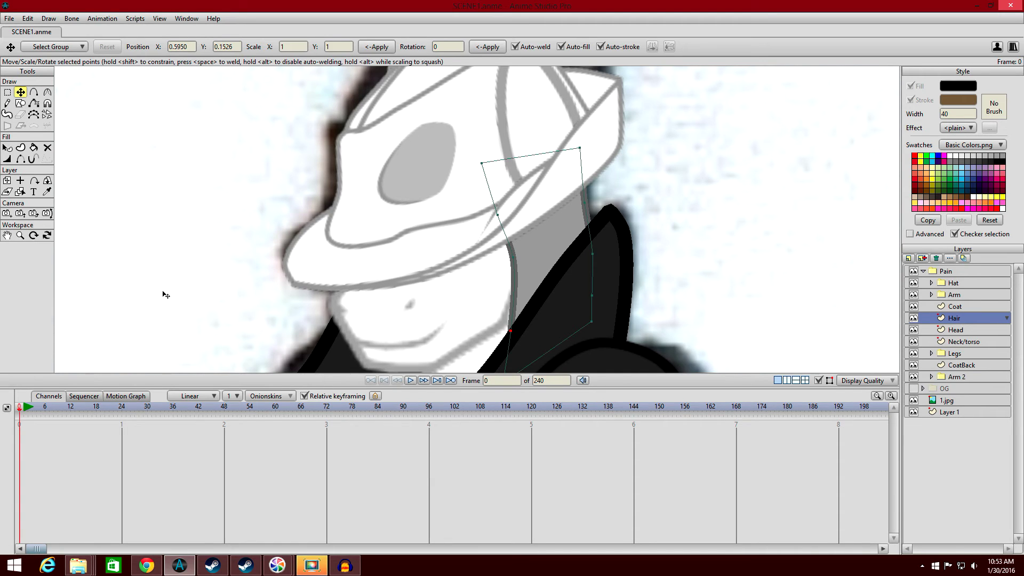
left_click(908, 258)
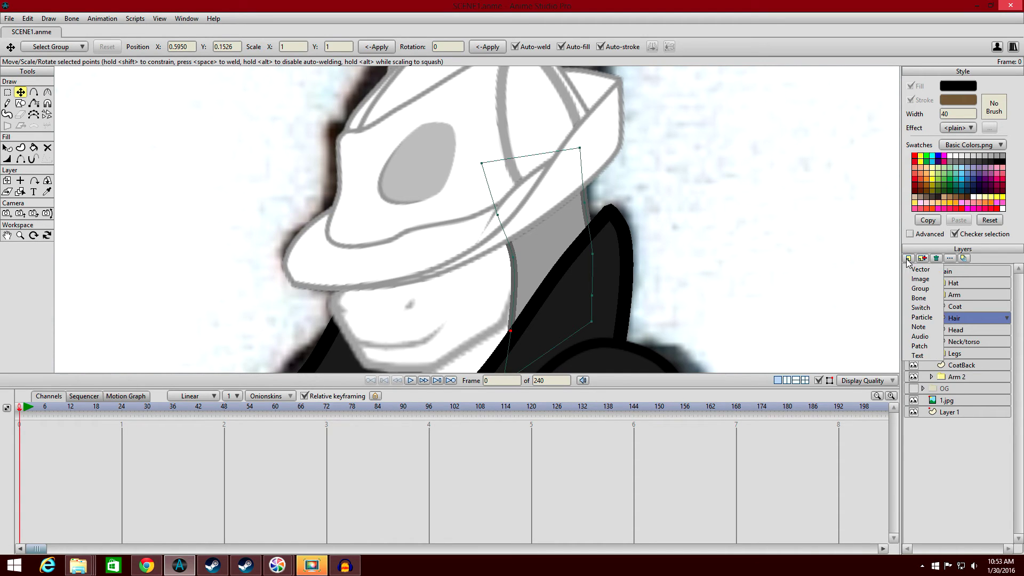
left_click(913, 270)
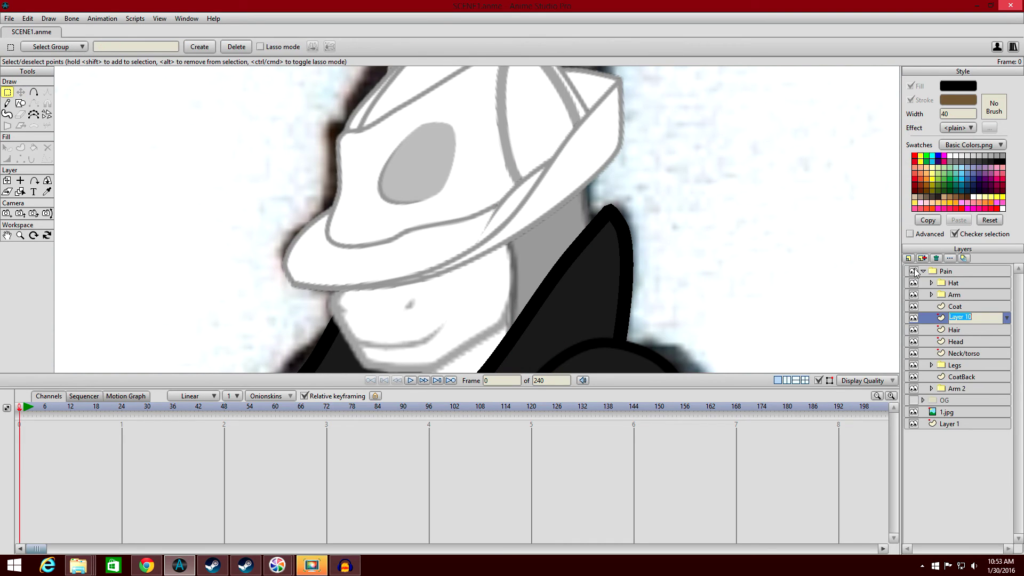
type("AH")
key("Return")
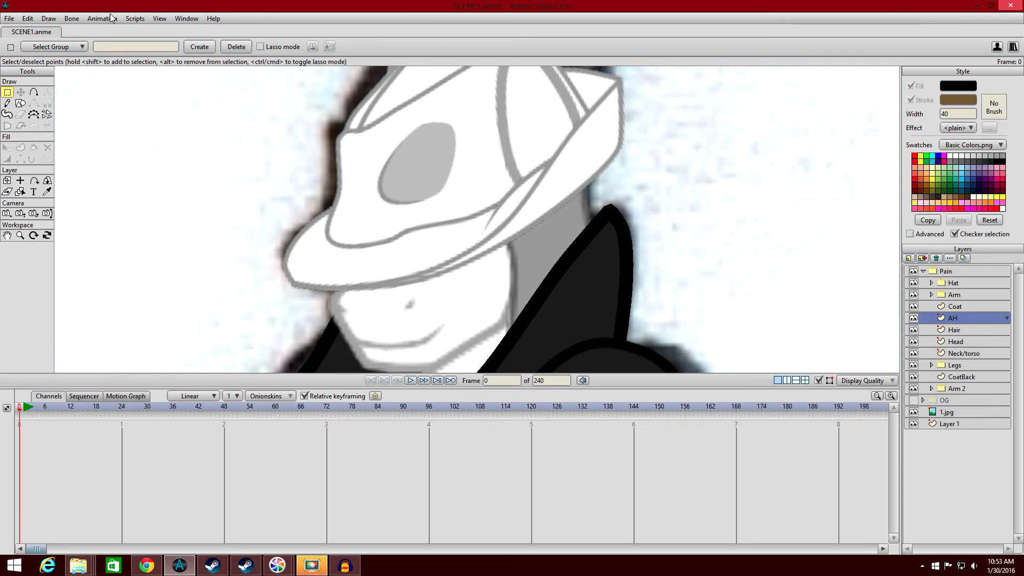
Draw a rectangle on the AH layer across the hair and raised collar behind the head.
left_click(20, 103)
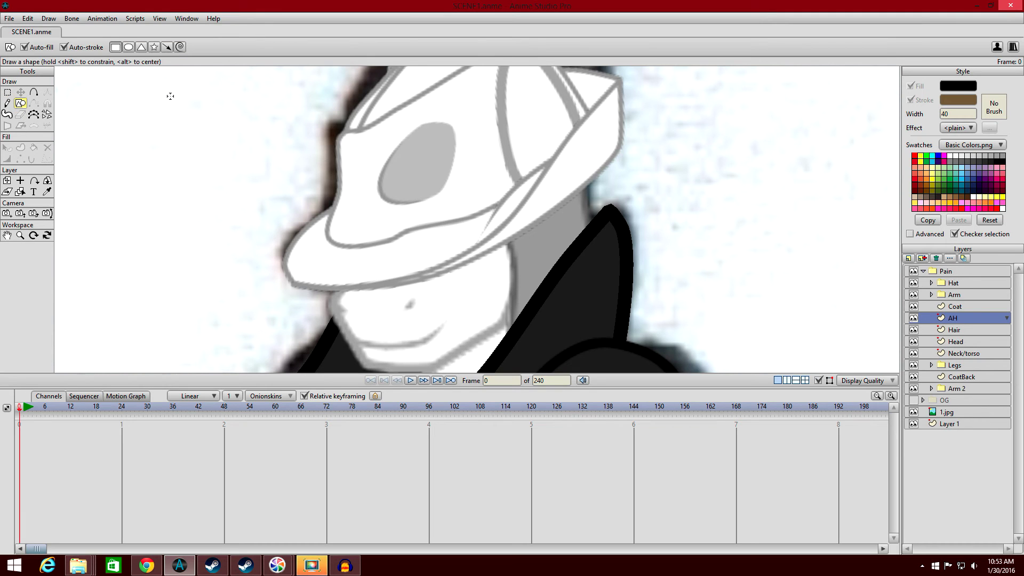
mouse_move(490, 200)
left_mouse_down()
mouse_move(521, 258)
mouse_move(631, 265)
left_mouse_up()
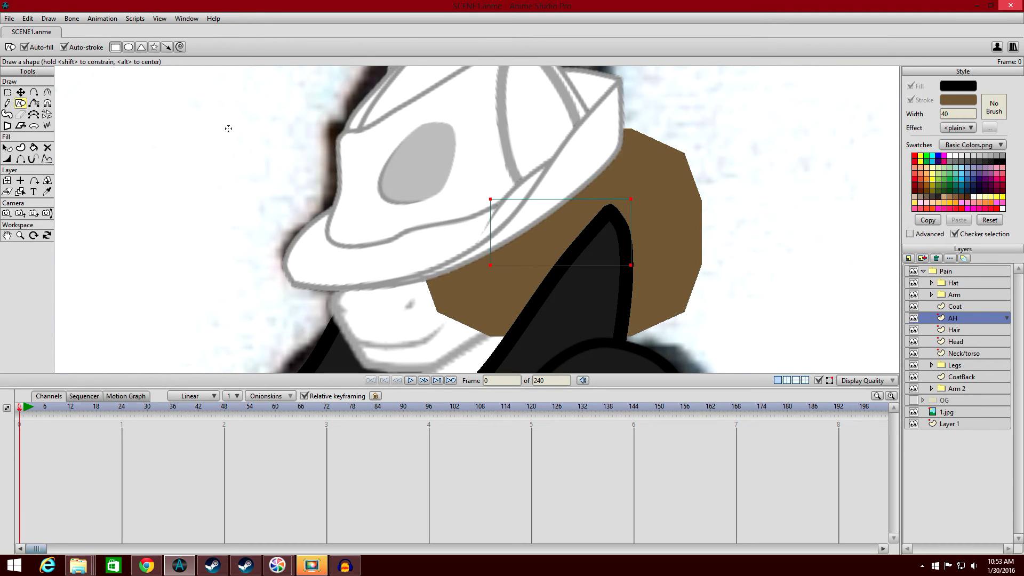
Undo the rectangle, redraw it on the empty area beside the hat, and copy the hair's grey fill and width-2 stroke onto it.
key("ctrl+z")
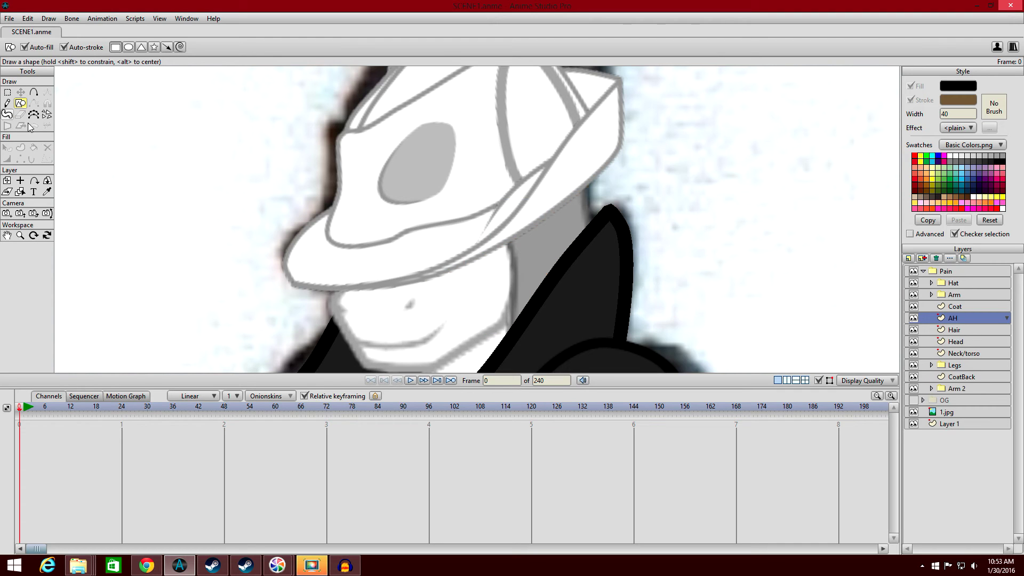
left_click_drag(136, 78, 234, 213)
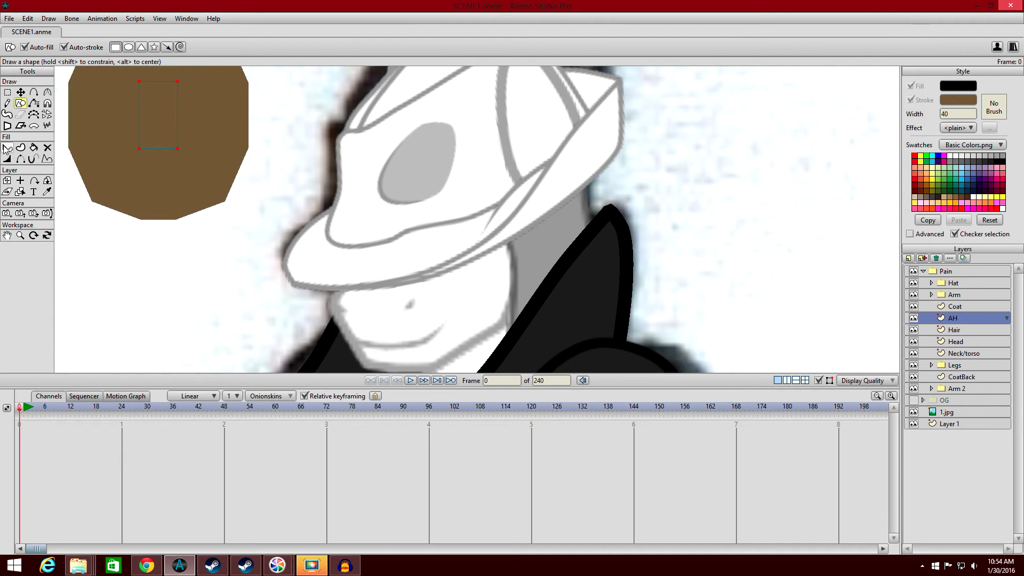
left_click(7, 147)
left_click(47, 190)
left_click(536, 236)
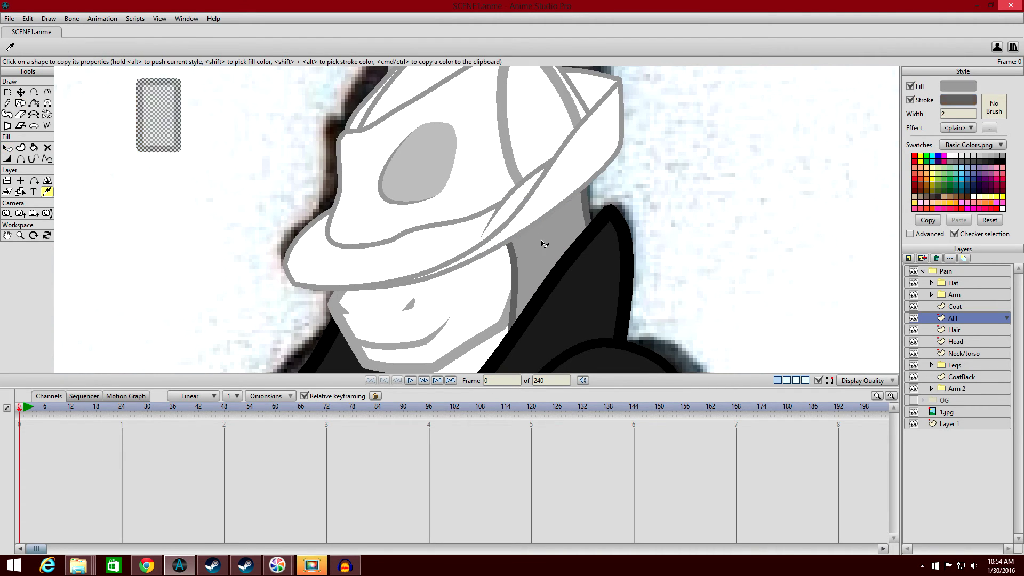
scroll(211, 144, "up", 2)
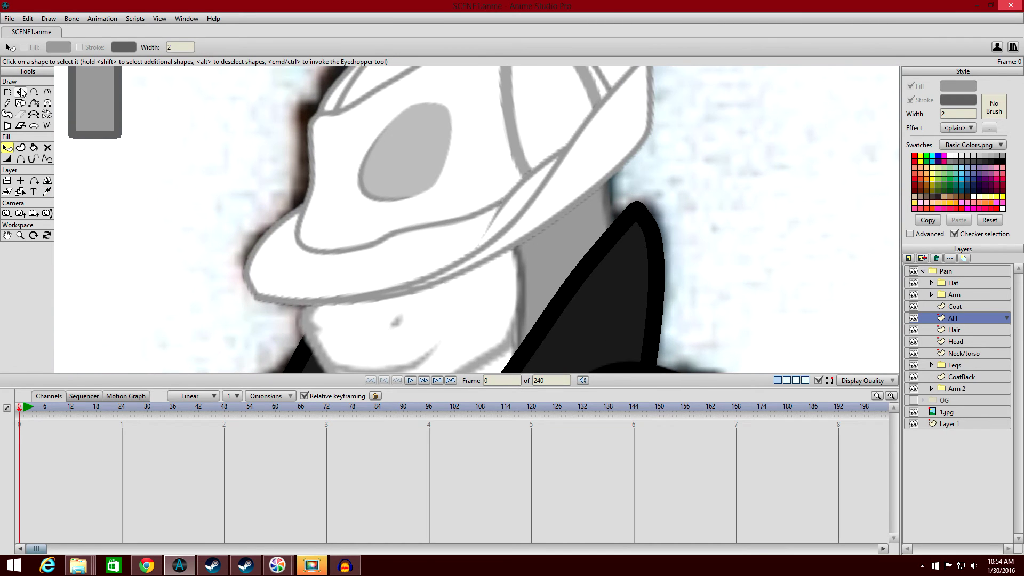
Move the grey rectangle onto the hair edge beneath the hat brim and pull its corners into a triangle pointing at the face.
left_click(20, 91)
left_click_drag(73, 91, 485, 278)
scroll(555, 192, "up", 2)
left_click_drag(553, 199, 551, 272)
left_click_drag(491, 200, 544, 223)
left_click_drag(494, 316, 440, 317)
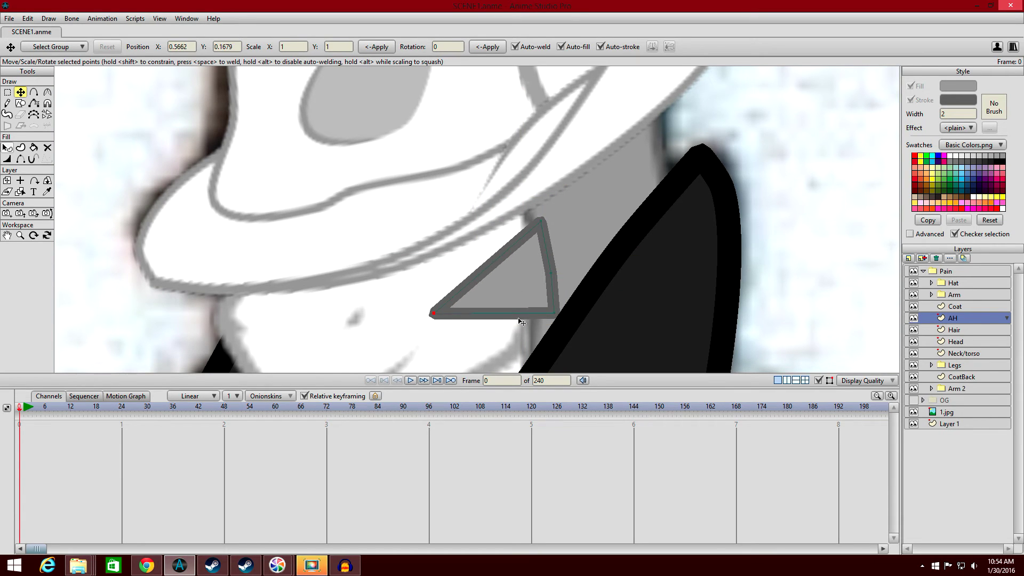
Narrow the triangle into a pointed hair tuft and smooth the added point on its lower edge.
left_click_drag(540, 322, 499, 307)
left_click_drag(438, 316, 531, 302)
left_click(523, 302)
left_click(48, 92)
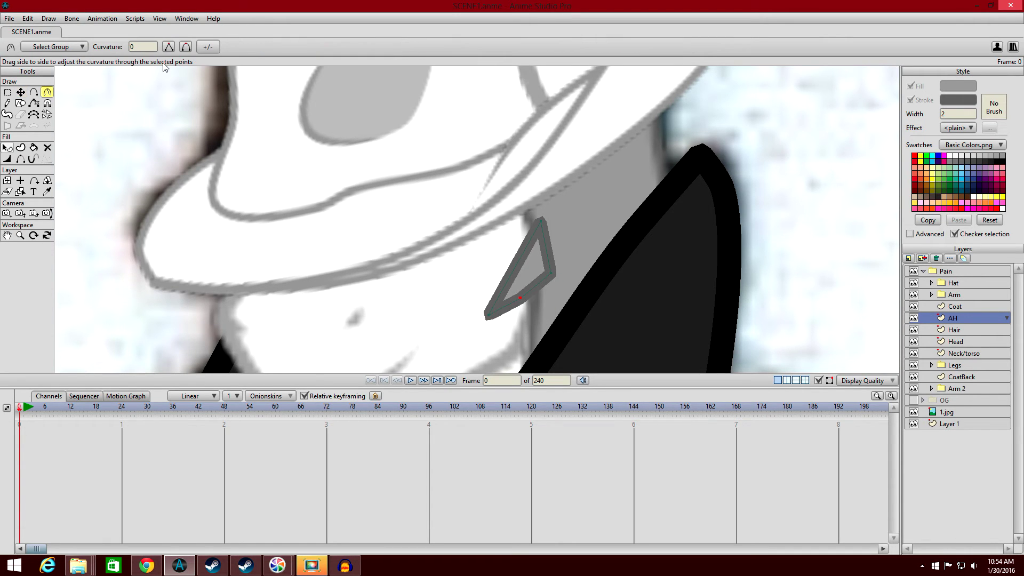
left_click(187, 47)
scroll(306, 156, "up", 1)
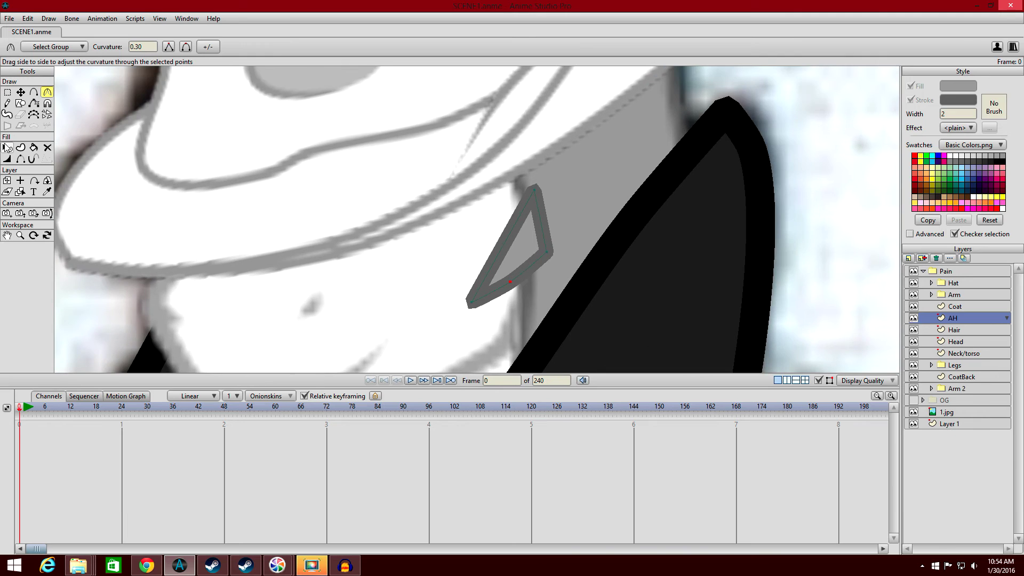
Hide the tuft's outline edge that borders the hair and add points along its remaining sides.
left_click(20, 159)
left_click(548, 223)
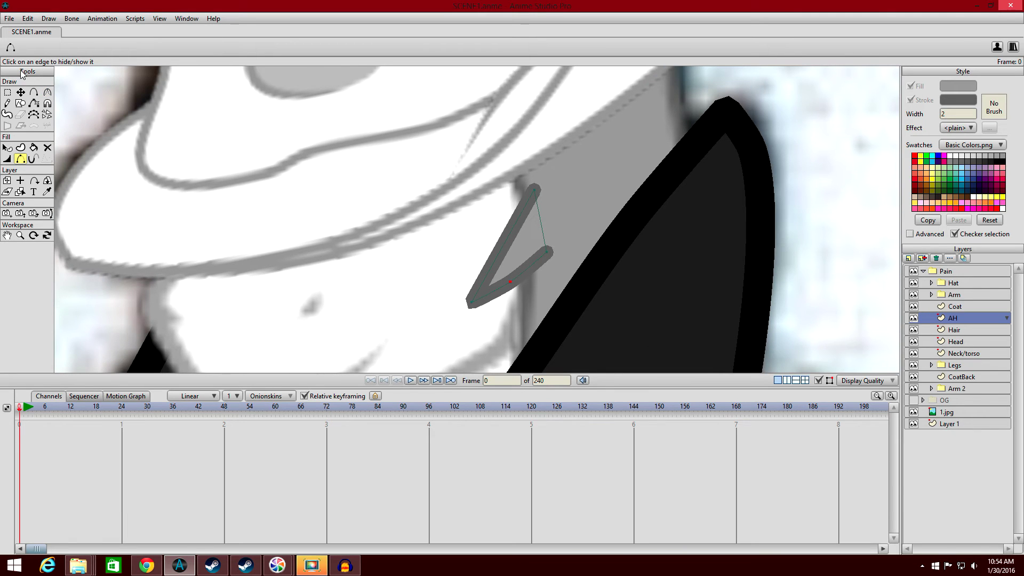
left_click(33, 92)
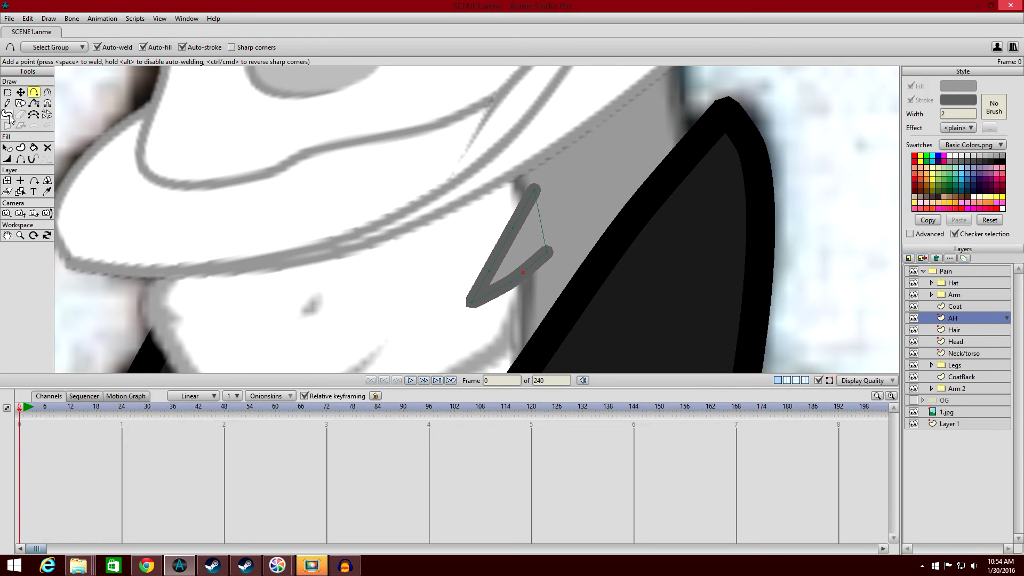
left_click(47, 93)
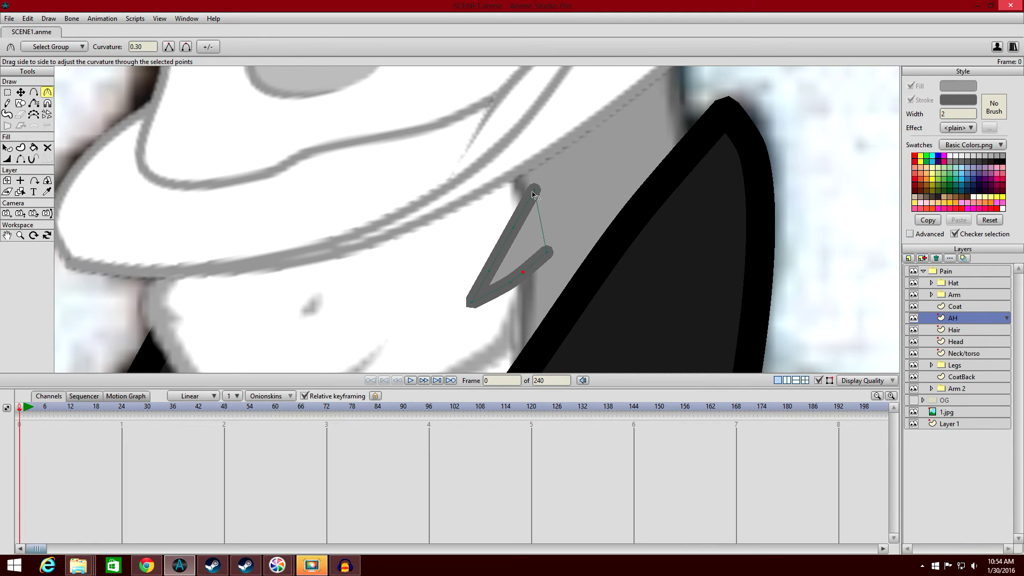
Taper the tuft's outline to 0 percent width at both points where it meets the hair.
left_click(7, 159)
left_click_drag(535, 195, 297, 190)
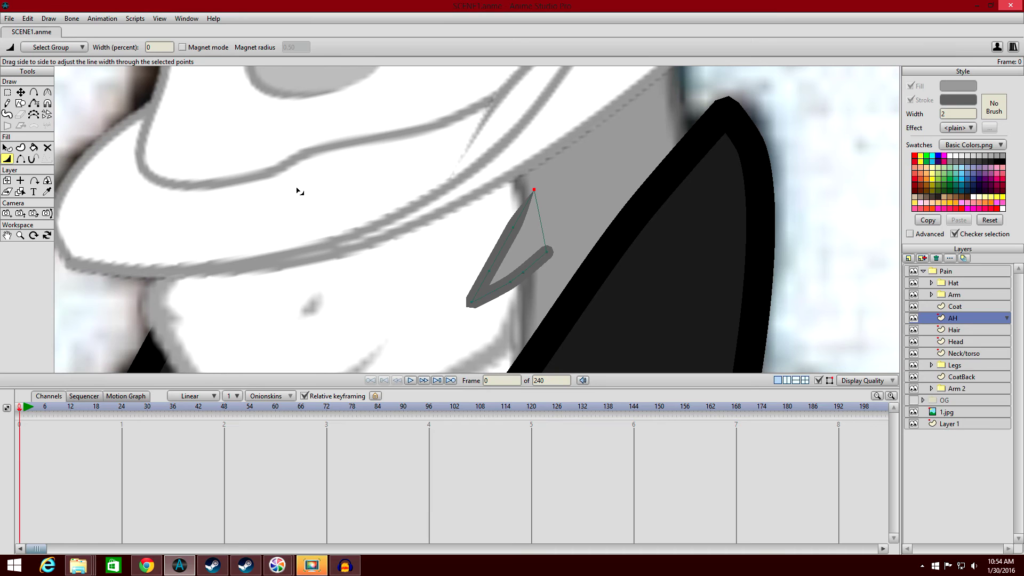
left_click_drag(560, 258, 406, 206)
scroll(396, 193, "up", 2)
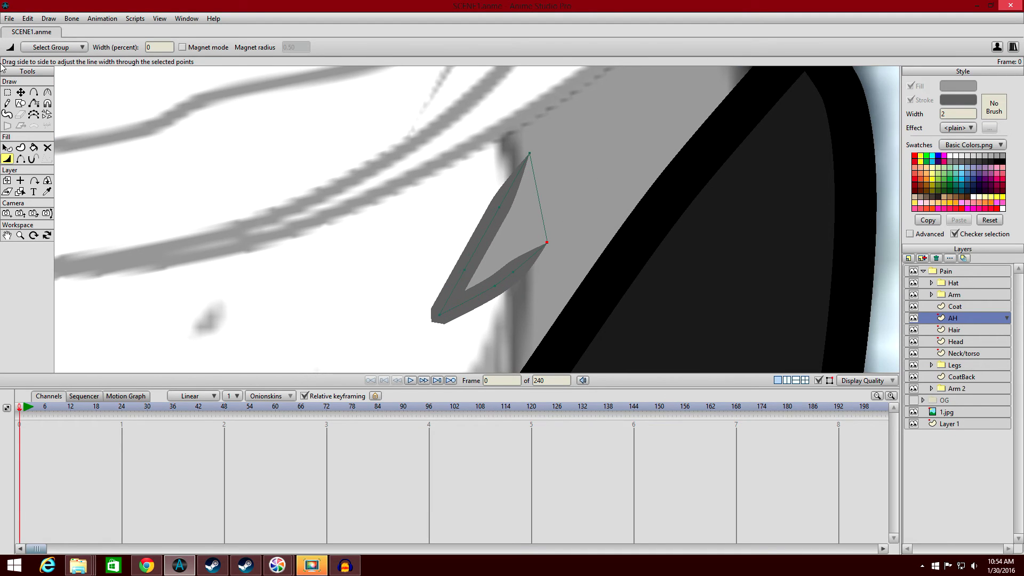
Bend the tuft into a curved, downward-pointing lock by repositioning its tip and side points.
left_click(20, 92)
left_click_drag(451, 317, 474, 324)
left_click_drag(494, 286, 459, 252)
left_click_drag(498, 208, 483, 212)
left_click_drag(461, 254, 464, 252)
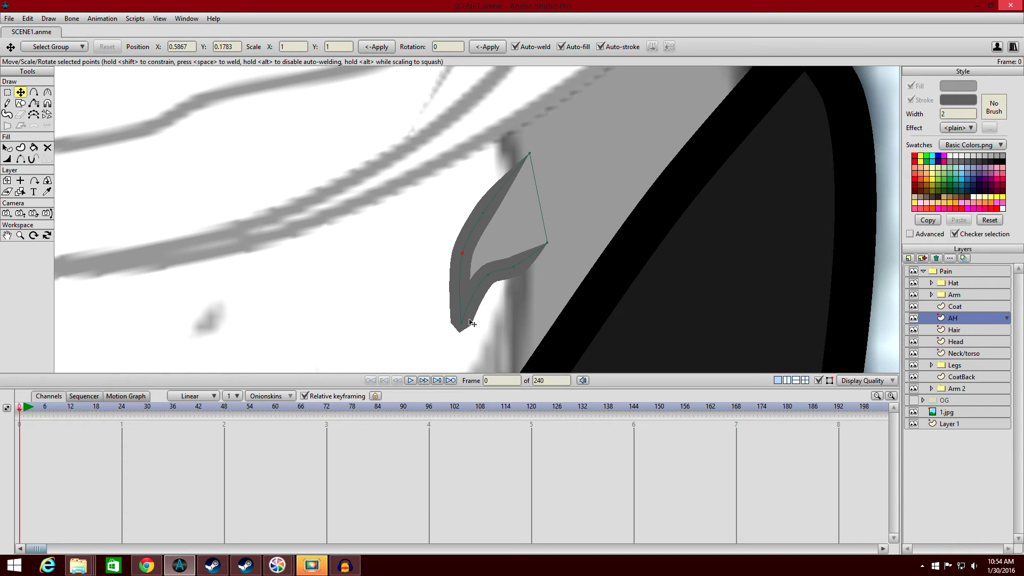
left_click_drag(462, 322, 460, 315)
Select the hair tuft shape and set its stroke width to 1.
left_click(7, 147)
scroll(436, 164, "down", 3)
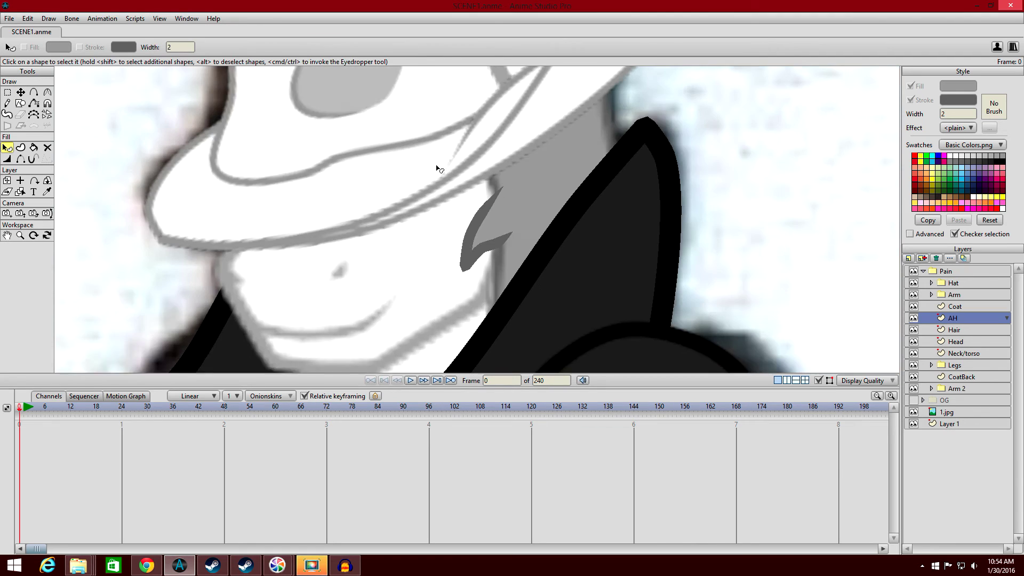
scroll(509, 143, "down", 2)
scroll(504, 148, "up", 5)
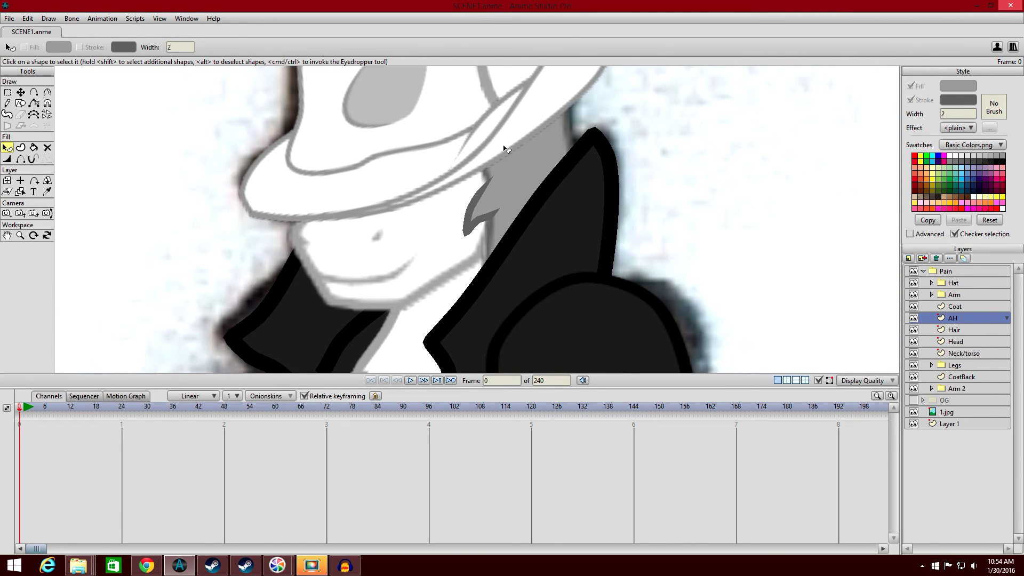
left_click(480, 202)
left_click(972, 114)
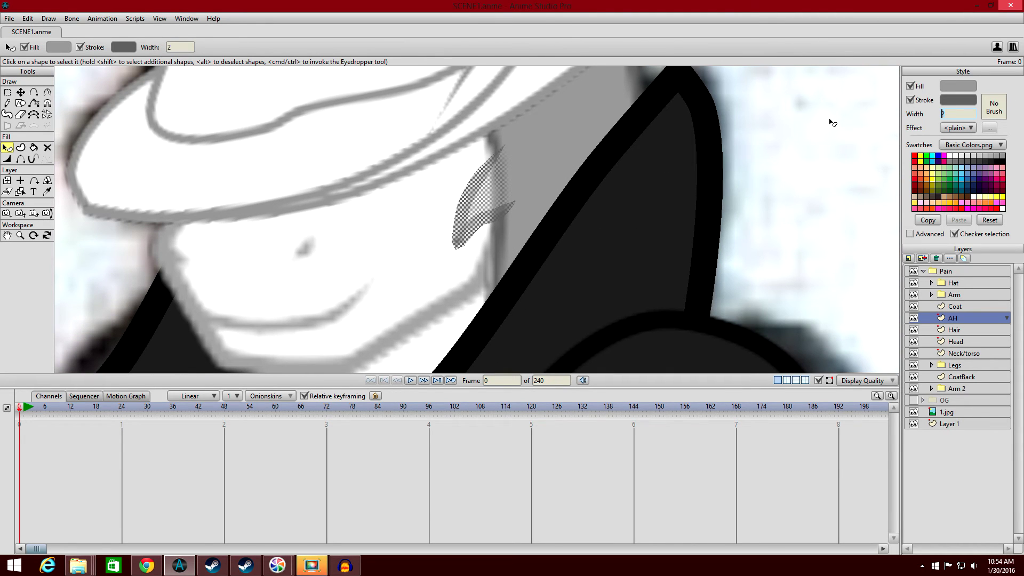
key("Return")
left_click(819, 167)
scroll(756, 169, "down", 5)
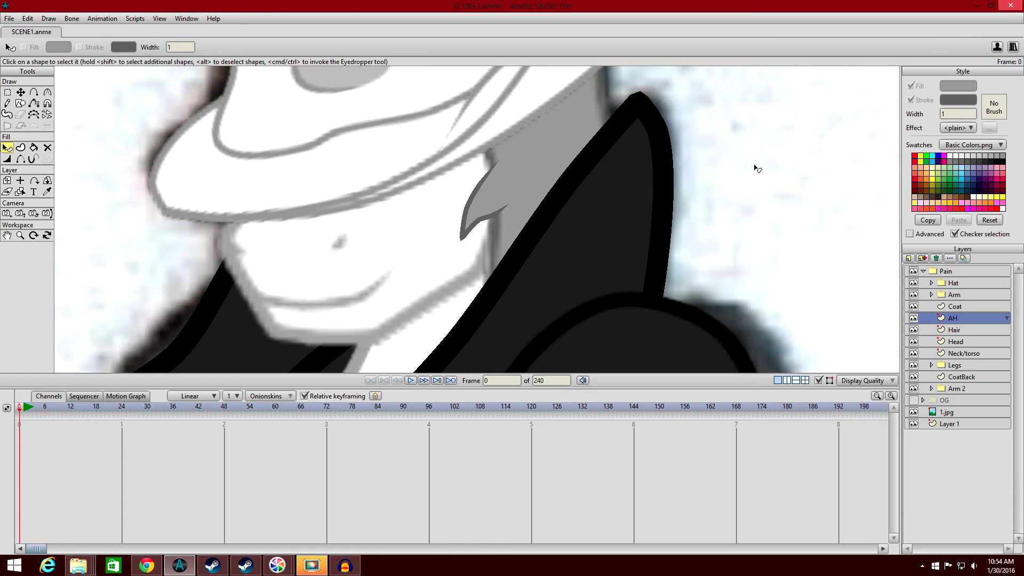
scroll(689, 145, "down", 3)
scroll(709, 160, "up", 4)
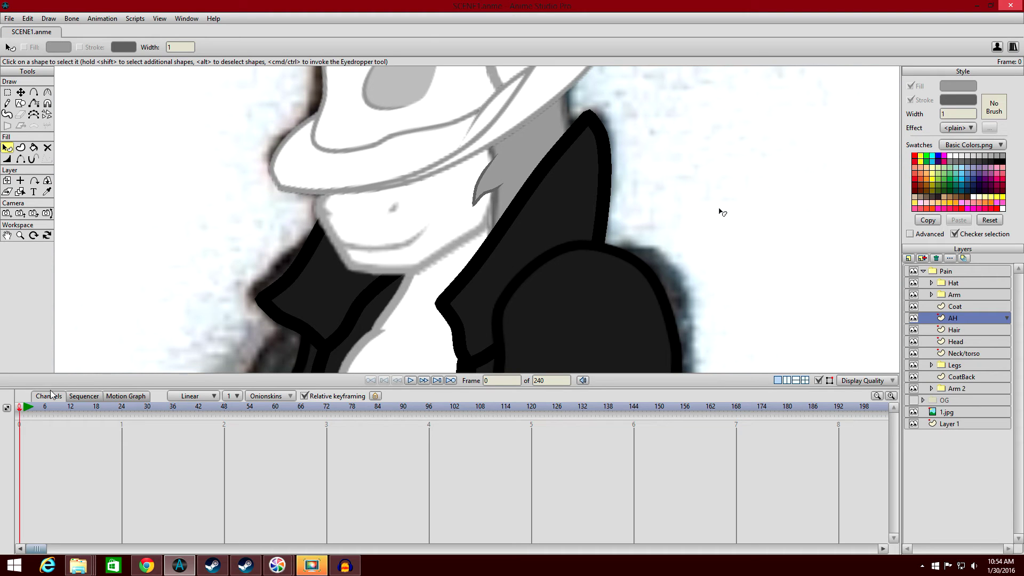
Add a keyframe for the AH layer's rest pose at frame 1.
left_click(25, 414)
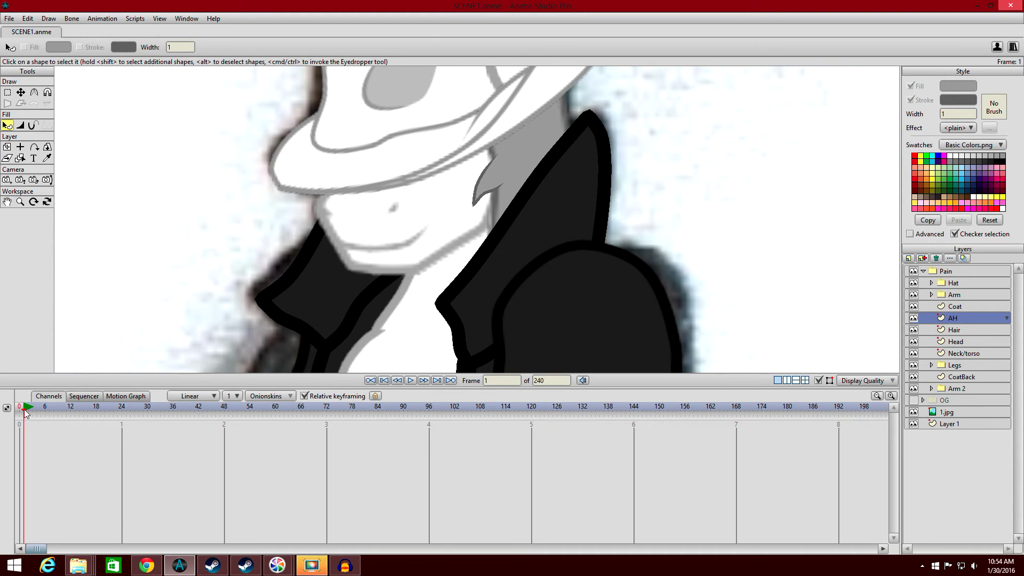
left_click(114, 19)
left_click(125, 136)
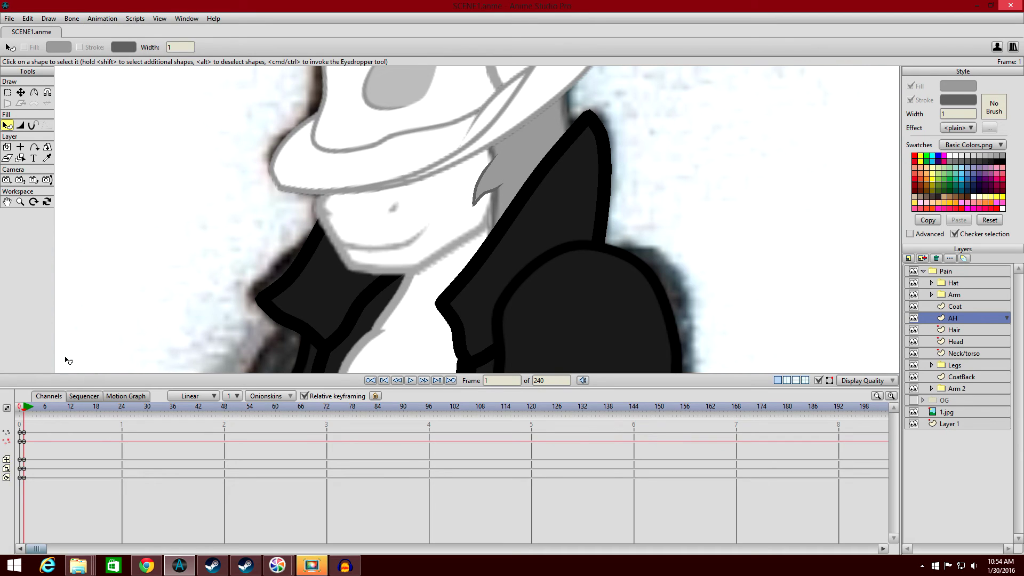
At frame 12, swing the tuft's tip and side points up toward the face and add a keyframe across the AH layer's channels.
left_click(72, 410)
scroll(256, 179, "up", 4)
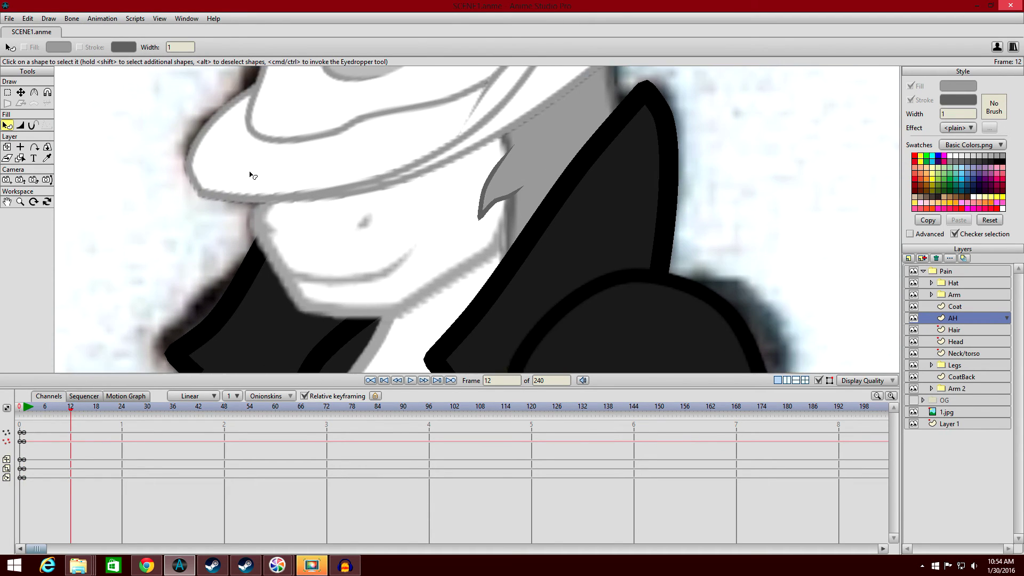
left_click(21, 93)
left_click_drag(486, 217, 508, 159)
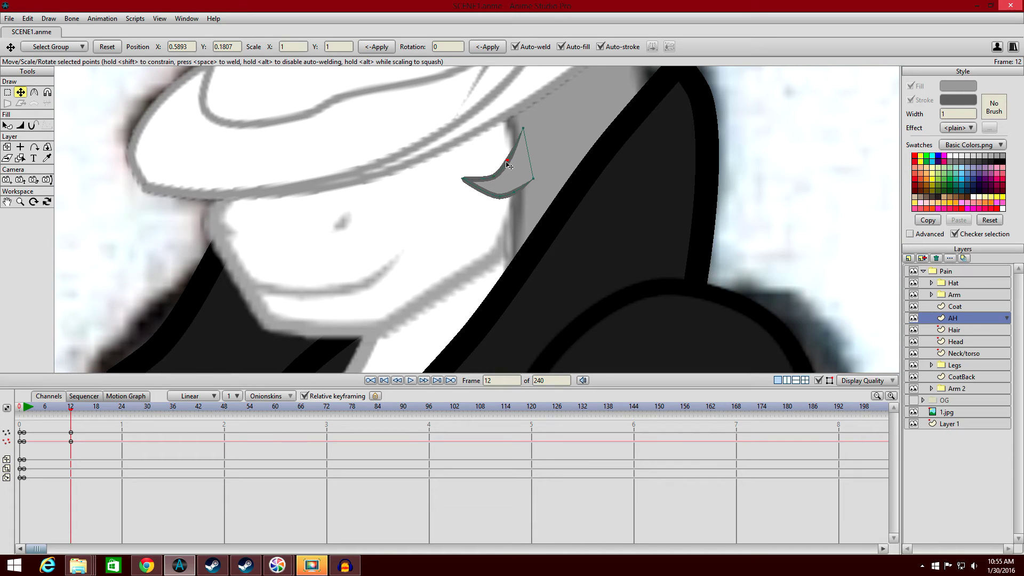
left_click(504, 201)
left_click_drag(25, 409, 73, 409)
left_click(102, 18)
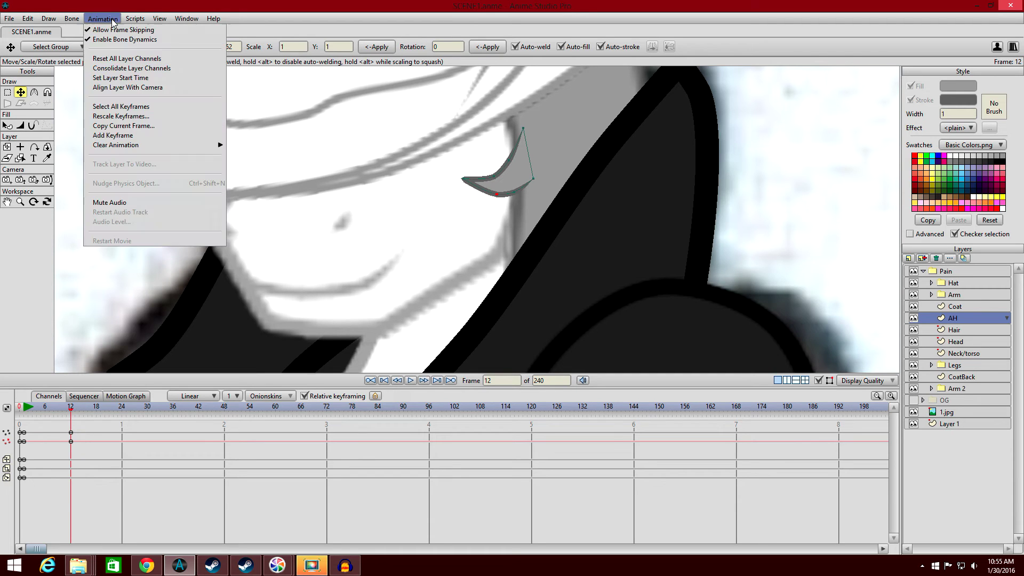
left_click(132, 132)
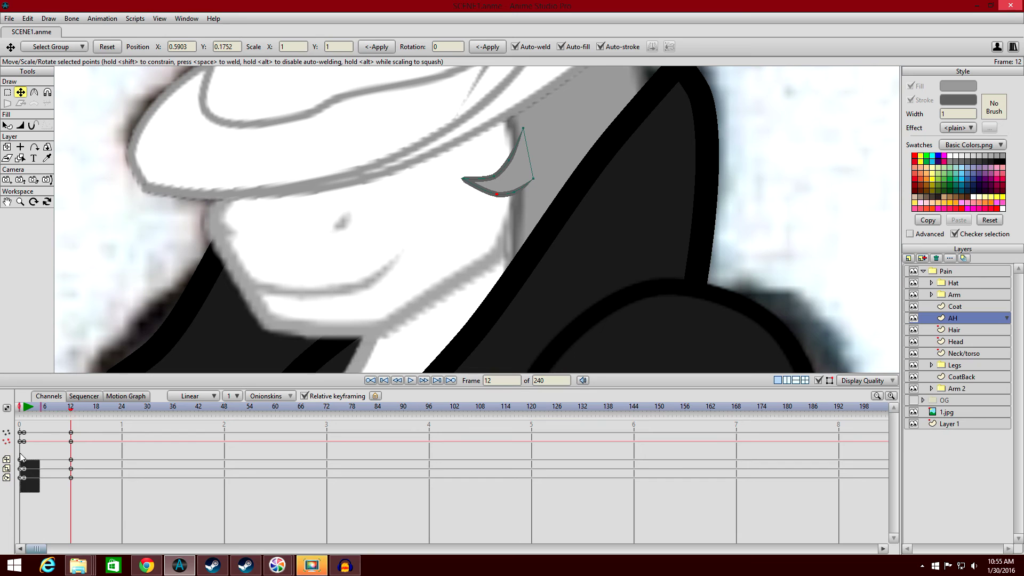
Copy the AH layer's frame 1 keyframes and paste them at frame 19.
left_click(24, 408)
left_click(102, 409)
key("ctrl+v")
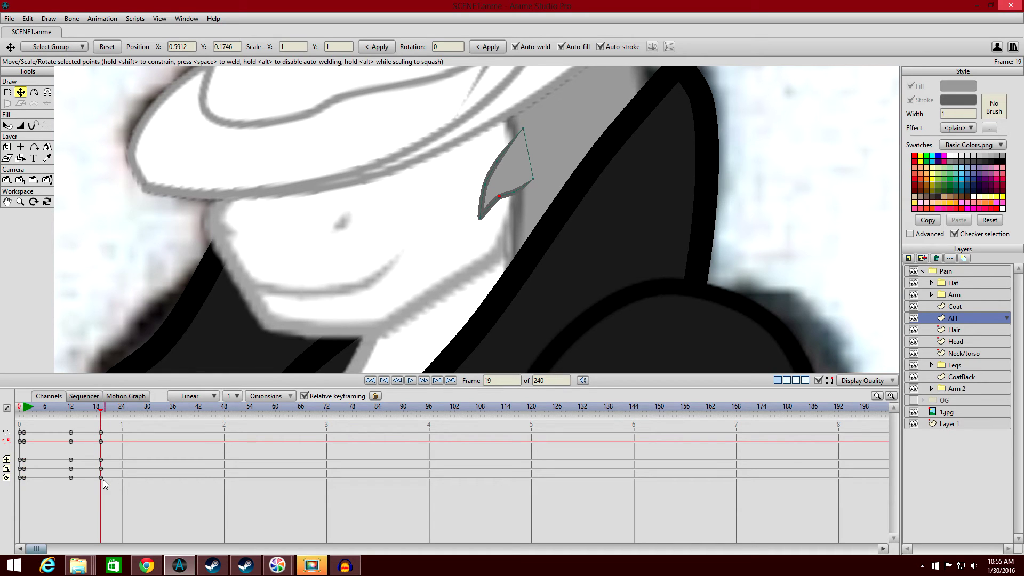
Add a keyframe for the AH layer at frame 18 and delete the keyframes at frame 19.
left_click(97, 408)
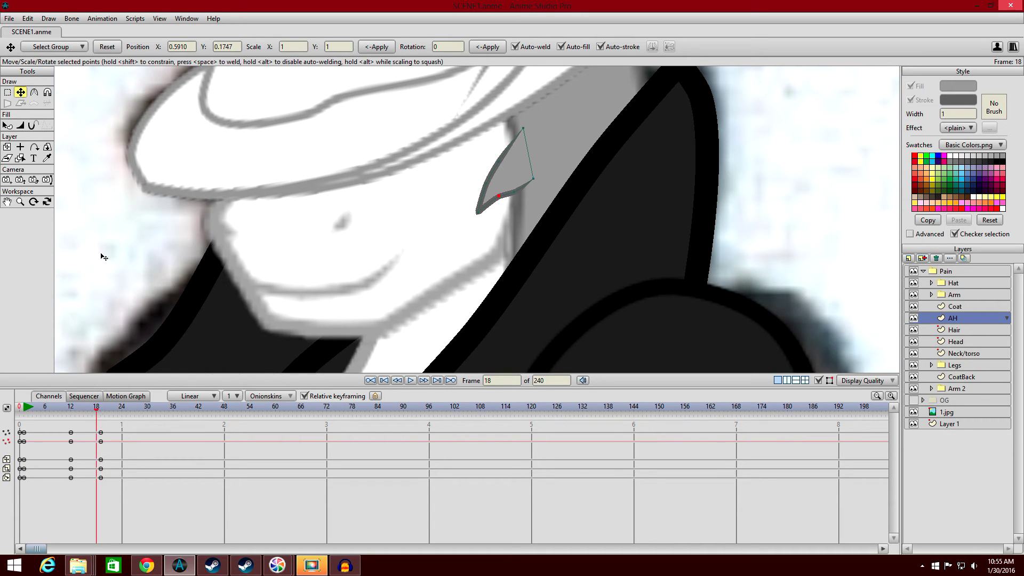
left_click(103, 18)
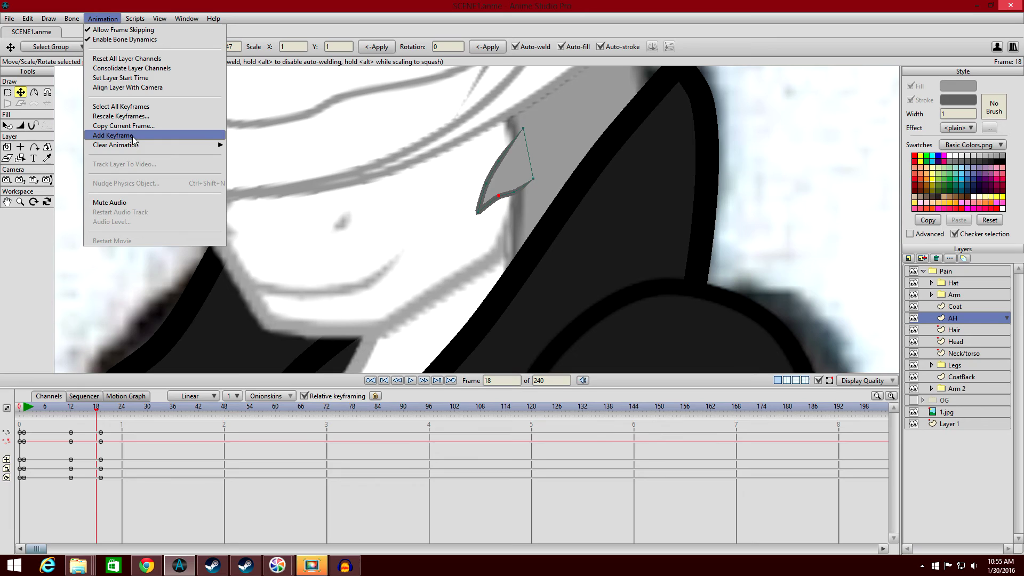
left_click(113, 136)
left_click_drag(99, 436, 99, 435)
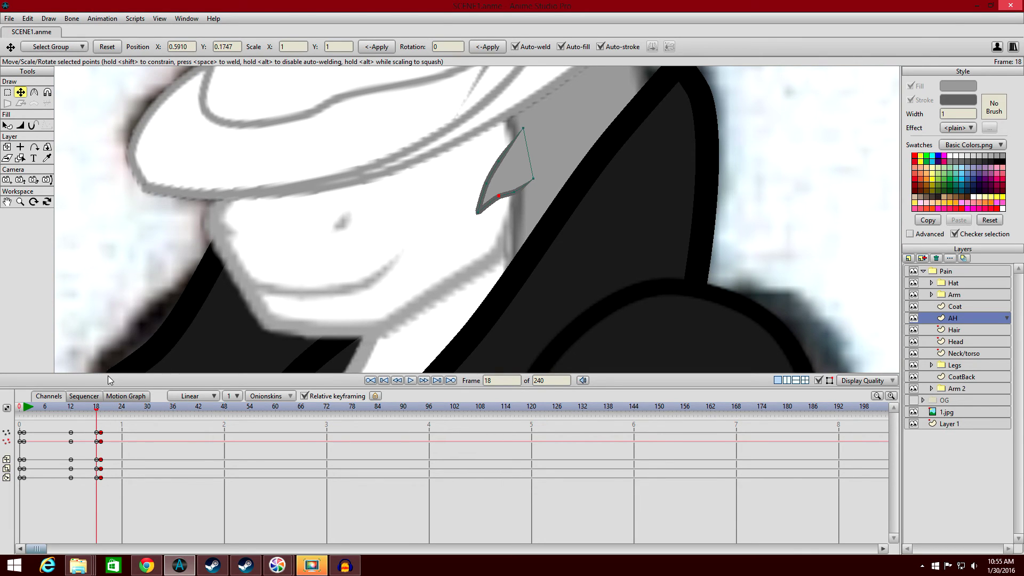
Set the AH layer's frame 18 keyframes to Cycle interpolation, looping back to absolute frame 1.
left_click_drag(99, 435, 99, 435)
right_click(98, 435)
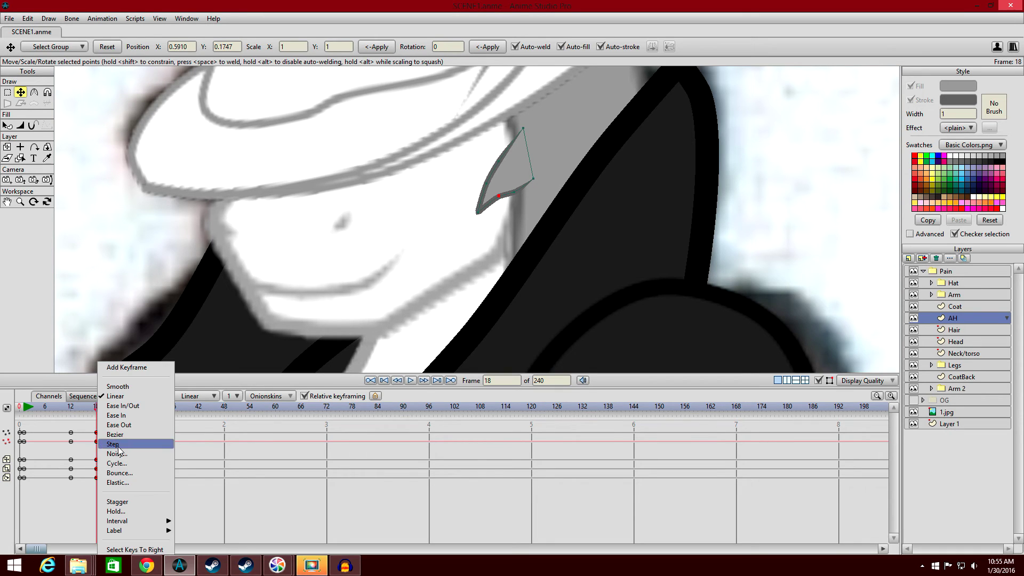
left_click(123, 461)
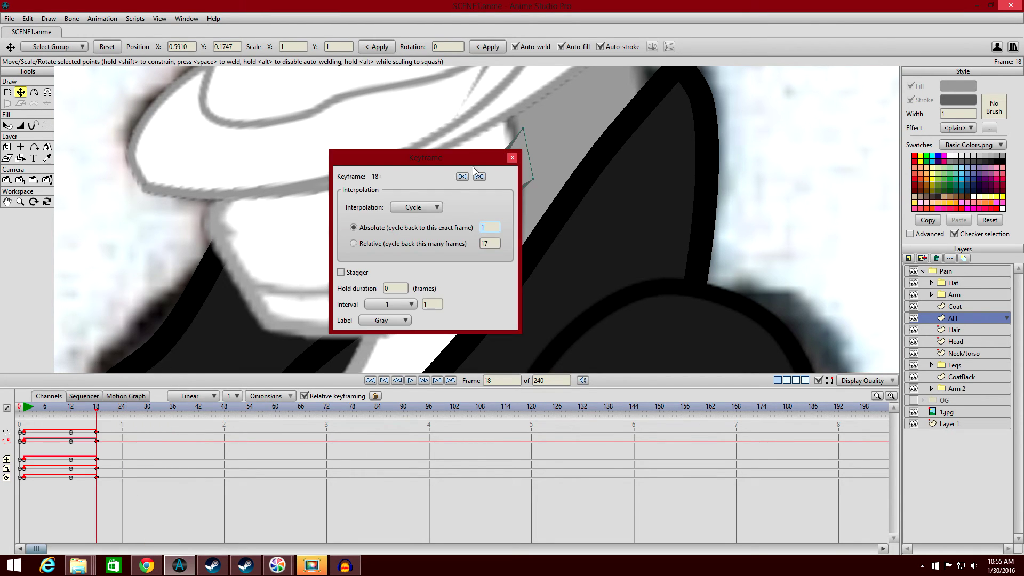
left_click(513, 156)
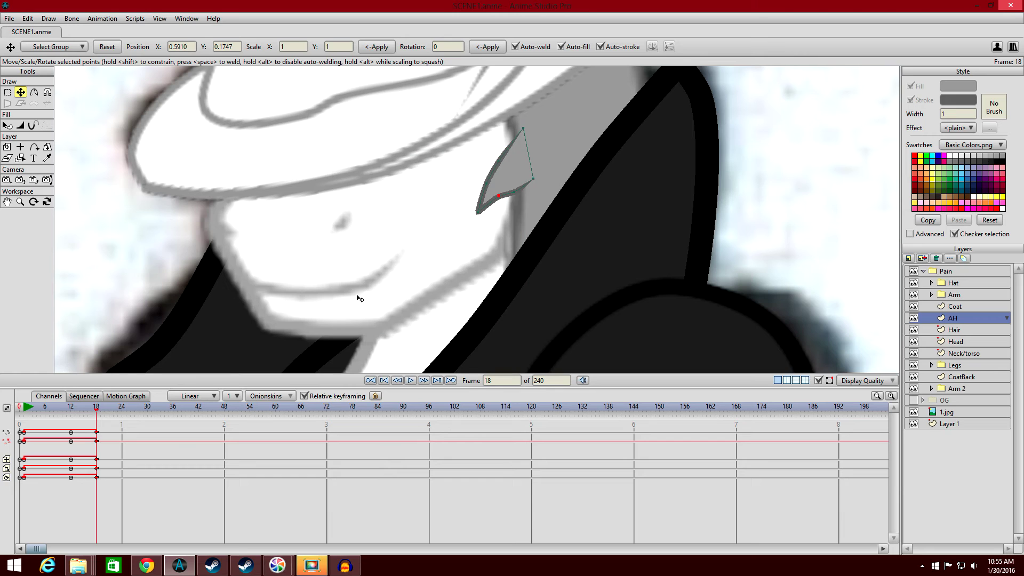
Play the animation from frame 1 to check the hair tuft's swing loop, and return to frame 1.
mouse_move(100, 410)
left_mouse_down()
mouse_move(120, 409)
mouse_move(108, 409)
left_mouse_up()
left_click(23, 410)
left_click(411, 380)
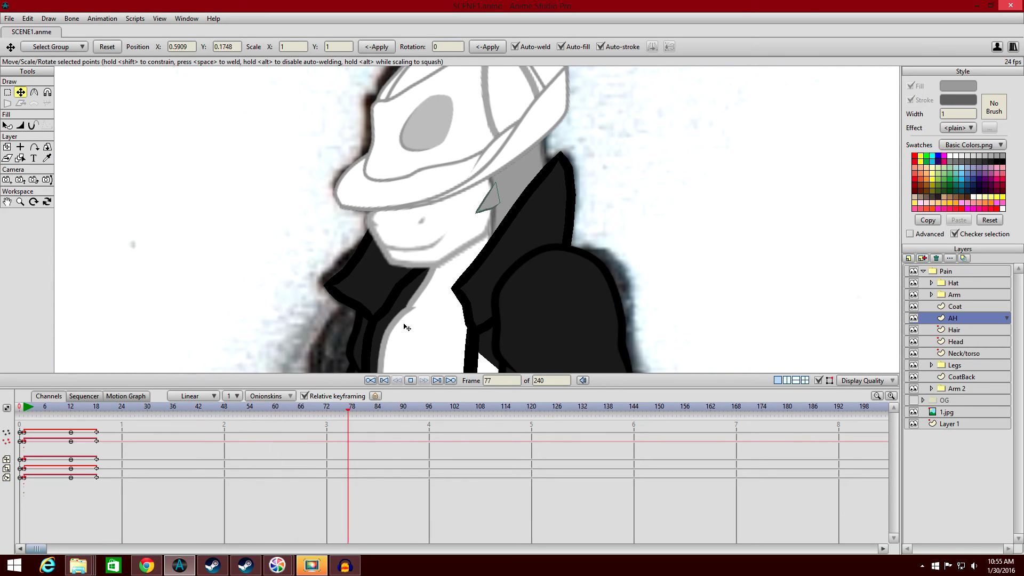
left_click(410, 380)
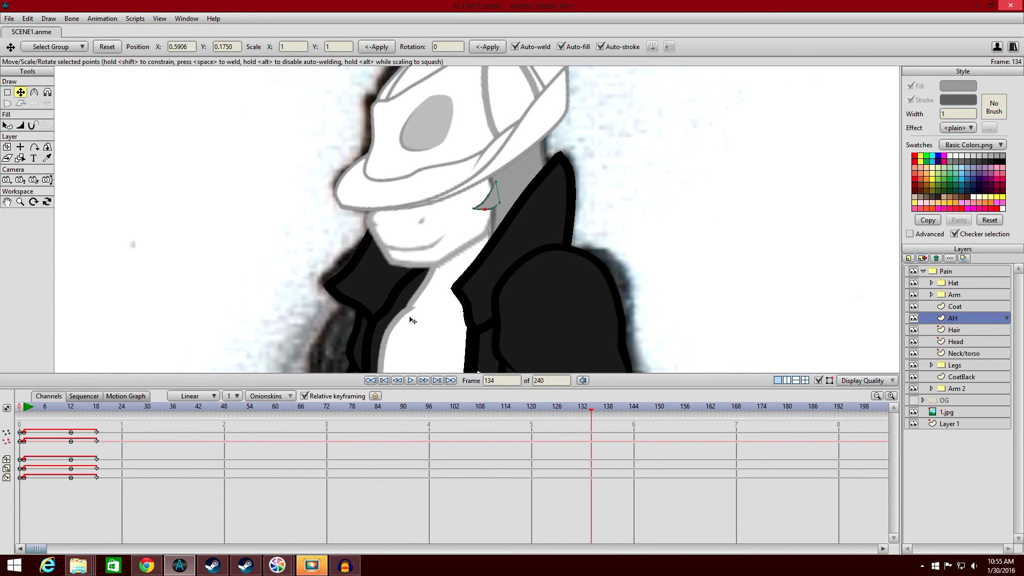
left_click(24, 412)
Select the hair tuft's lower points at frame 1 and reshape the tuft so its tip sits higher and closer to the neck.
scroll(336, 187, "up", 6)
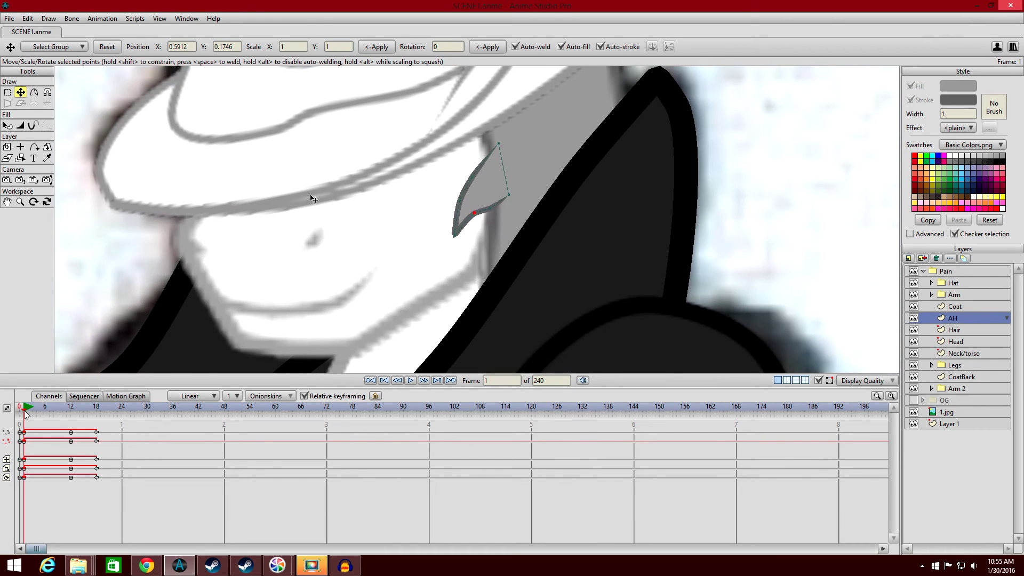
left_click(7, 93)
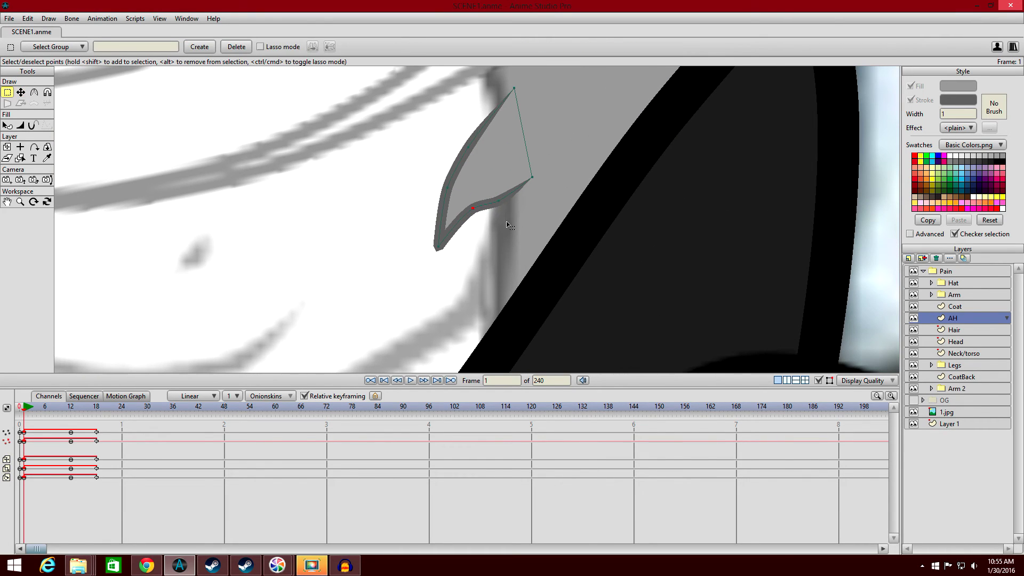
left_click_drag(411, 278, 513, 160)
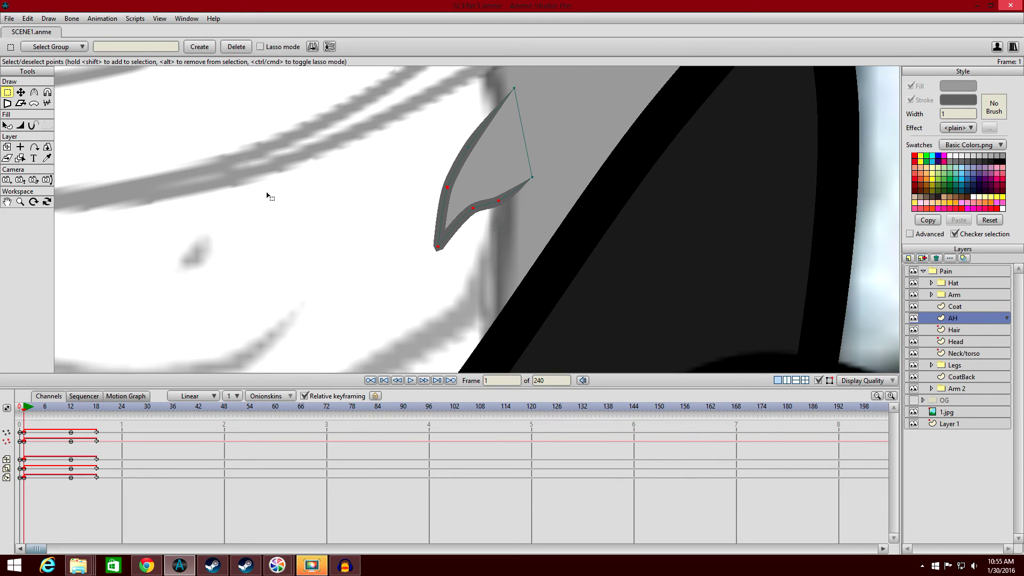
left_click_drag(395, 292, 484, 165)
key("t")
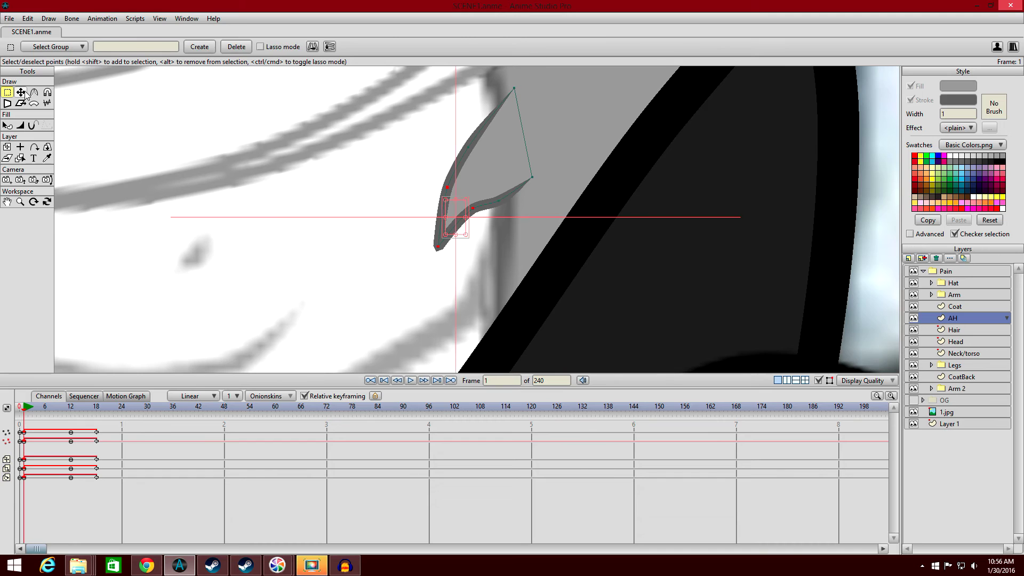
mouse_move(453, 216)
left_mouse_down()
mouse_move(480, 176)
mouse_move(504, 196)
mouse_move(475, 155)
mouse_move(457, 202)
left_mouse_up()
Delete the AH layer's keyframes at frame 18 and paste copies of its frame 1 keyframes at frame 19.
left_click_drag(24, 415, 97, 420)
left_click_drag(110, 504, 97, 422)
key("Delete")
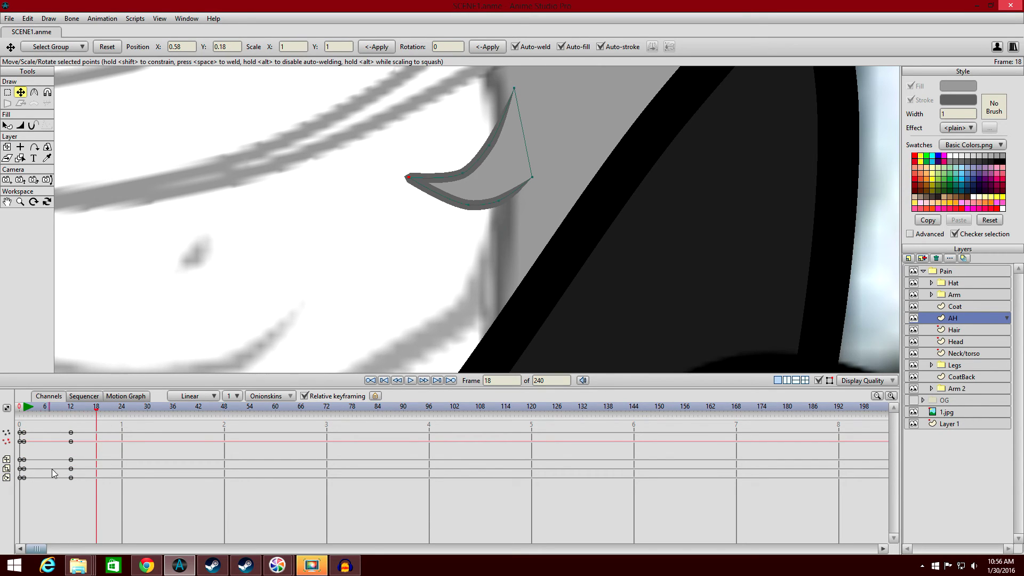
left_click_drag(43, 486, 30, 434)
key("ctrl+v")
Add a keyframe for the AH layer at frame 18 and remove the pasted keyframes at frame 19.
left_click_drag(106, 501, 101, 436)
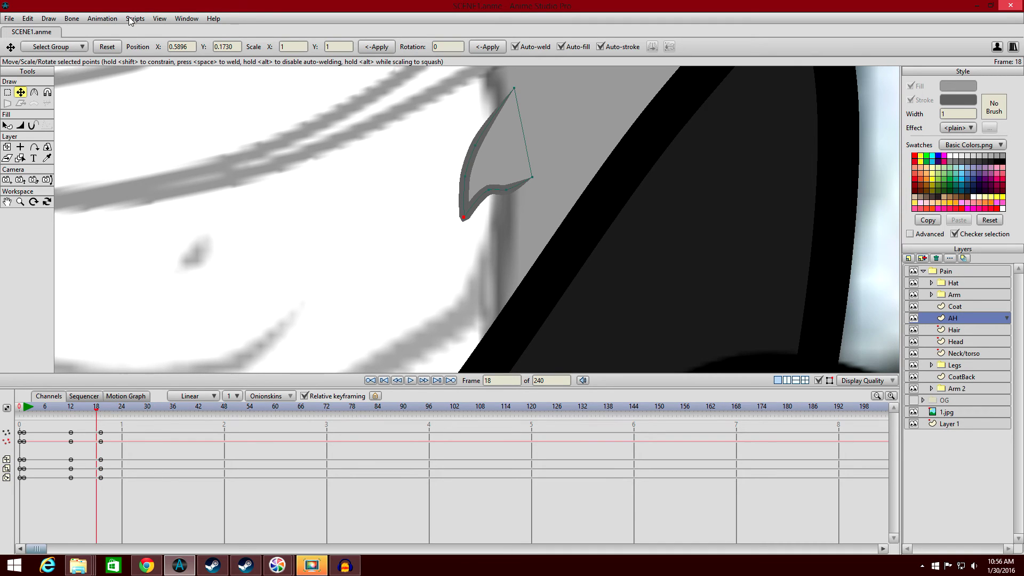
left_click(102, 18)
left_click(139, 135)
left_click_drag(107, 472, 101, 433)
Set the AH layer's frame 18 keyframes to Cycle interpolation and close the keyframe settings.
left_click_drag(104, 479, 95, 430)
right_click(95, 433)
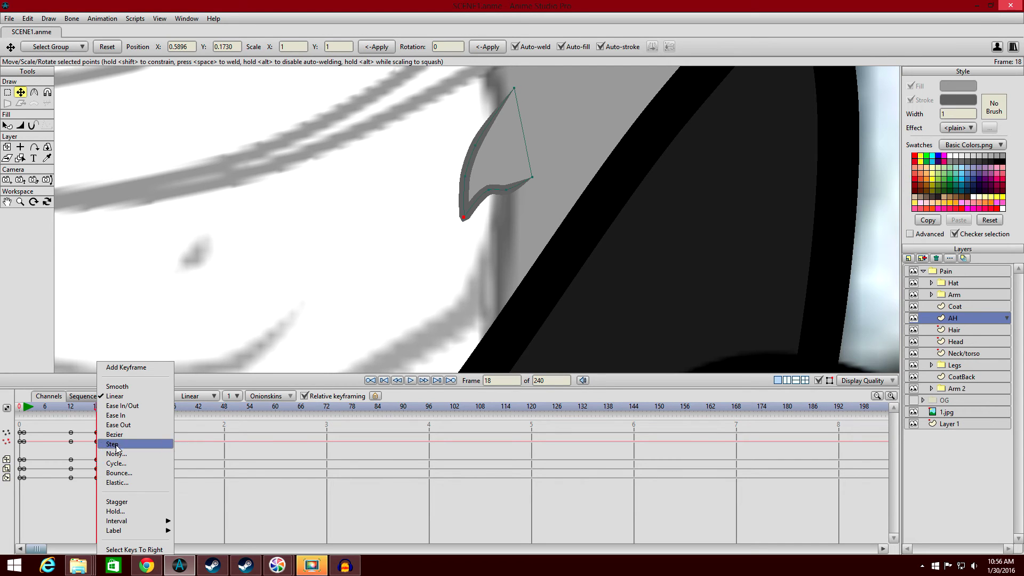
left_click(127, 464)
left_click(209, 528)
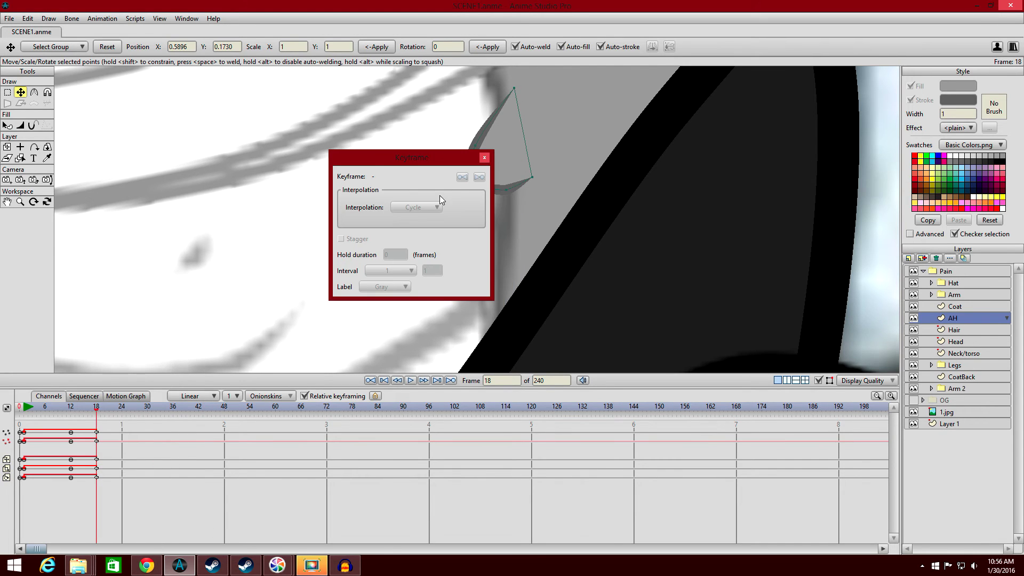
left_click(485, 157)
Play the animation from frame 1 to check the reshaped hair tuft's swing.
left_click(25, 419)
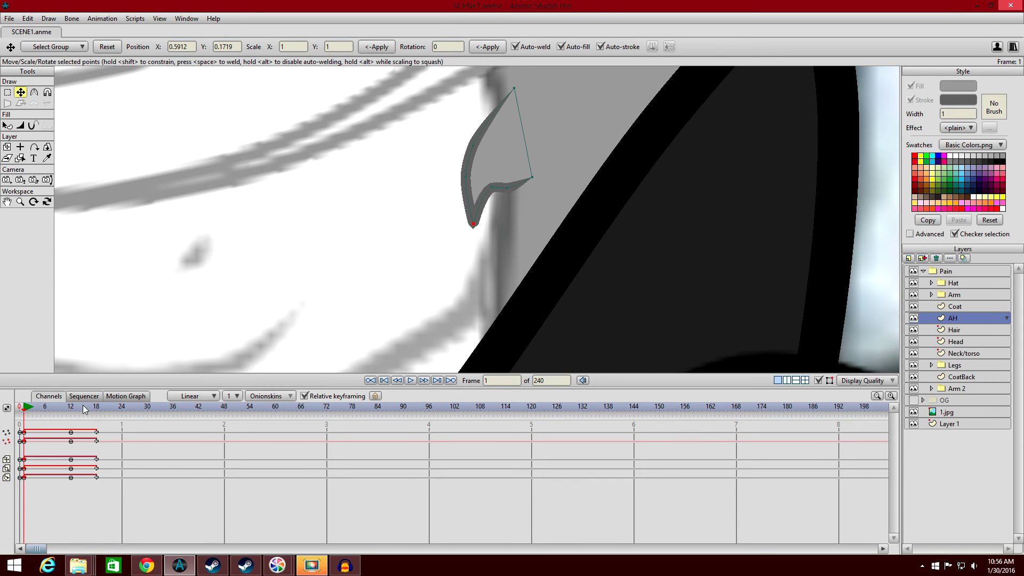
scroll(350, 321, "down", 3)
left_click(413, 380)
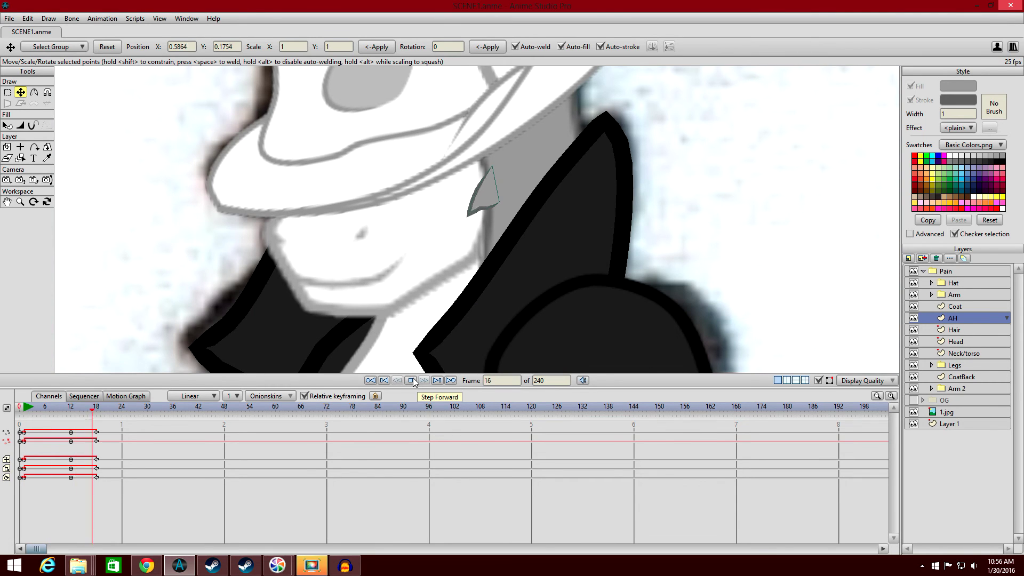
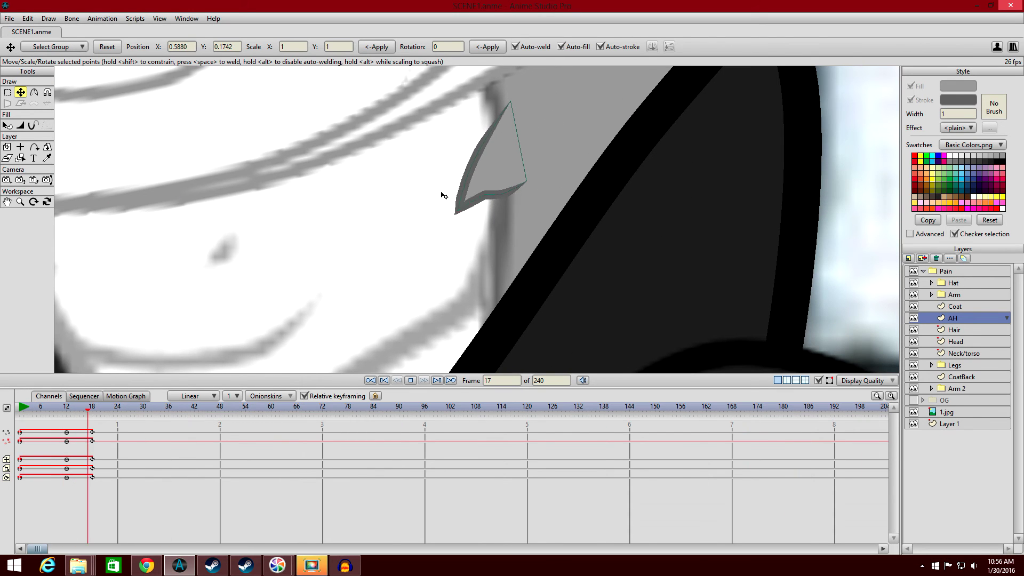
left_click(410, 380)
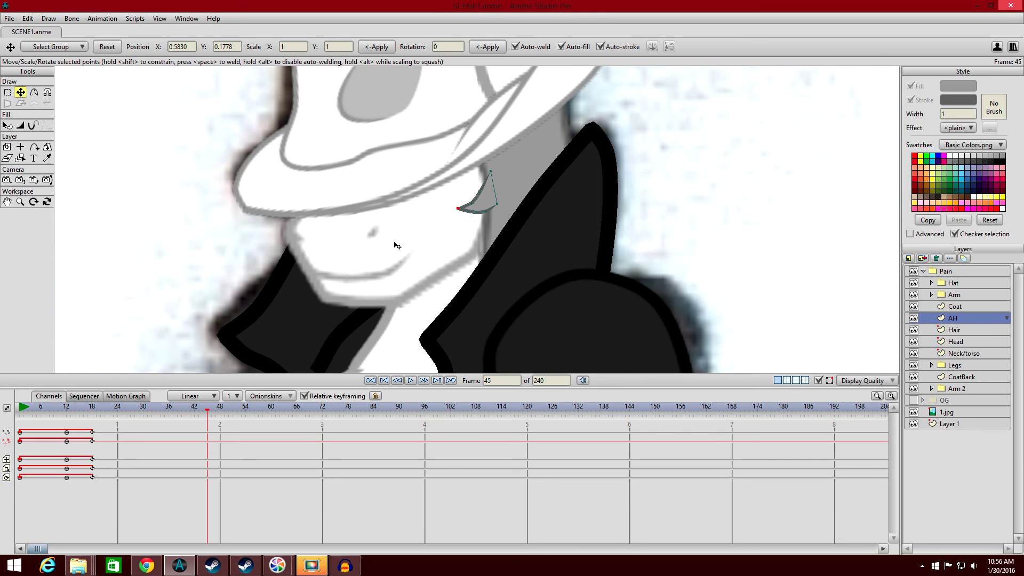
At frame 12, select the hair tuft's outer points and raise them, curling the tip upward and pulling it slightly back toward the neck.
left_click(22, 410)
left_click_drag(22, 413, 67, 414)
scroll(567, 158, "up", 5)
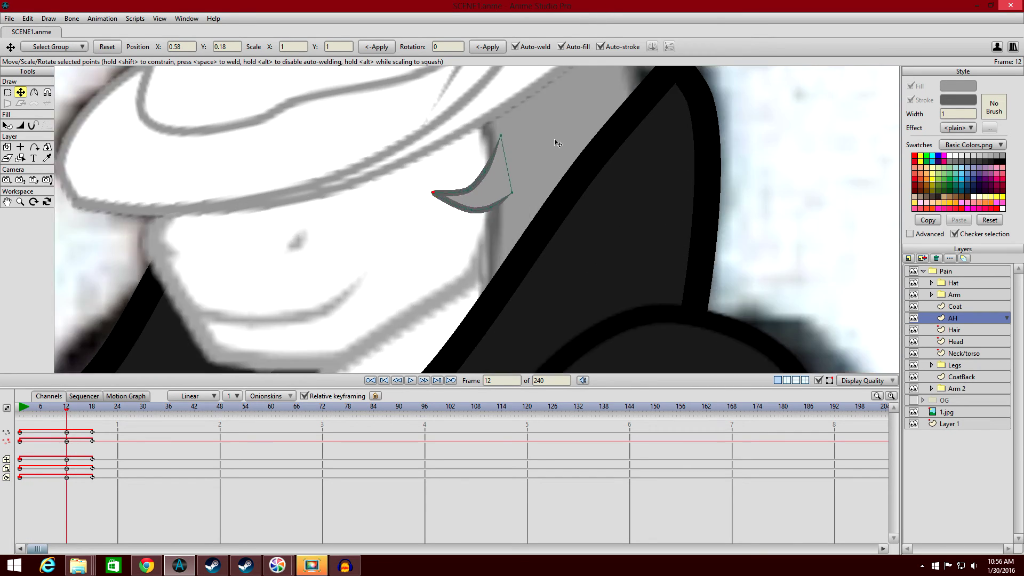
left_click(8, 93)
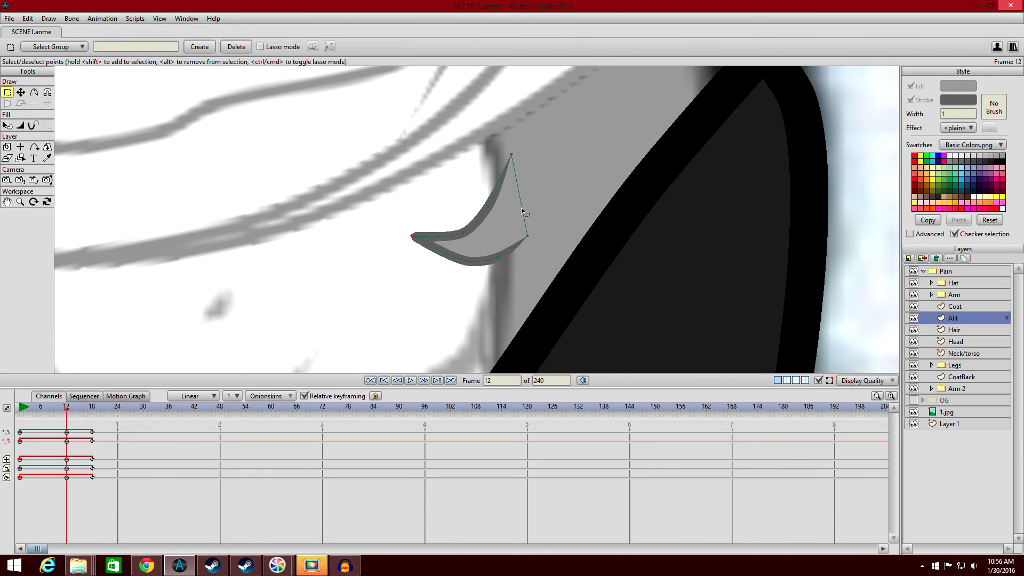
left_click_drag(513, 298, 400, 201)
left_click(21, 92)
left_click_drag(463, 235, 461, 220)
left_click_drag(459, 214, 495, 249)
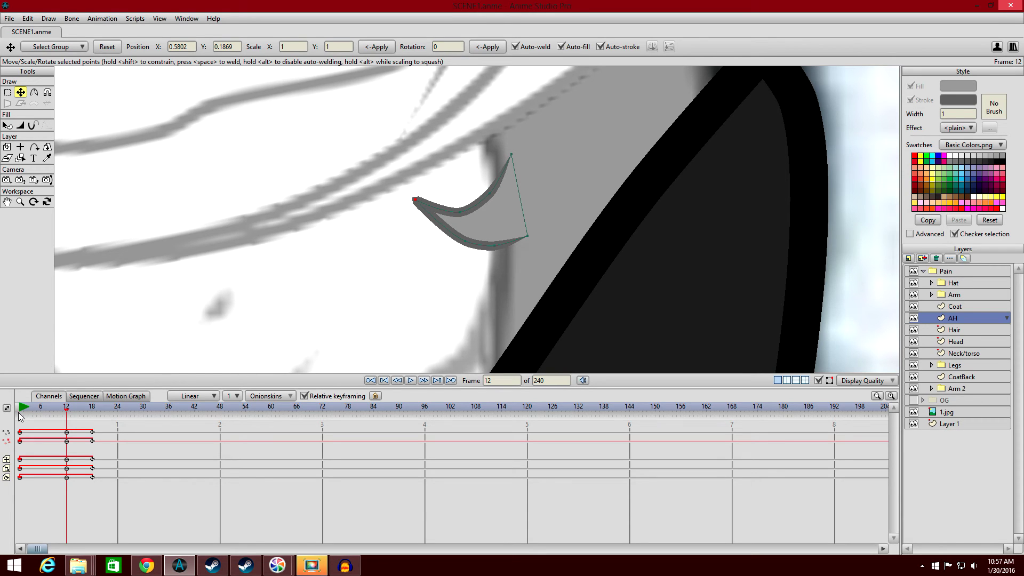
left_click_drag(21, 412, 72, 409)
left_click_drag(412, 220, 428, 231)
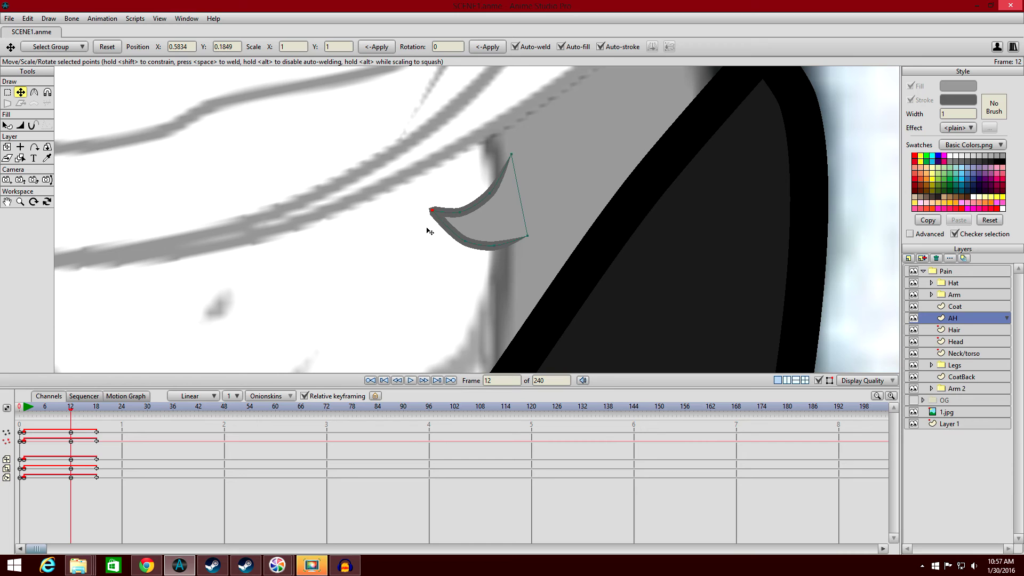
Scrub past the loop point, return to frame 1 and play the animation to review the raised tuft's swing.
left_click_drag(74, 414, 113, 408)
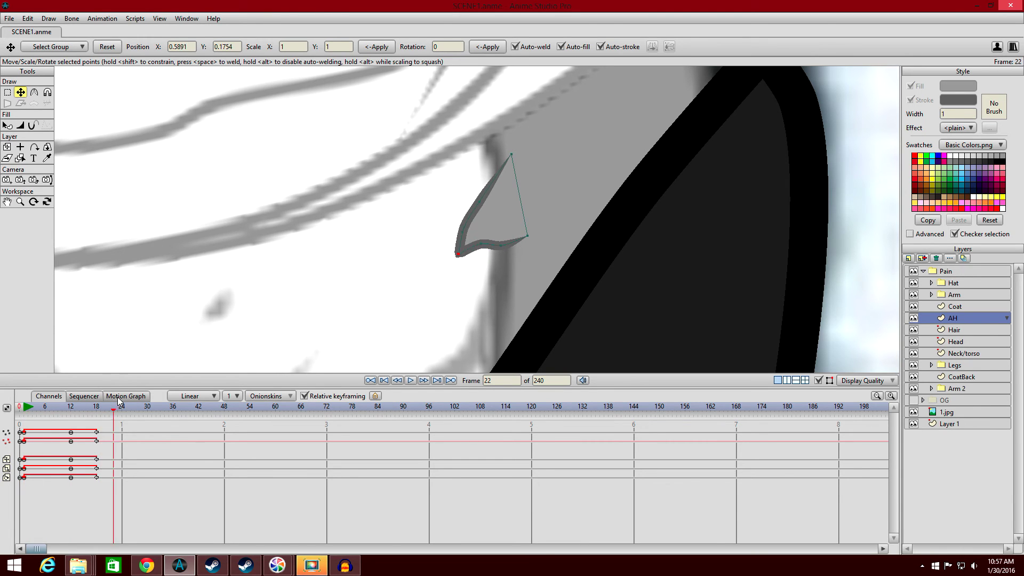
key("shift+ctrl+Left")
scroll(437, 288, "down", 3)
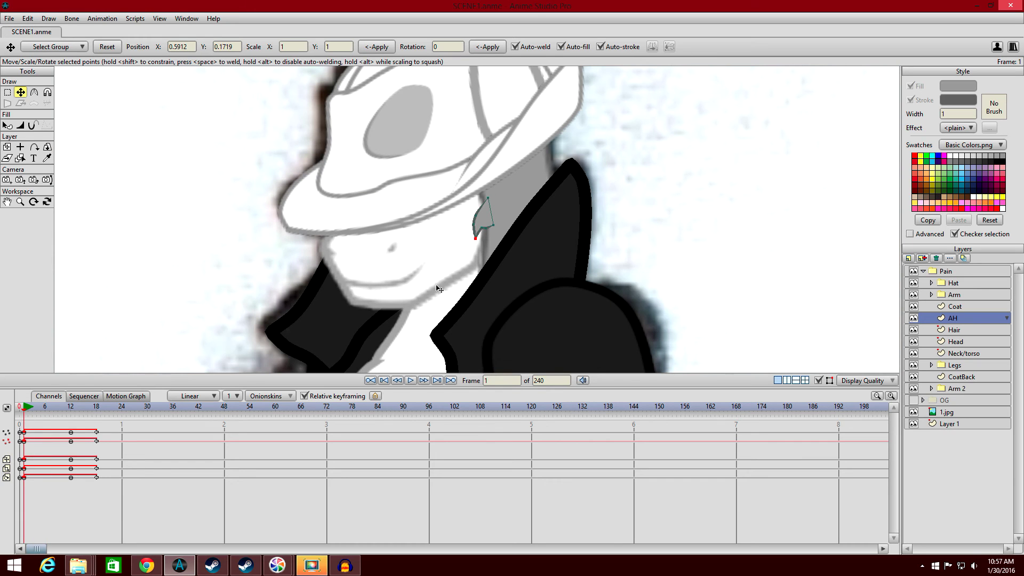
left_click(411, 380)
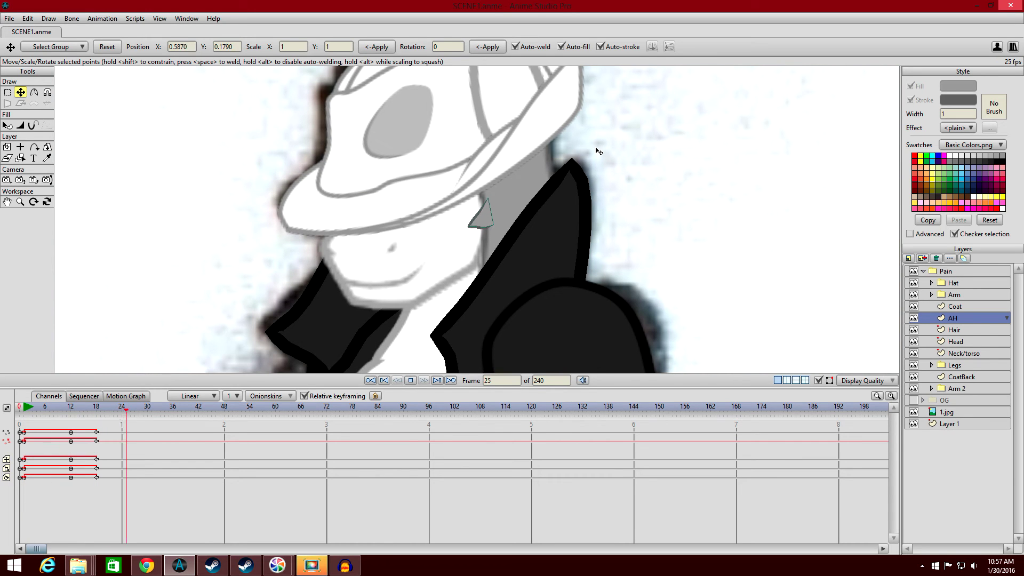
left_click(409, 381)
Speed up the tuft's swing by moving the AH layer's frame 12 keyframes to frame 6 and its frame 18 keyframes to frame 10.
left_click(71, 442)
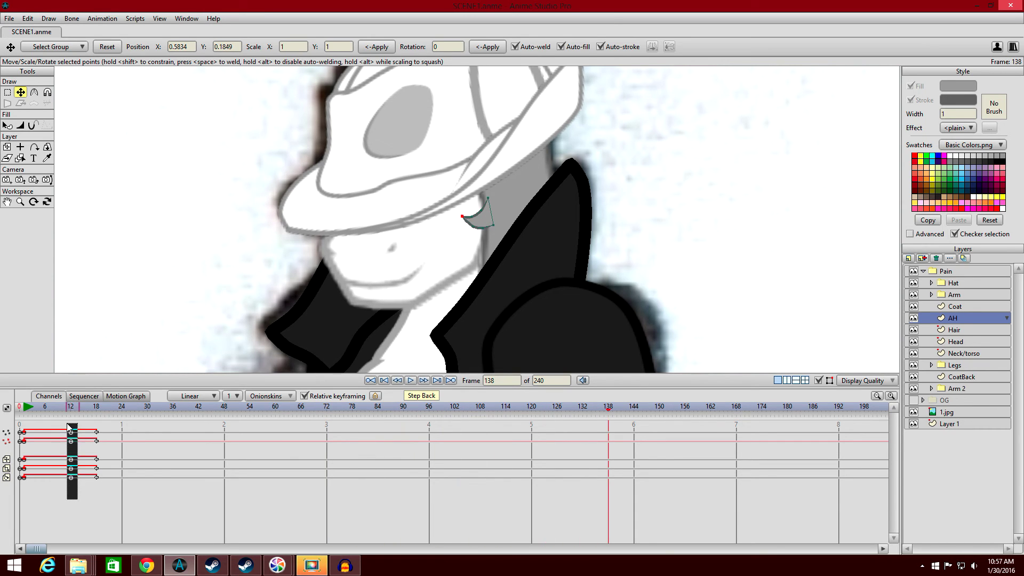
mouse_move(71, 435)
left_mouse_down()
mouse_move(45, 435)
mouse_move(62, 434)
left_mouse_up()
left_click(97, 435)
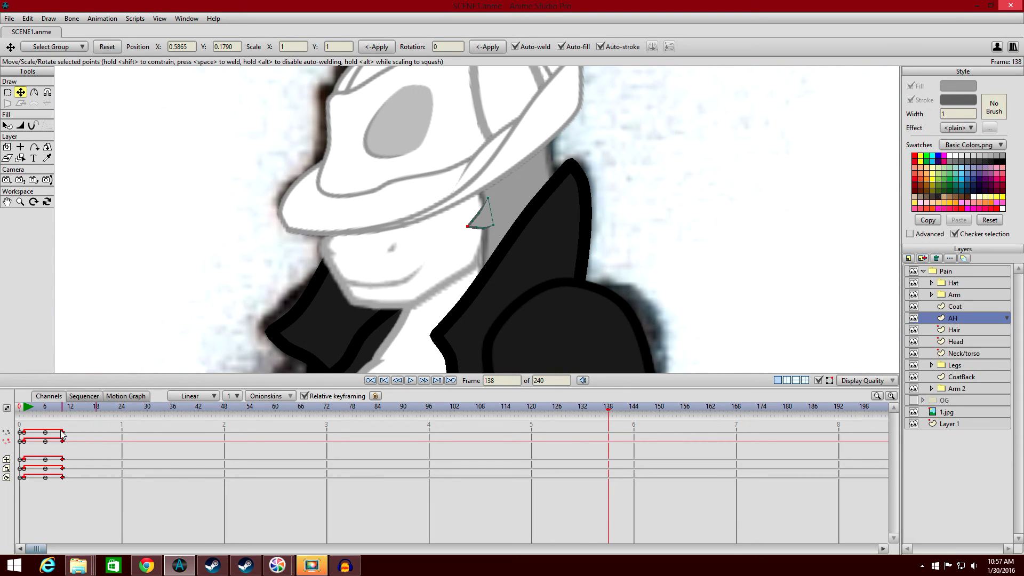
Play the animation from frame 1 to judge the faster tuft swing, and return to frame 1.
left_click(23, 412)
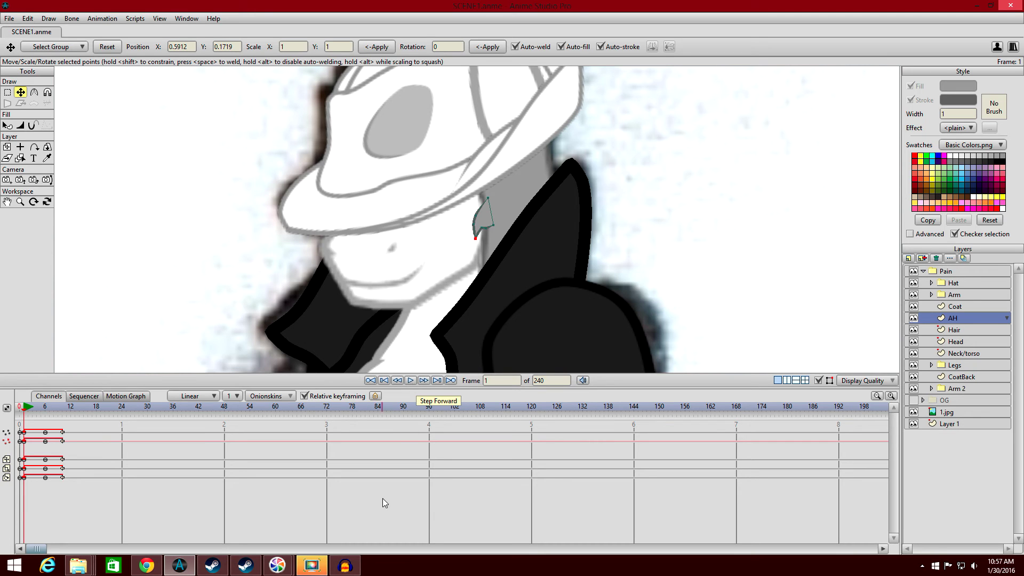
left_click(412, 380)
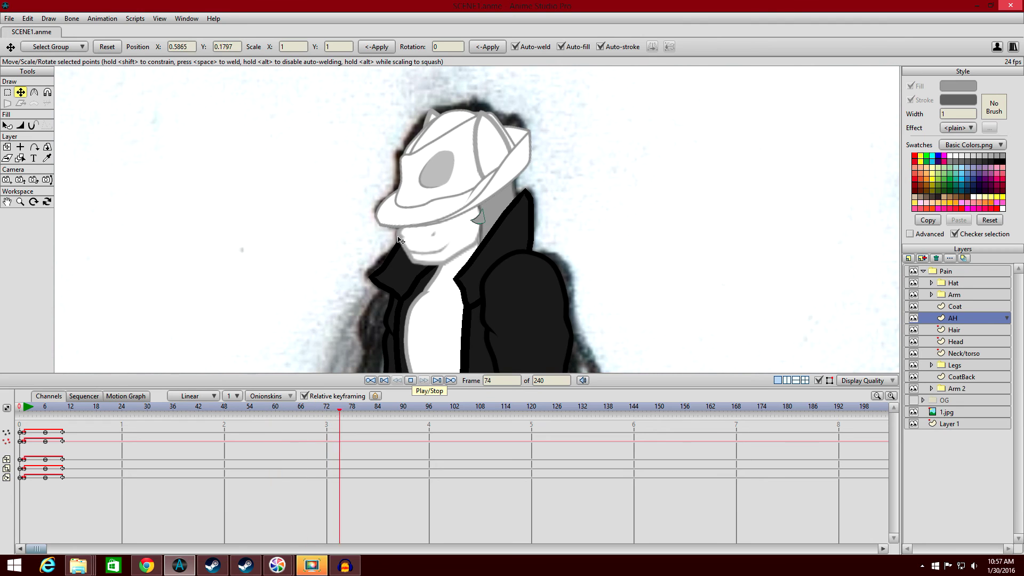
key("q")
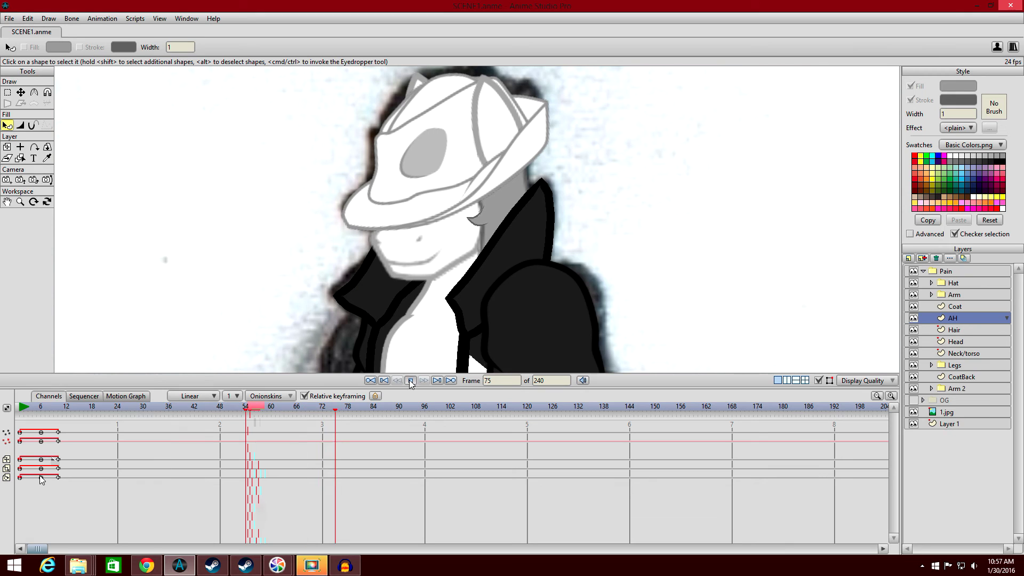
left_click(19, 412)
left_click(23, 409)
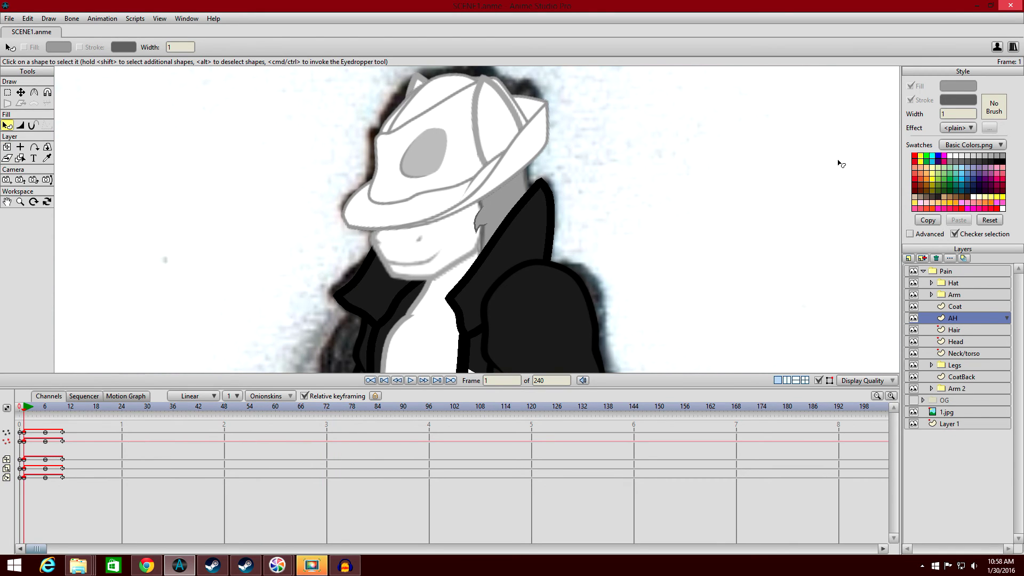
Select the CoatBack layer and examine its keyframe timing, stopping at its keyframe on frame 7.
left_click(982, 376)
left_click(50, 410)
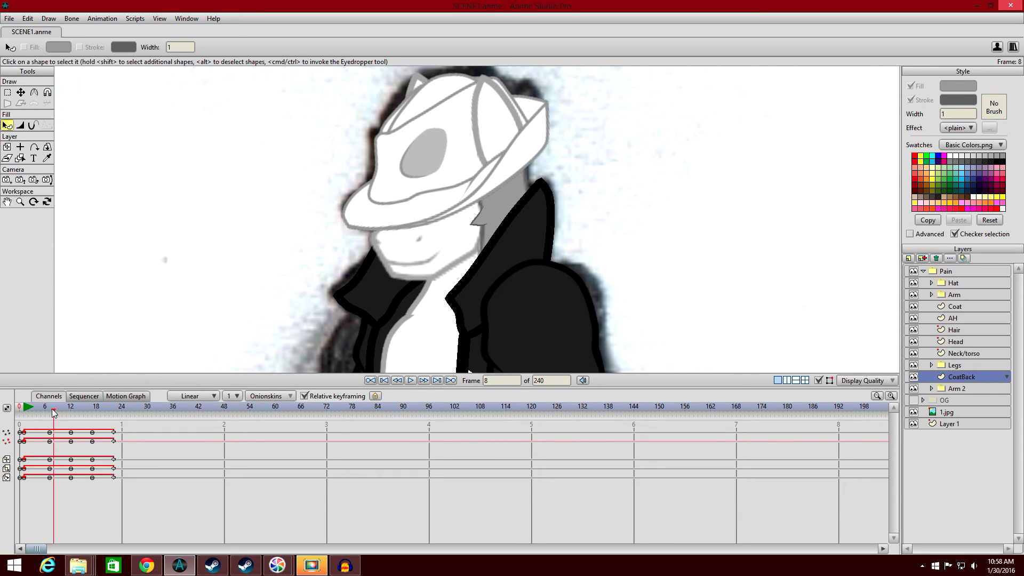
mouse_move(48, 411)
left_mouse_down()
mouse_move(114, 410)
mouse_move(57, 409)
left_mouse_up()
left_click(50, 409)
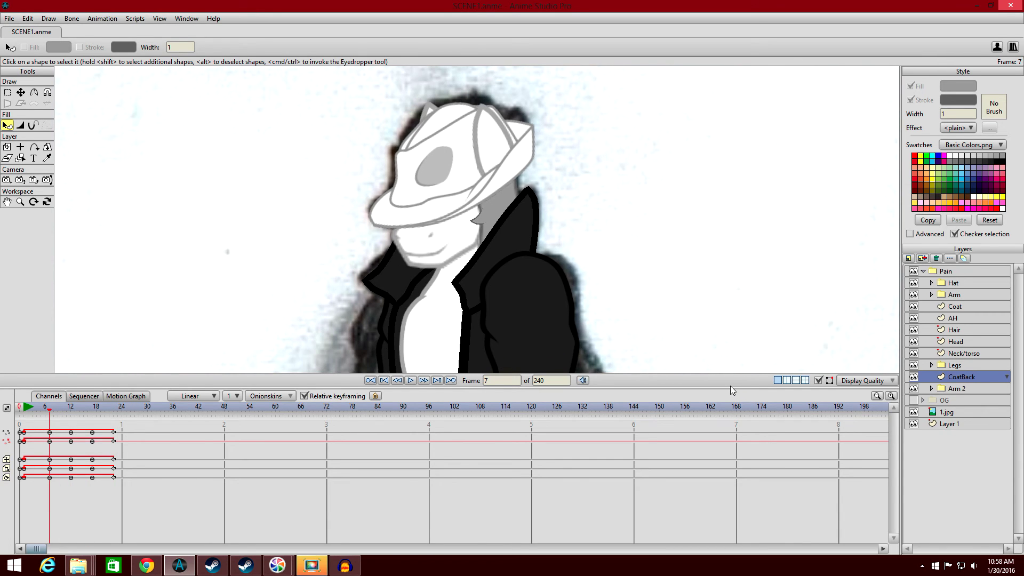
left_click_drag(731, 388, 741, 412)
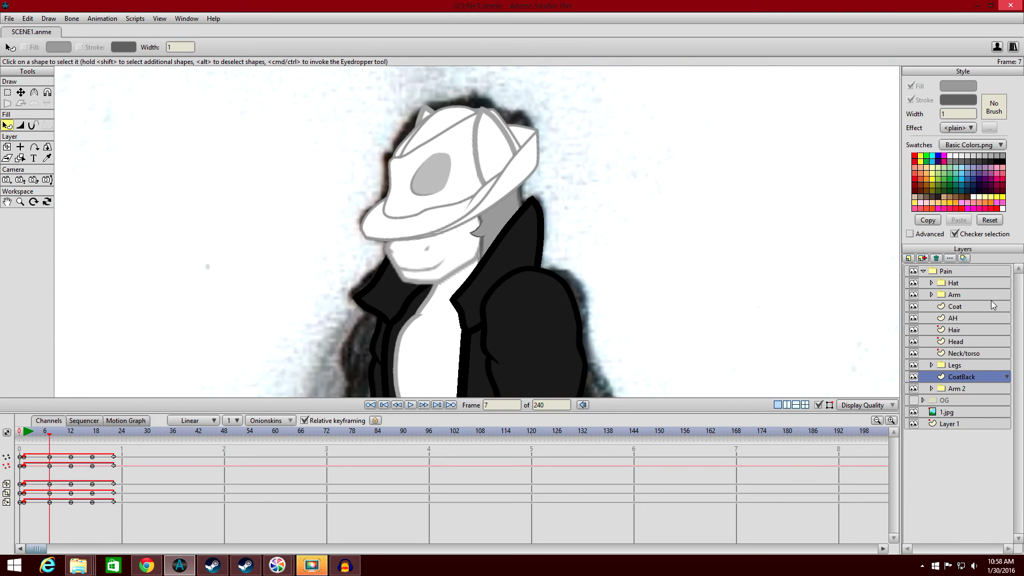
Delete all of the AH layer's keyframes after frame 1.
left_click(972, 319)
scroll(566, 198, "up", 2)
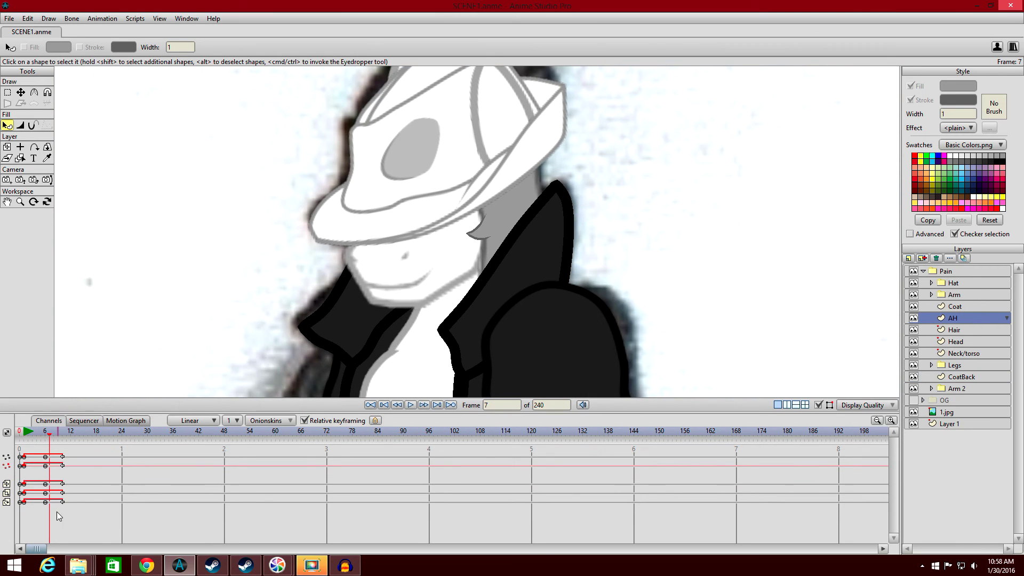
left_click_drag(77, 531, 36, 451)
key("Delete")
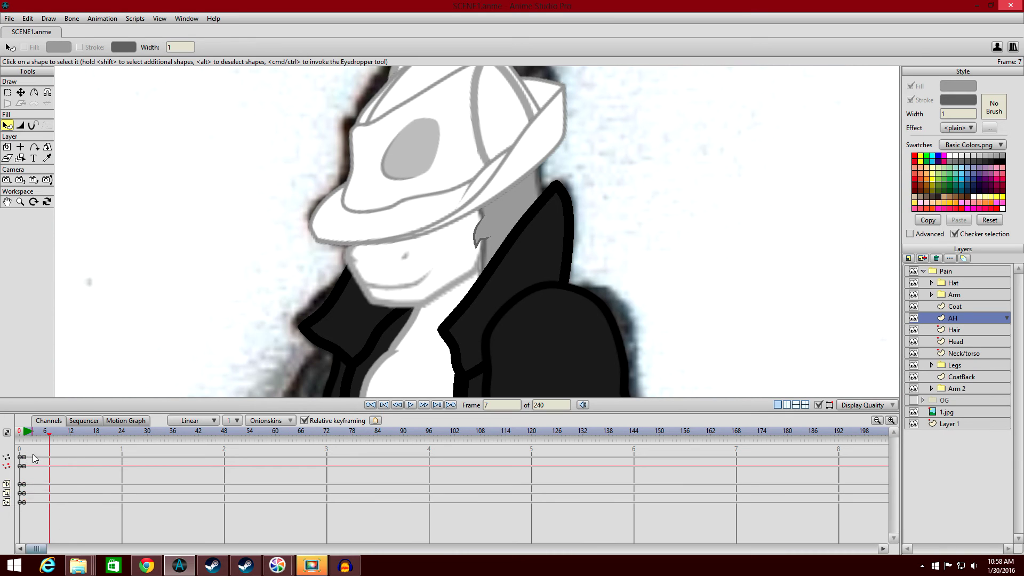
At frame 1, pull the hair tuft's tip outward from the neck, adjust its lower edge, and go to frame 7.
left_click(25, 432)
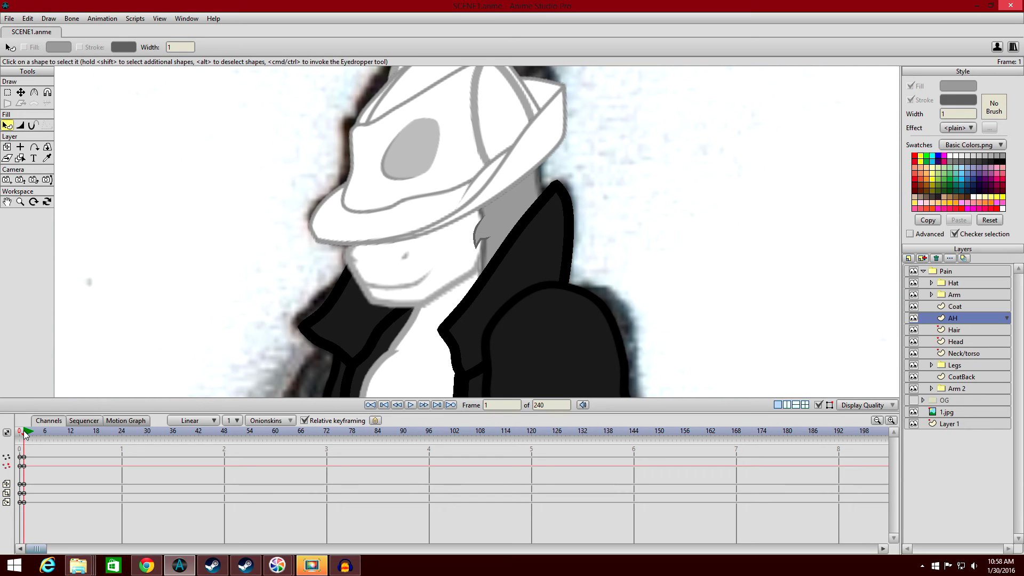
scroll(301, 323, "up", 3)
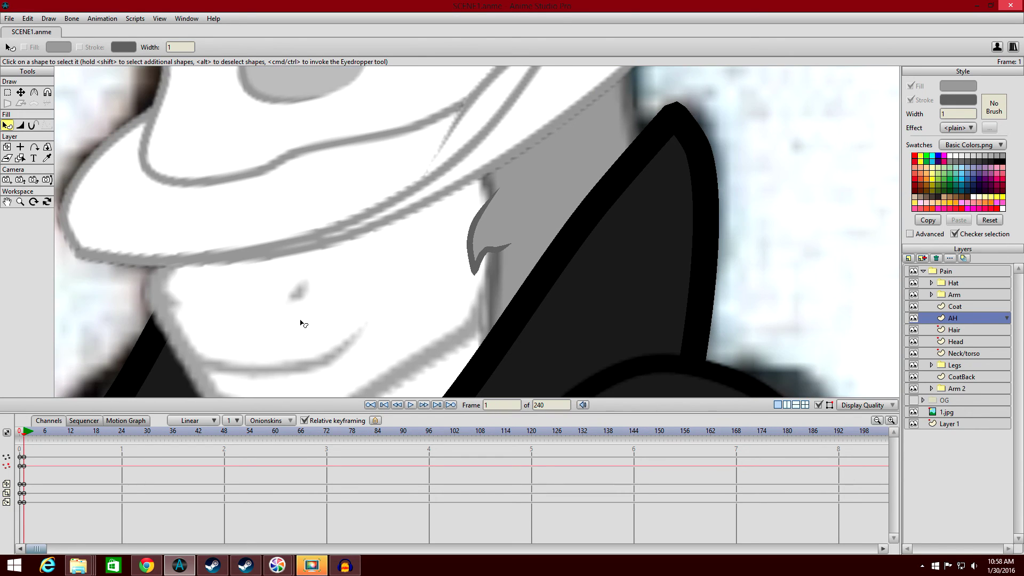
left_click(21, 93)
left_click_drag(479, 271, 456, 239)
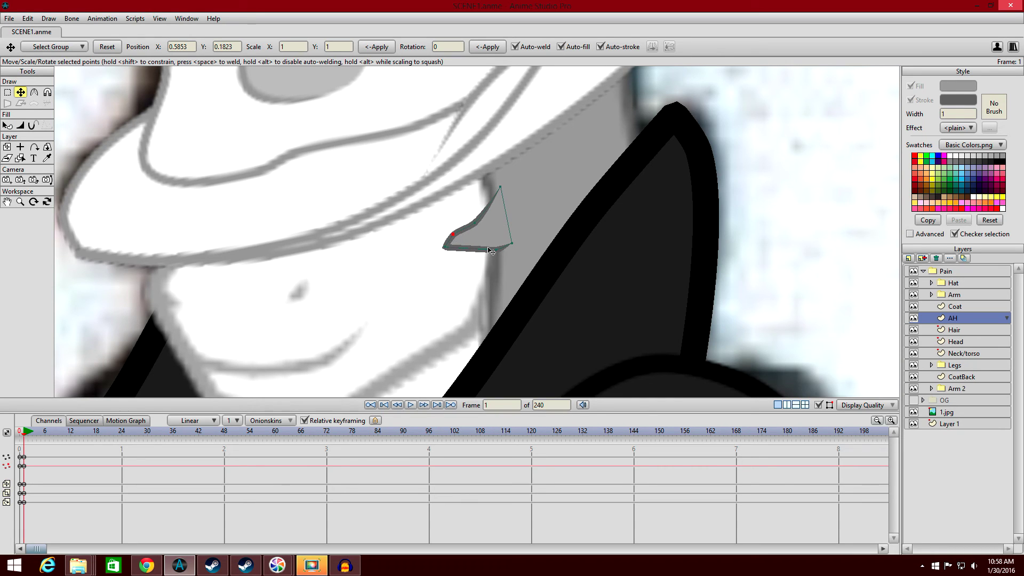
left_click_drag(476, 250, 470, 254)
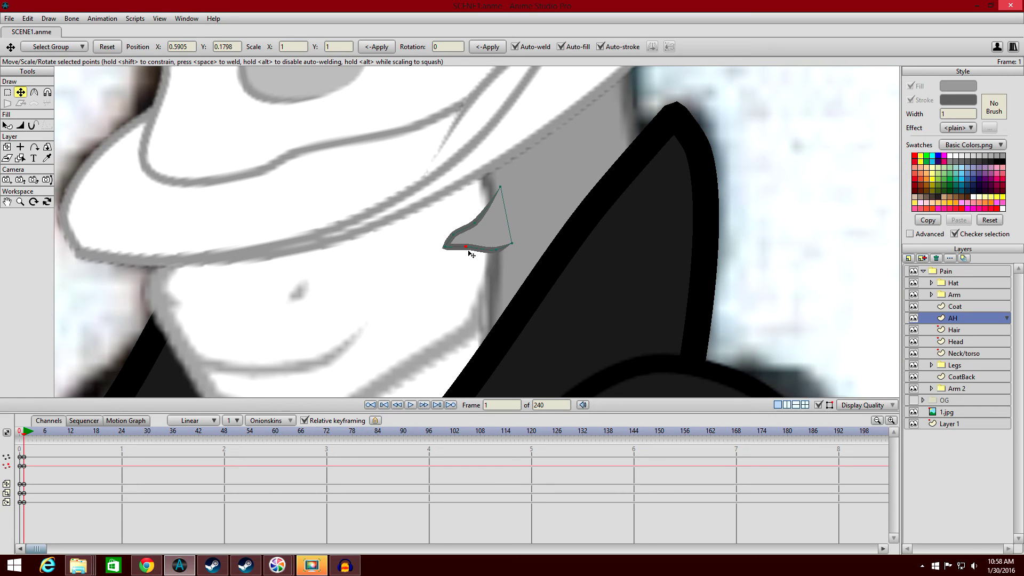
left_click(49, 436)
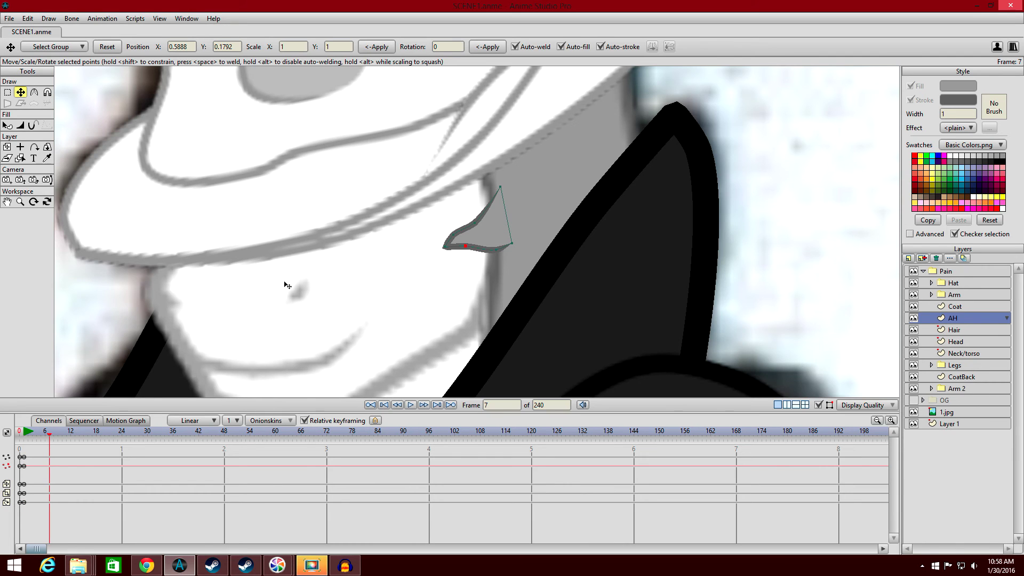
At frame 7, pull the hair tuft's tip and edge points inward and down so it lies against the neck.
scroll(287, 285, "up", 3)
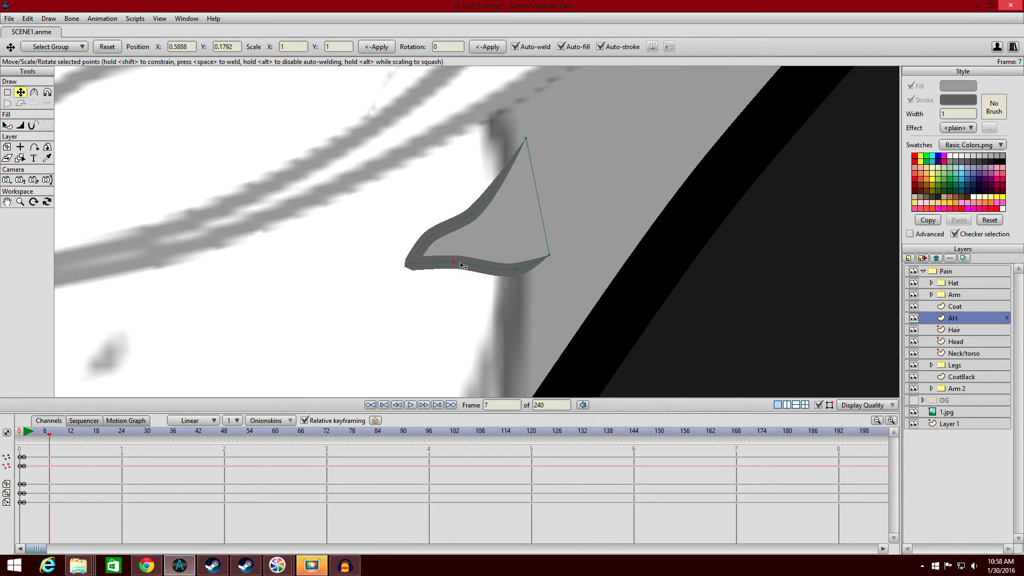
left_click_drag(420, 268, 525, 304)
left_click_drag(444, 247, 513, 292)
left_click_drag(490, 207, 491, 299)
scroll(593, 189, "down", 2)
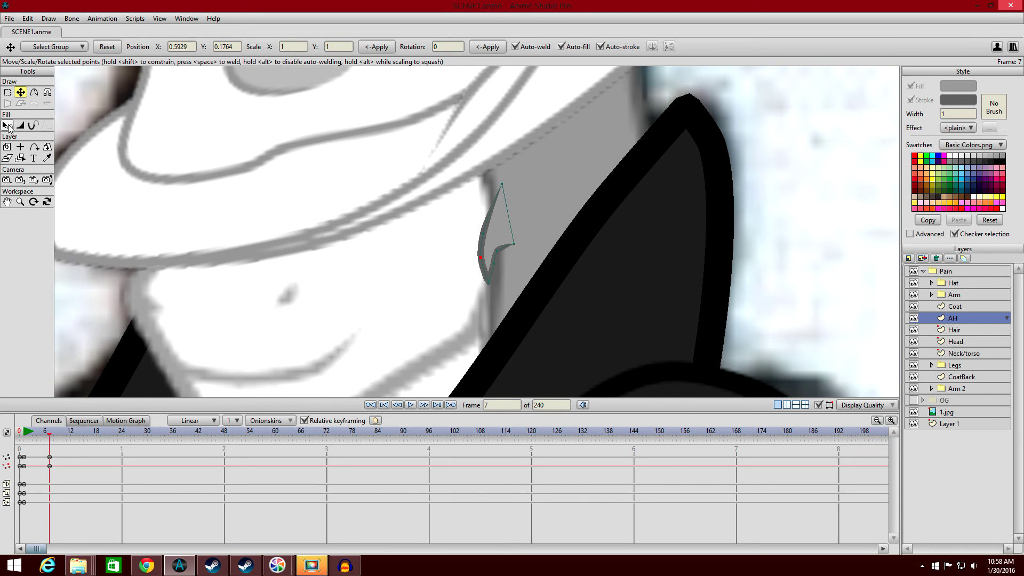
left_click(8, 127)
scroll(360, 192, "down", 3)
scroll(360, 193, "up", 4)
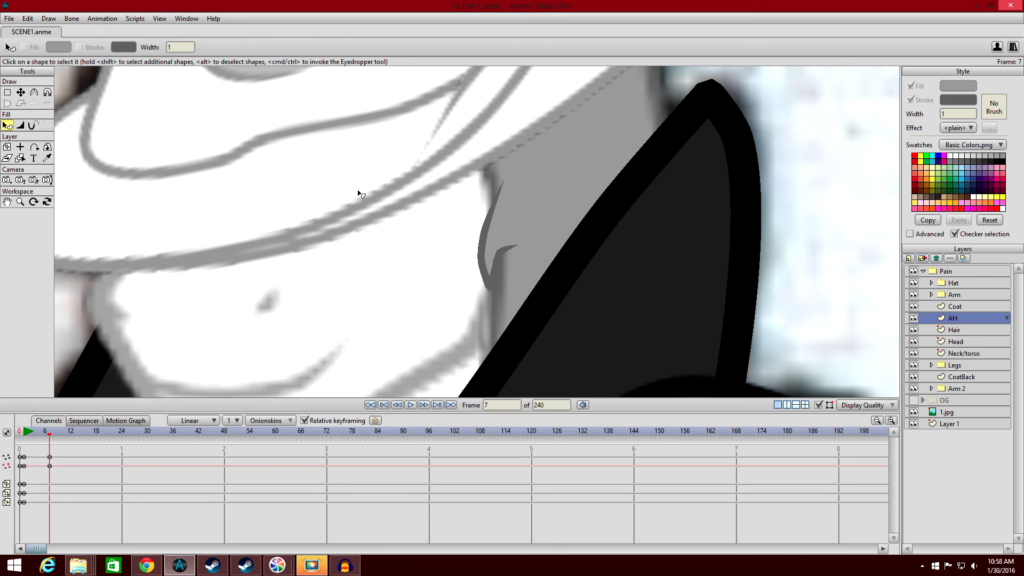
Check the CoatBack layer's keyframe timing, and add a keyframe to all AH layer channels at frame 7.
left_click(121, 436)
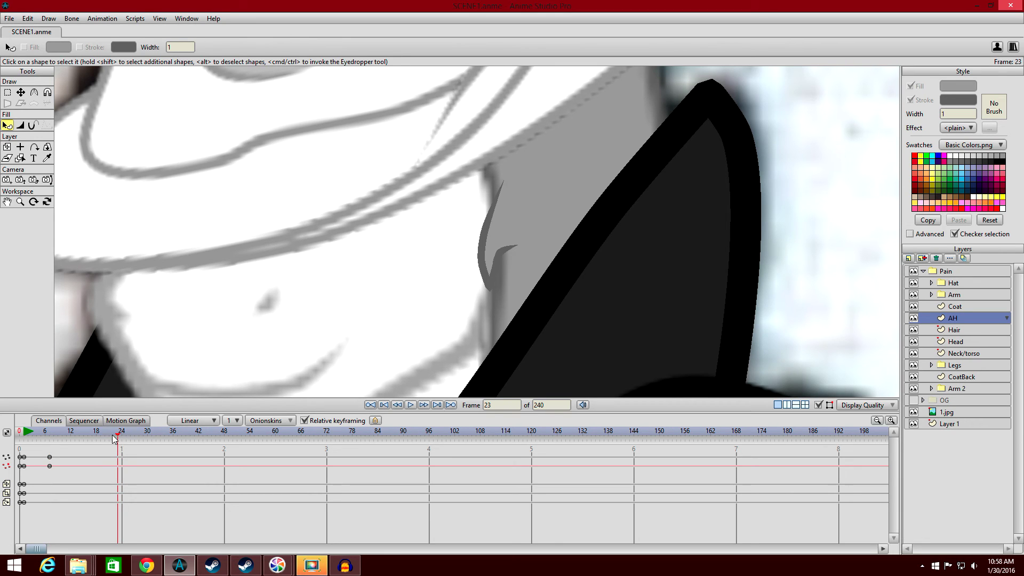
left_click(963, 377)
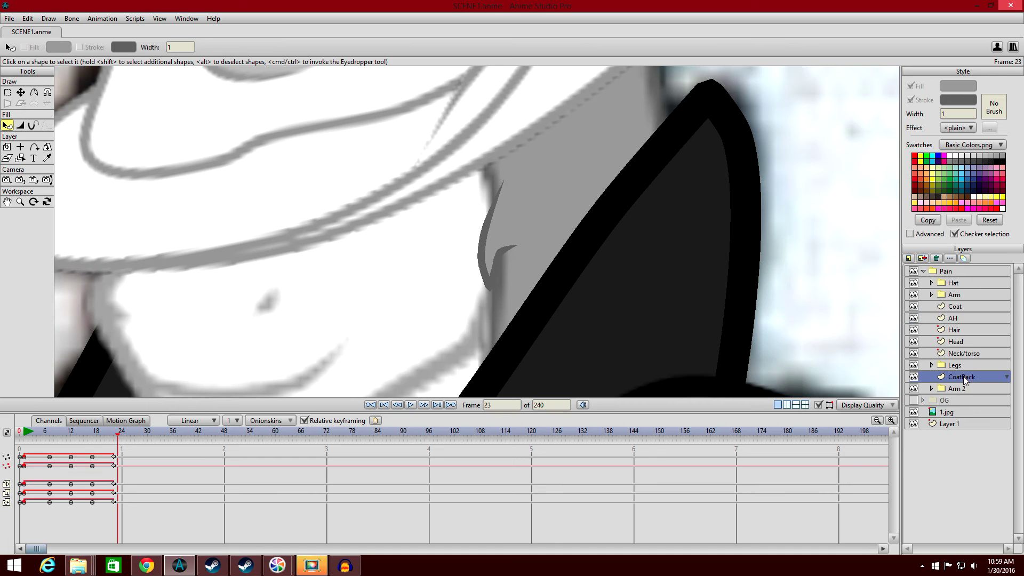
left_click(961, 319)
left_click(48, 436)
left_click(105, 19)
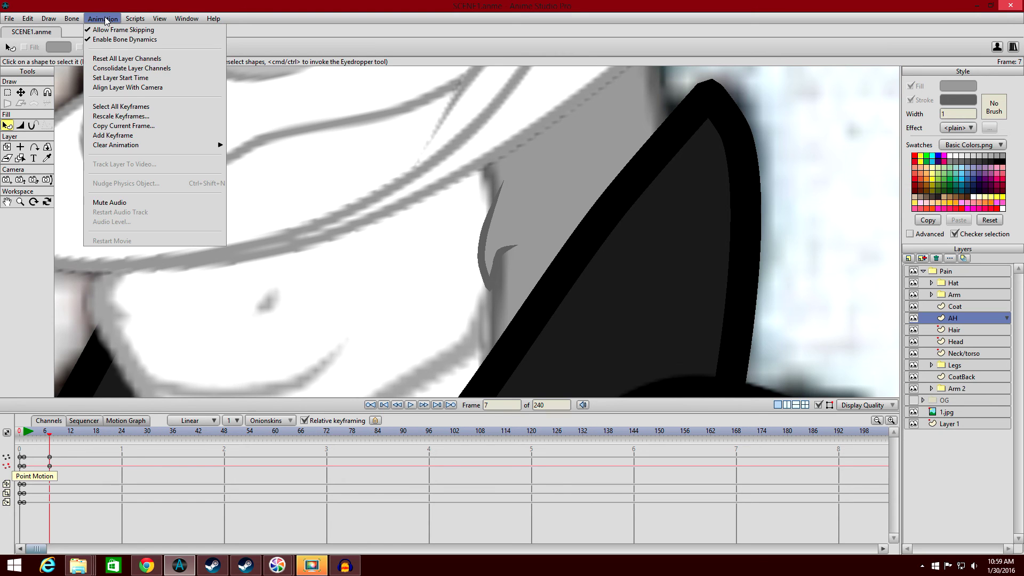
left_click(127, 134)
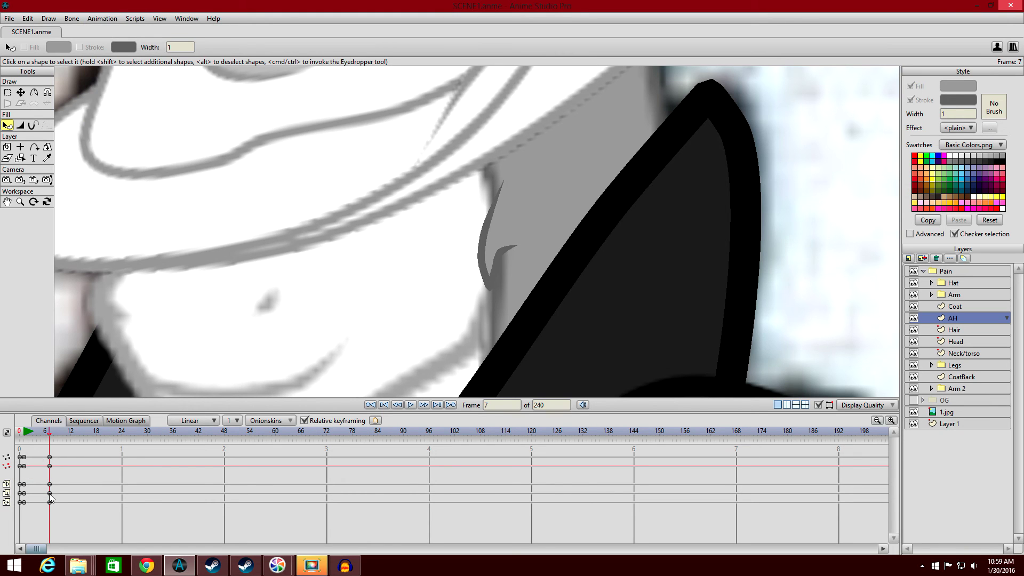
Copy the AH layer's frame 1 keyframes to frame 23.
left_click(24, 434)
left_click_drag(27, 474, 28, 454)
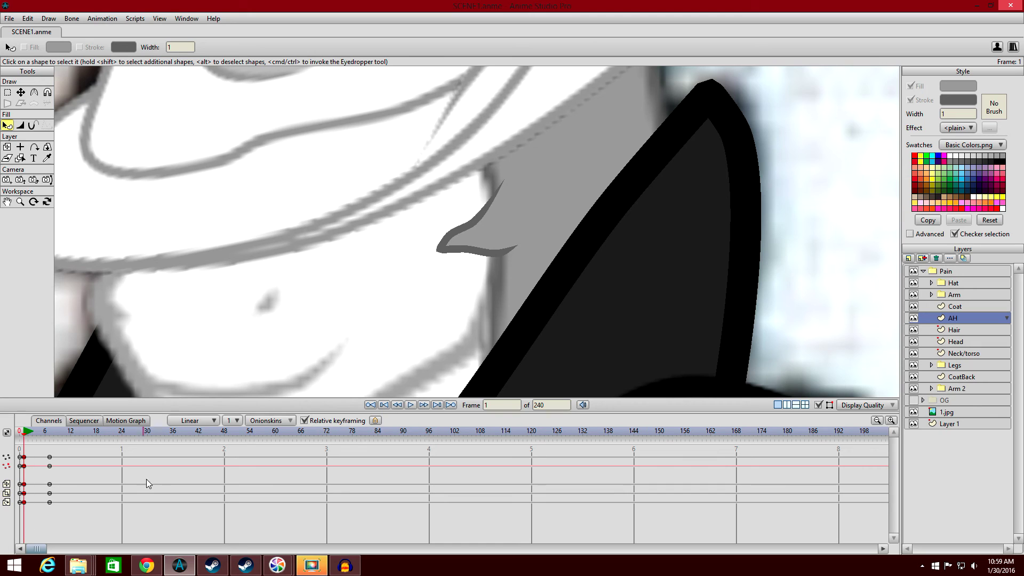
left_click(120, 434)
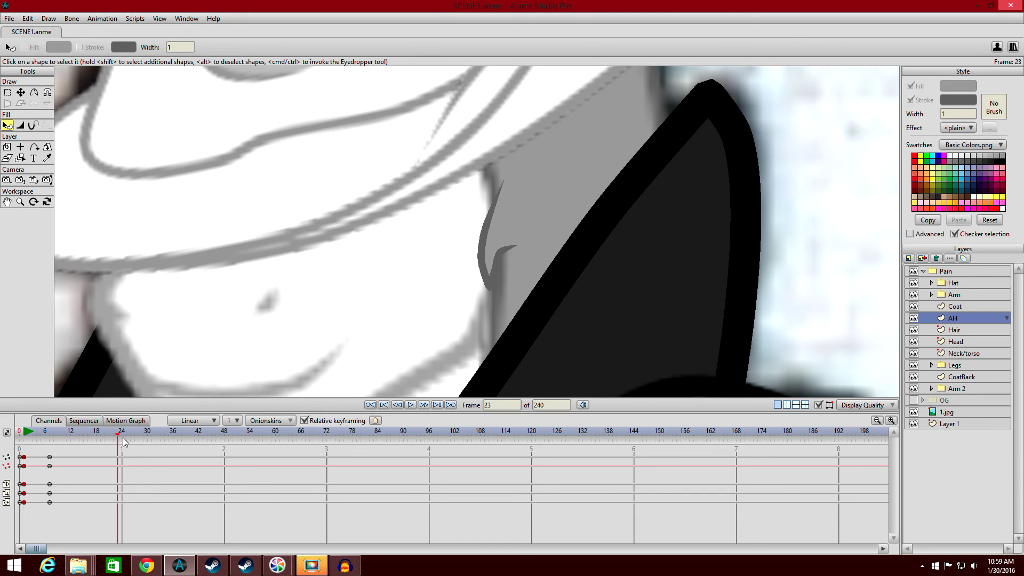
key("ctrl+v")
Add AH layer keyframes at frame 22 and delete the ones on frame 23.
key("ctrl+Left")
left_click(104, 18)
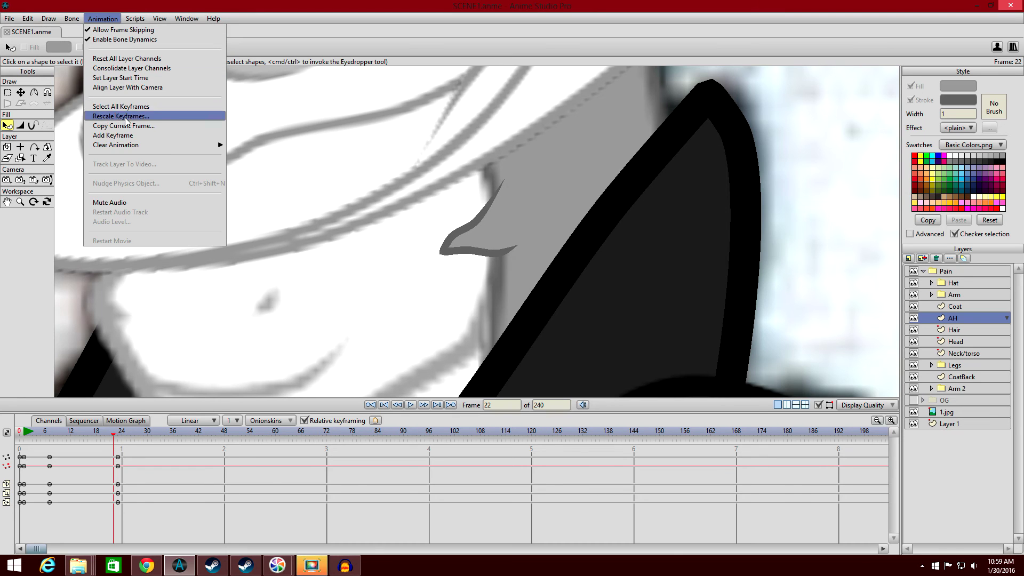
left_click(122, 136)
left_click_drag(117, 452, 124, 454)
left_click_drag(129, 505, 117, 462)
Set the AH layer's frame 22 keyframes to Cycle and scrub through the swing up to frame 22.
right_click(114, 461)
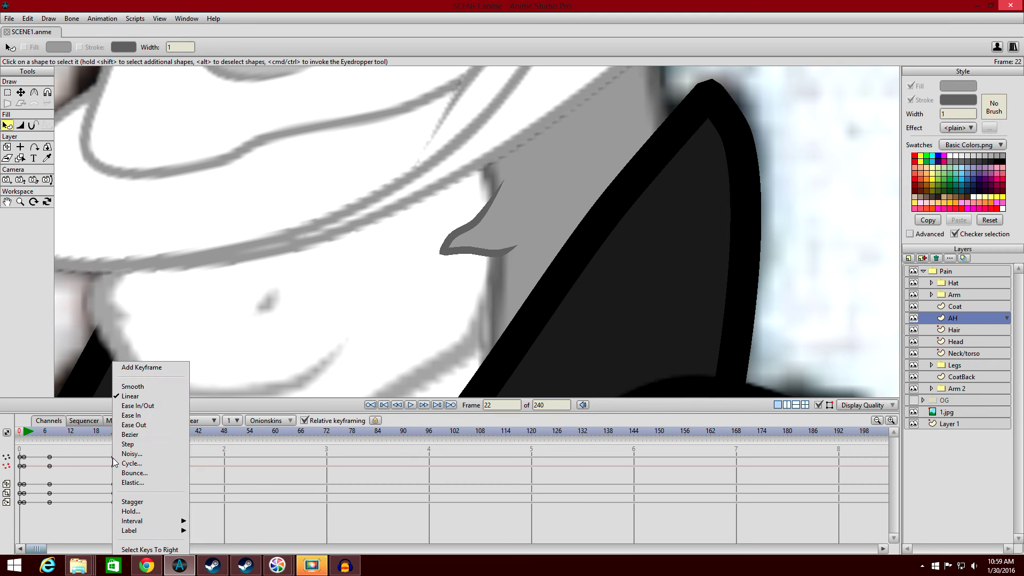
left_click(140, 467)
left_click(512, 157)
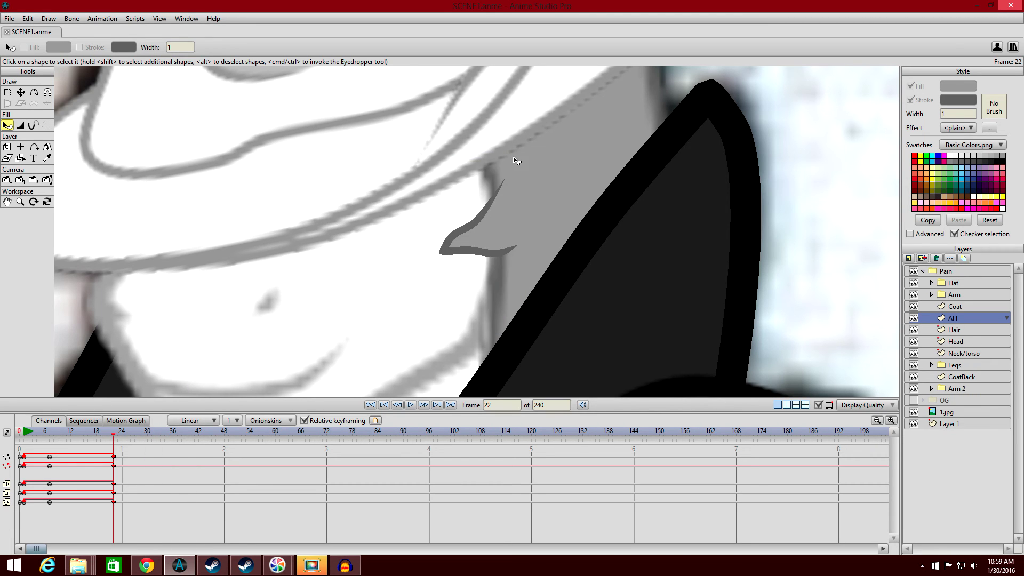
left_click_drag(50, 433, 114, 434)
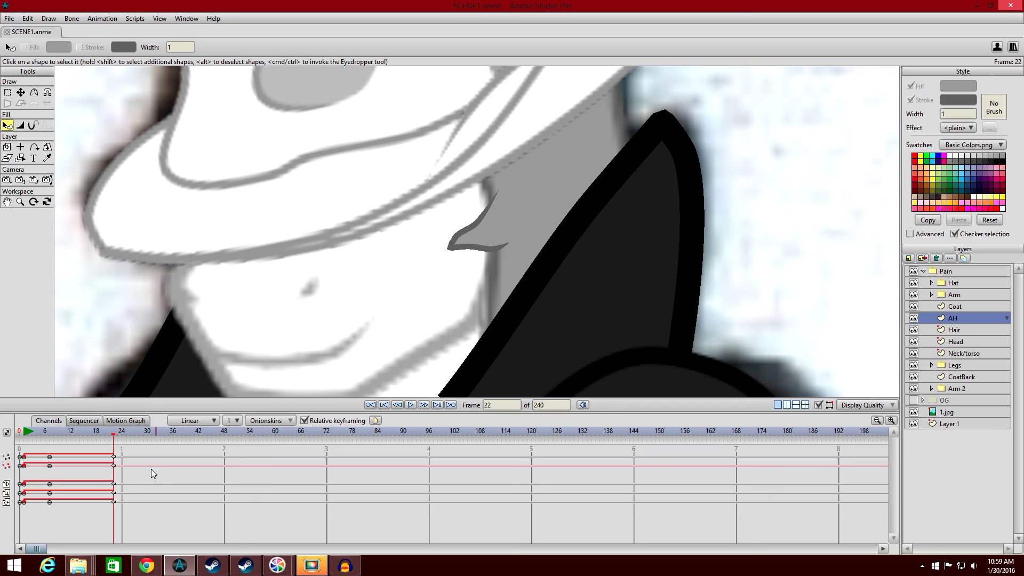
At frame 16, pull the hair tuft's tip inward and down toward the neck.
left_click(89, 433)
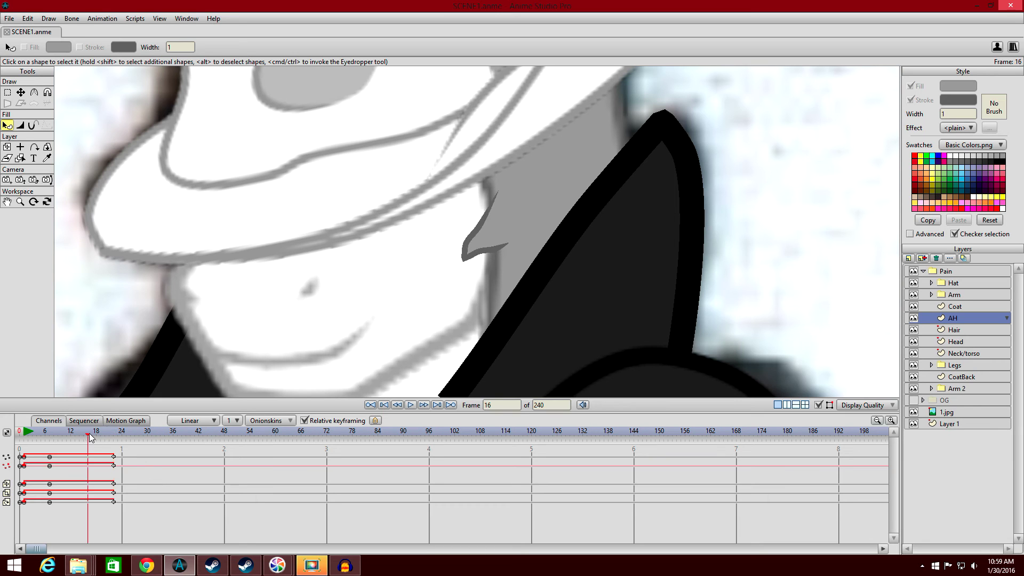
scroll(232, 246, "up", 2)
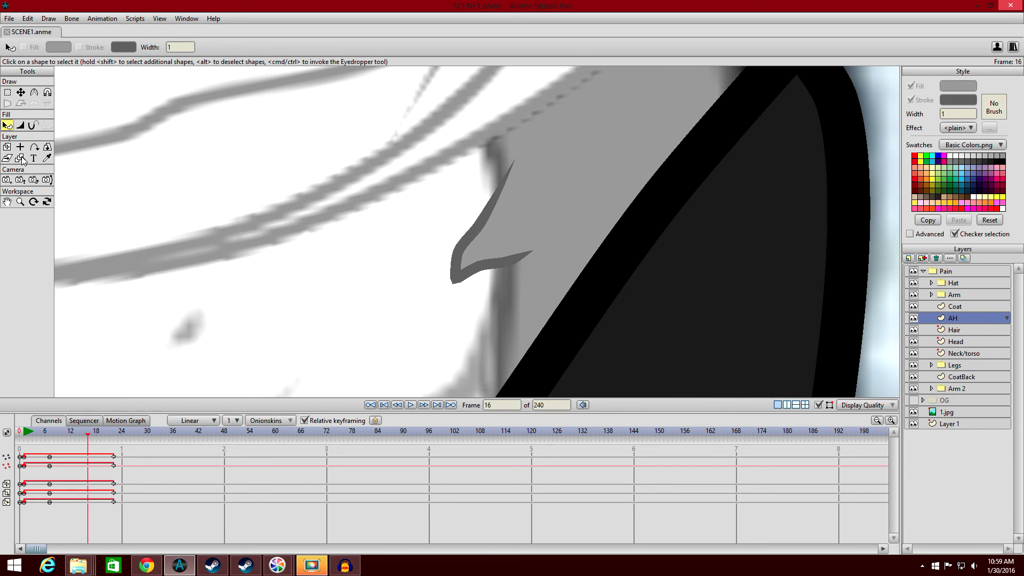
left_click(20, 93)
left_click_drag(464, 251, 479, 284)
Play the animation from frame 1 to judge the looping tuft with the whole figure, and return to frame 1.
left_click_drag(89, 435, 24, 431)
scroll(452, 288, "down", 3)
left_click(410, 405)
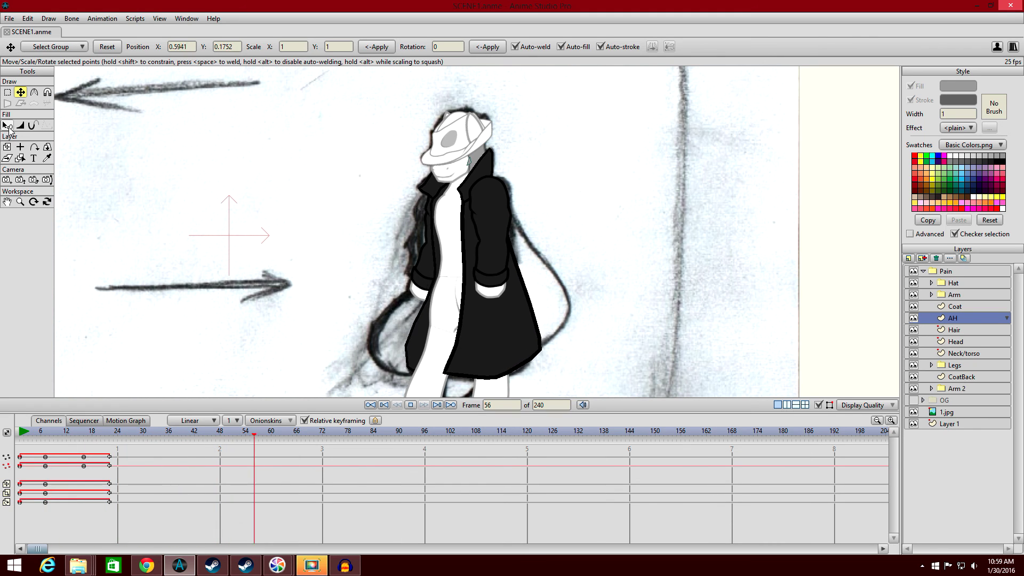
left_click(6, 126)
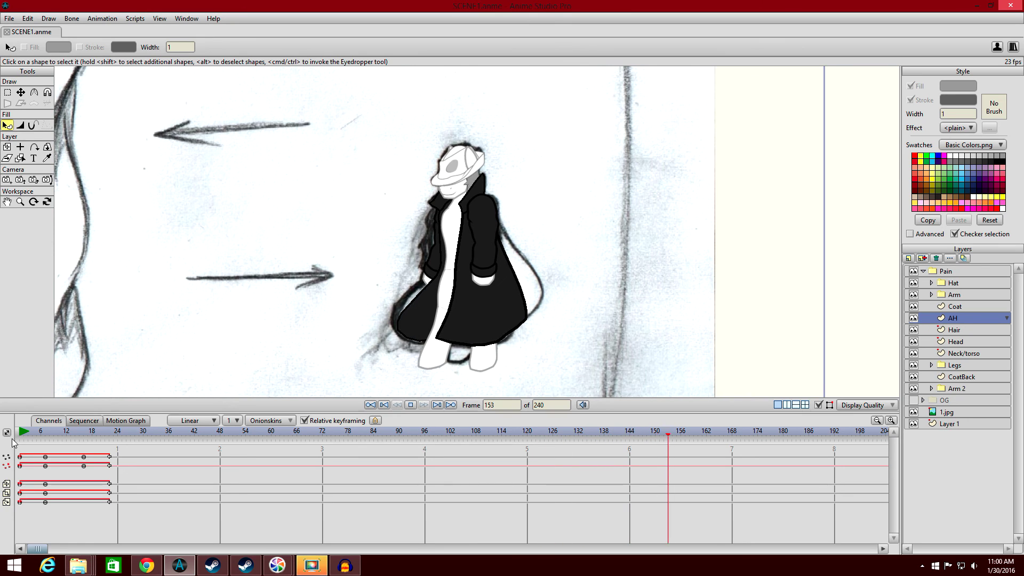
left_click(220, 452)
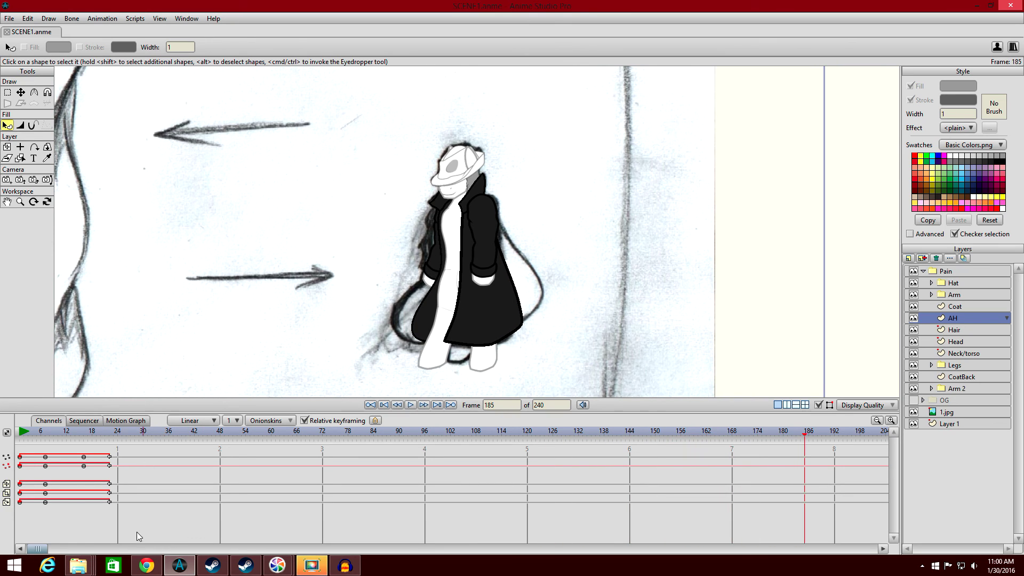
left_click_drag(41, 549, 21, 537)
left_click(25, 434)
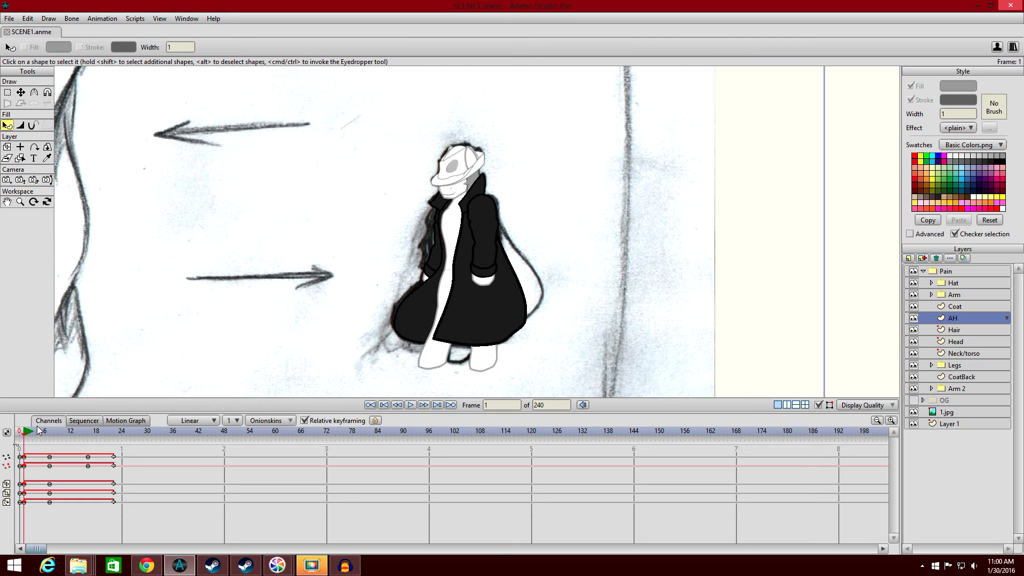
Collapse the Pain group, make the OG group visible, and save the project.
left_click(924, 270)
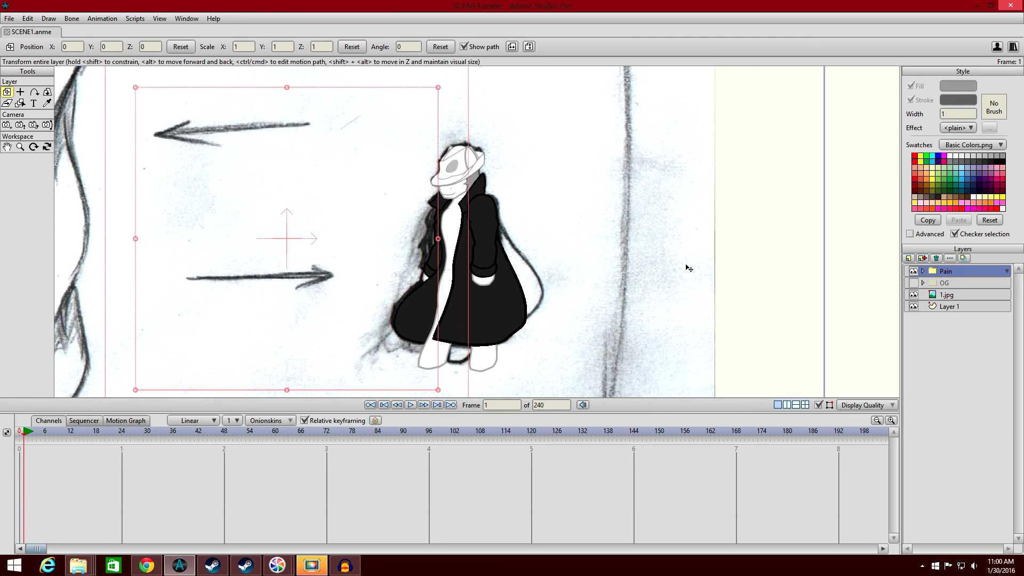
left_click(913, 282)
scroll(720, 258, "down", 3)
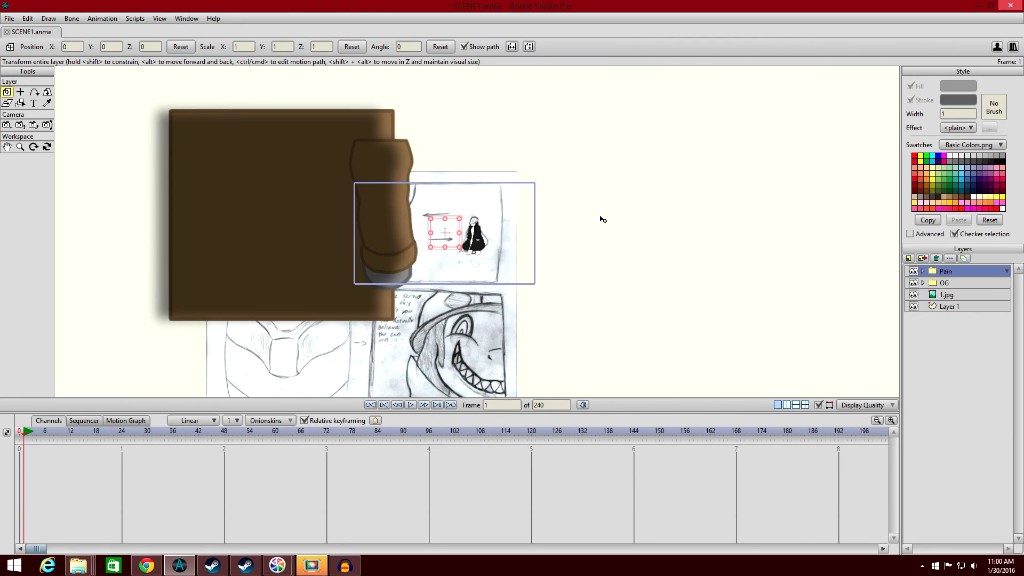
scroll(617, 219, "up", 2)
left_click(14, 24)
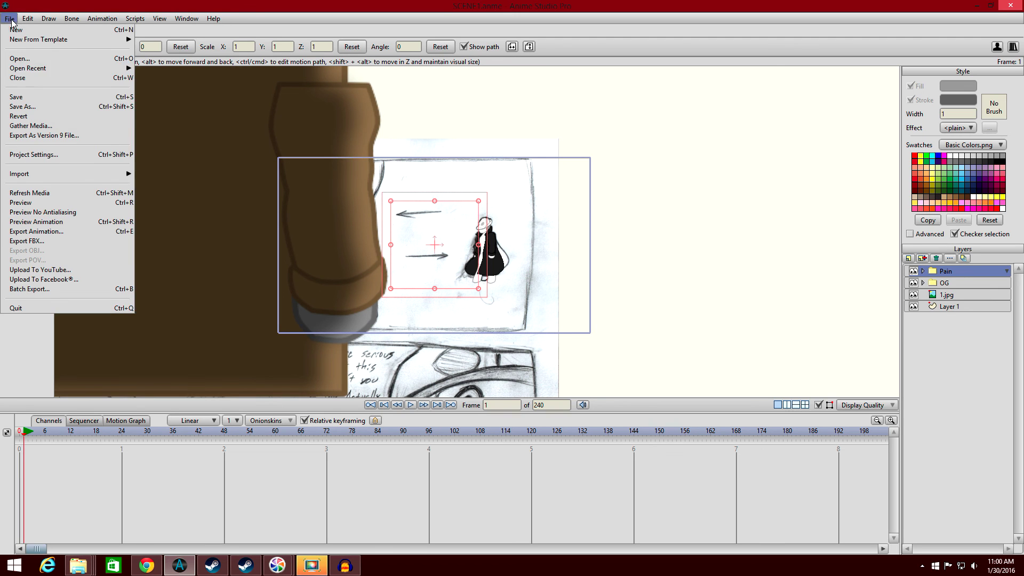
left_click(34, 101)
scroll(544, 134, "down", 2)
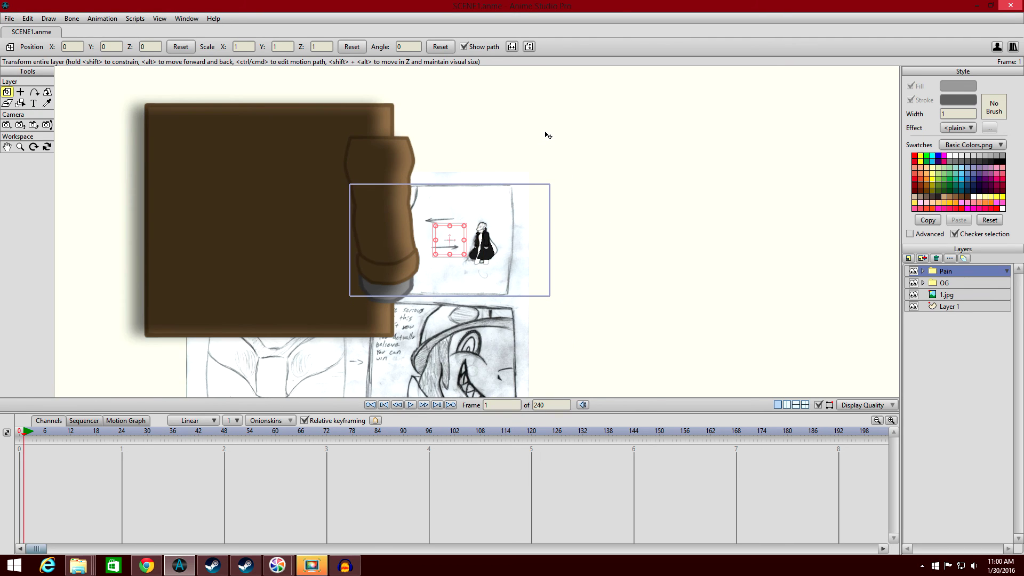
scroll(554, 129, "up", 3)
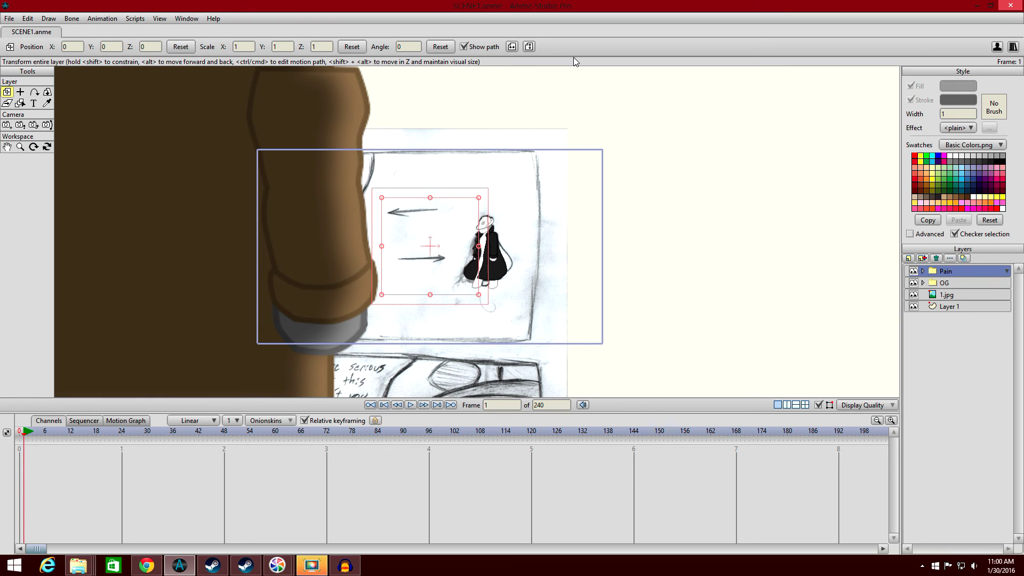
At frame 0, shift the Pain group sideways away from the OG arm to X 0.4926, and hide the 1.jpg layer.
left_click(18, 435)
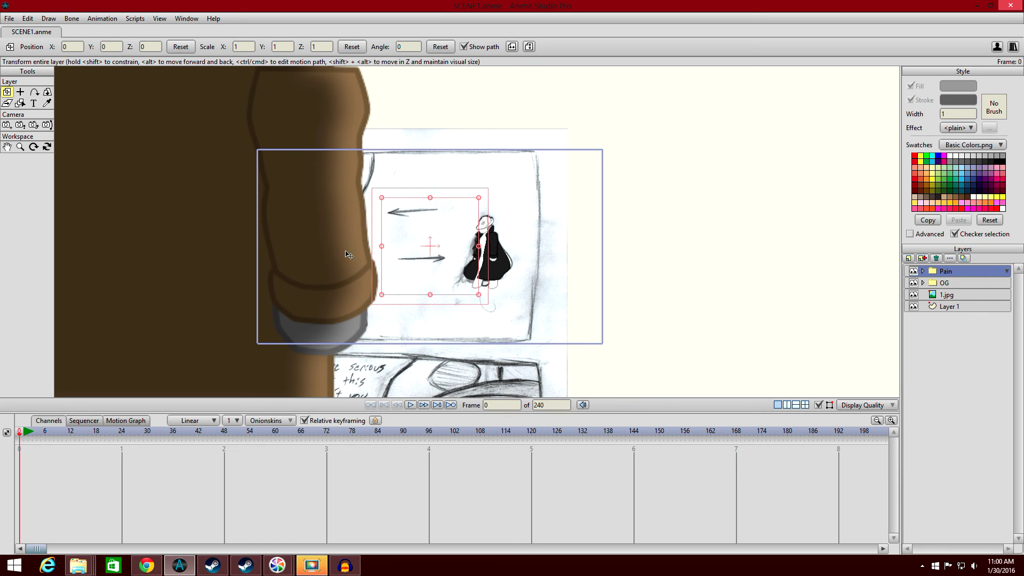
scroll(384, 251, "up", 3)
scroll(507, 198, "down", 3)
scroll(506, 197, "up", 2)
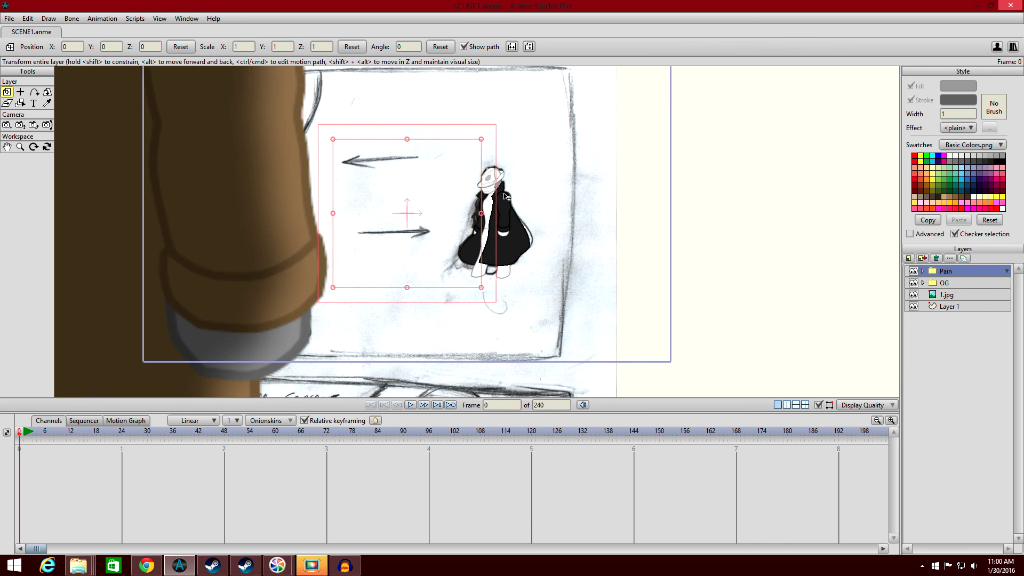
left_click_drag(432, 216, 507, 227)
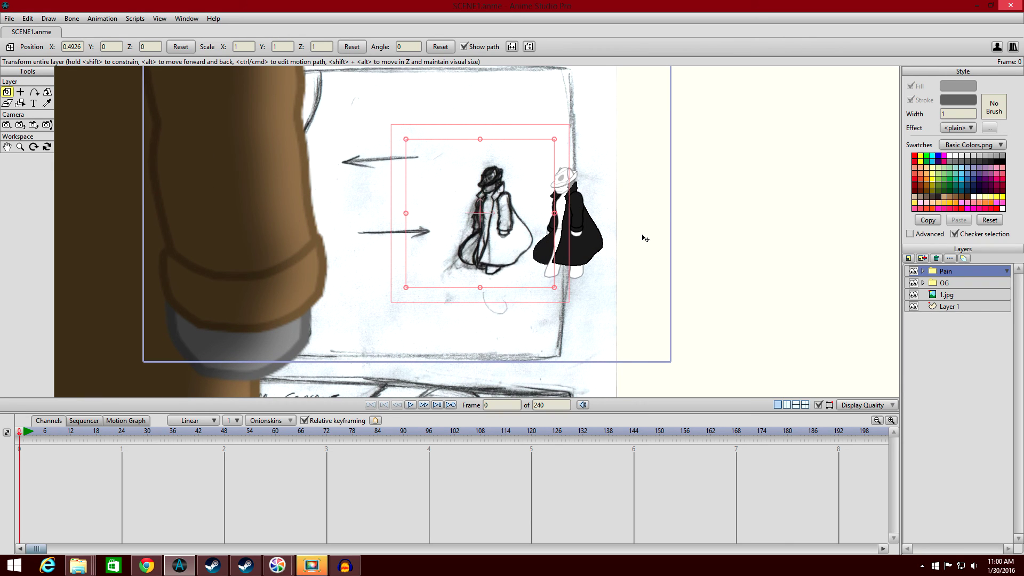
left_click(913, 294)
scroll(681, 203, "down", 3)
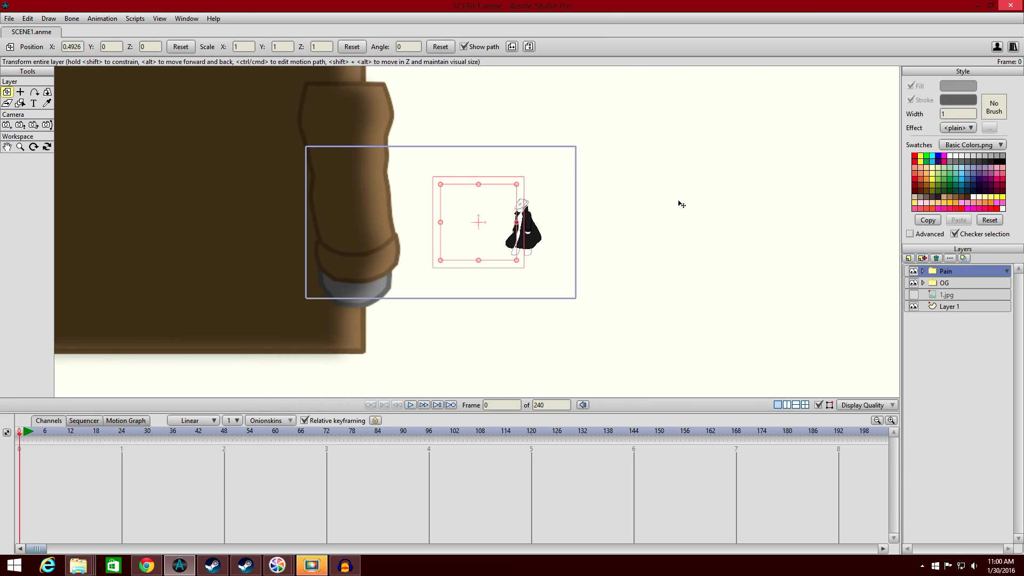
Scale the Pain group up uniformly to about 1.4985 and reposition it at X 0.3521.
left_click_drag(466, 217, 474, 218)
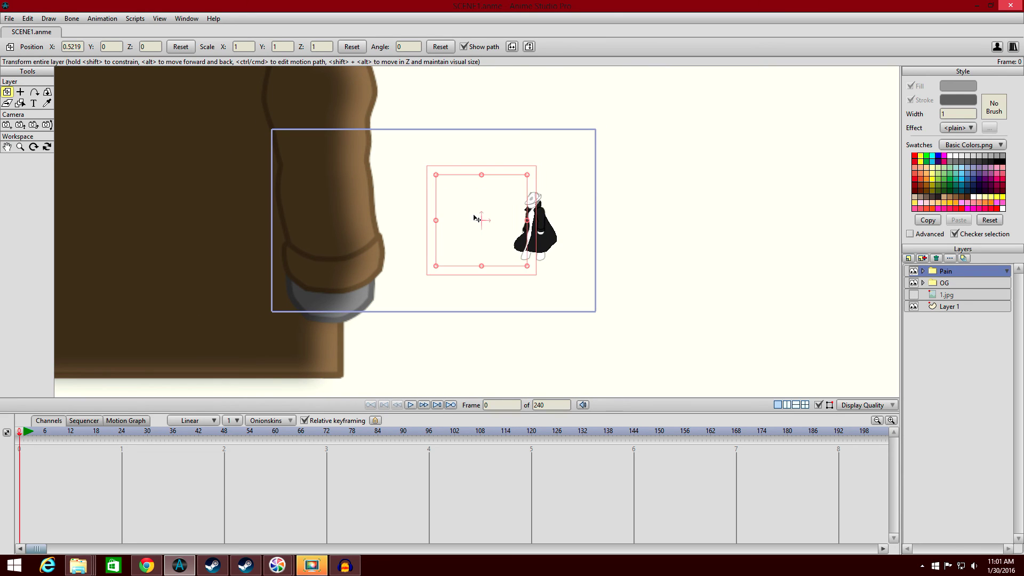
left_click_drag(528, 176, 551, 154)
left_click_drag(529, 205, 514, 203)
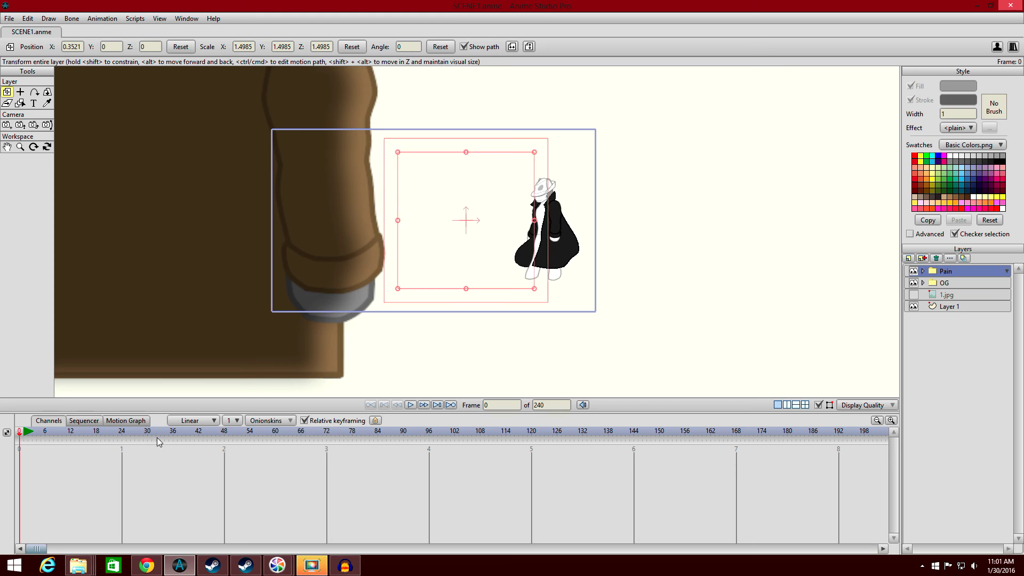
Add a keyframe to the Pain group at frame 144, including its sub-layers.
left_click(102, 20)
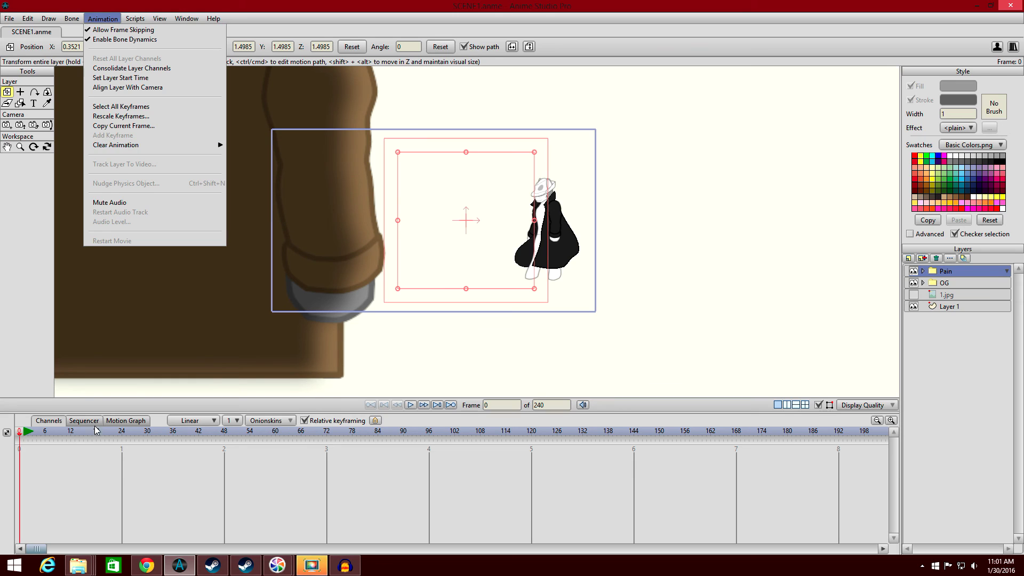
left_click(634, 436)
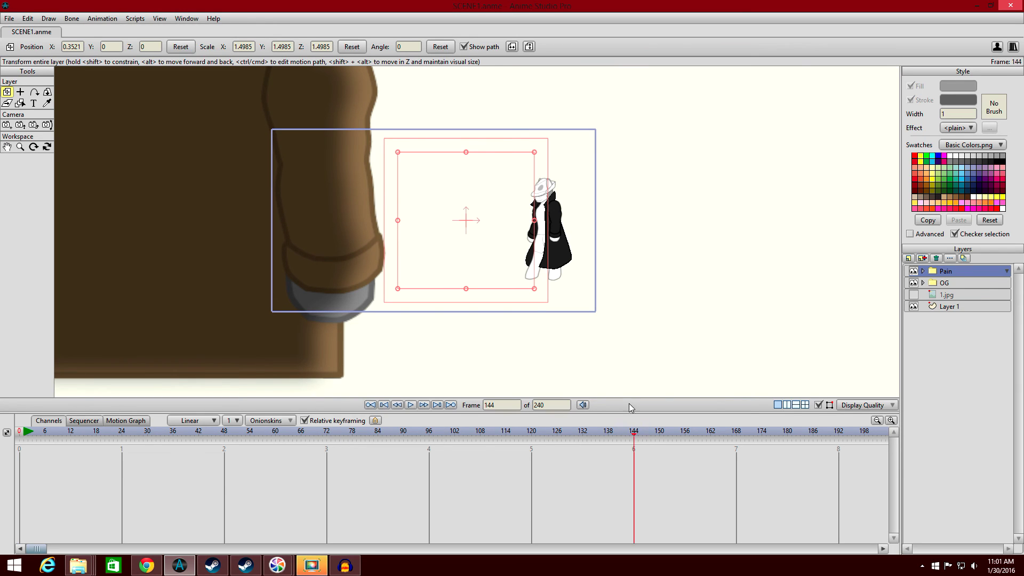
left_click(186, 19)
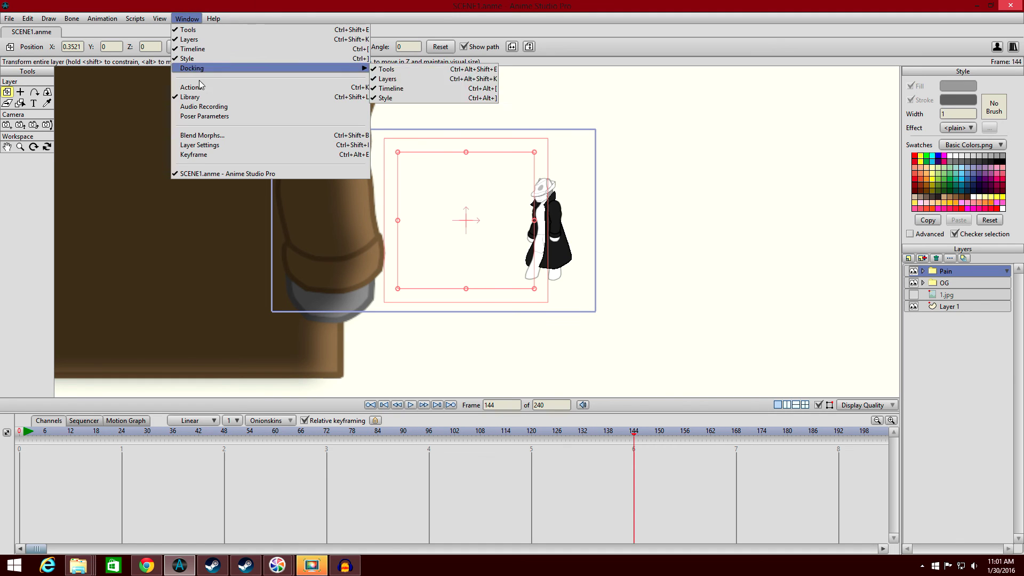
mouse_move(103, 21)
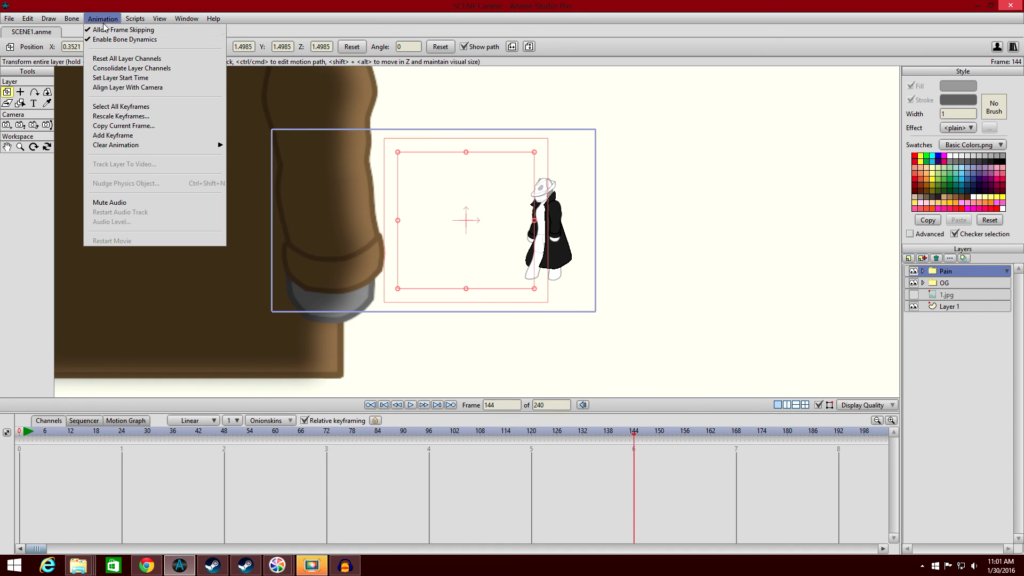
left_click(132, 135)
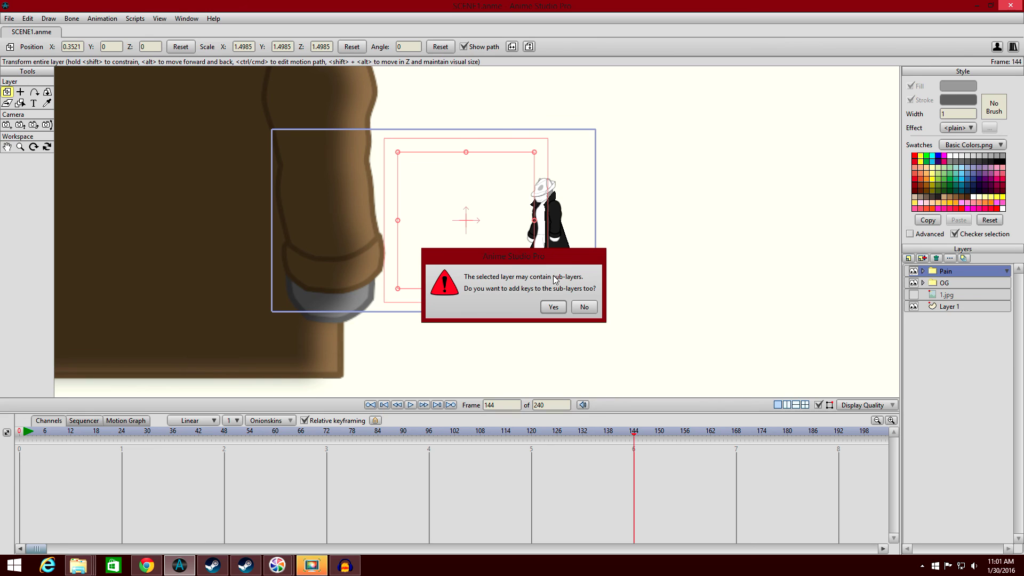
left_click(555, 308)
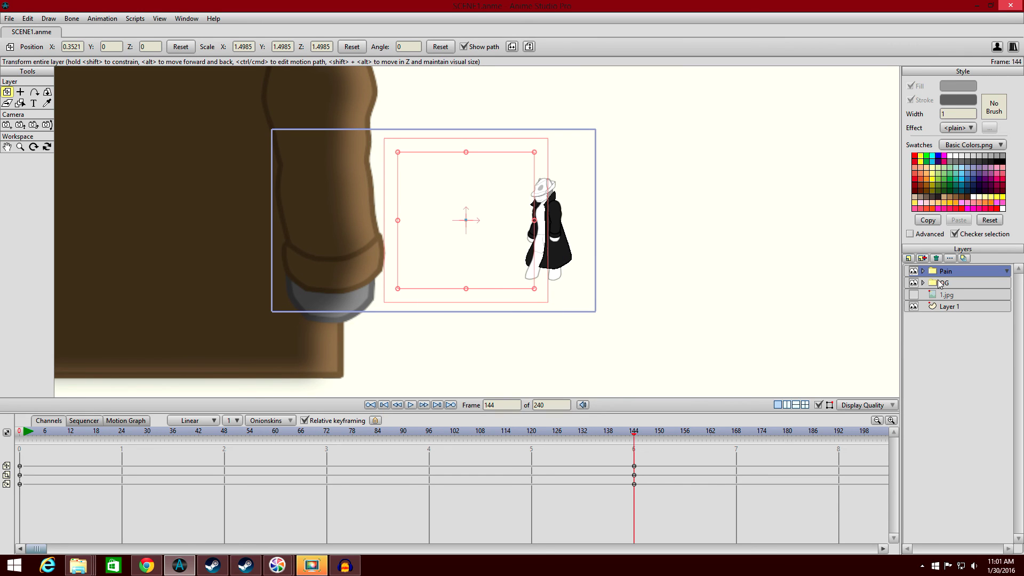
Add a keyframe to the OG group at frame 144, including its sub-layers.
left_click(942, 283)
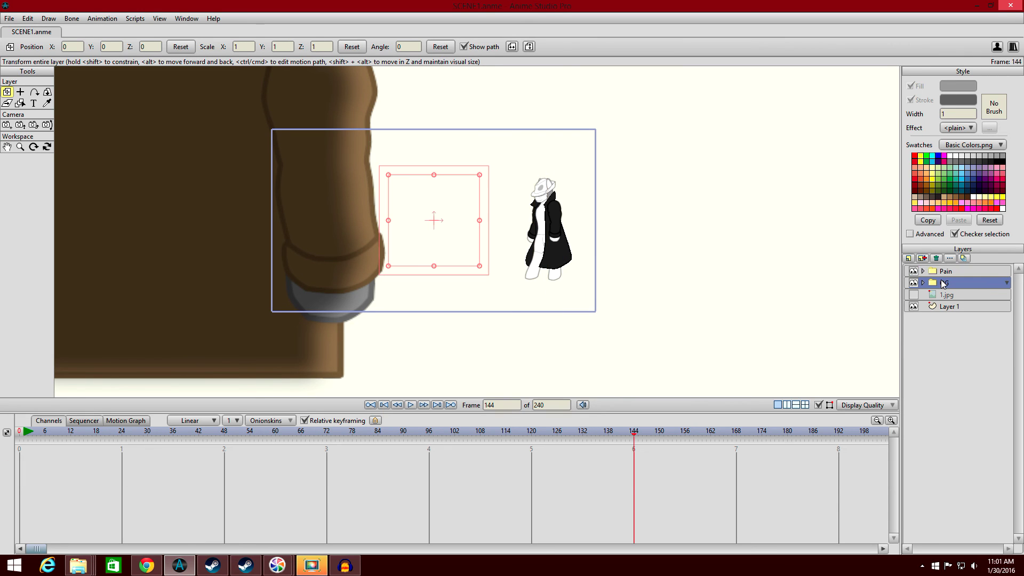
left_click(110, 19)
left_click(134, 137)
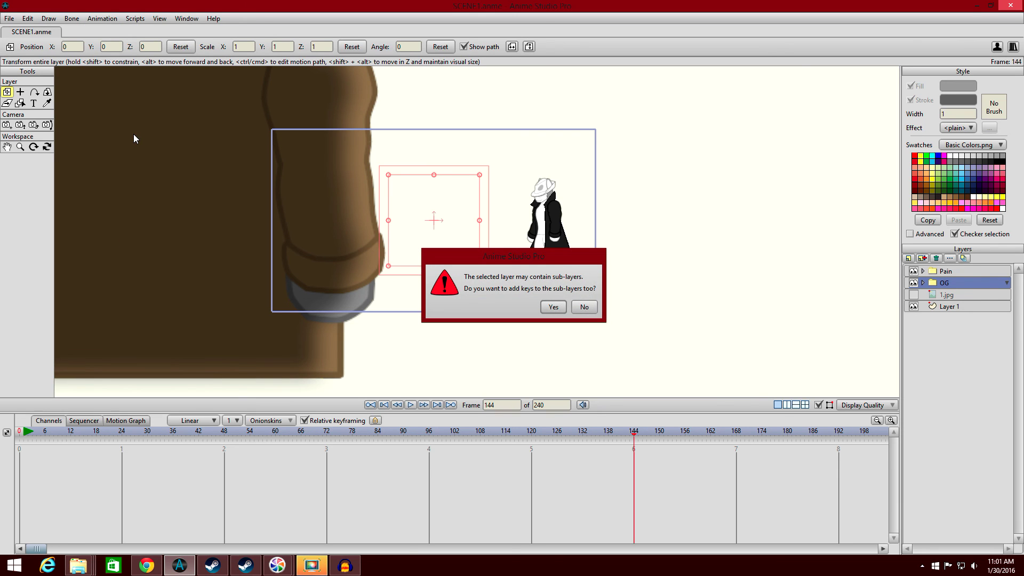
left_click(553, 307)
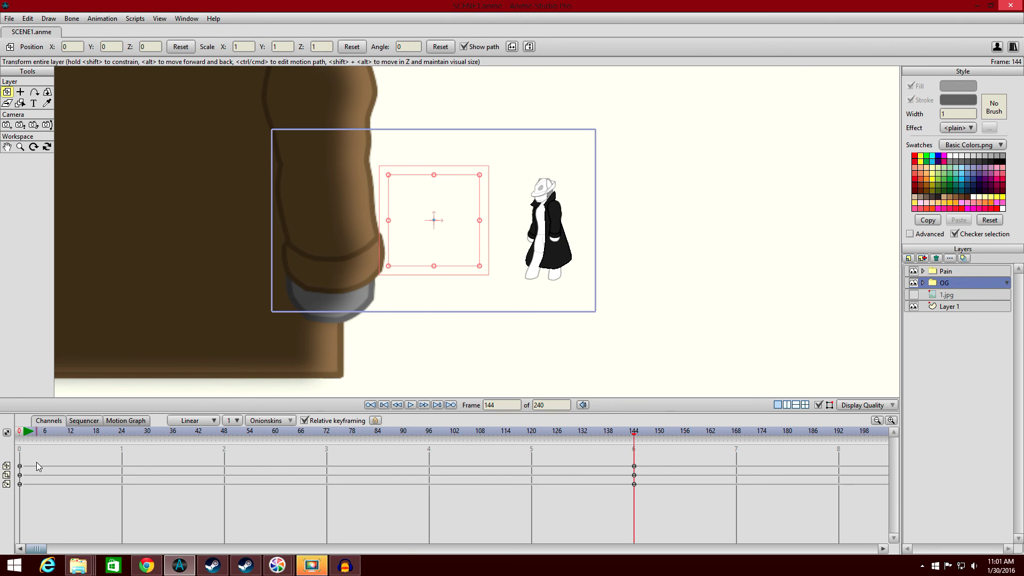
At frame 1, move the OG group sideways across the camera frame to X 3.5815.
left_click(24, 434)
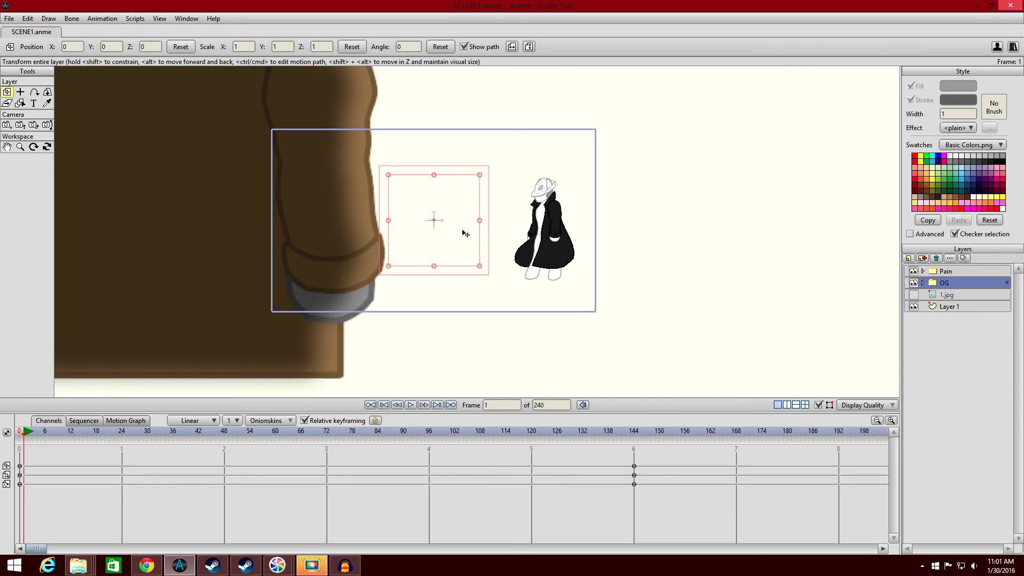
left_click_drag(436, 228, 763, 223)
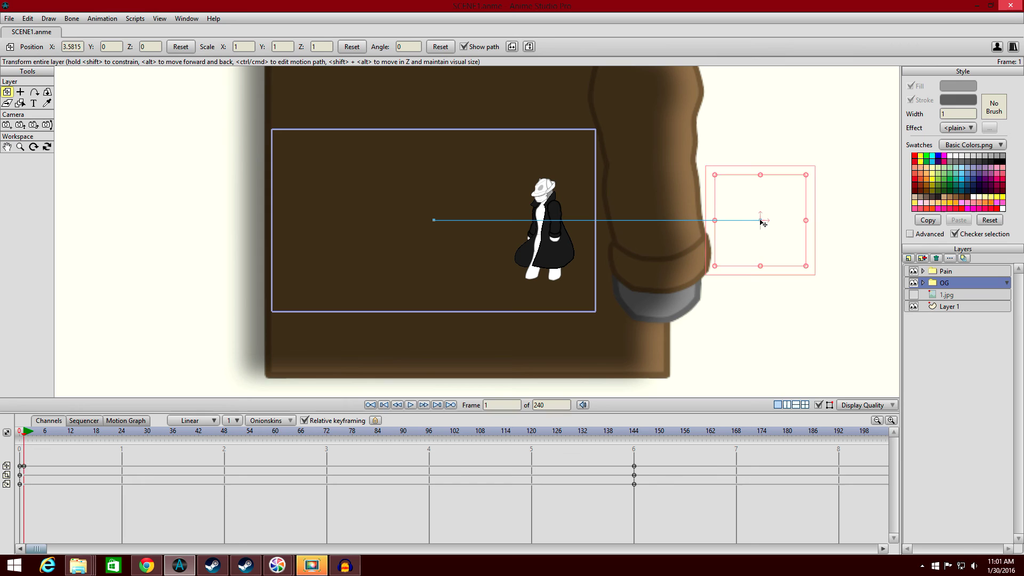
At frame 0, widen the brown body in the OG sub-layer by moving its left edge points outward to X -5.66.
left_click(20, 432)
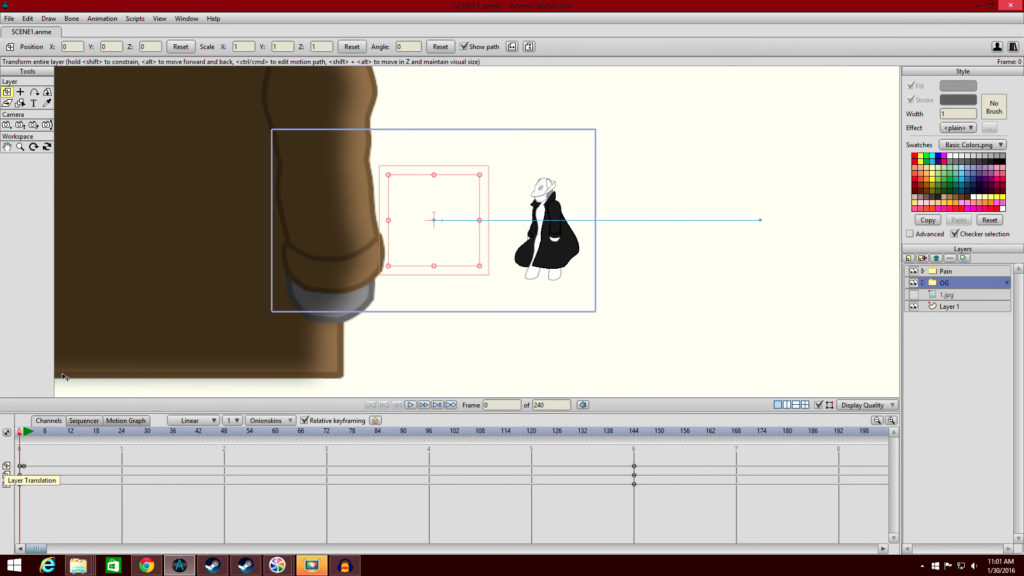
scroll(230, 279, "down", 4)
scroll(294, 120, "up", 2)
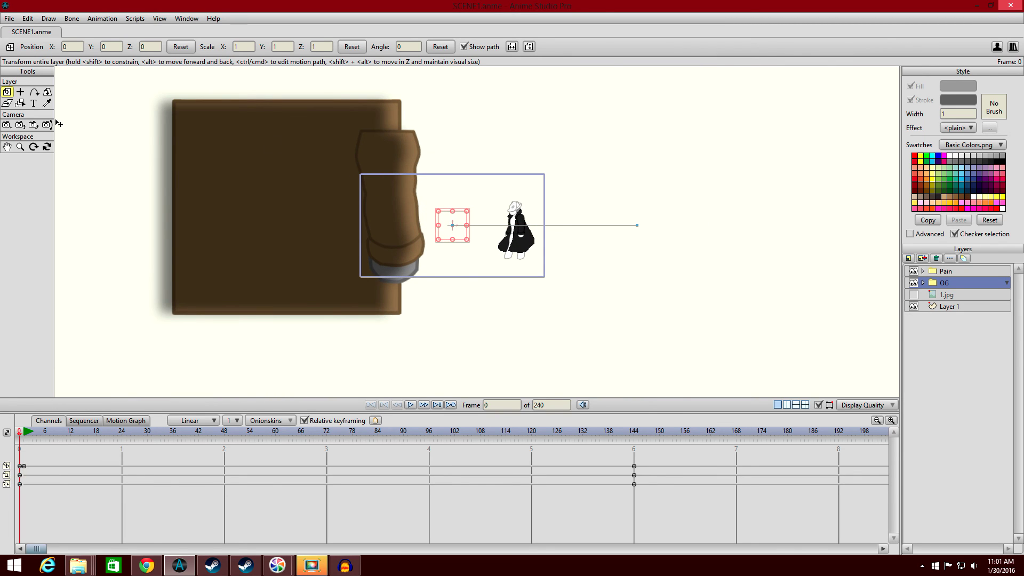
left_click(923, 282)
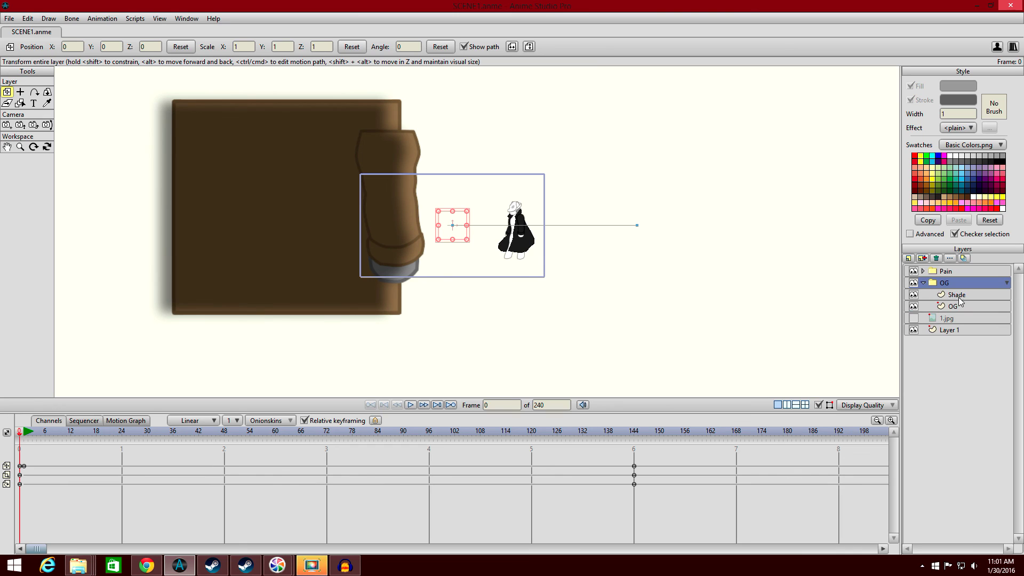
left_click(924, 284)
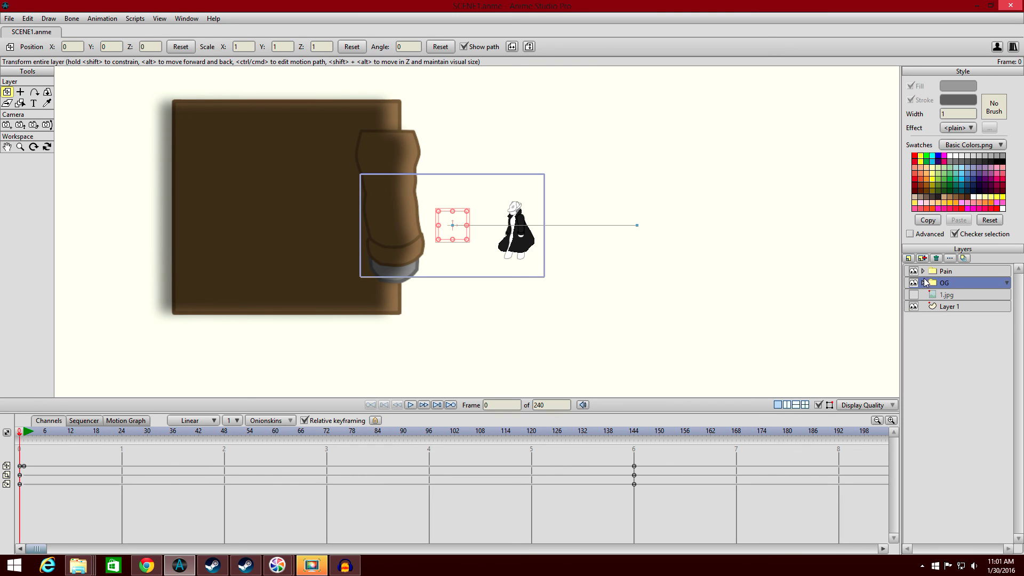
left_click(924, 283)
left_click(952, 293)
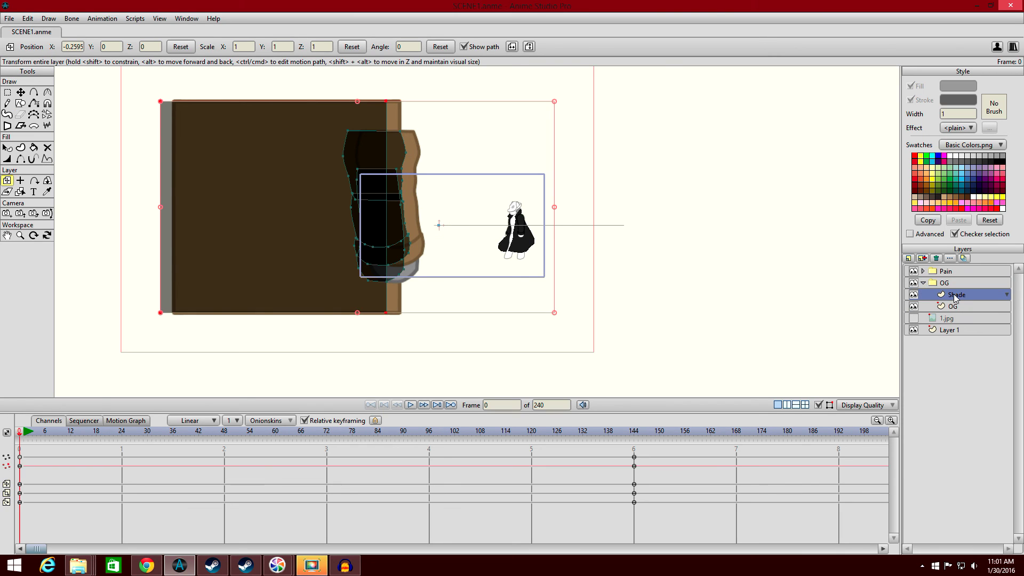
left_click(953, 307)
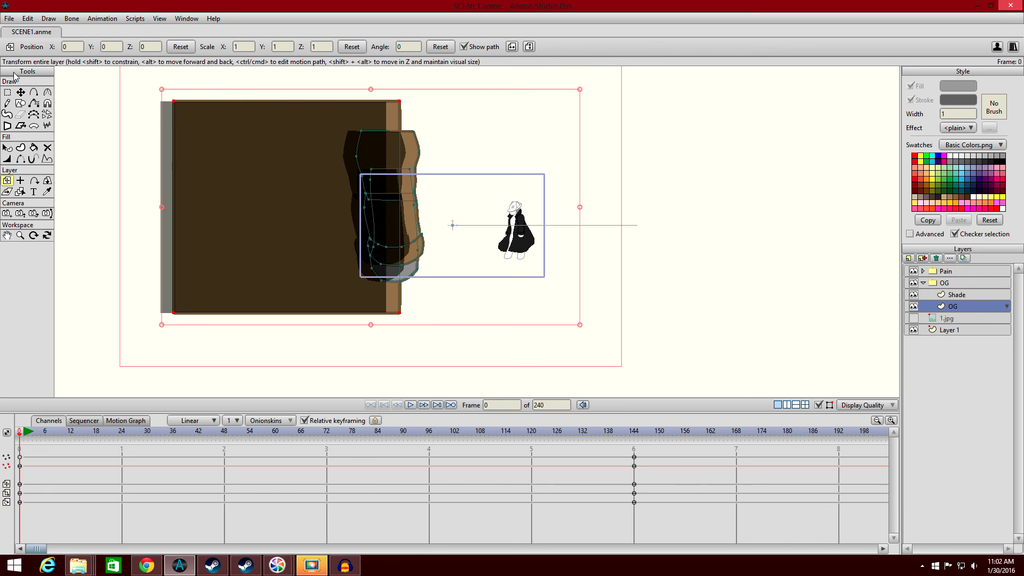
left_click(20, 92)
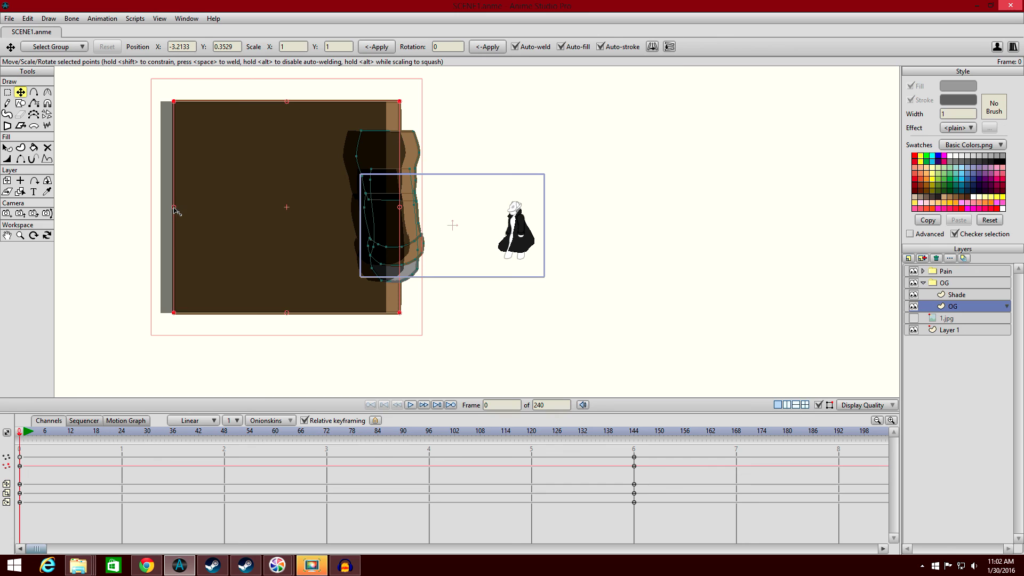
left_click(7, 93)
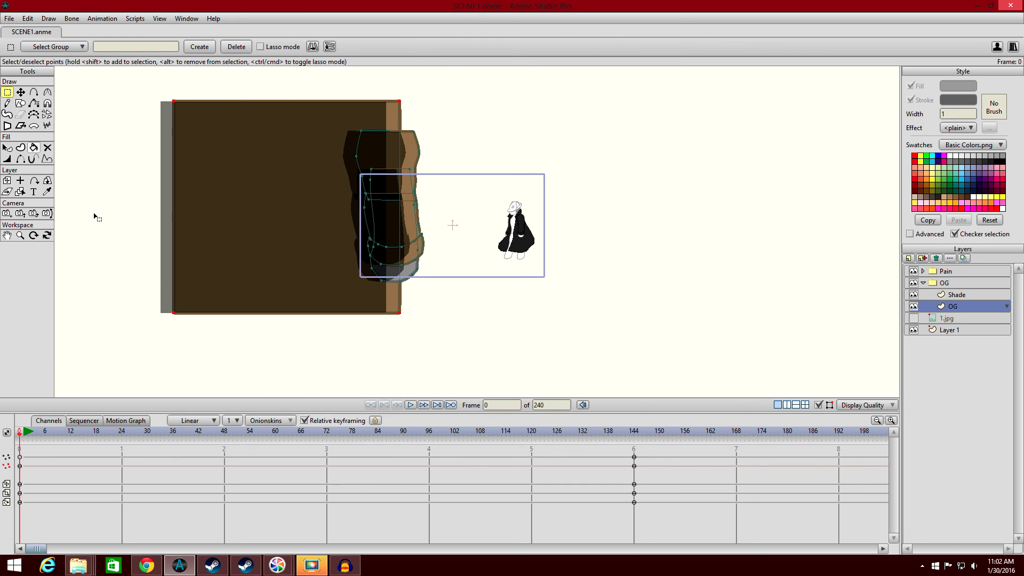
left_click_drag(153, 310, 193, 102)
left_click(21, 92)
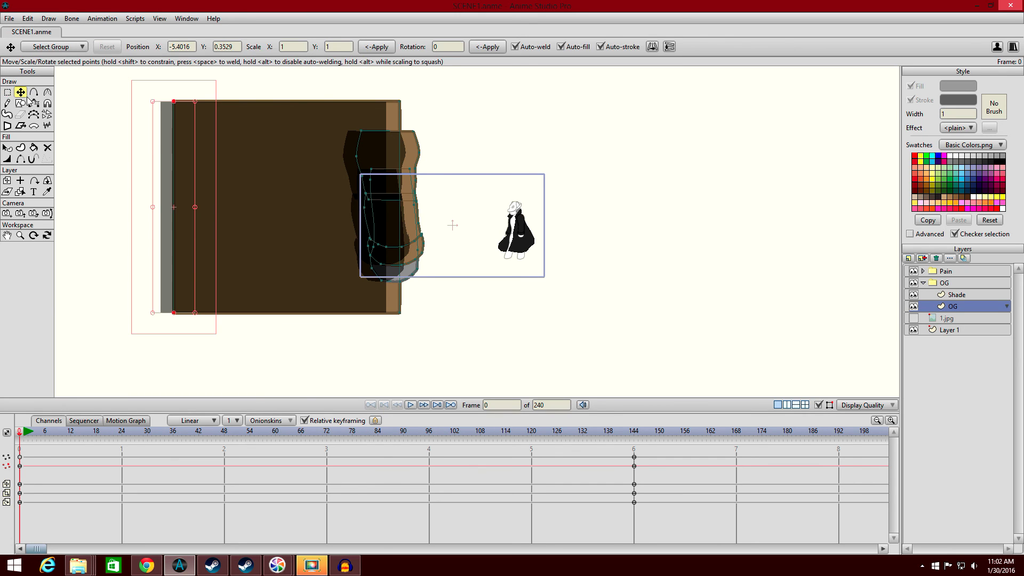
left_click_drag(174, 167, 161, 167)
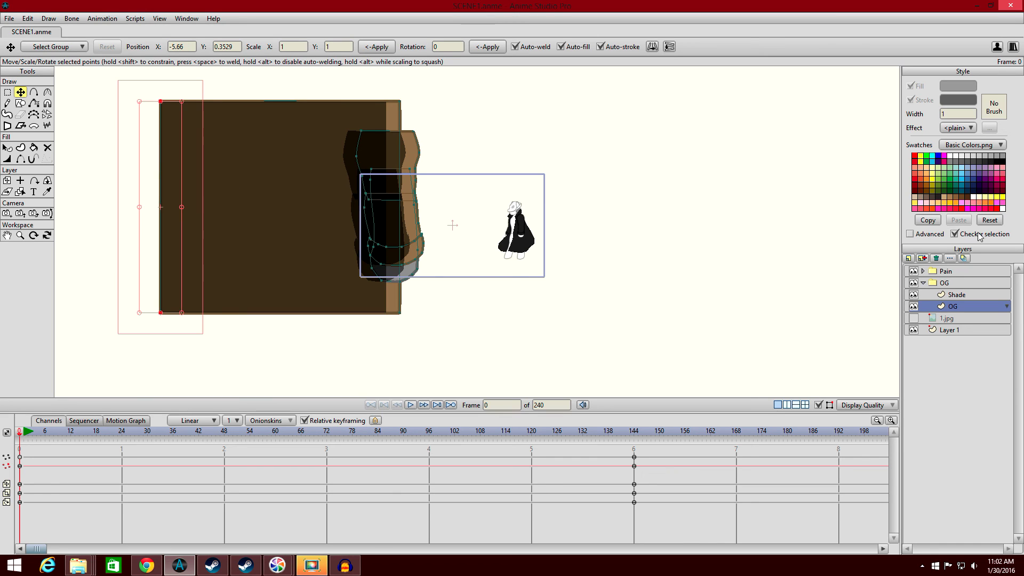
Collapse the OG group and scrub from frame 1 to frame 144 to check its slide.
left_click(926, 283)
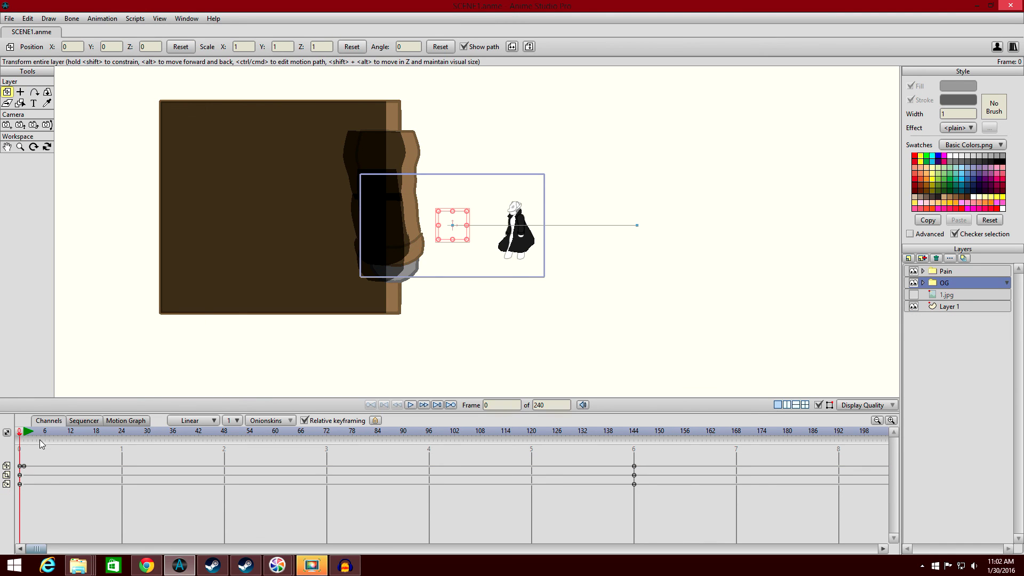
left_click(24, 436)
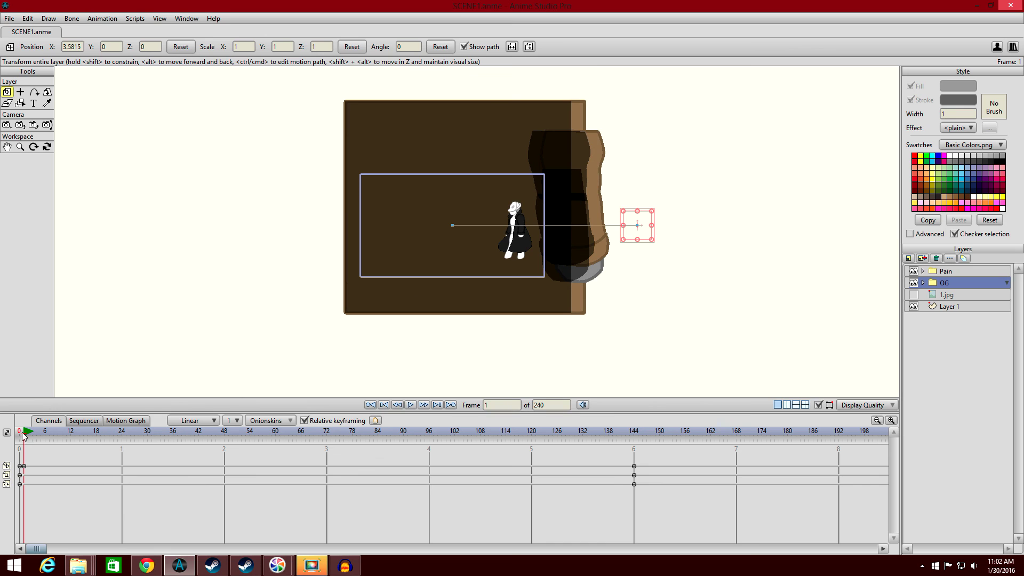
left_click_drag(24, 435, 634, 439)
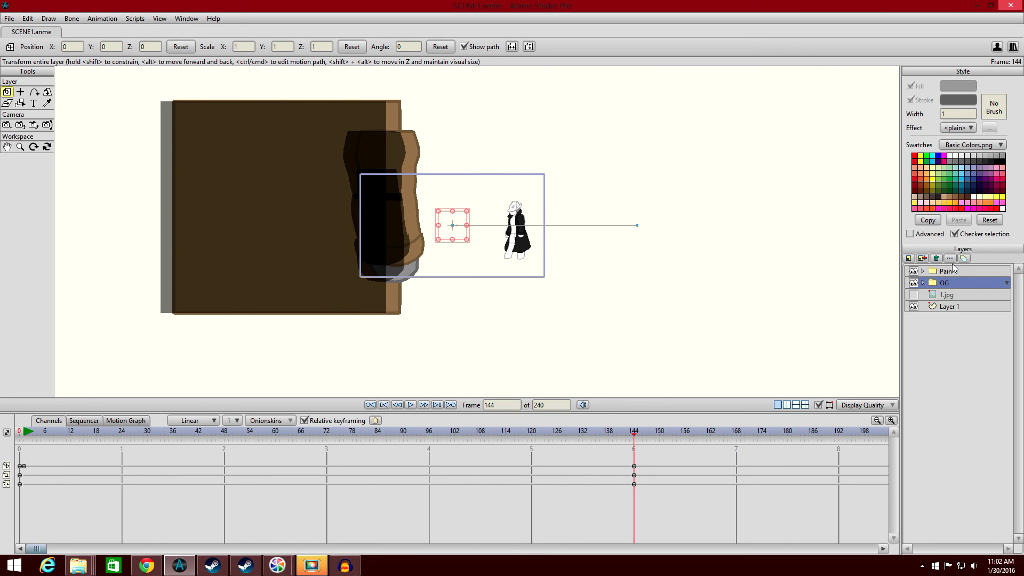
Place the Pain group below the OG group in the layer order, and scrub to frame 144 to check the overlap.
left_click_drag(953, 273, 959, 287)
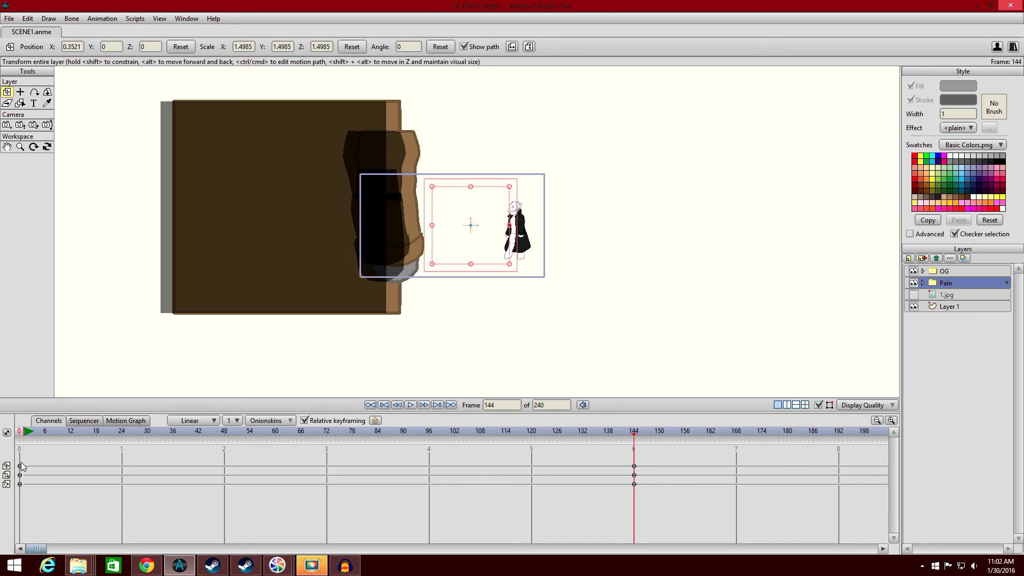
left_click(32, 436)
left_click_drag(33, 435, 634, 443)
With the OG group temporarily hidden, move the Pain group at frame 1 sideways out of the camera frame to X -3.1229.
left_click(23, 436)
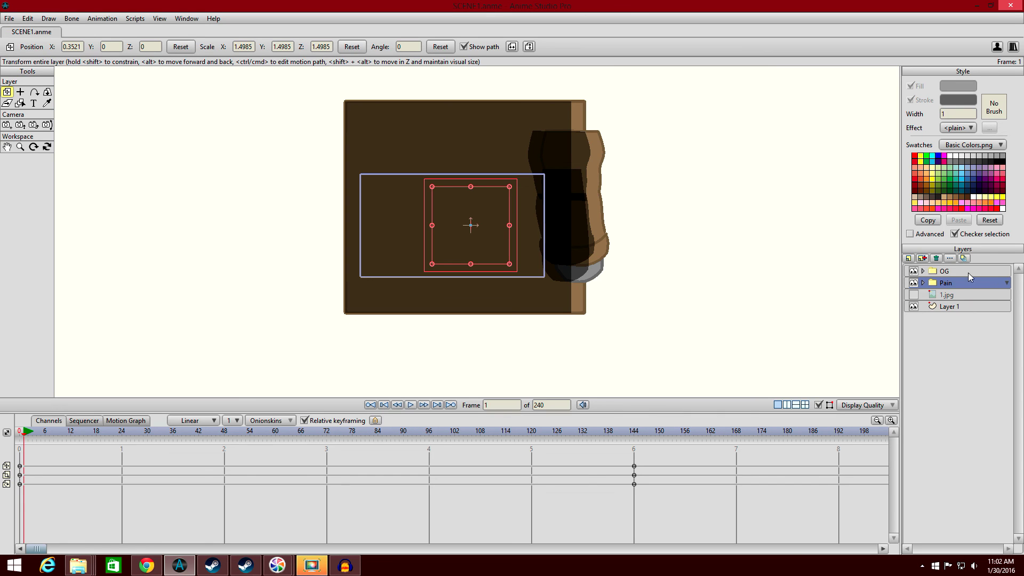
left_click(913, 271)
scroll(747, 262, "up", 2)
left_click_drag(530, 246, 180, 205)
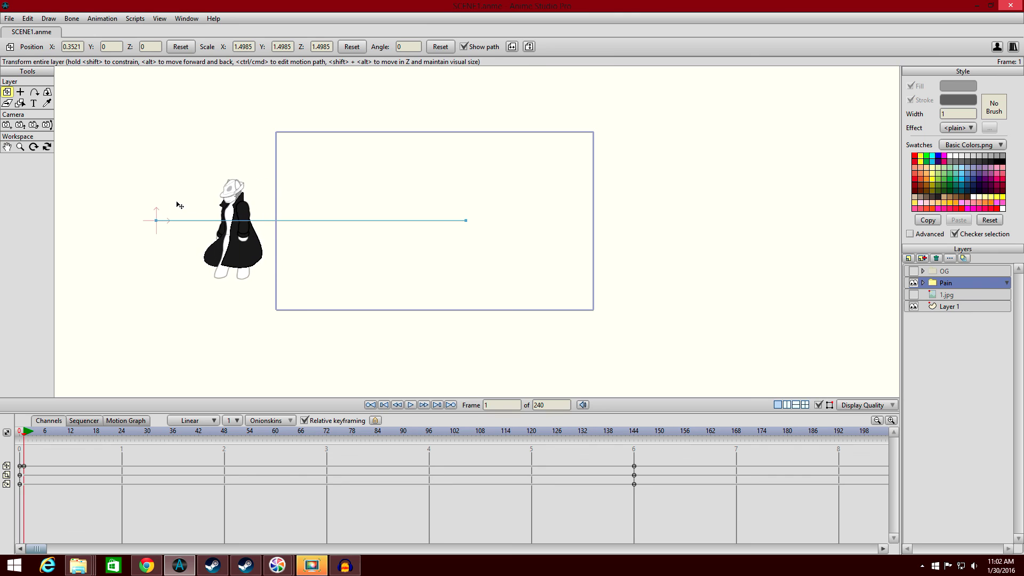
left_click(19, 436)
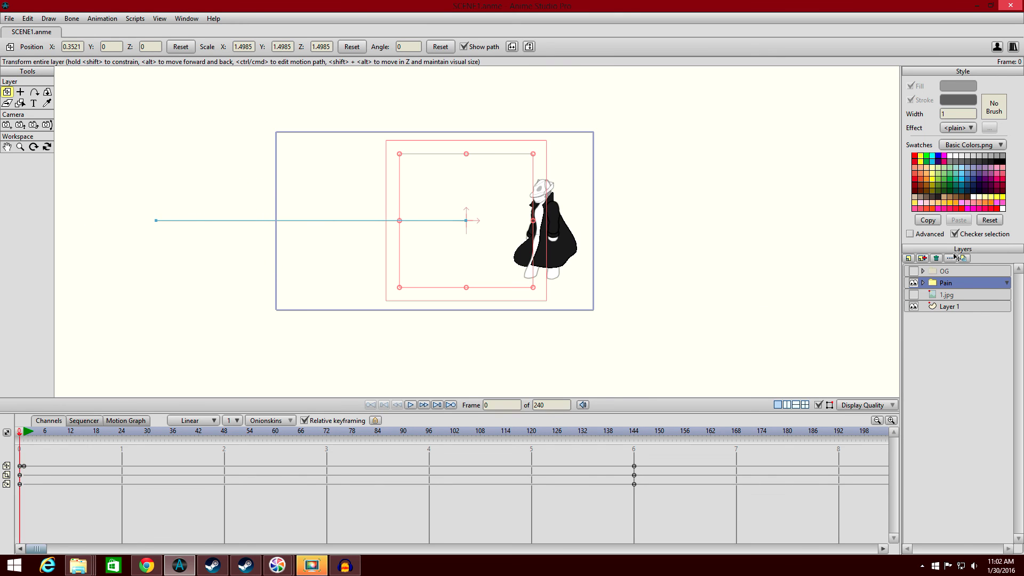
left_click(913, 271)
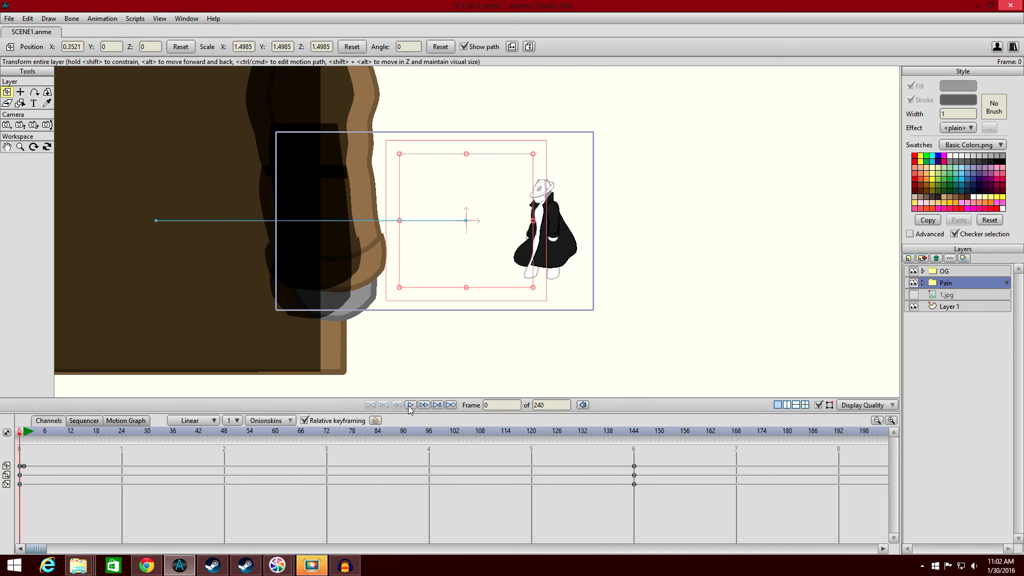
Play the animation twice from frame 1 to judge the Pain and OG groups' movement together.
left_click(24, 438)
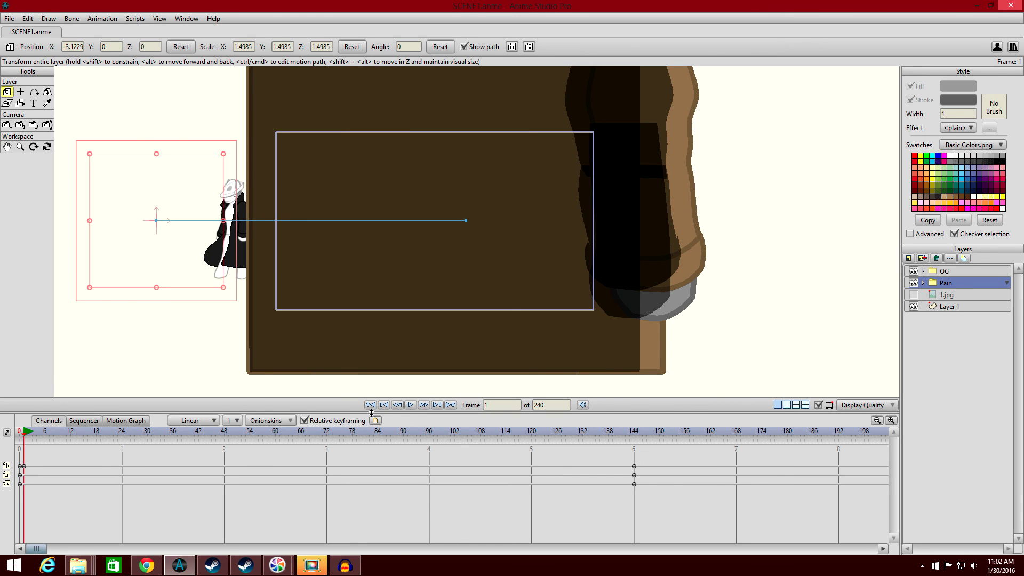
left_click(410, 405)
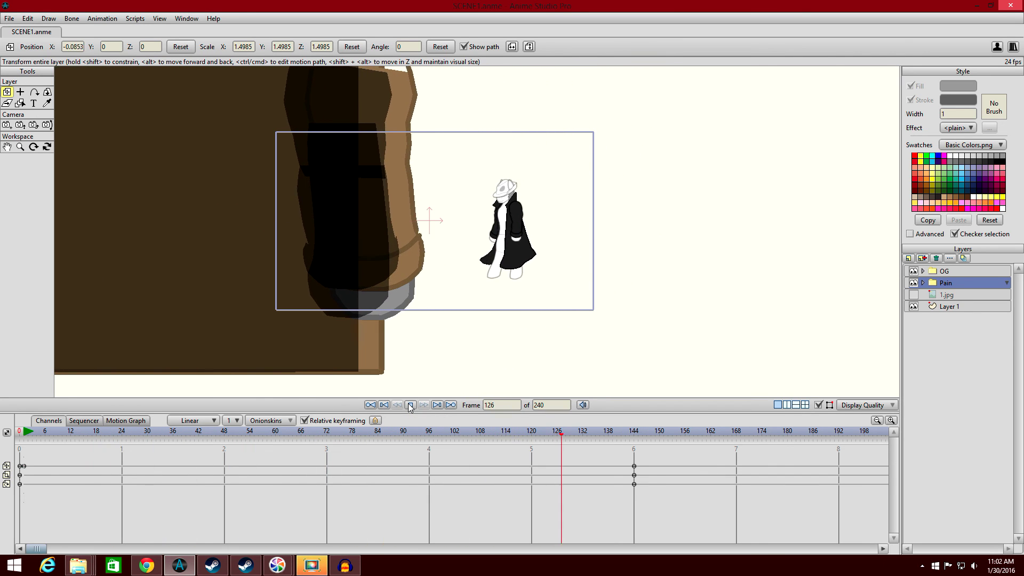
left_click(411, 406)
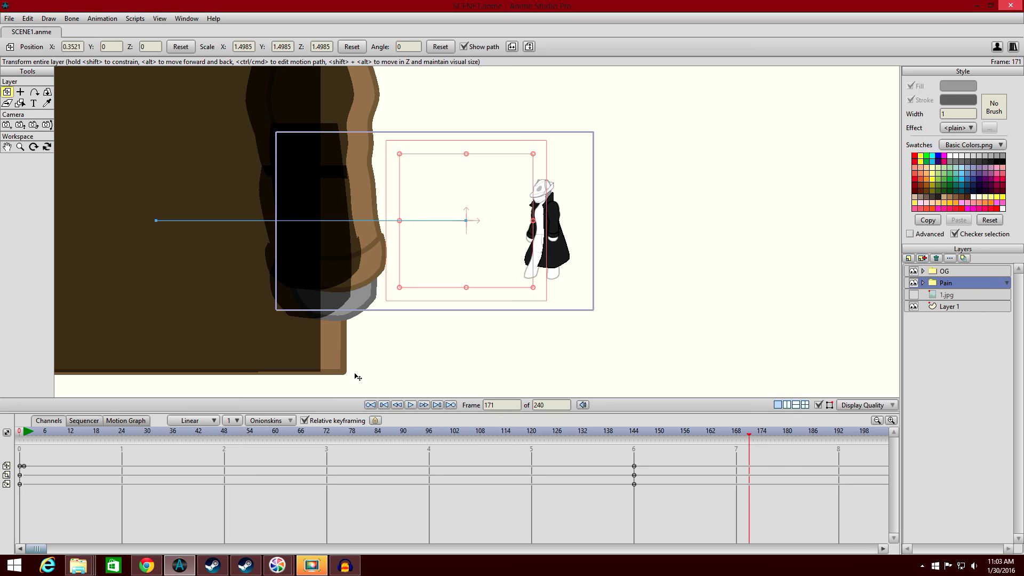
left_click(24, 438)
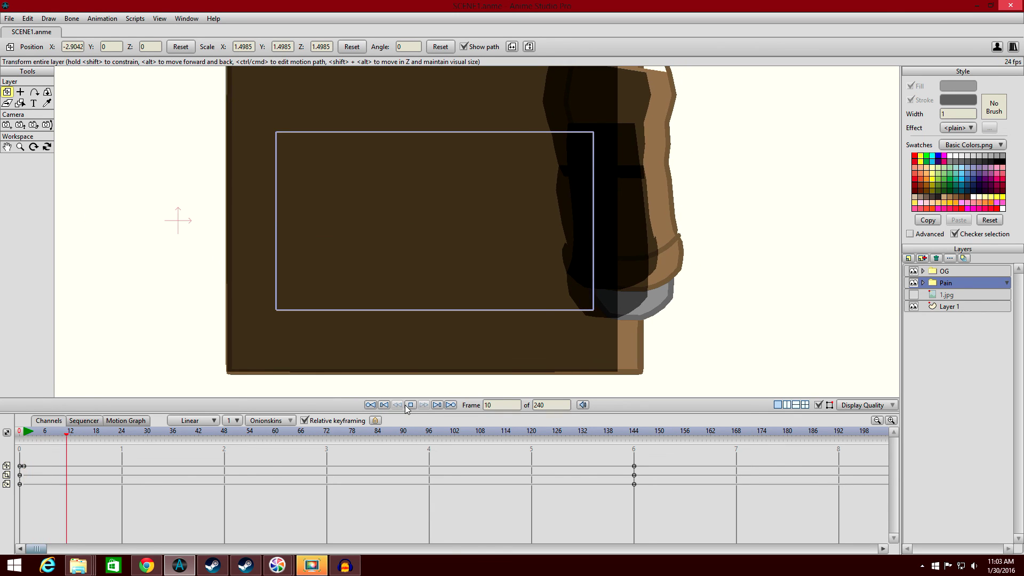
left_click(411, 405)
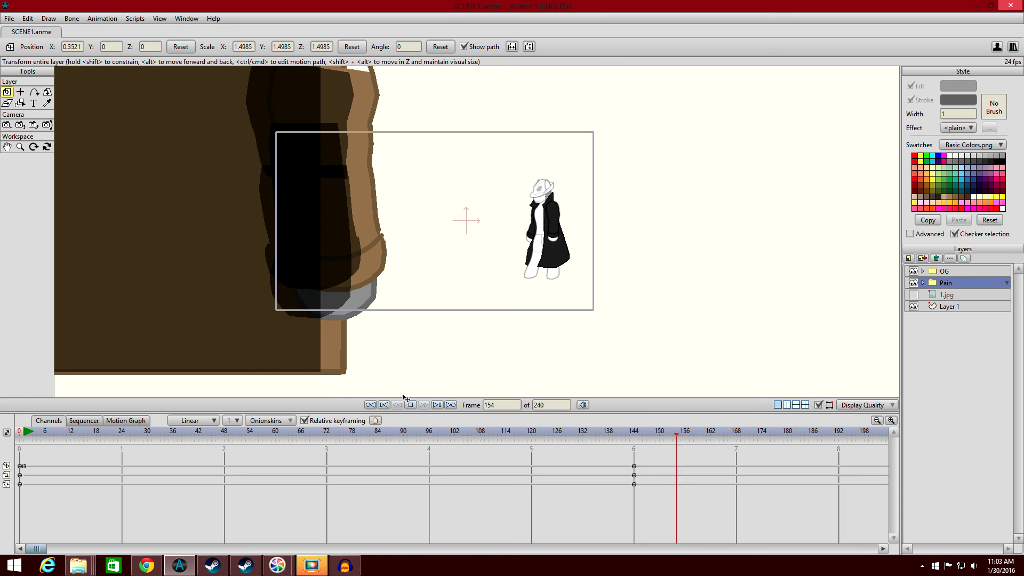
left_click(414, 407)
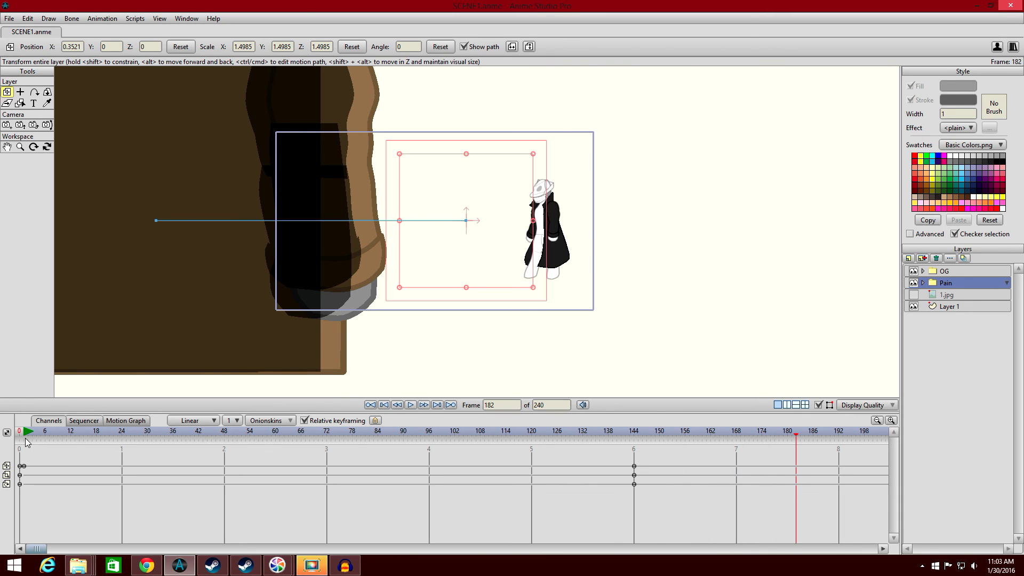
At frame 1, move the Pain group farther outside the camera frame to X -4.0320, and play the animation to check it.
left_click(25, 438)
left_click_drag(173, 238, 91, 234)
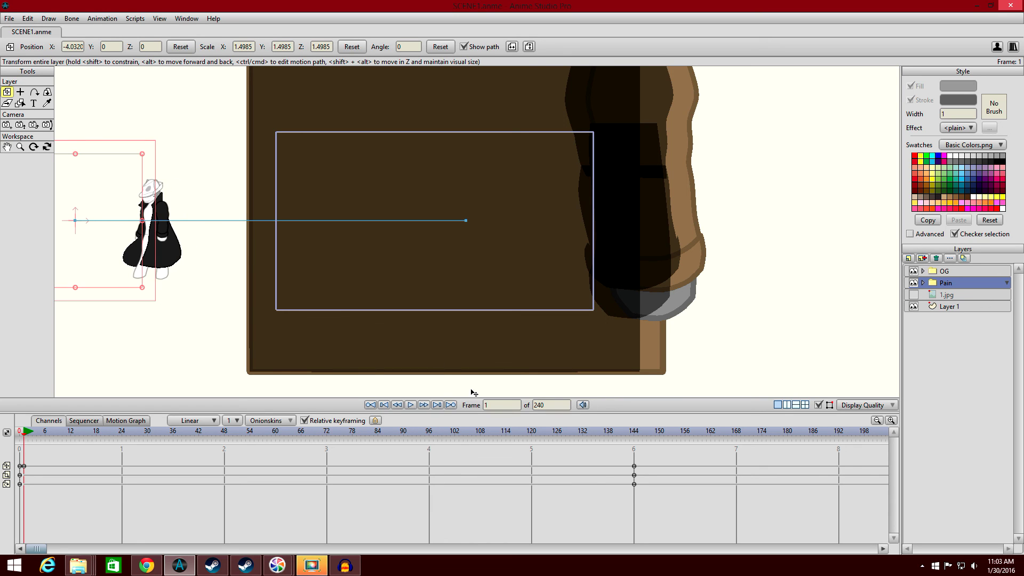
left_click(47, 103)
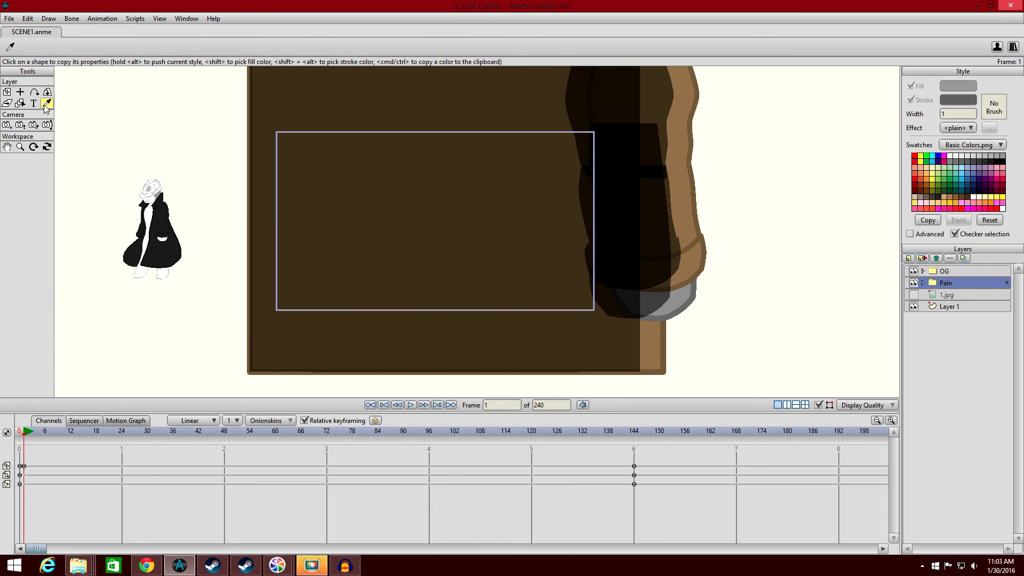
left_click(411, 405)
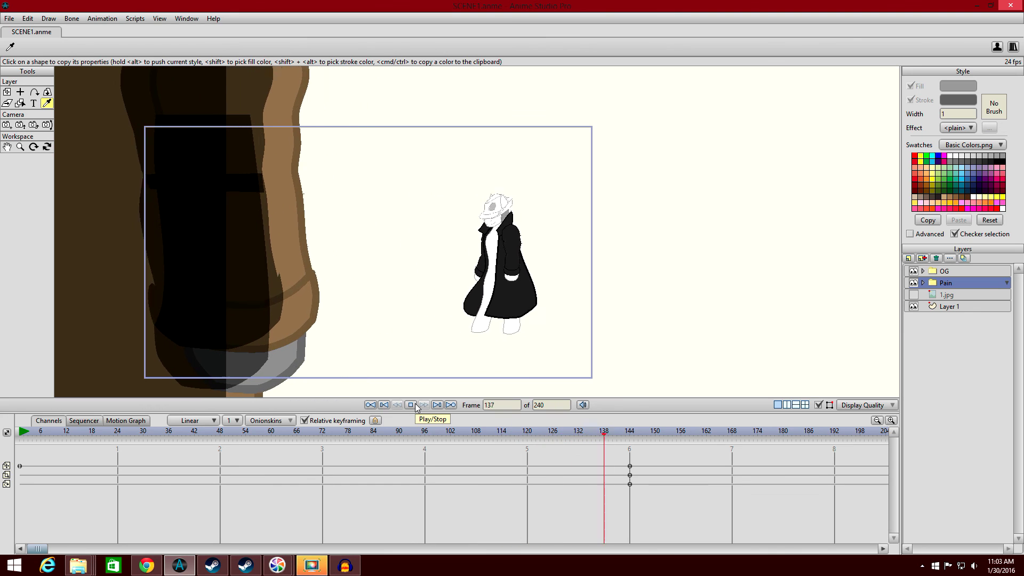
left_click(416, 404)
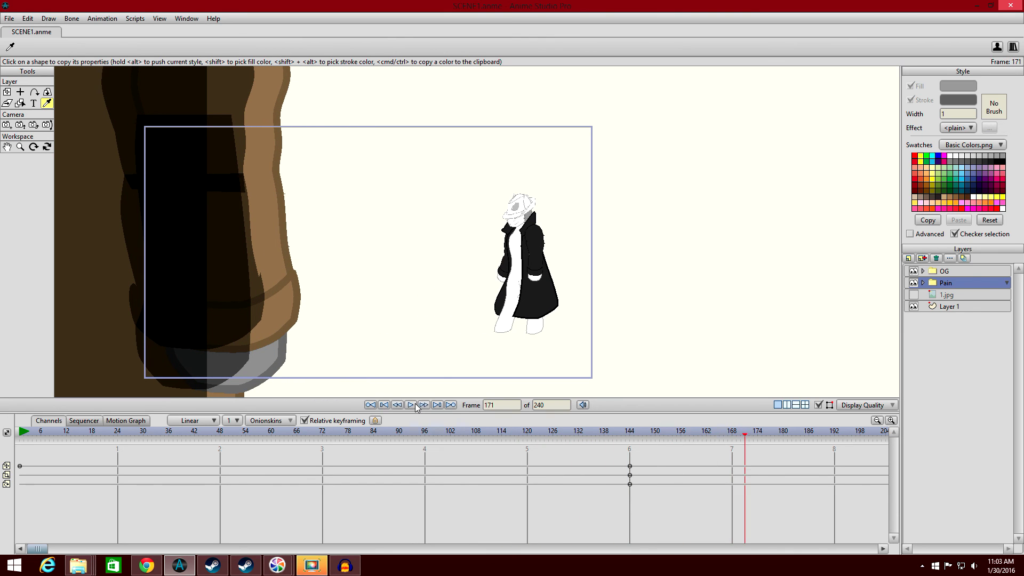
Play the animation from frame 144 to check what the Pain character does after the slide ends.
left_click(631, 438)
scroll(613, 361, "down", 4)
scroll(608, 352, "up", 2)
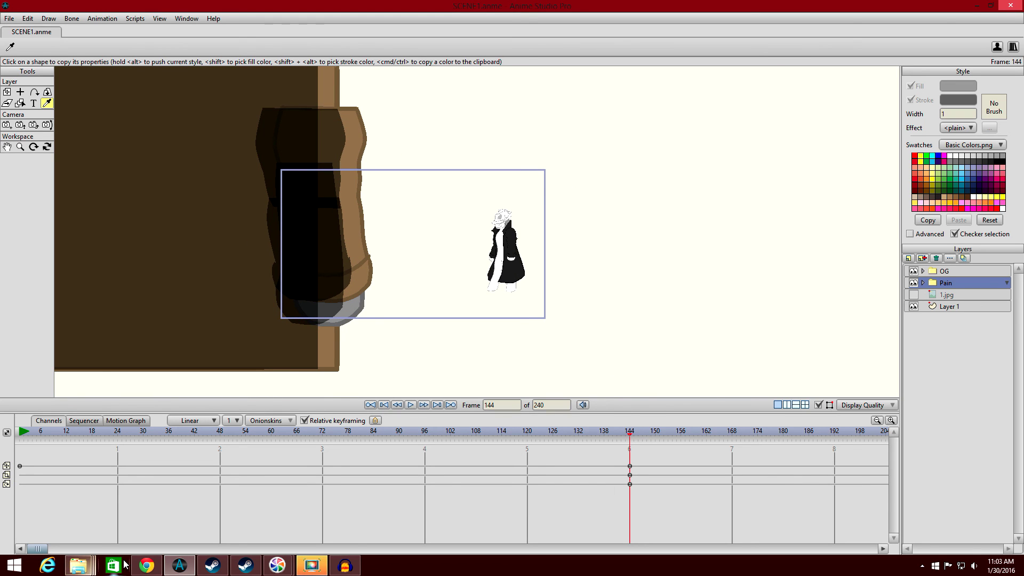
left_click(412, 405)
left_click(412, 406)
Expand the Pain group and add a keyframe at frame 240 to its Legs group, including the sub-layers.
left_click_drag(38, 550, 92, 550)
left_click(922, 283)
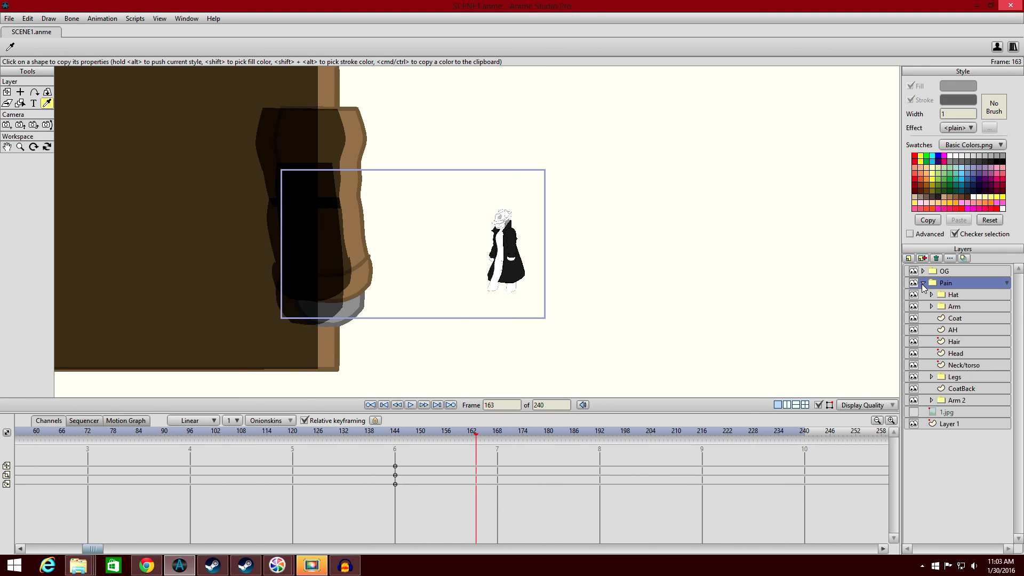
left_click(952, 377)
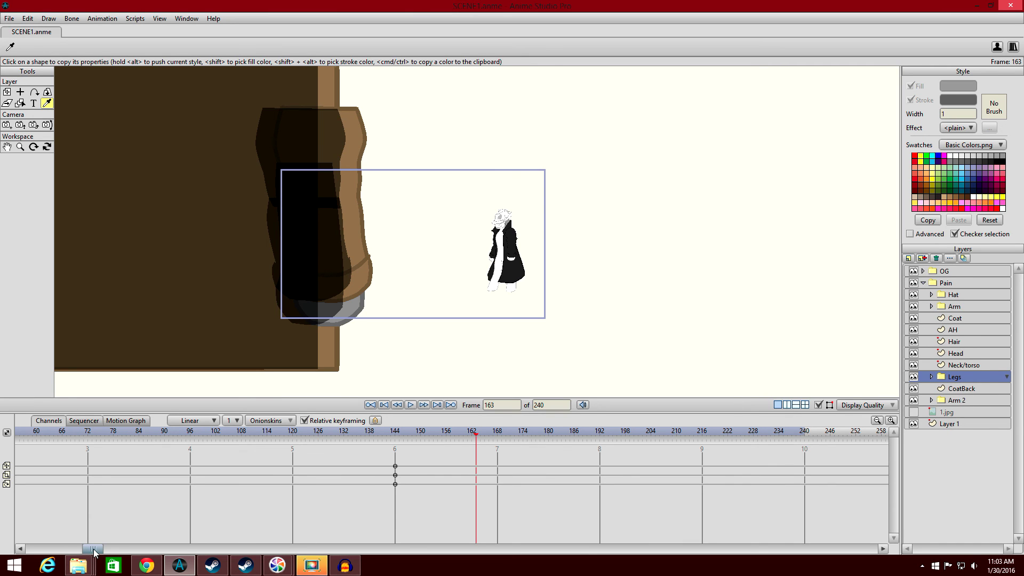
left_click_drag(95, 550, 151, 551)
left_click(570, 436)
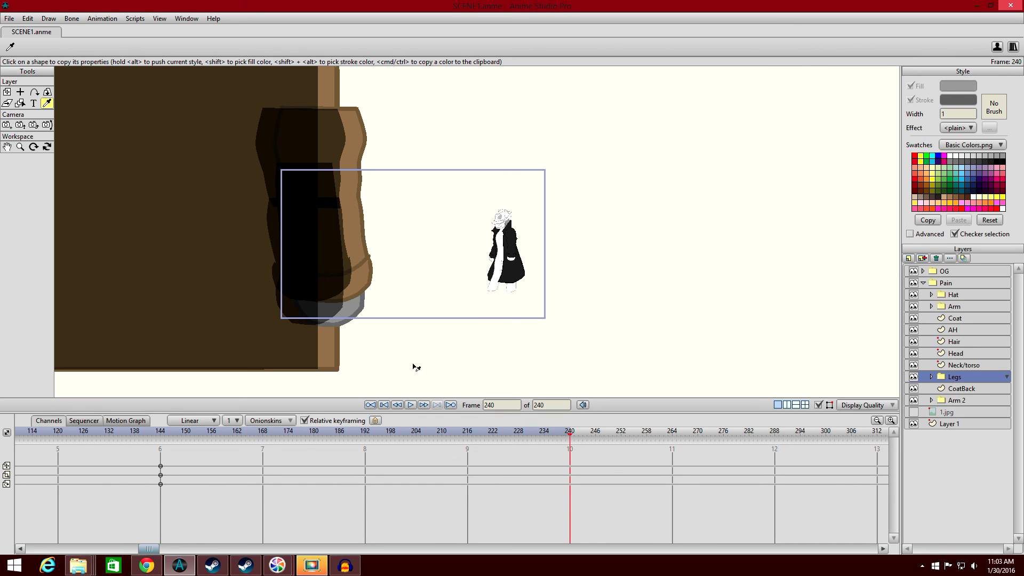
left_click(113, 19)
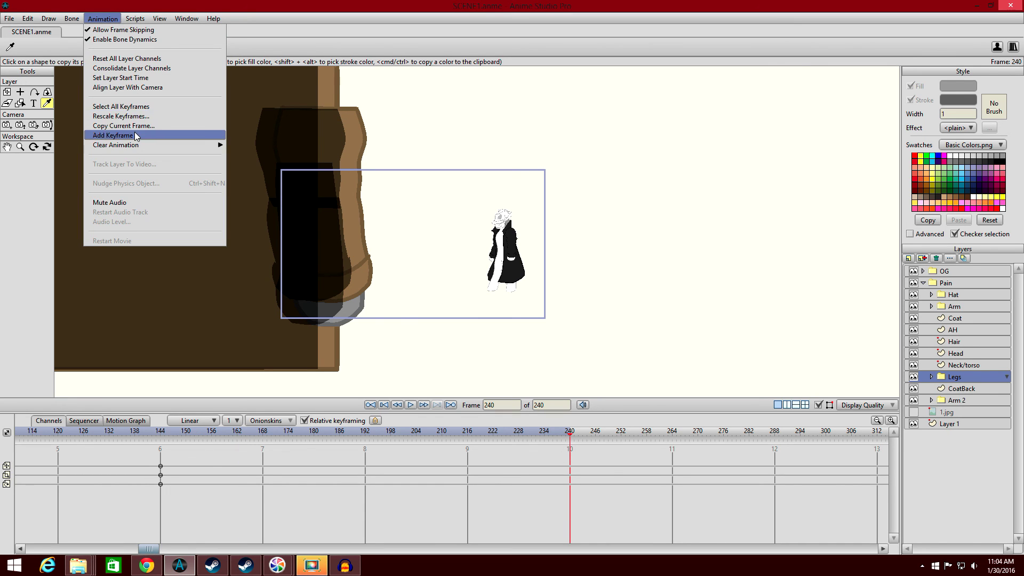
key("Return")
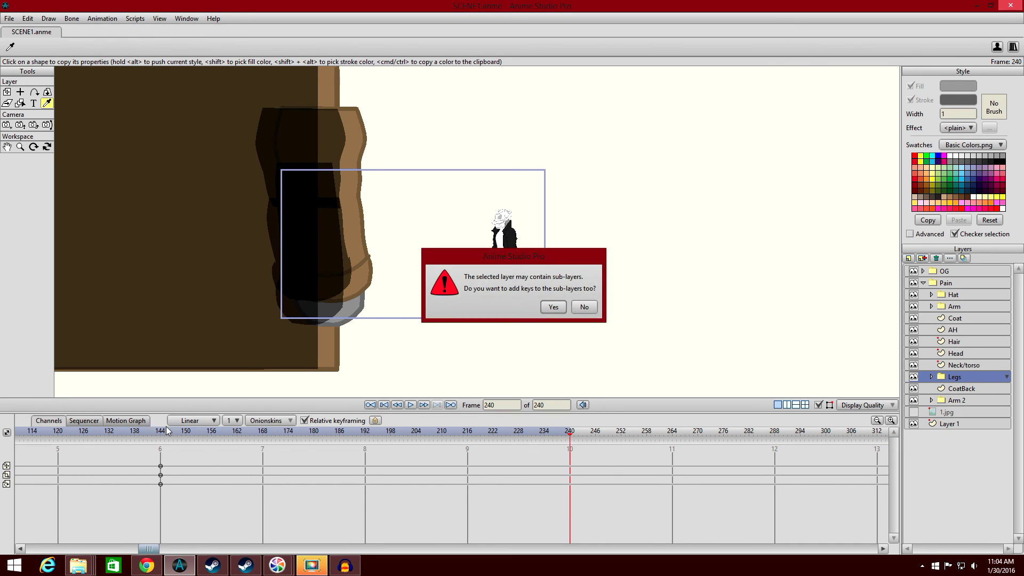
left_click(552, 308)
Play from frame 144 to test the legs, and undo the Legs keyframes added at frame 240.
left_click(161, 435)
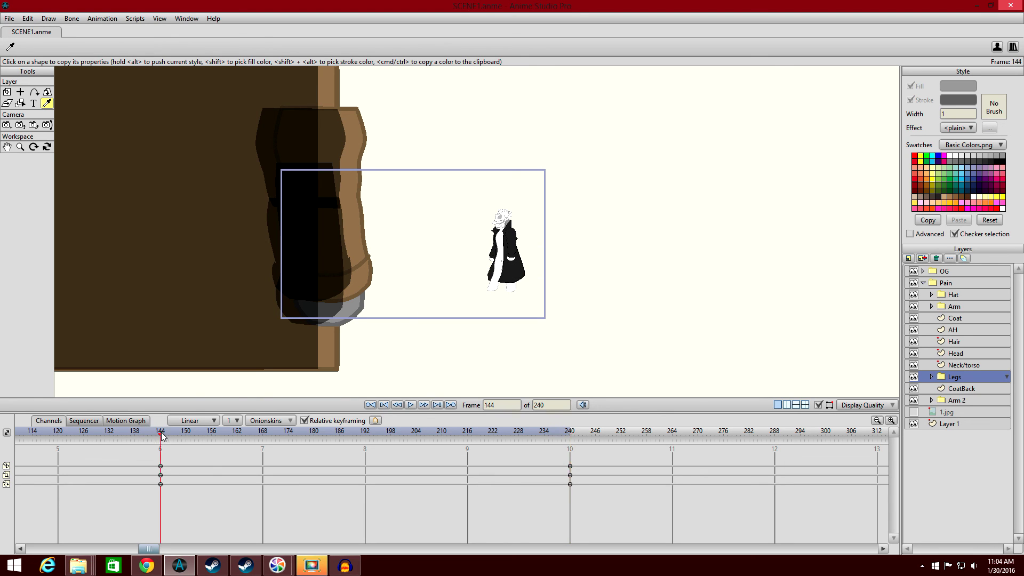
left_click(413, 405)
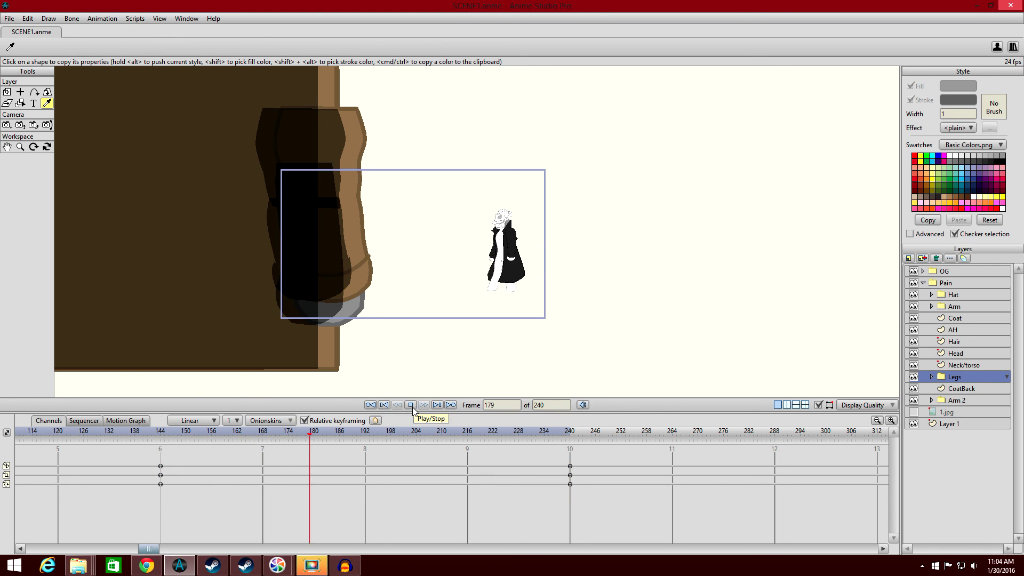
left_click(162, 434)
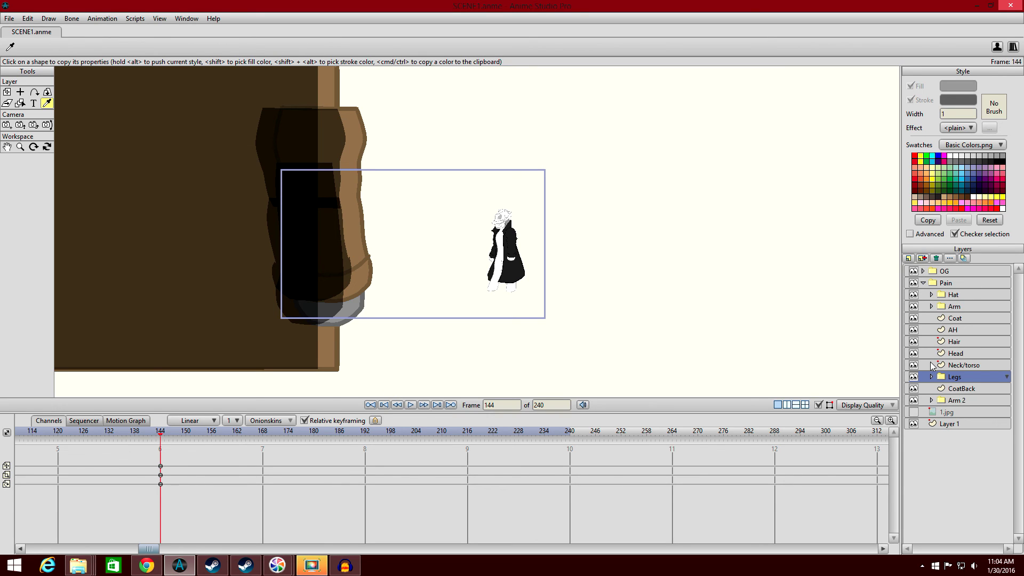
Delete the CoatBack layer's keyframes at frame 144, and scrub from frame 0 to 144 to check the coat.
left_click(961, 389)
scroll(448, 260, "up", 3)
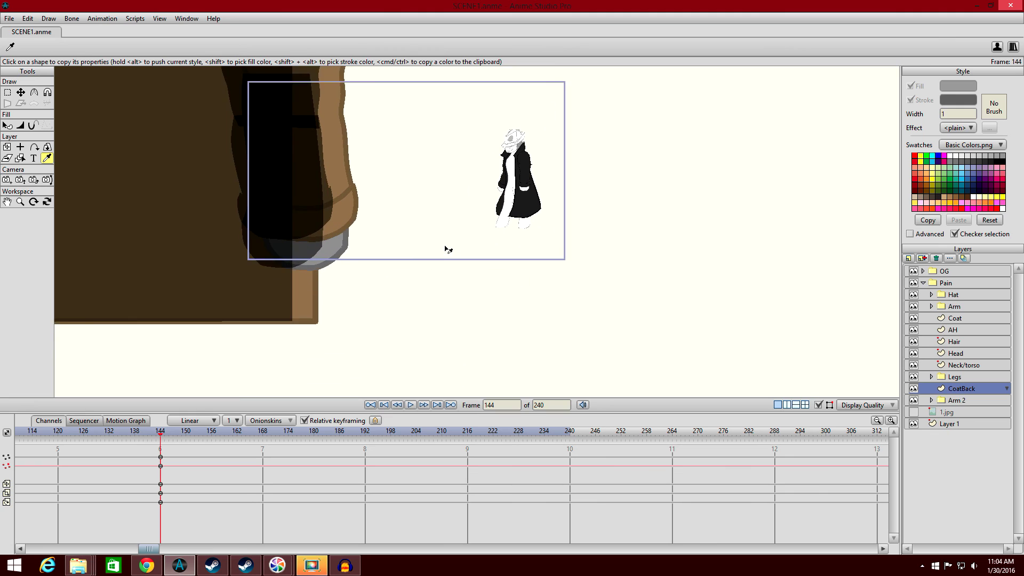
scroll(441, 272, "up", 2)
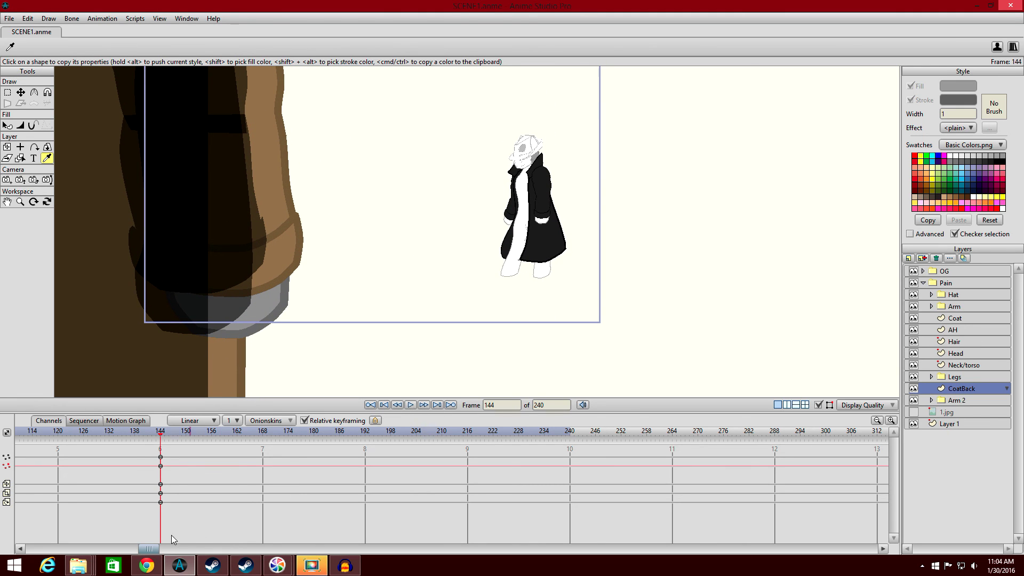
left_click_drag(154, 549, 3, 541)
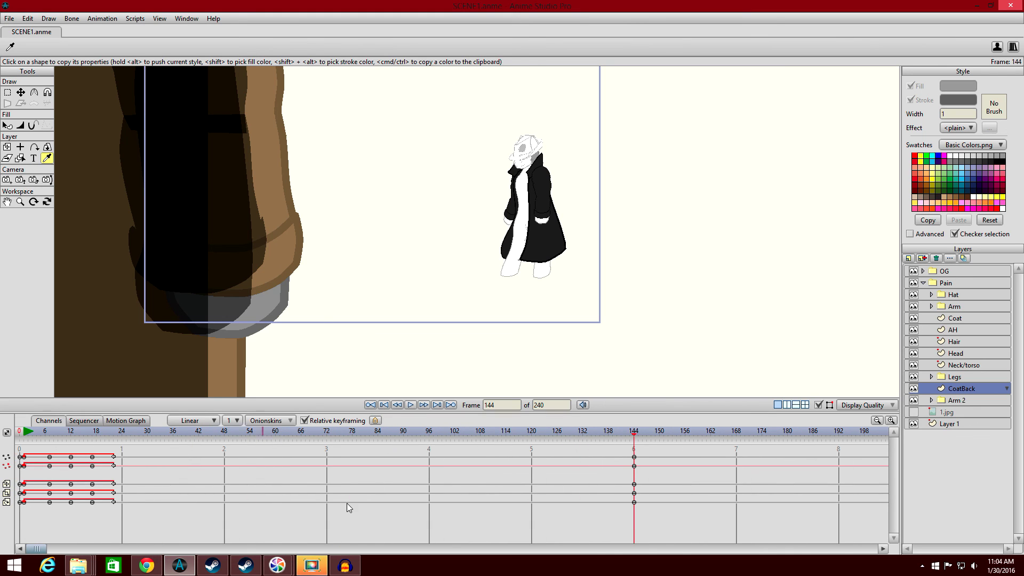
left_click_drag(664, 526, 635, 455)
key("Delete")
left_click(22, 433)
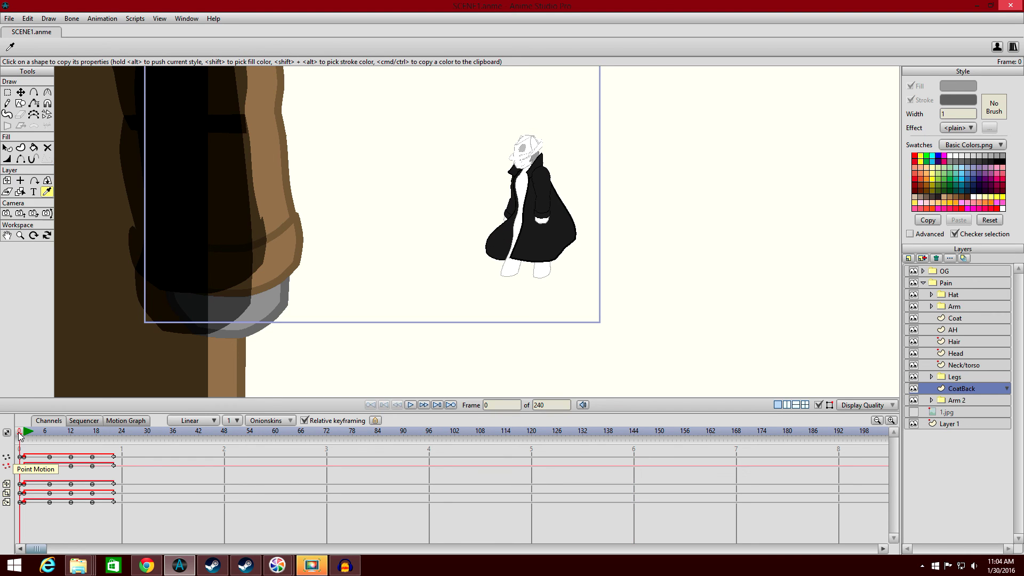
mouse_move(26, 438)
left_mouse_down()
mouse_move(702, 463)
mouse_move(594, 453)
mouse_move(599, 442)
mouse_move(635, 443)
left_mouse_up()
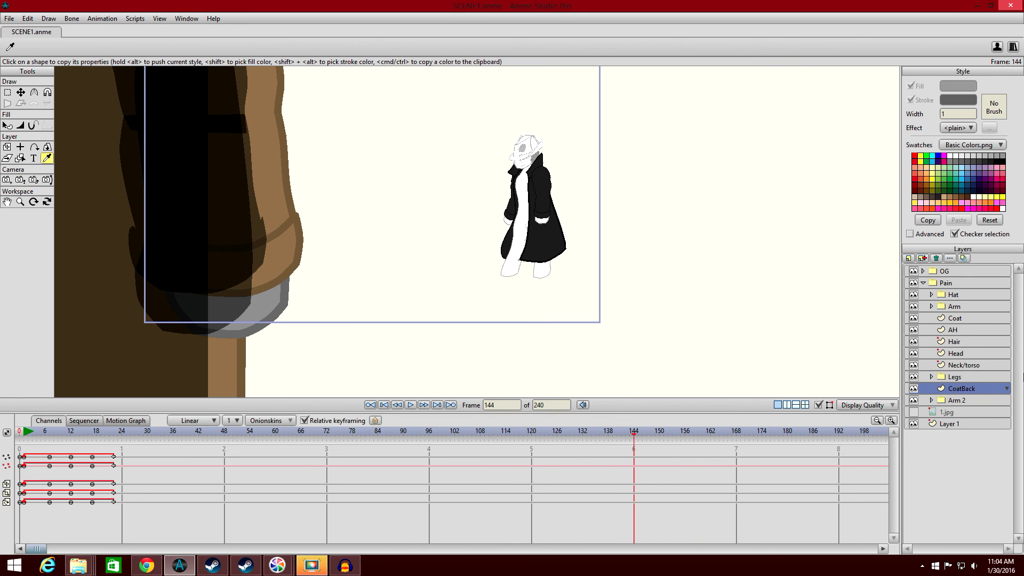
Delete the keyframes at frame 144 from the Coat and AH layers, and collapse the Pain group.
left_click(989, 366)
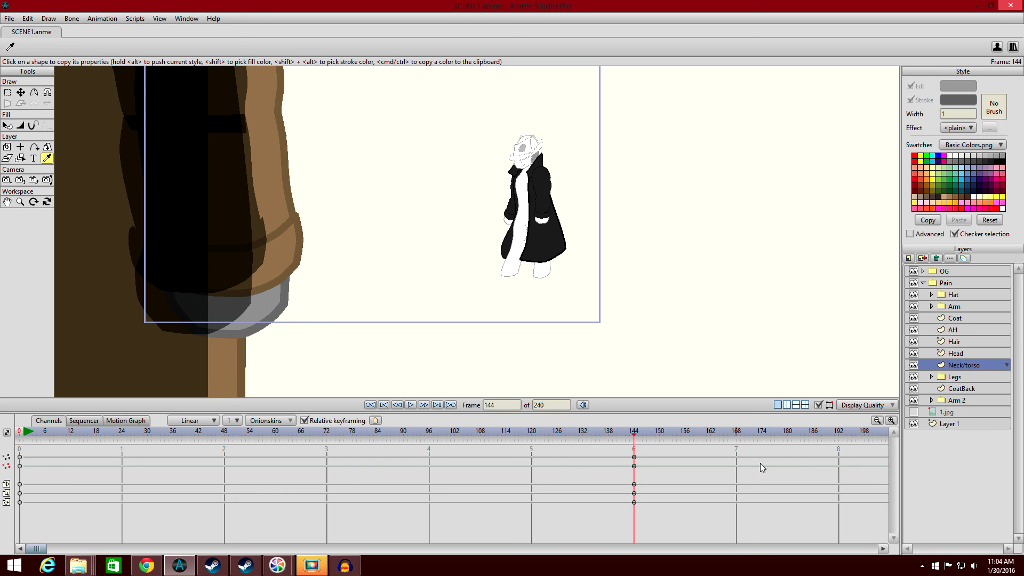
left_click(974, 377)
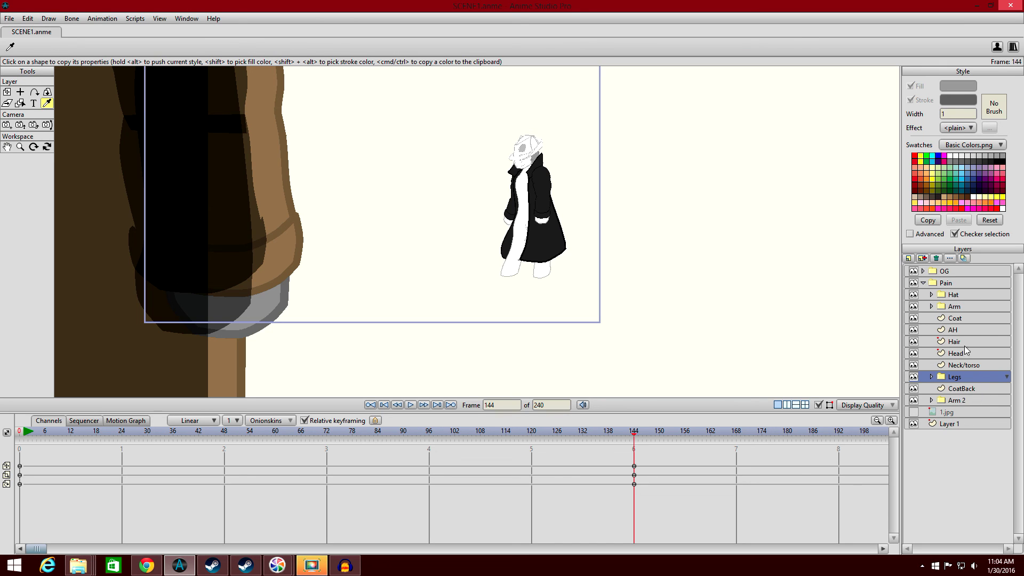
left_click(963, 317)
left_click_drag(653, 539, 628, 459)
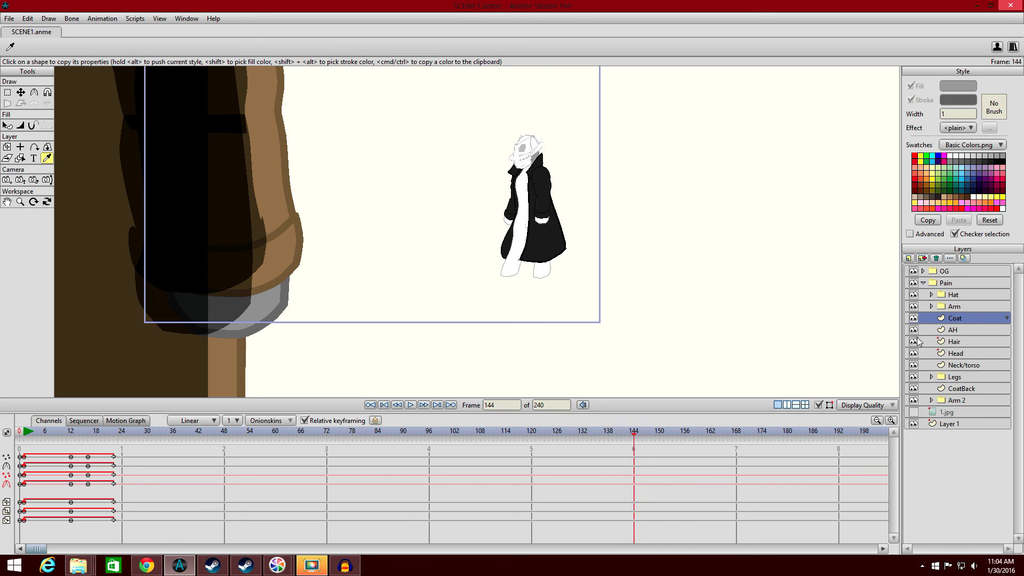
left_click(956, 332)
left_click_drag(653, 538, 631, 451)
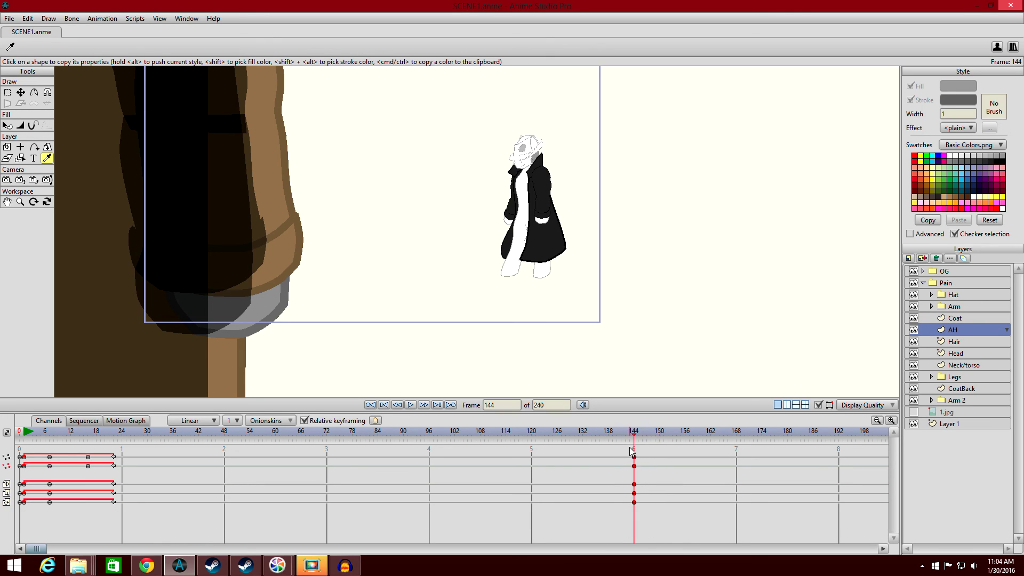
left_click(923, 283)
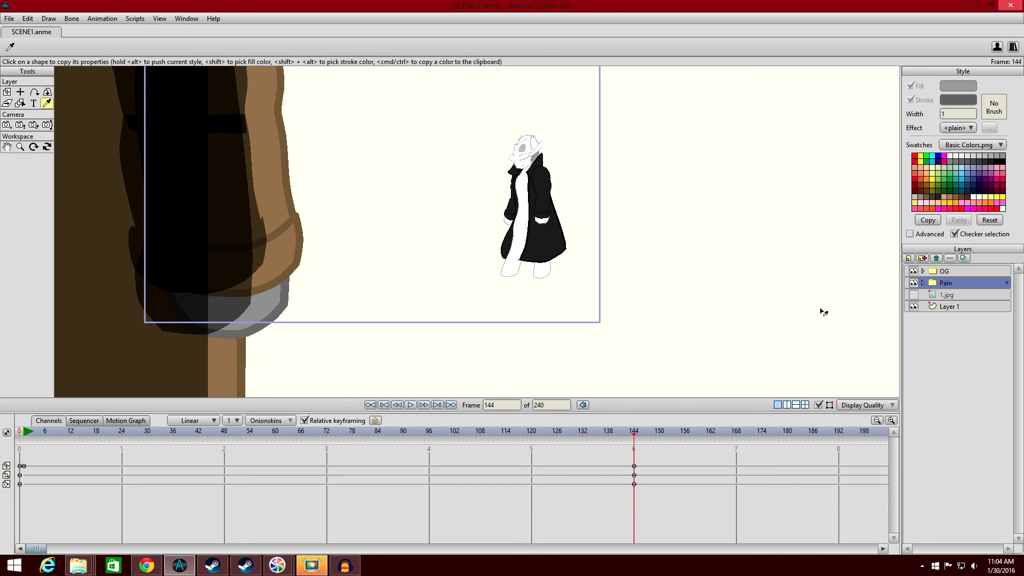
Play the animation from the beginning to judge the coat's movement and the slide together.
left_click(21, 434)
scroll(377, 290, "down", 4)
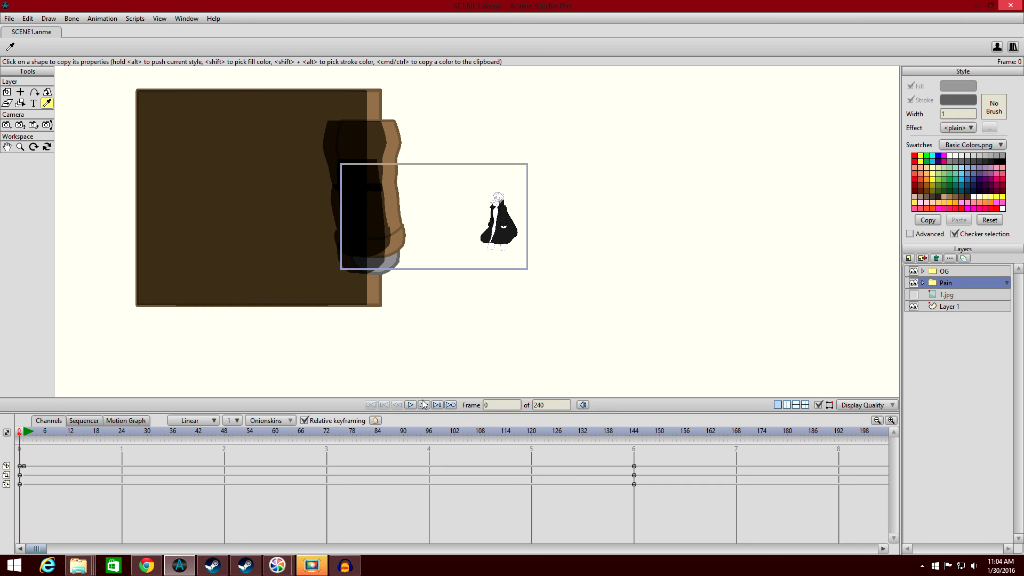
left_click(411, 405)
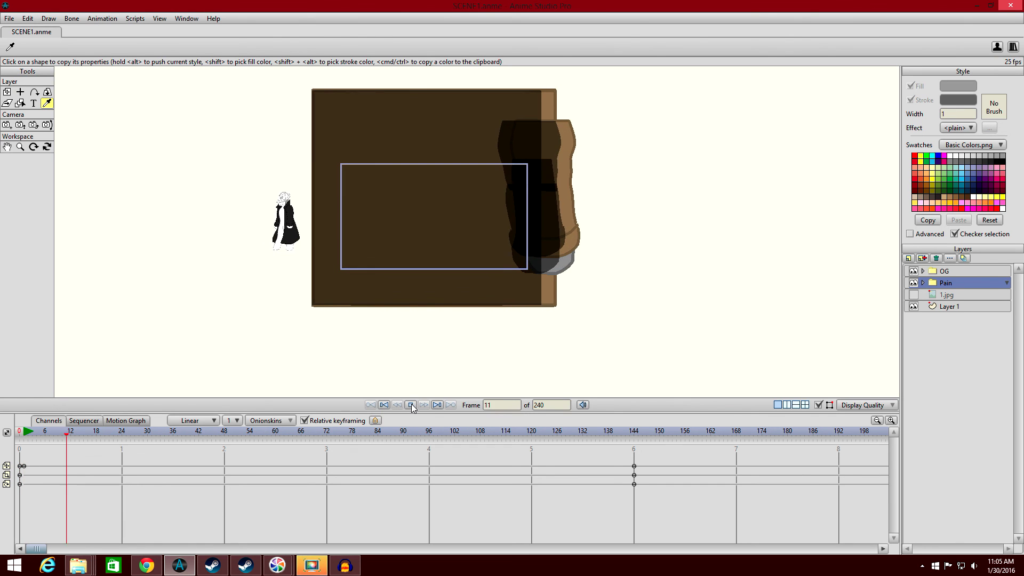
scroll(702, 256, "up", 3)
scroll(702, 256, "up", 2)
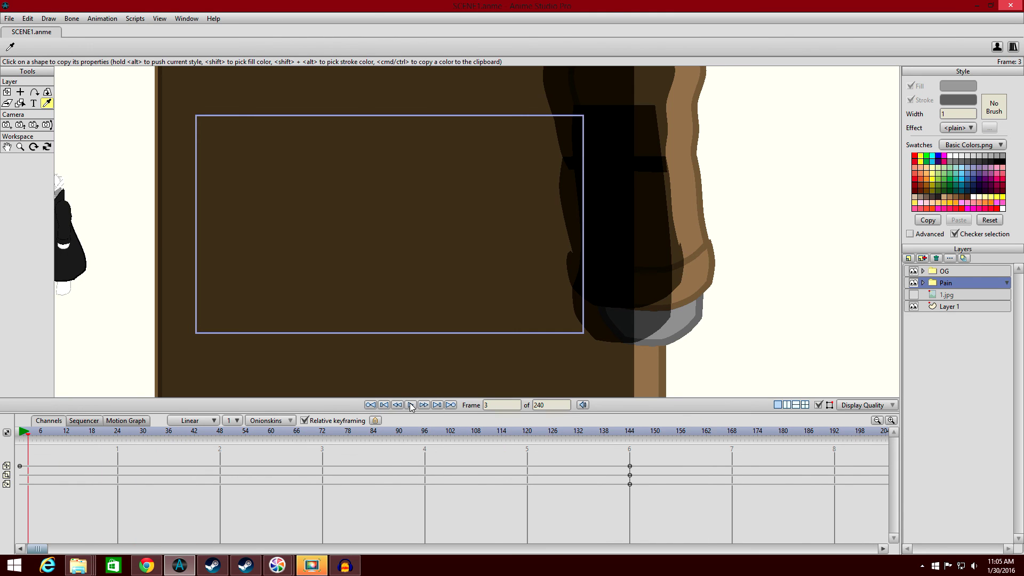
left_click(410, 404)
Save the project, and briefly bring up the Audacity window to check the audio recording before minimizing it.
left_click(8, 19)
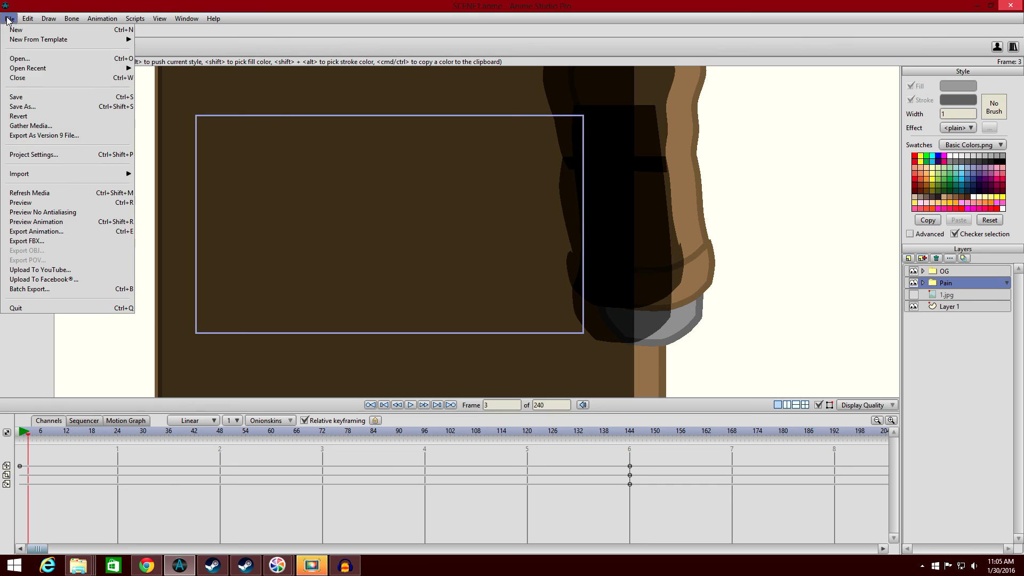
left_click(24, 98)
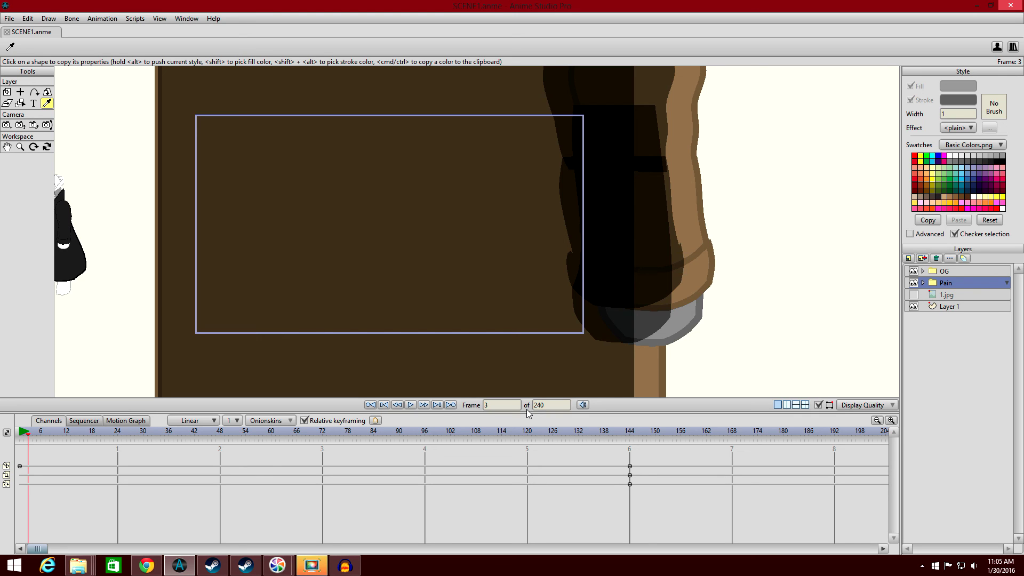
left_click(345, 565)
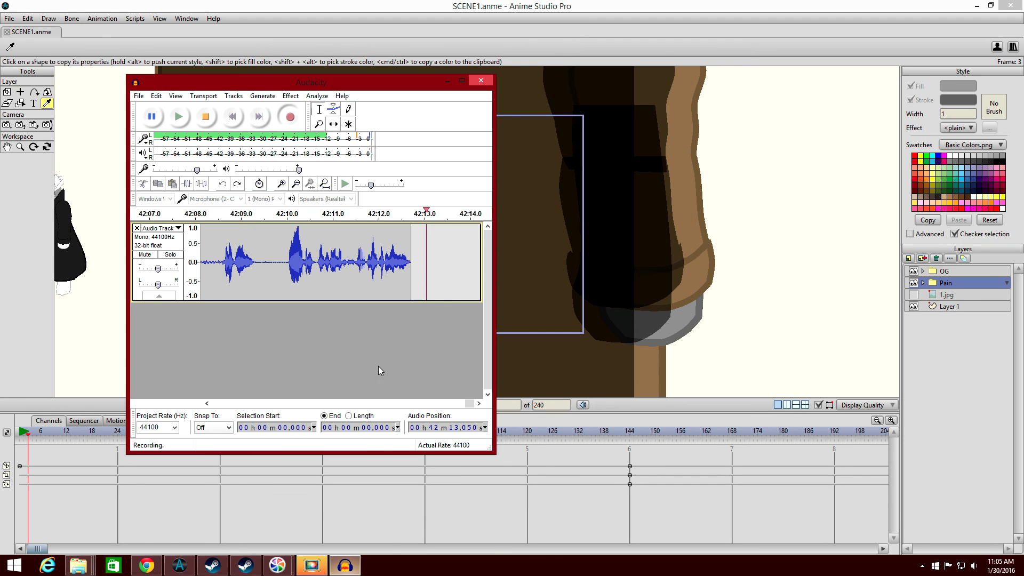
left_click(447, 81)
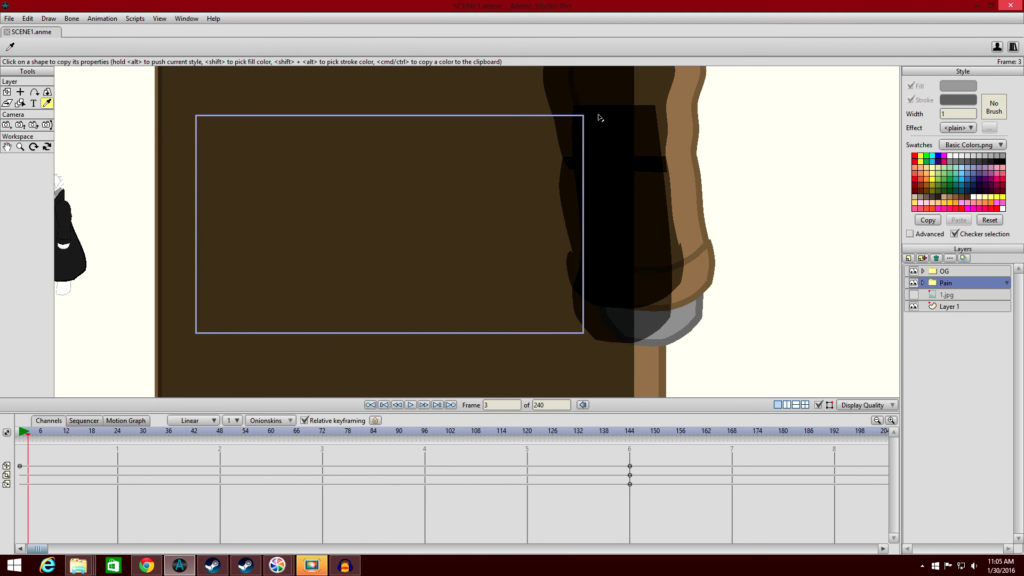